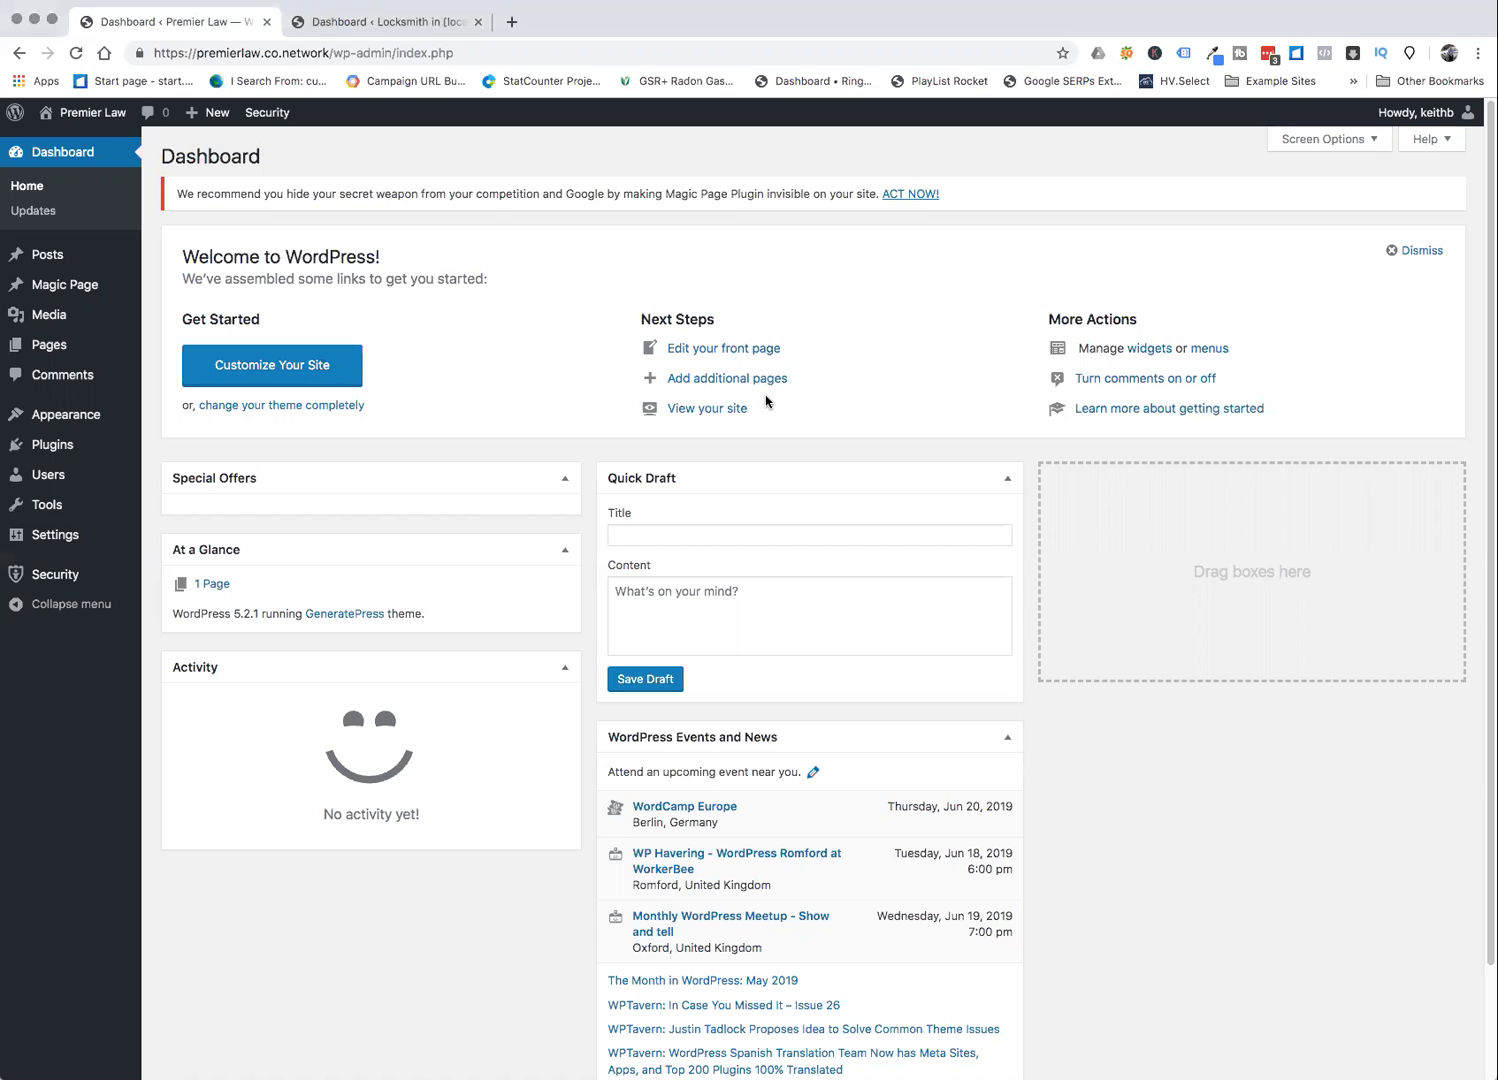
- Review the site's installed plugins and its installed themes
left_click(51, 447)
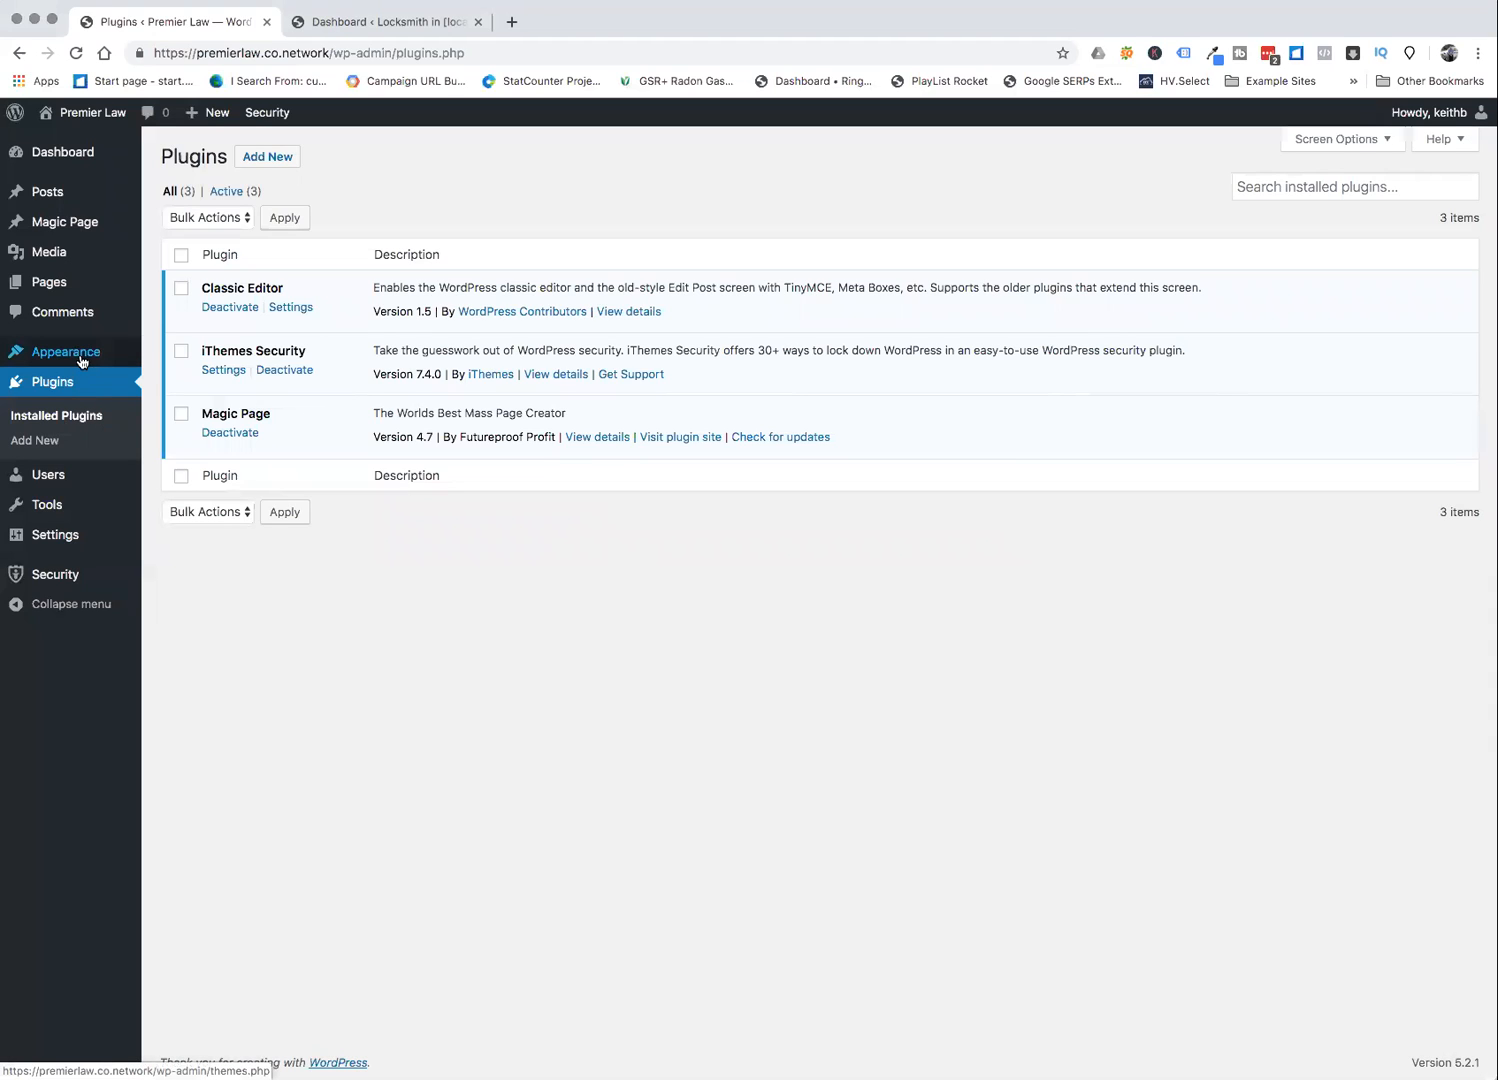
mouse_move(82, 361)
left_click(177, 356)
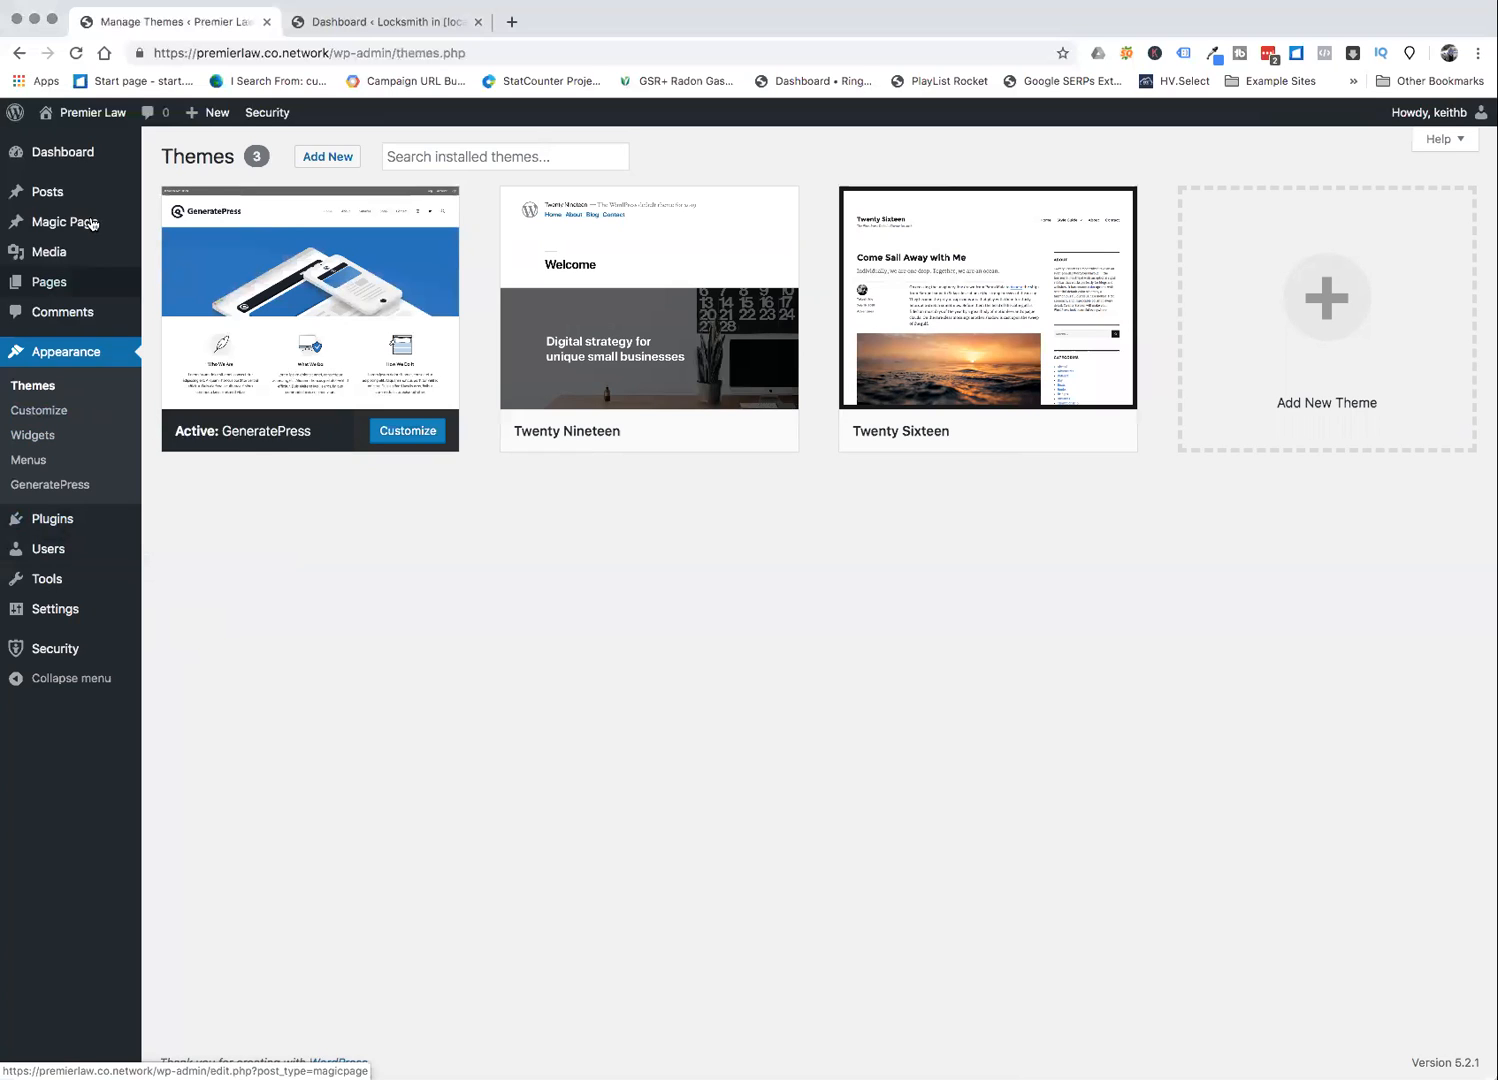
- Review the Magic Page plugin settings and its available Australian location databases, returning to the settings when finished
mouse_move(90, 221)
left_click(180, 228)
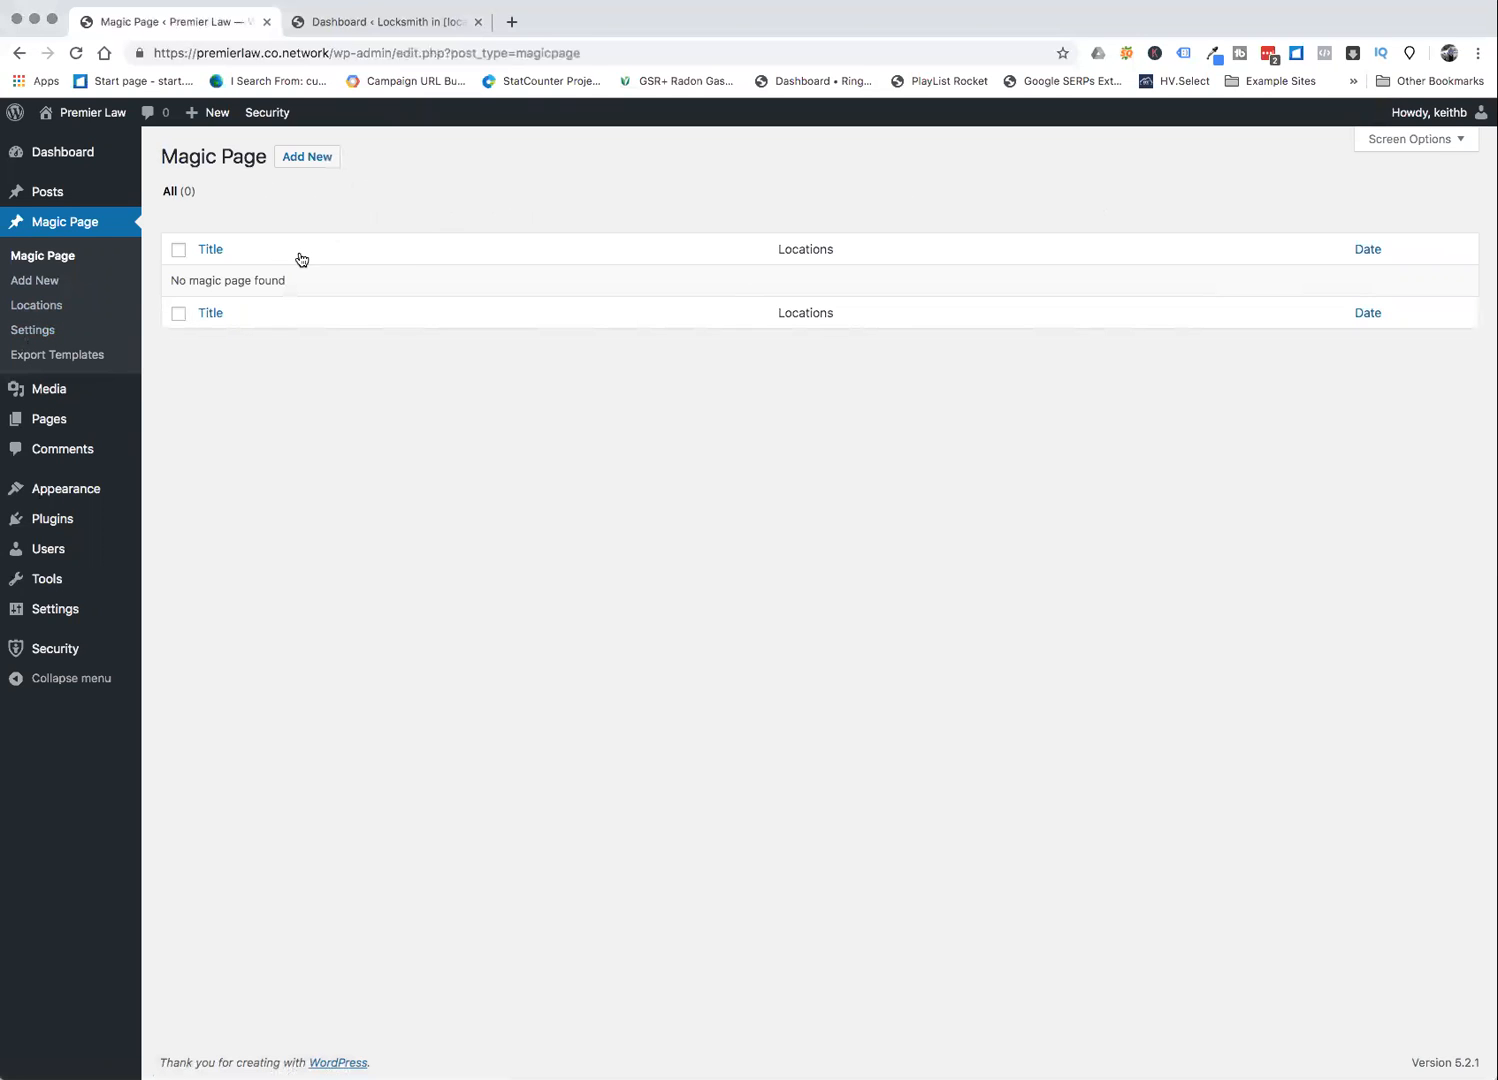
left_click(37, 333)
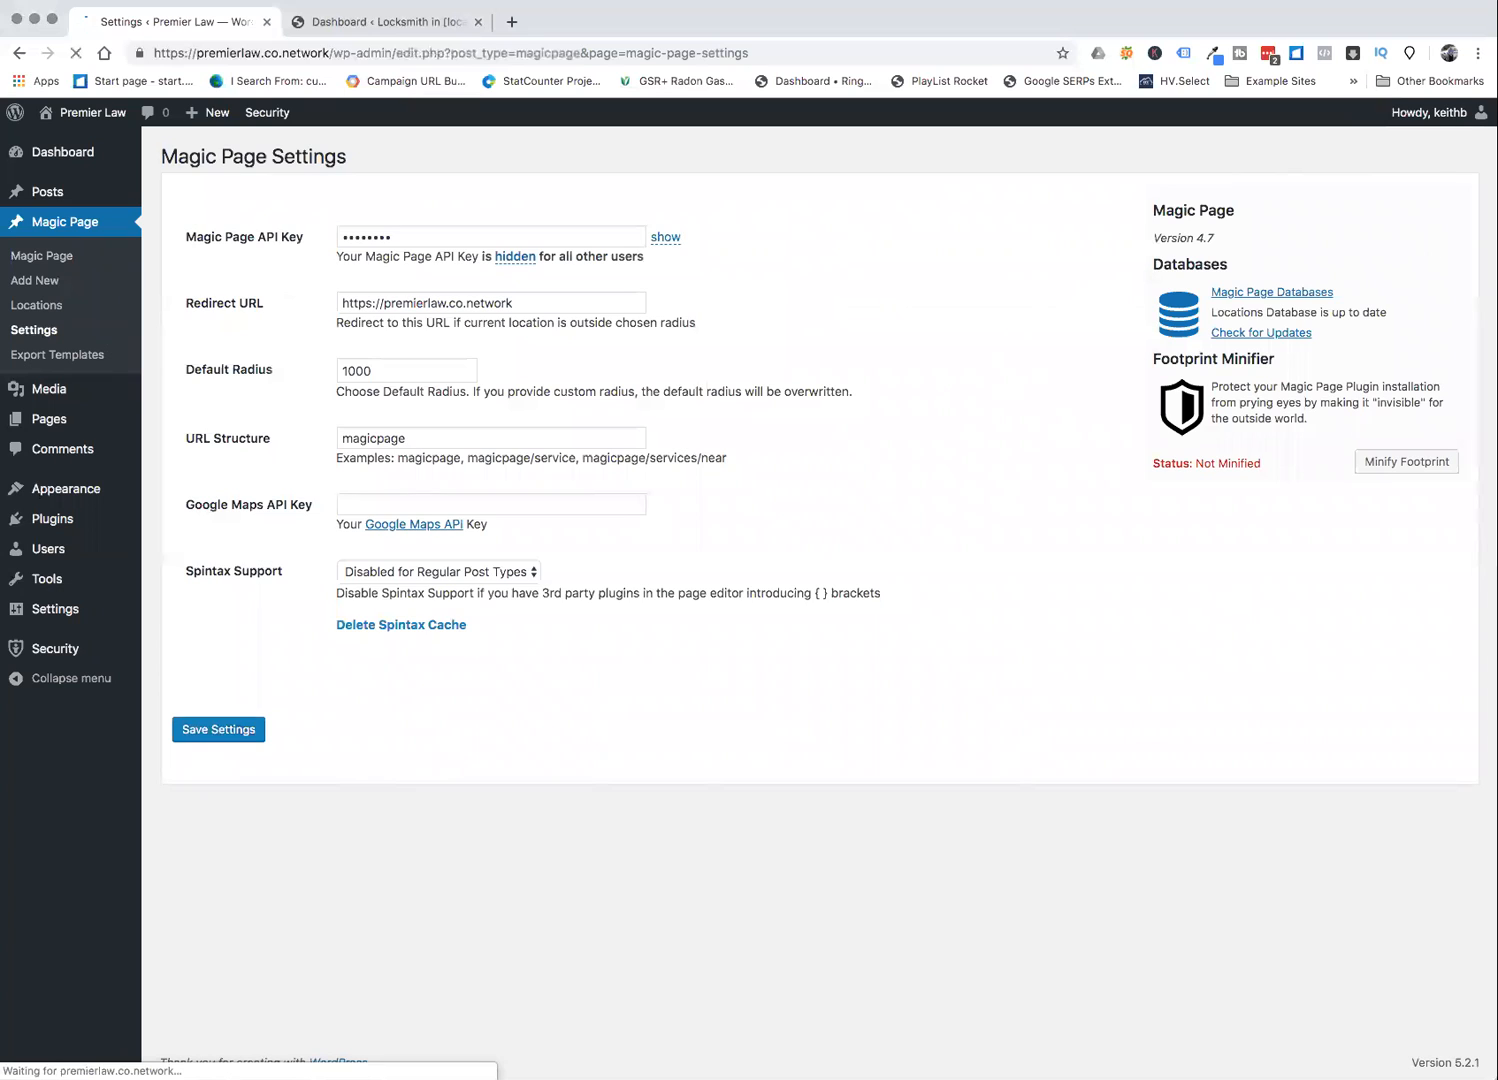
left_click(1260, 294)
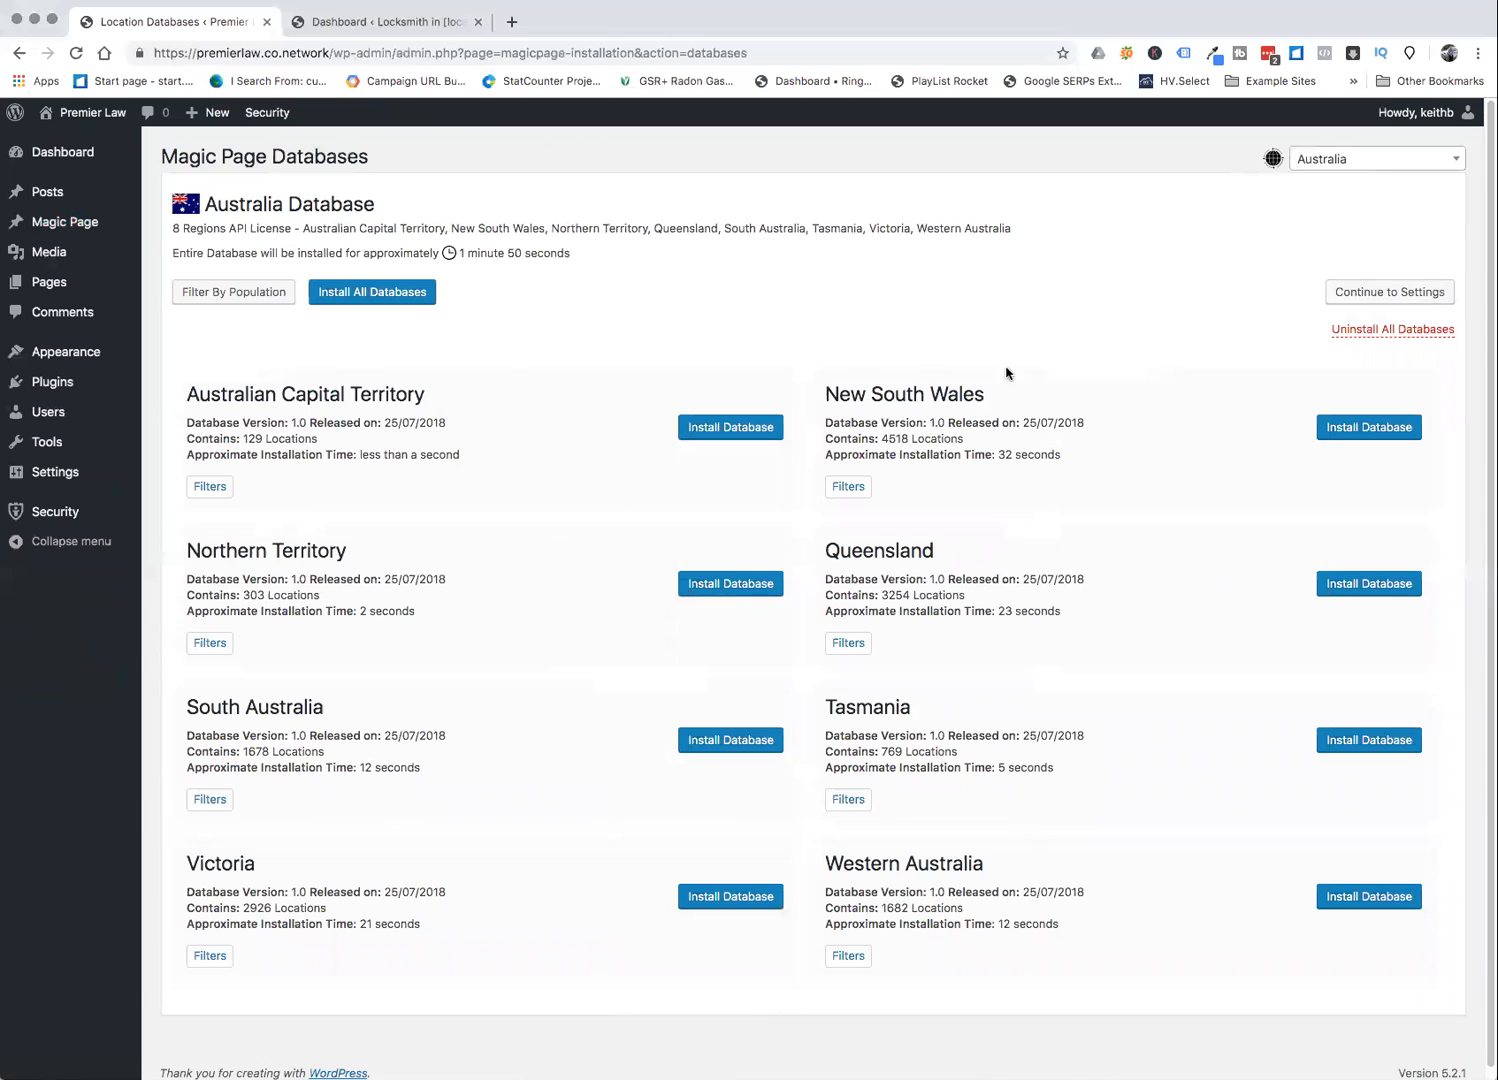
left_click(1376, 300)
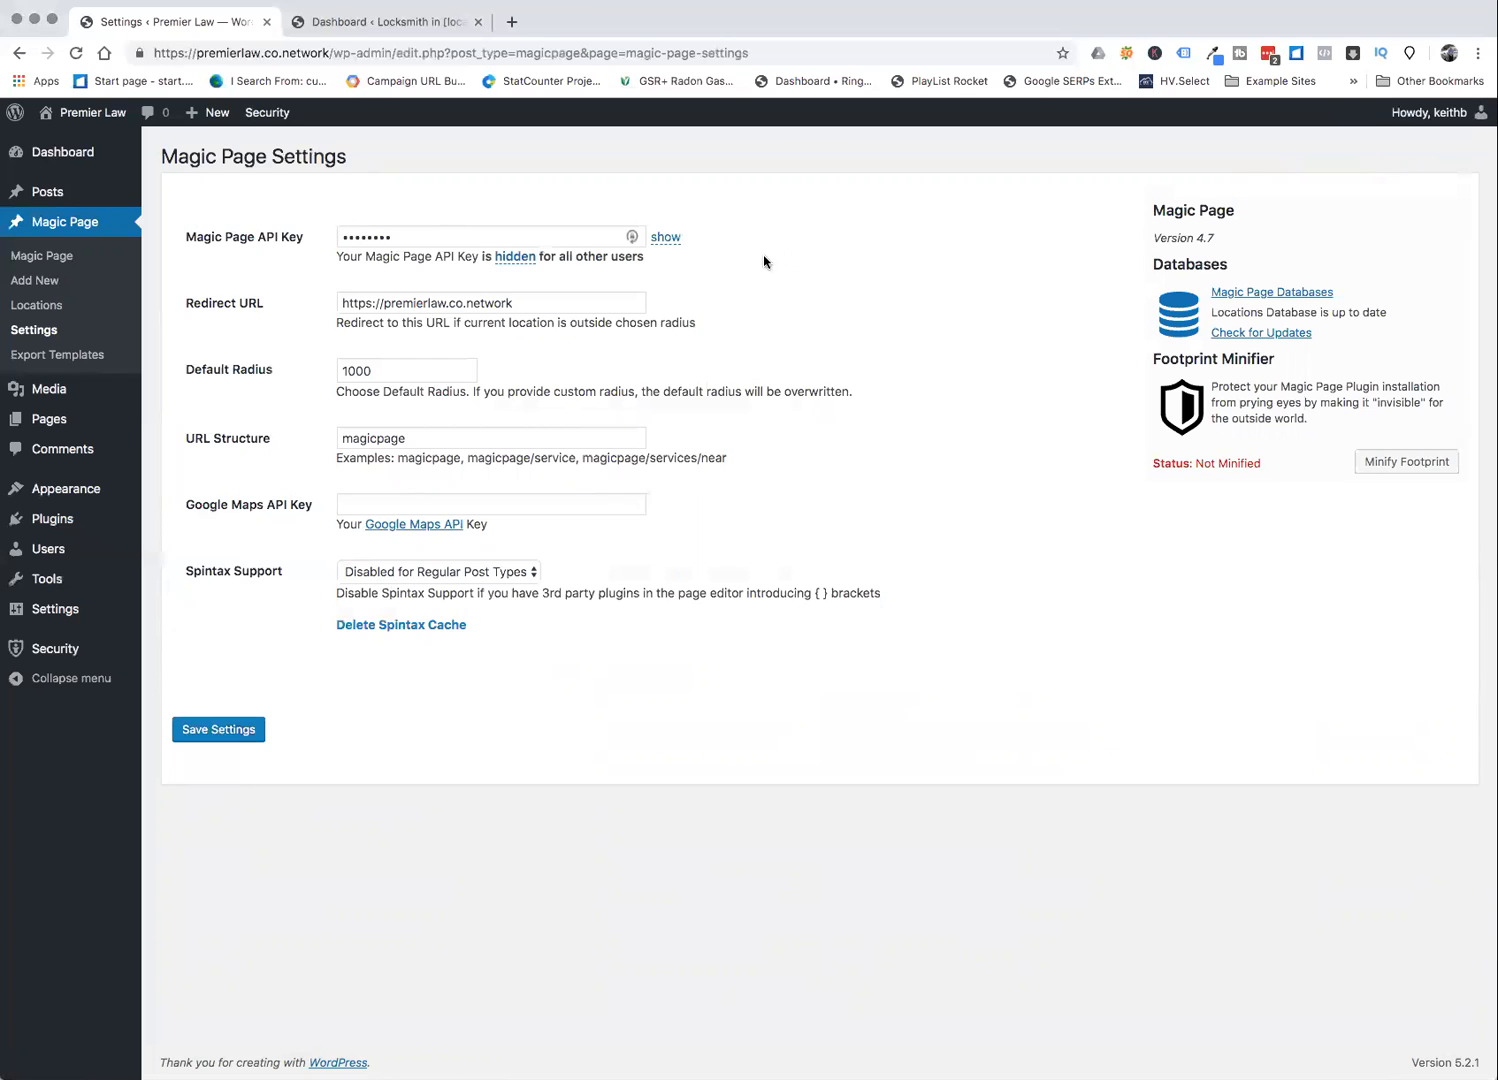
- Create a new Magic Page on the Premier Law site and publish it blank
left_click(57, 262)
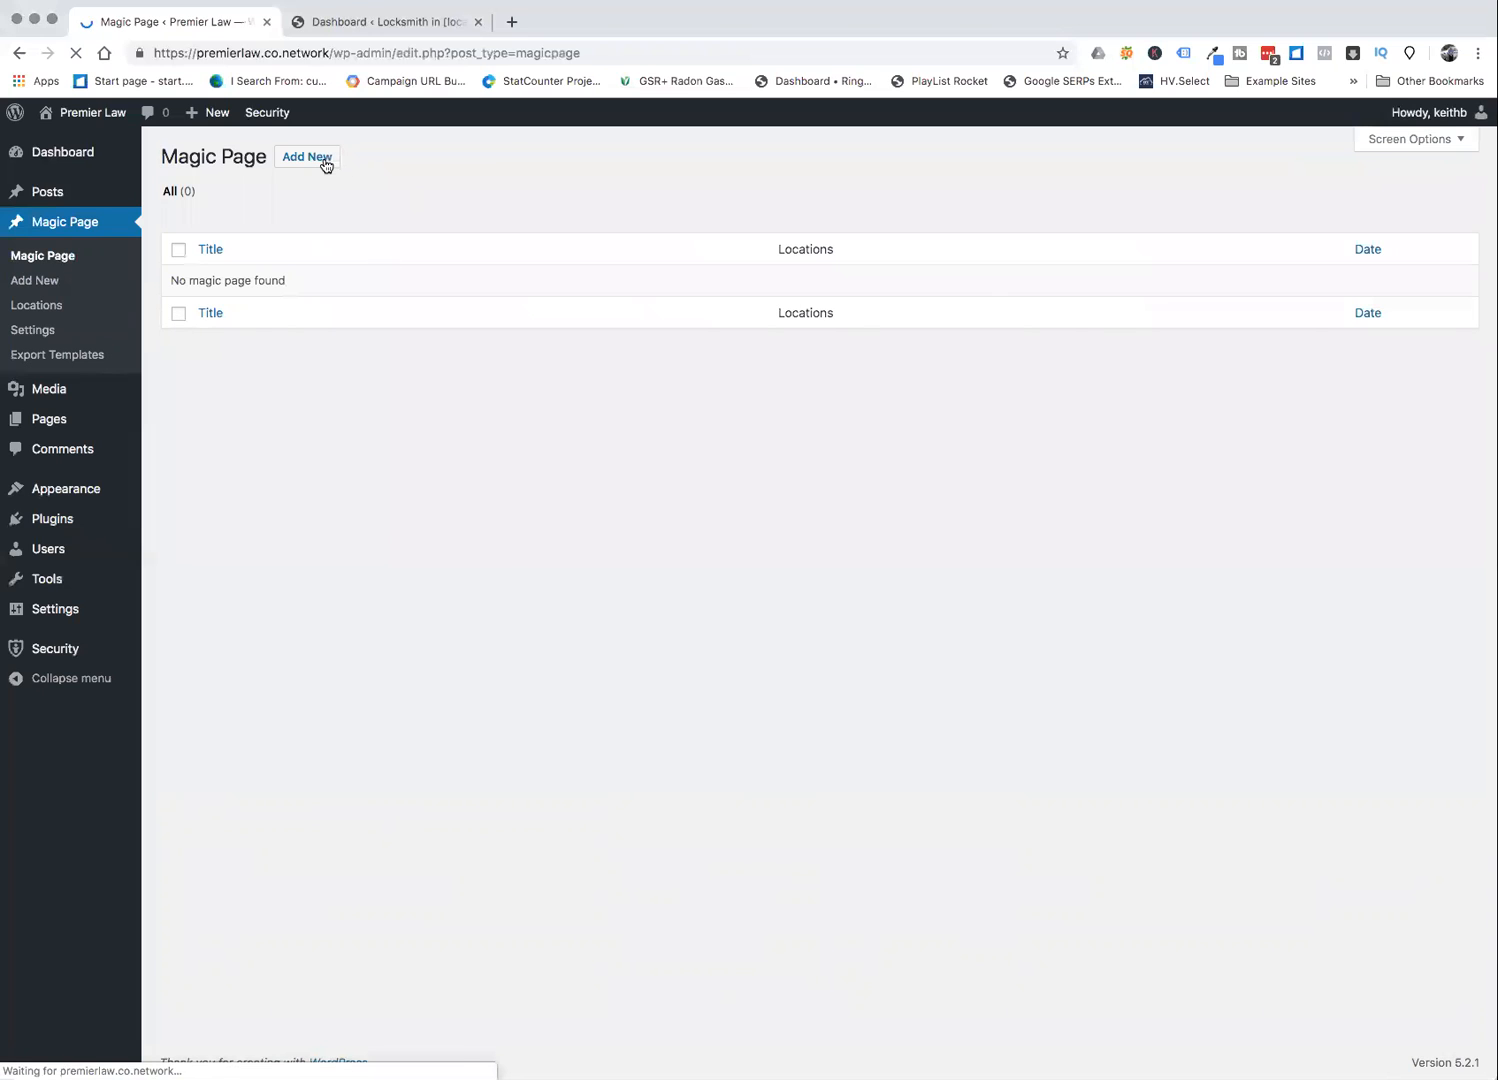
left_click(315, 158)
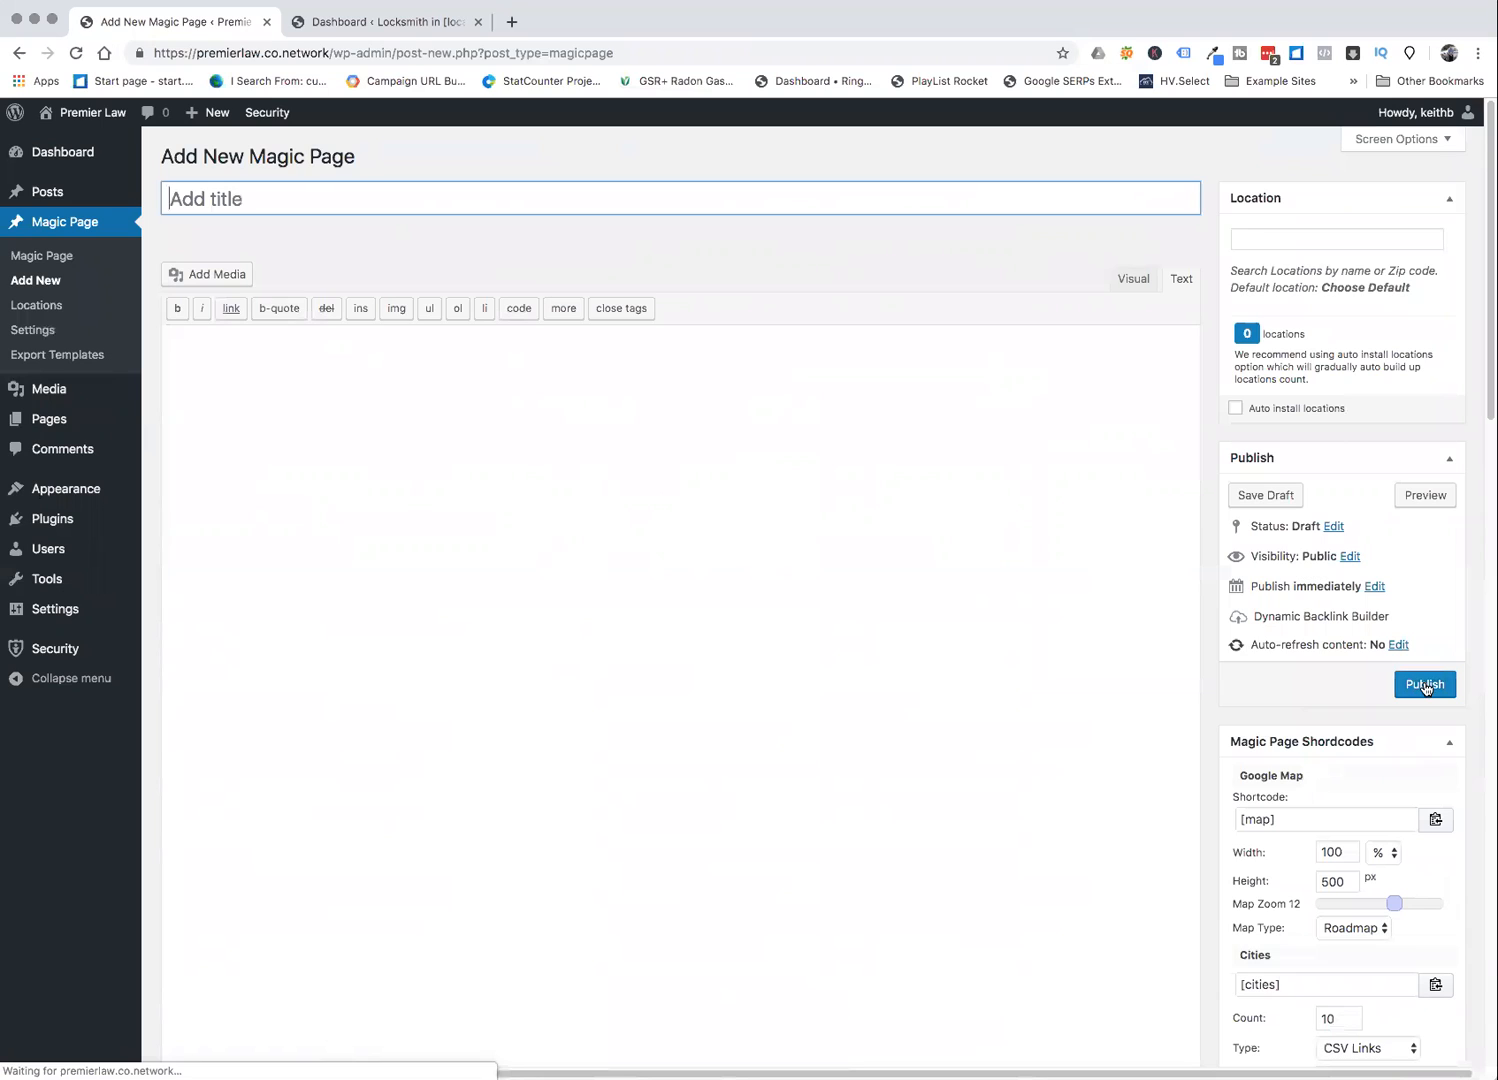
left_click(1425, 685)
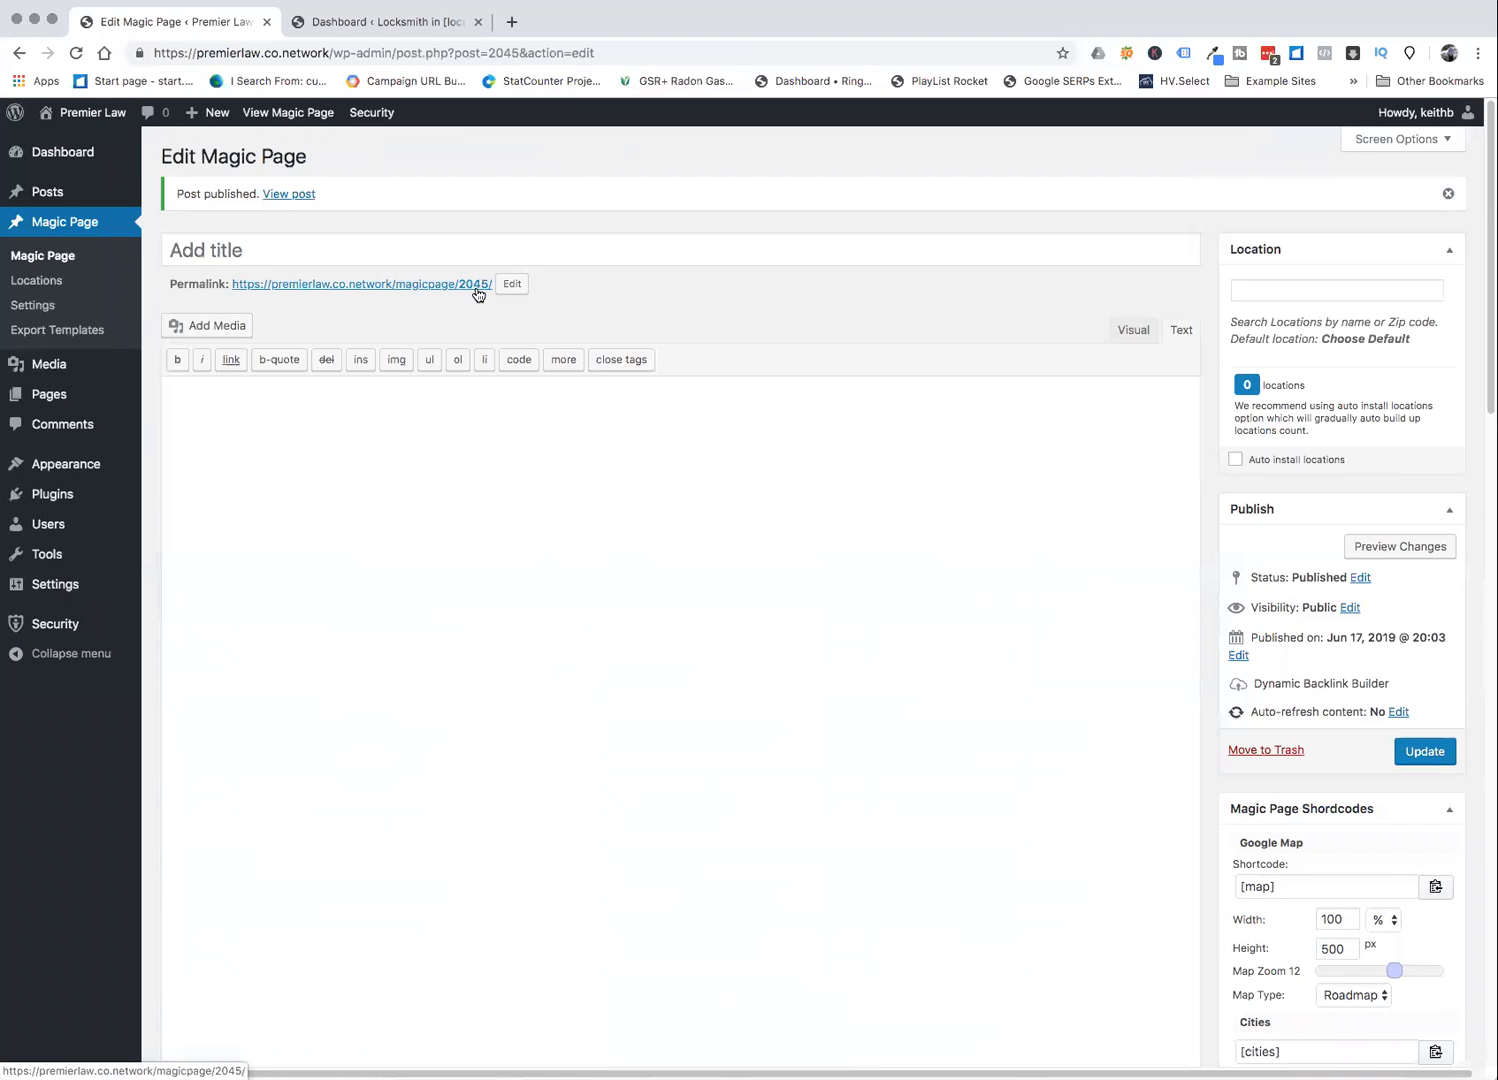
- Copy the title "SEO Services in [location] [county], [region], [country], [zip]" from the Locksmith site's Magic Page into the blank Premier Law page's title
left_click(193, 252)
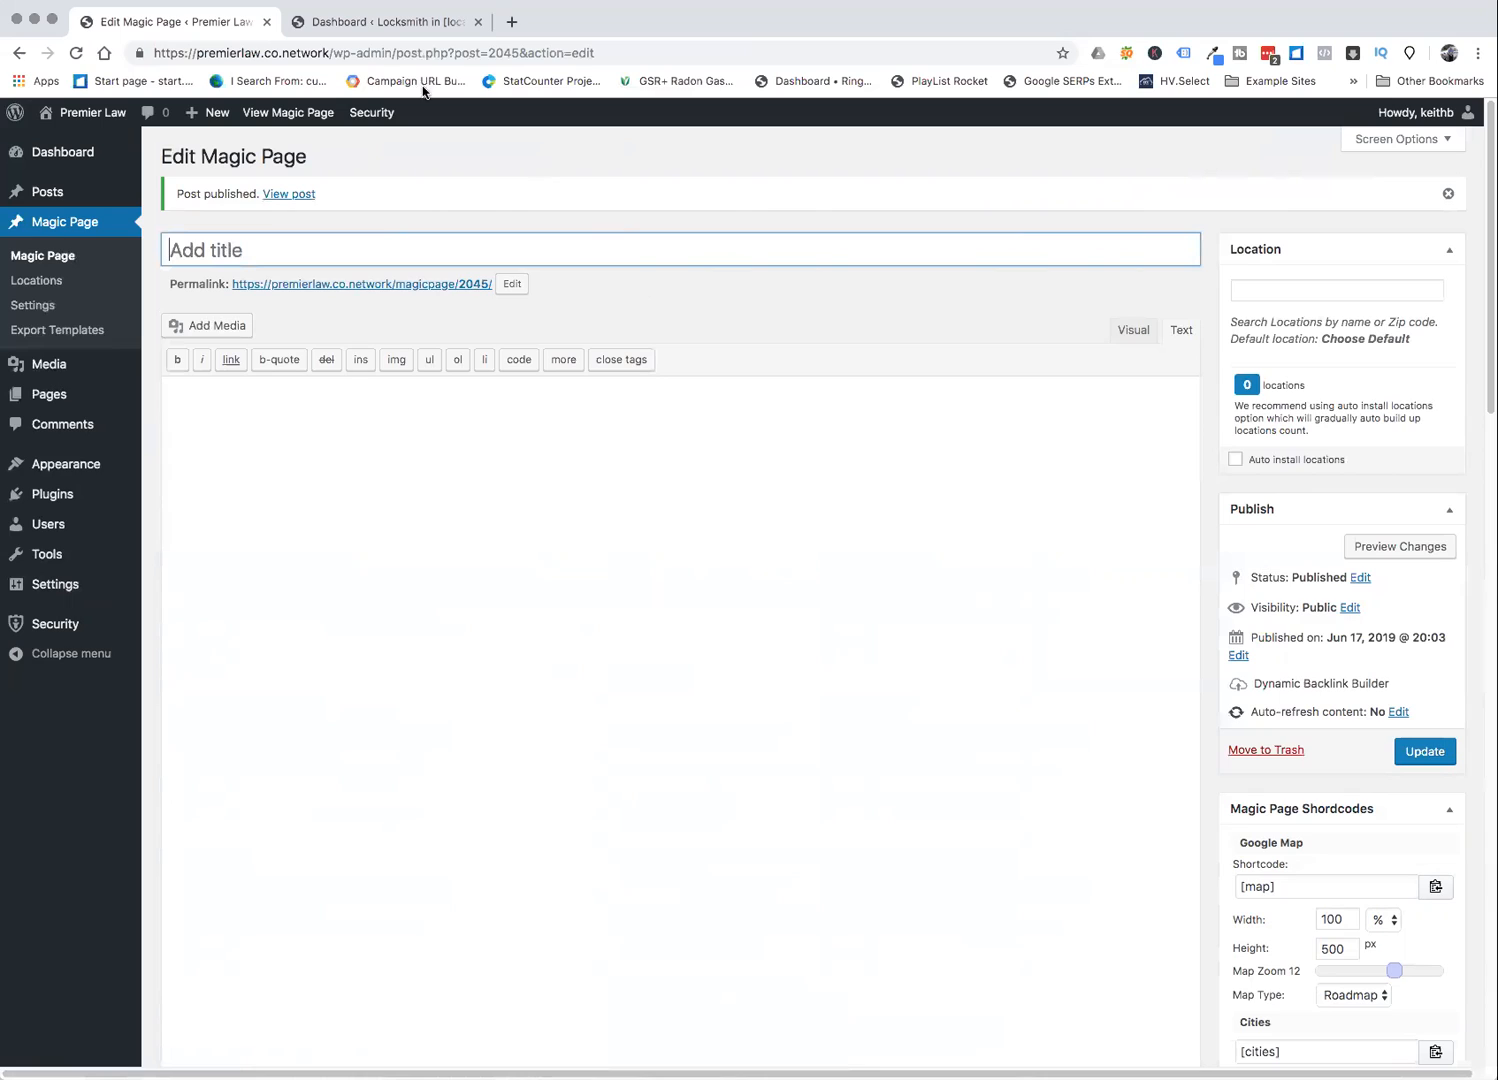
left_click(382, 24)
mouse_move(60, 287)
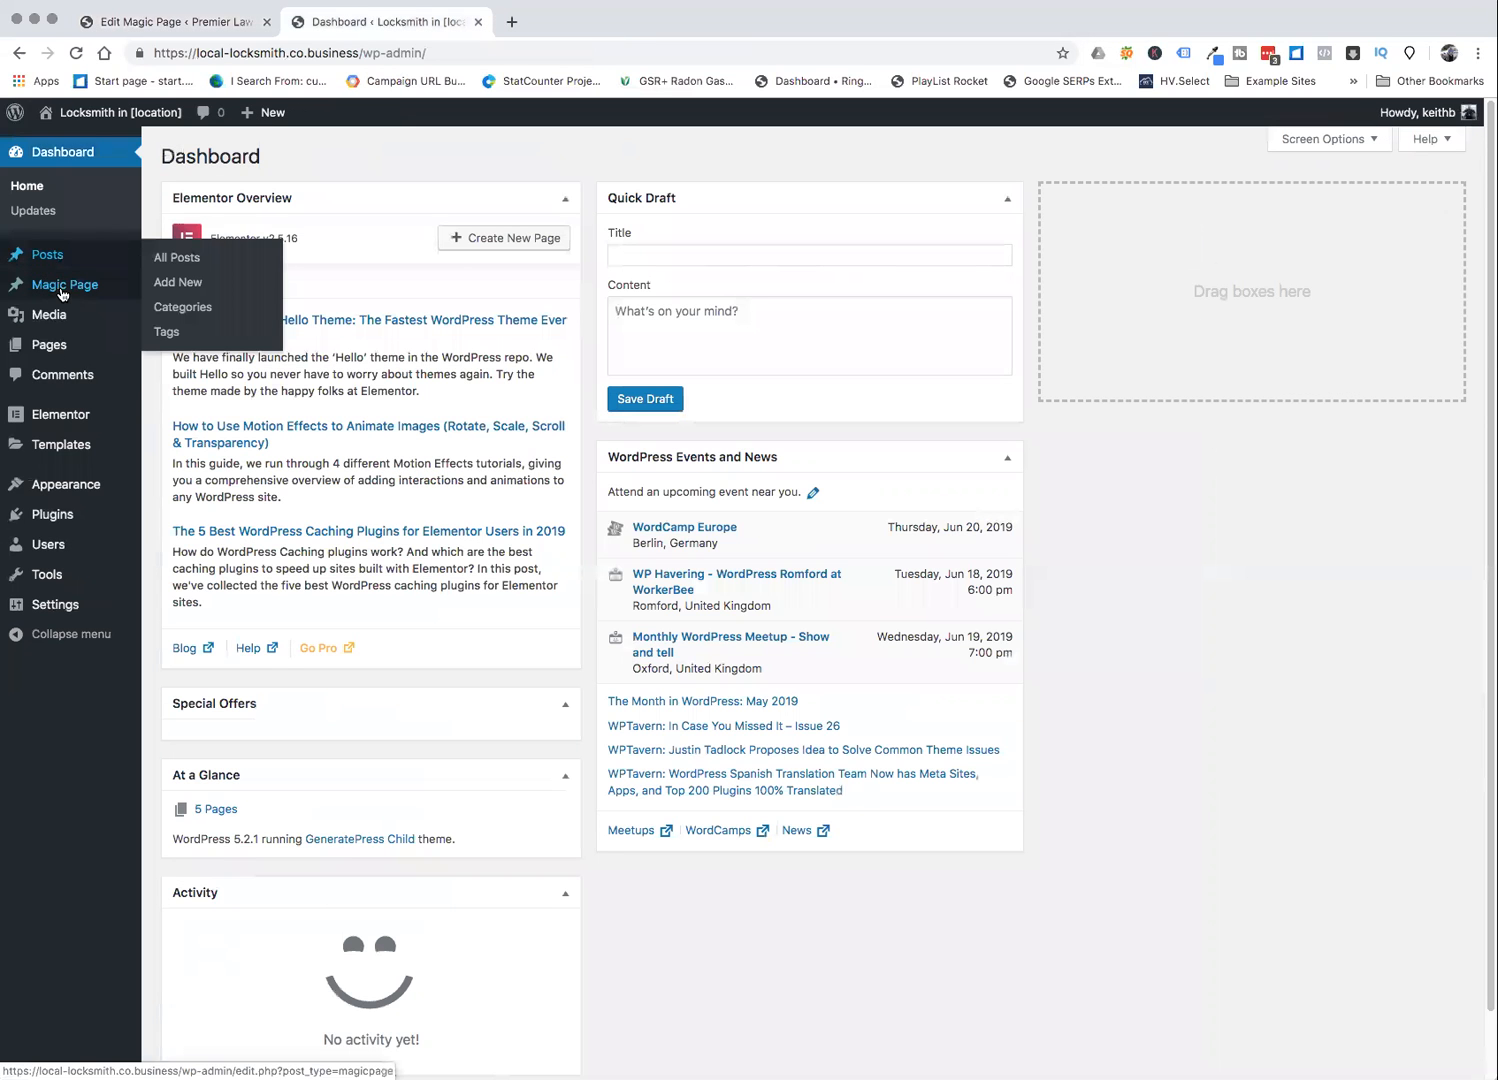
left_click(187, 289)
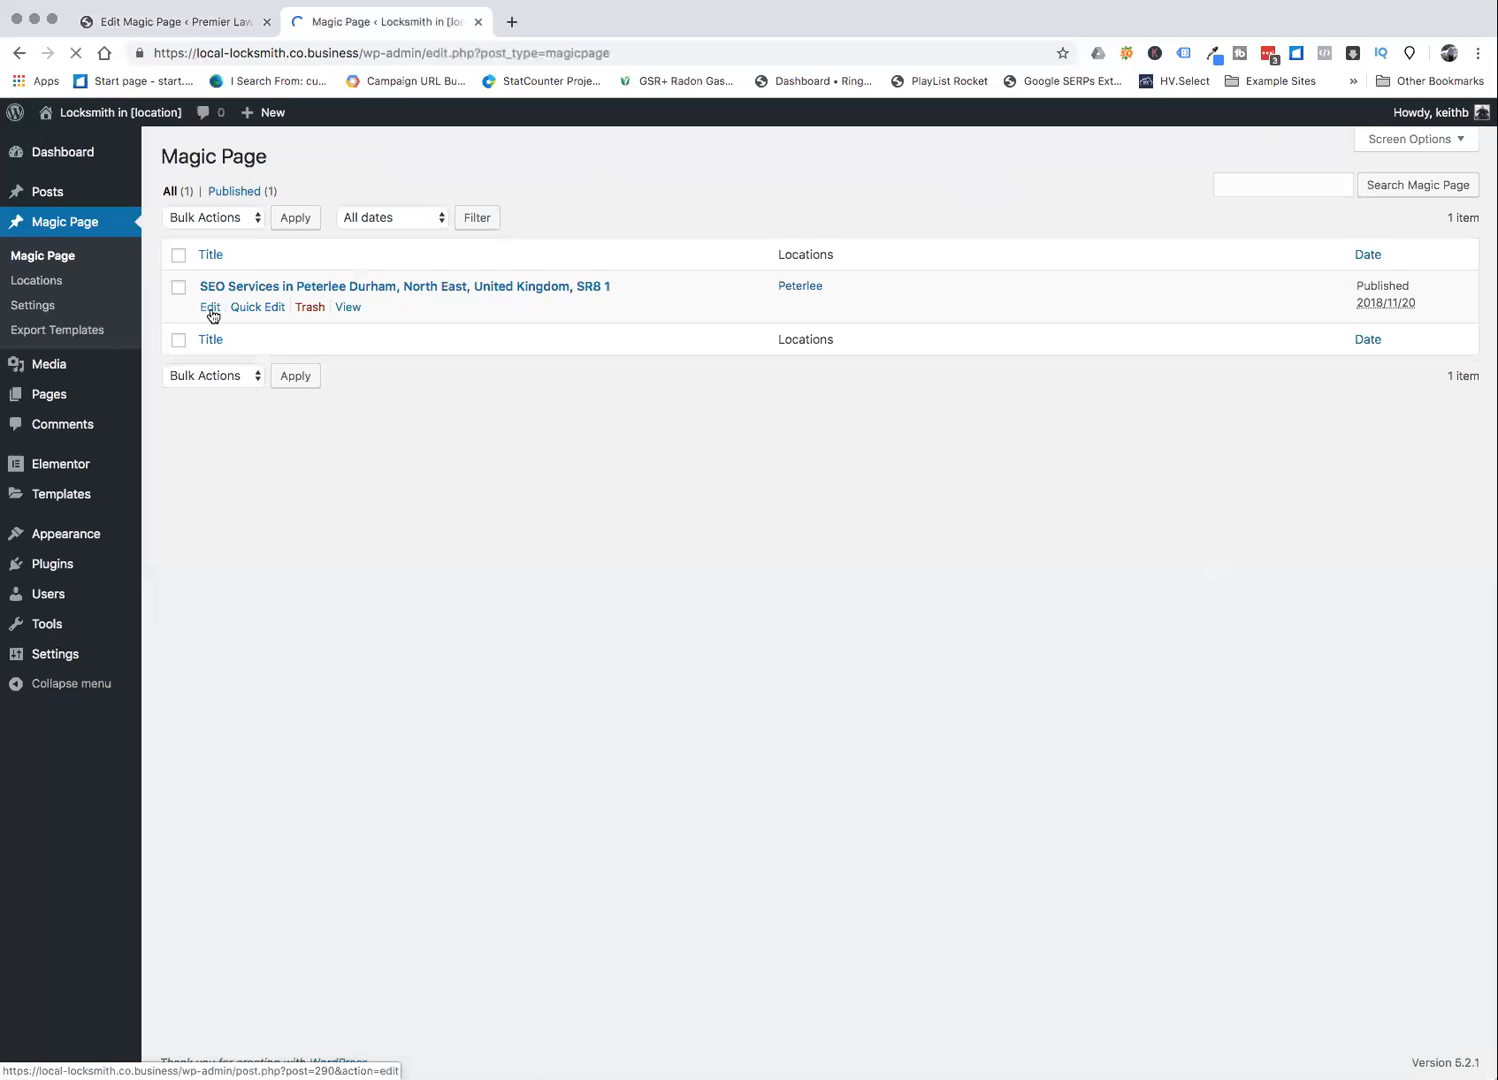
left_click(211, 309)
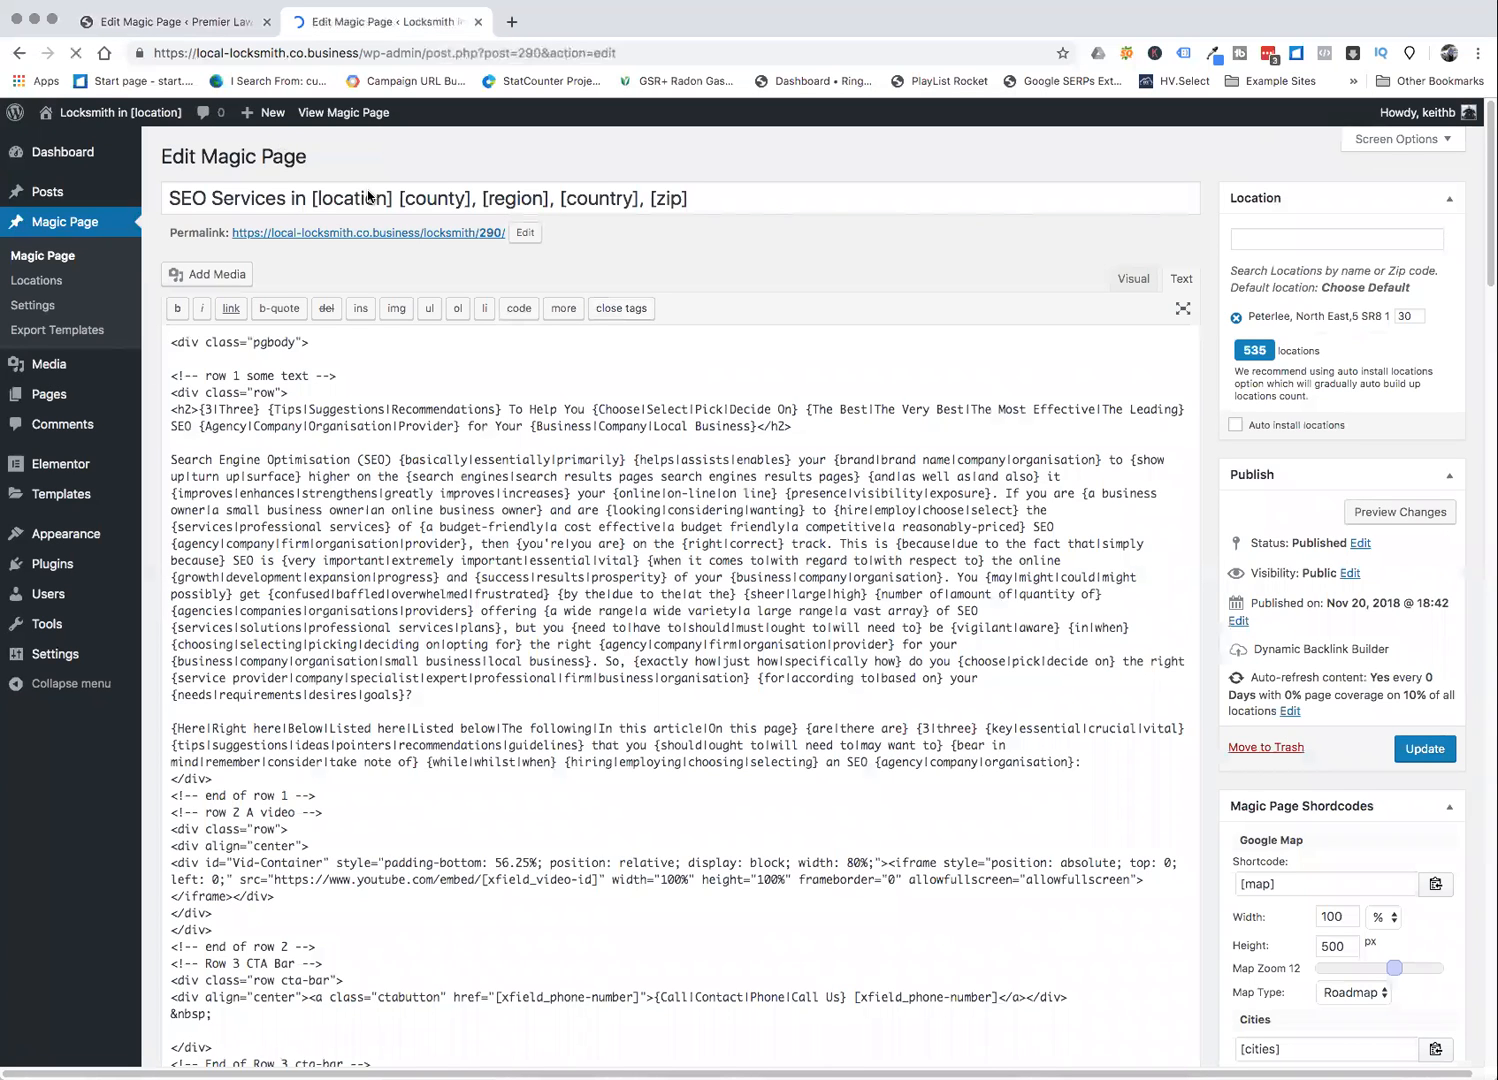
double_click(355, 197)
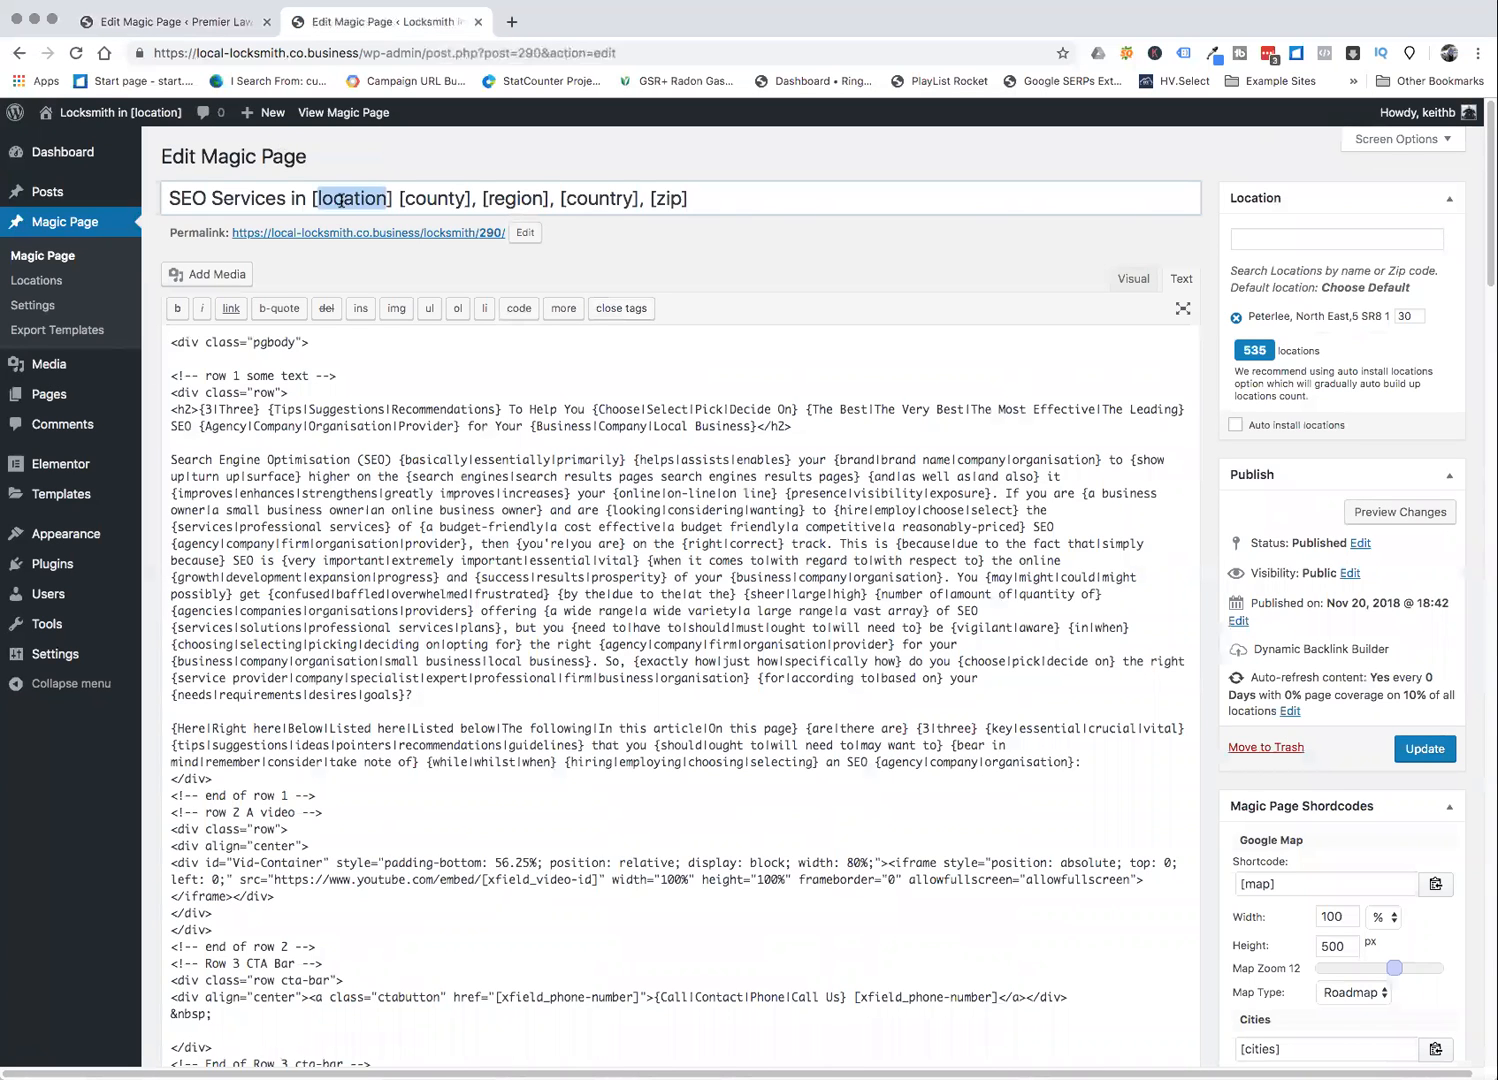
triple_click(341, 199)
key("super+c")
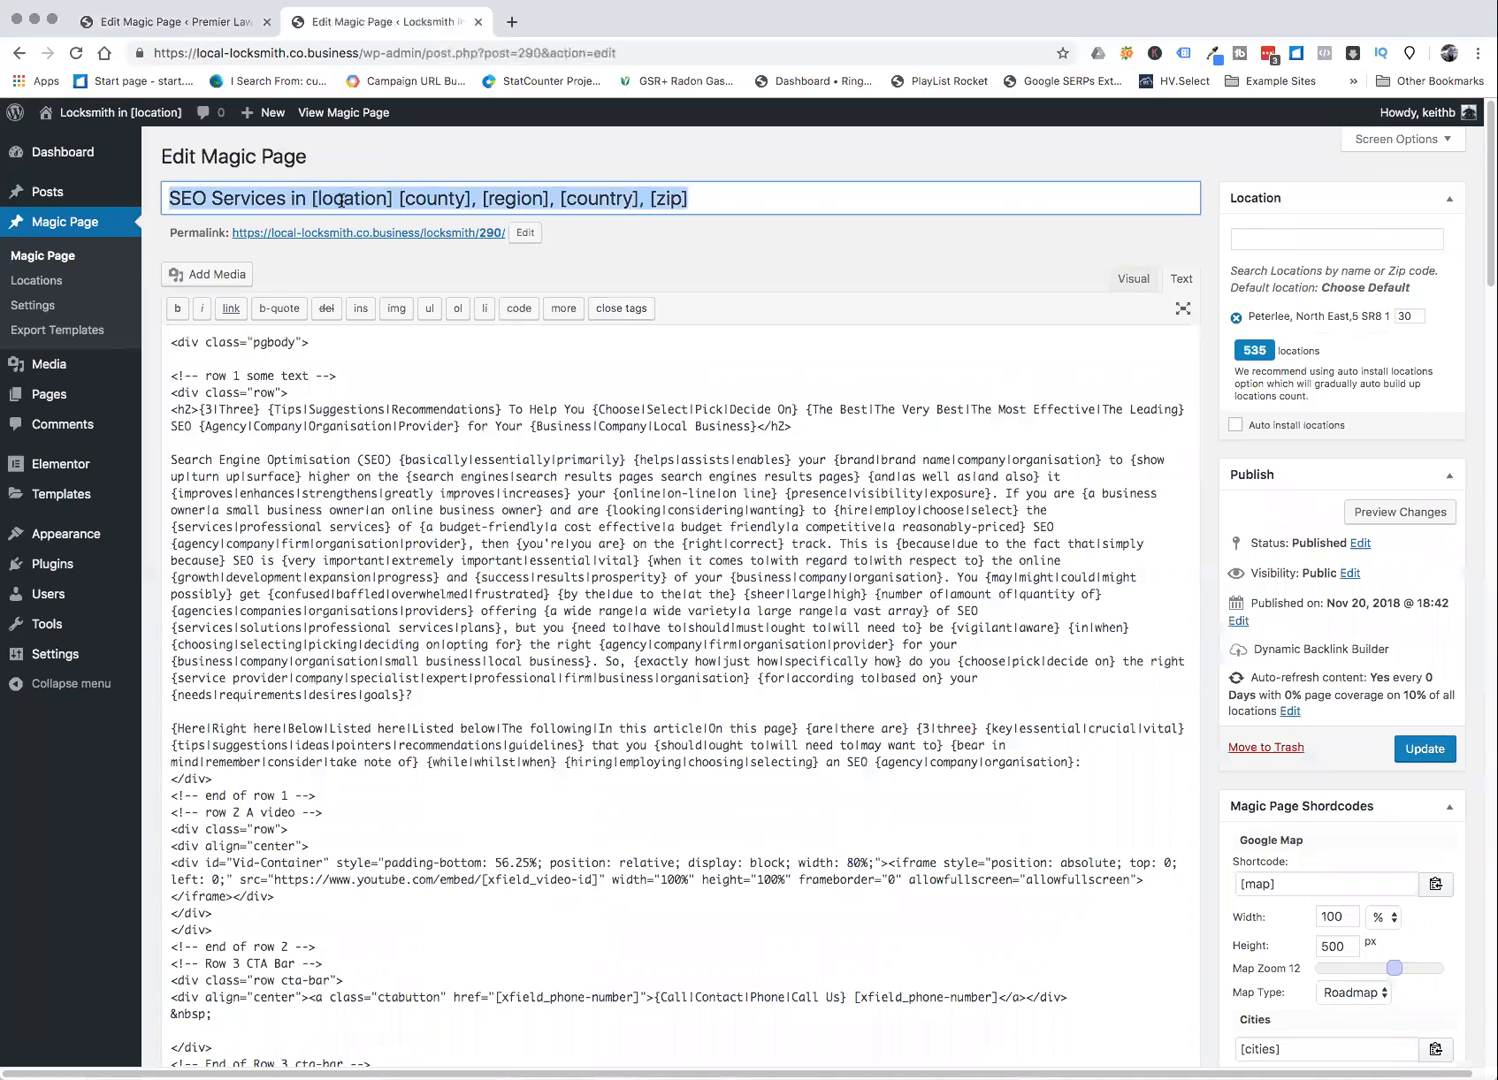
left_click(214, 20)
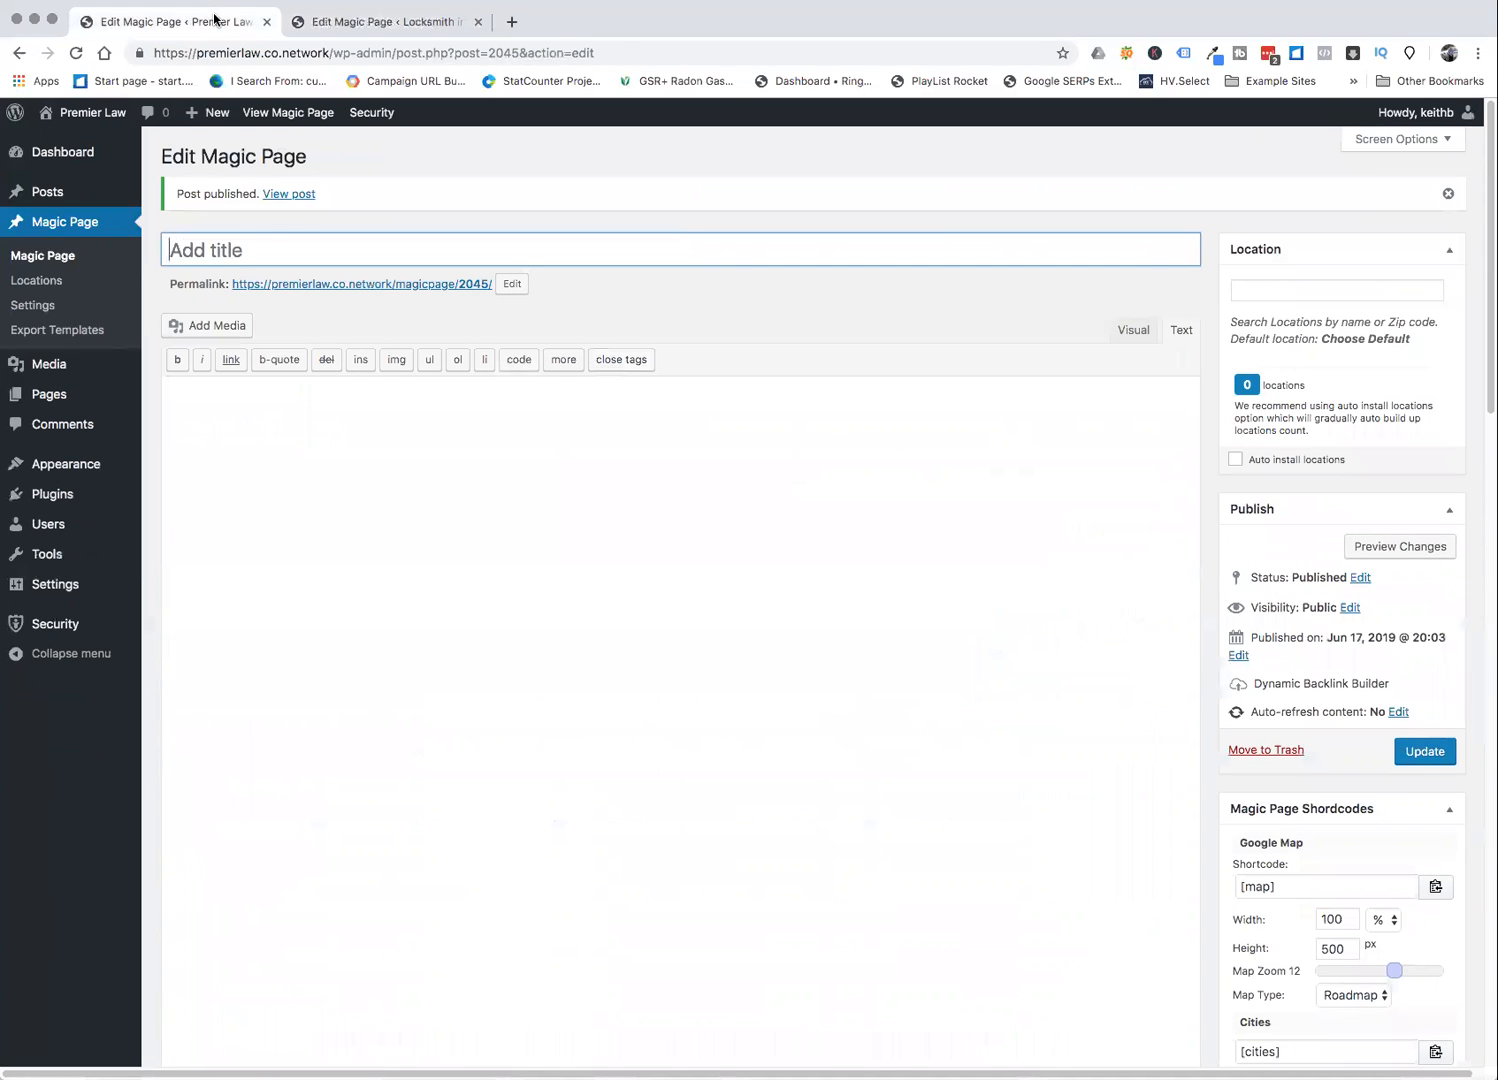
key("super+v")
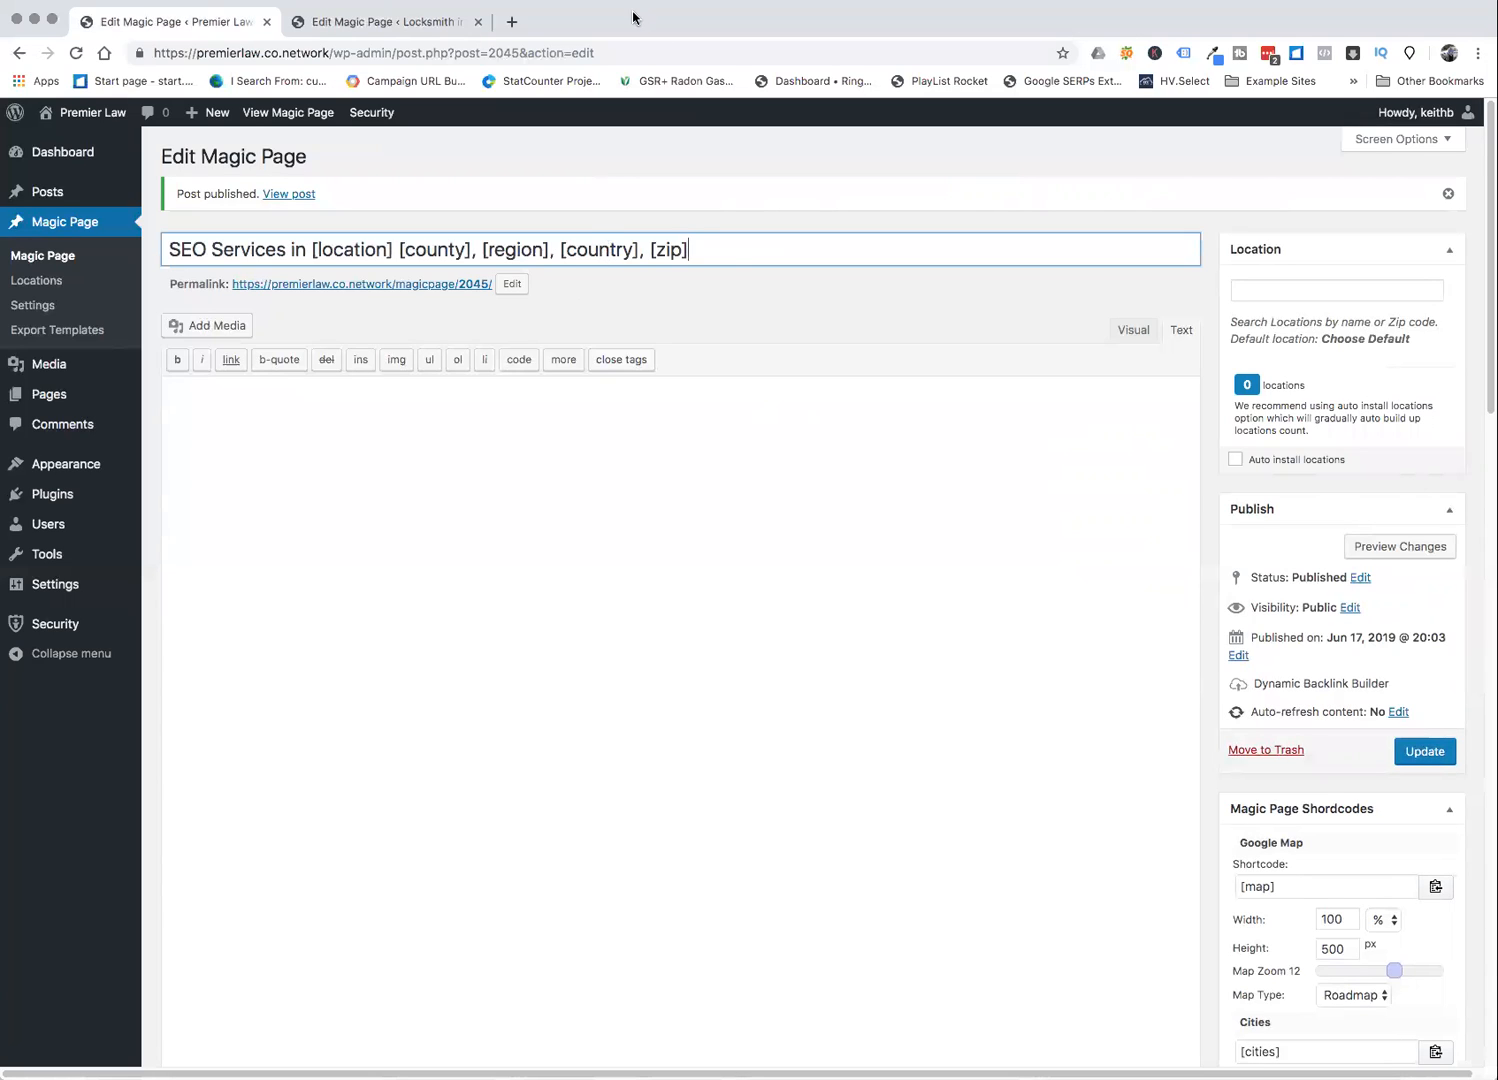
- Copy the row 1 heading and spintax text from the Locksmith Magic Page into the Premier Law page's body and update the page
left_click(368, 24)
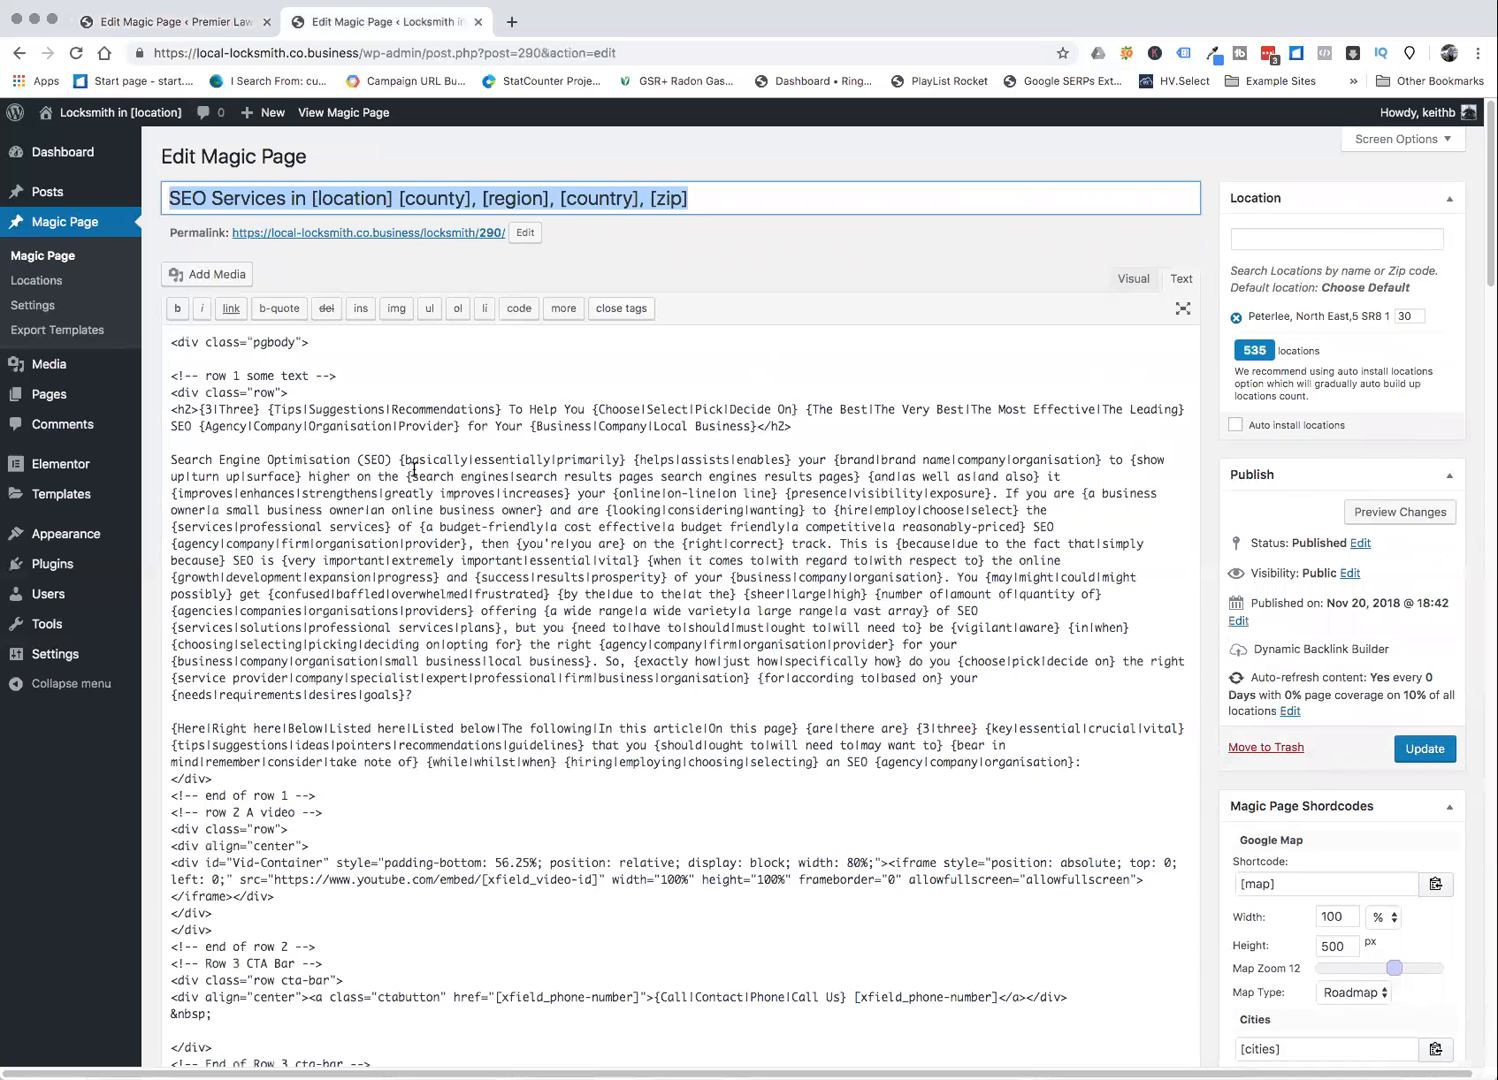
left_click(216, 25)
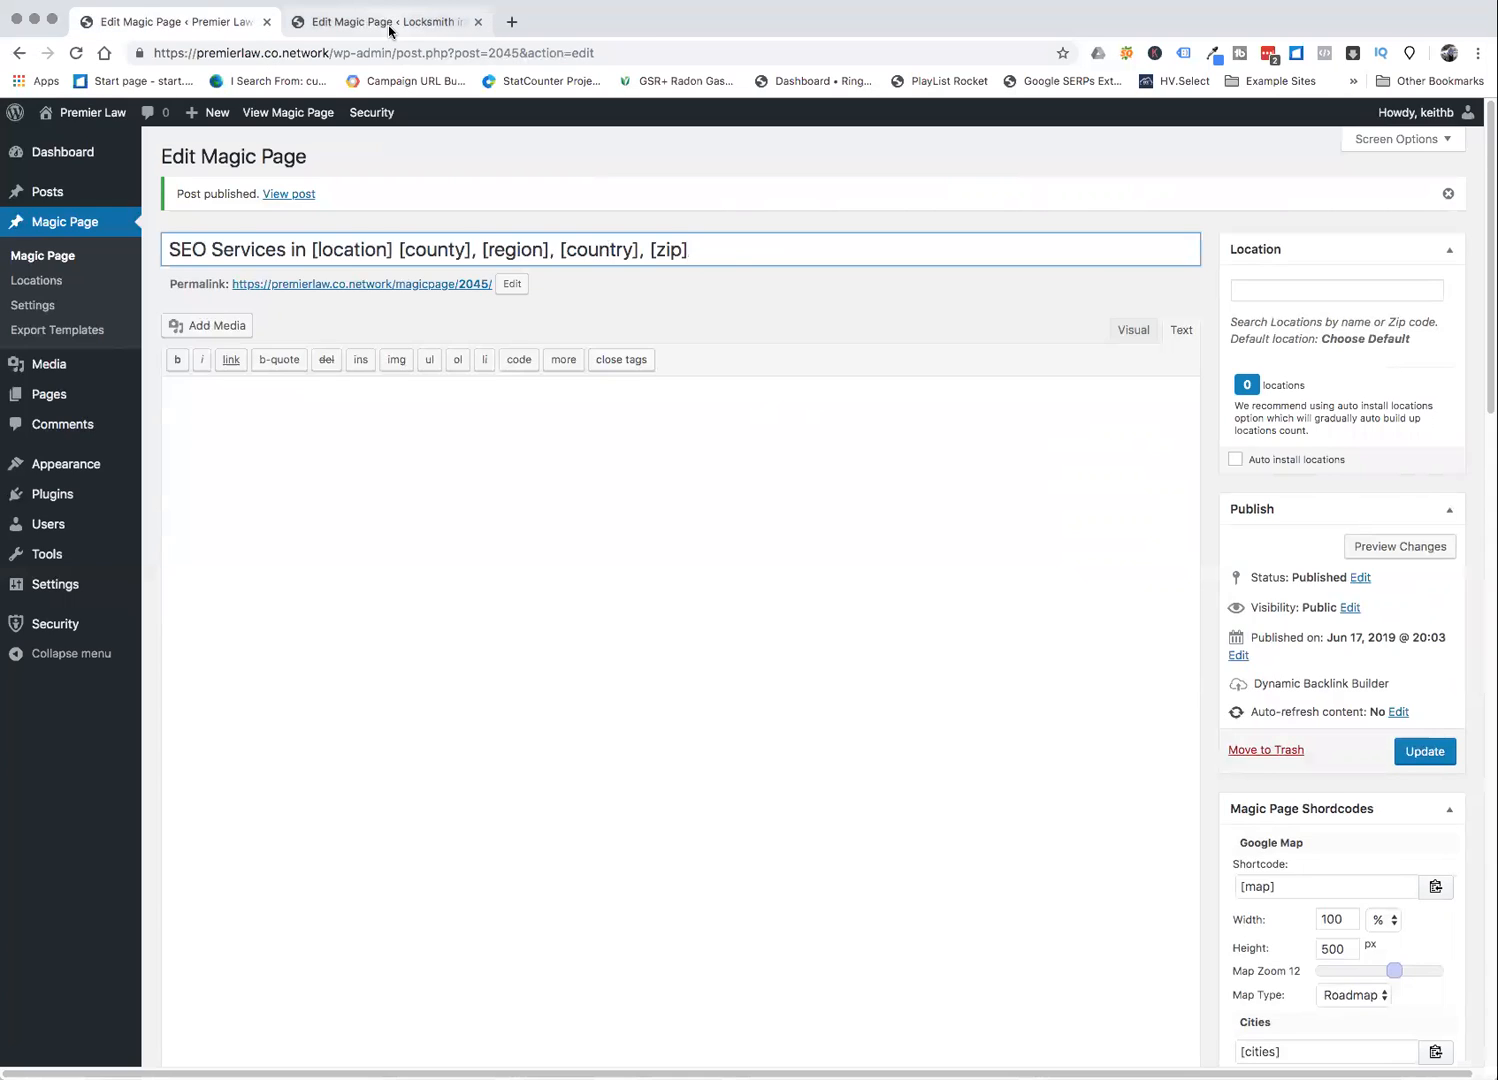
left_click(389, 31)
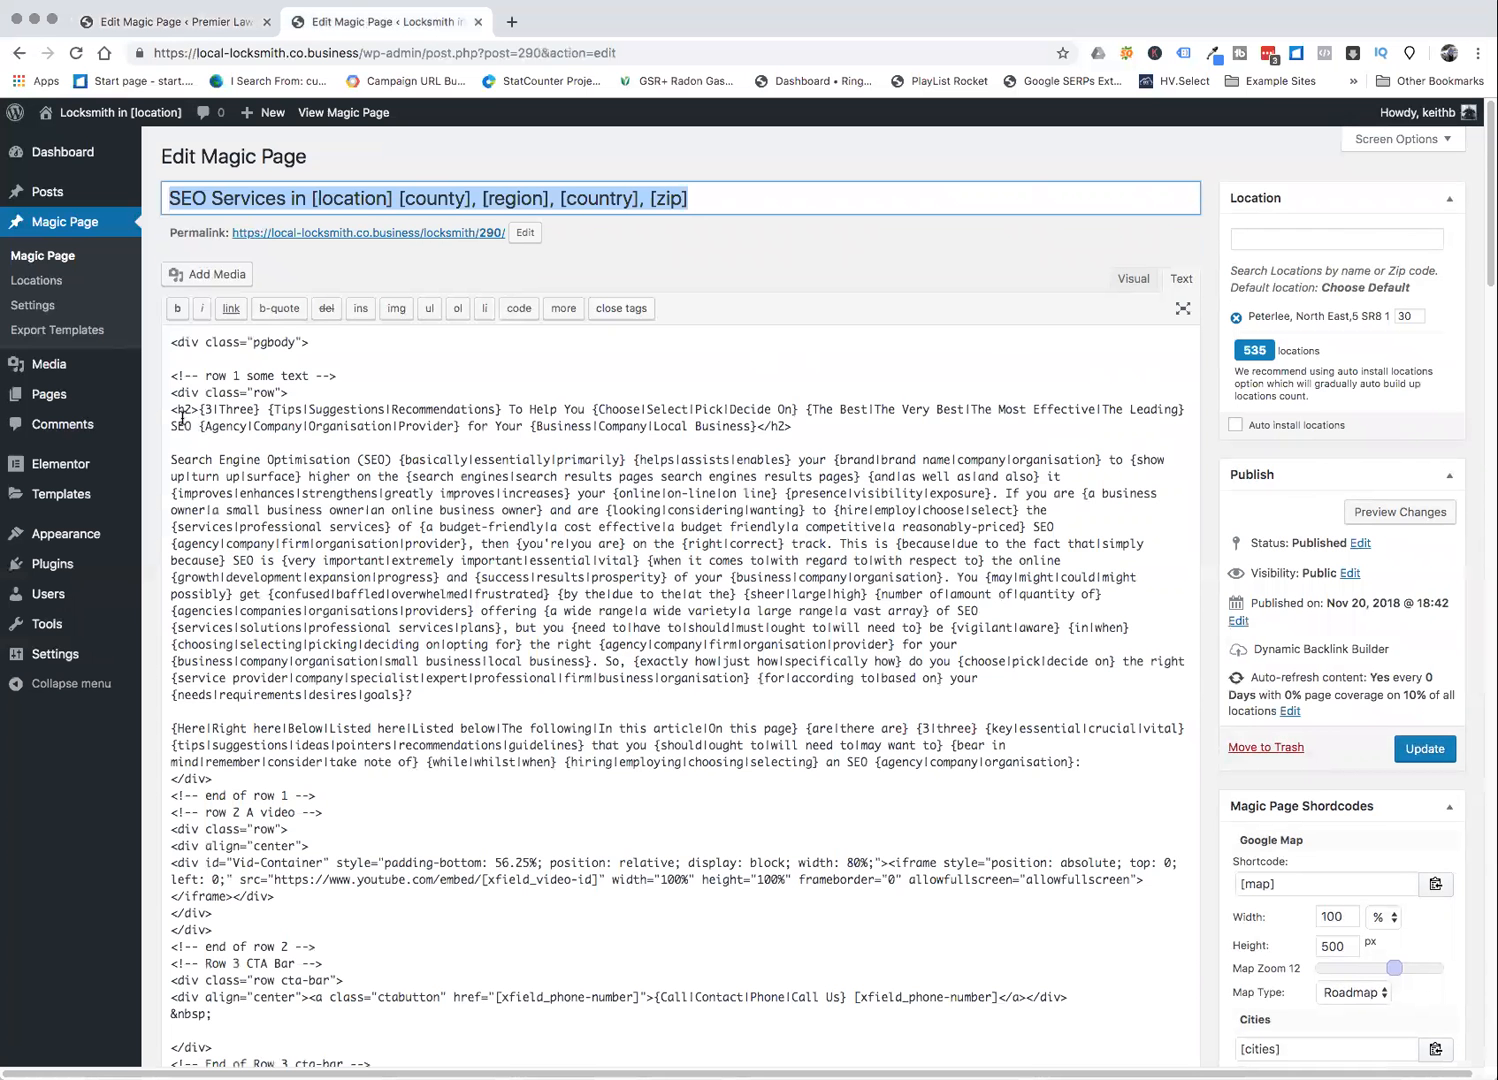
left_click_drag(171, 408, 599, 779)
key("super+c")
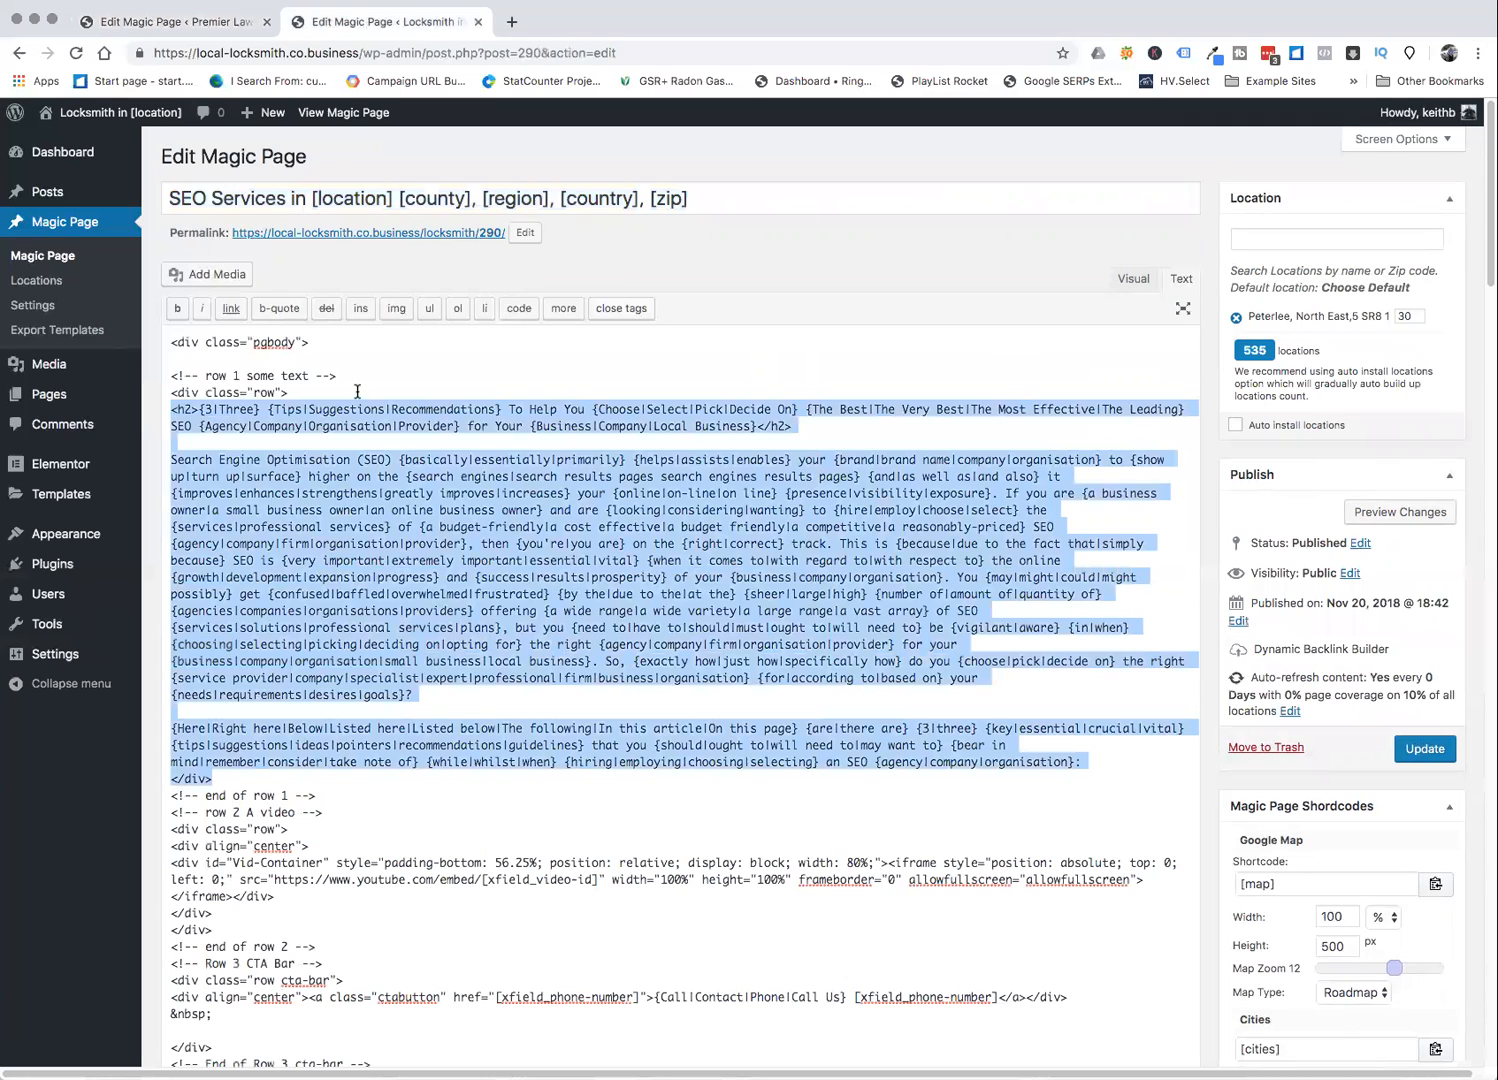
left_click(166, 22)
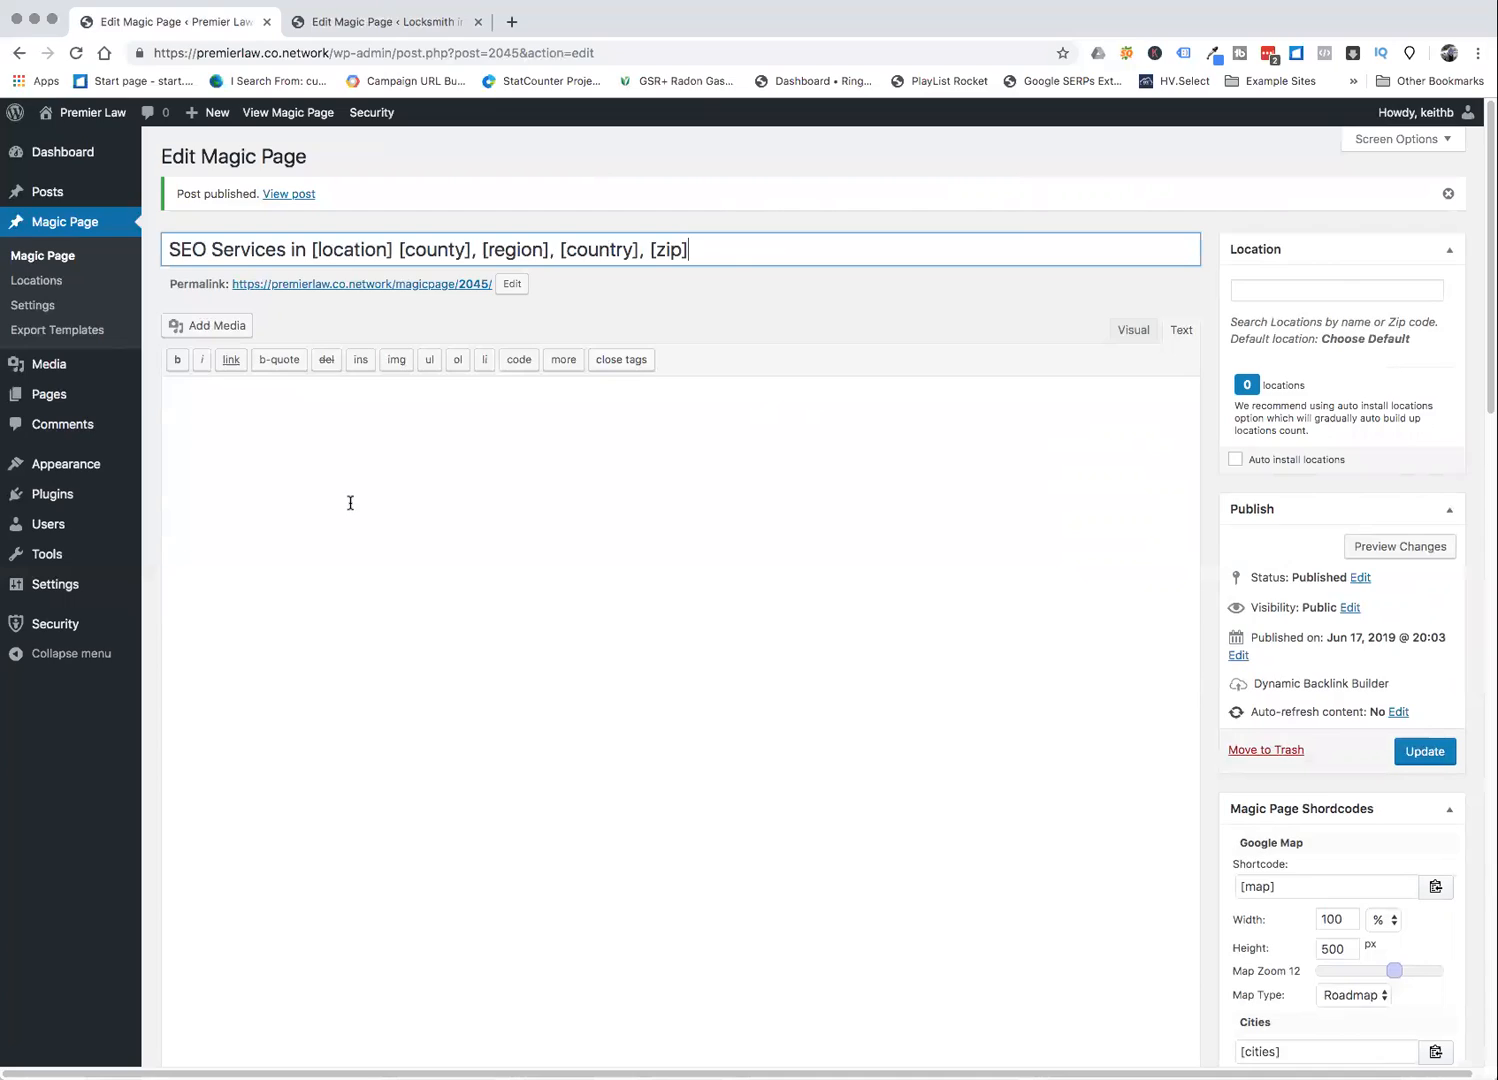
left_click(252, 454)
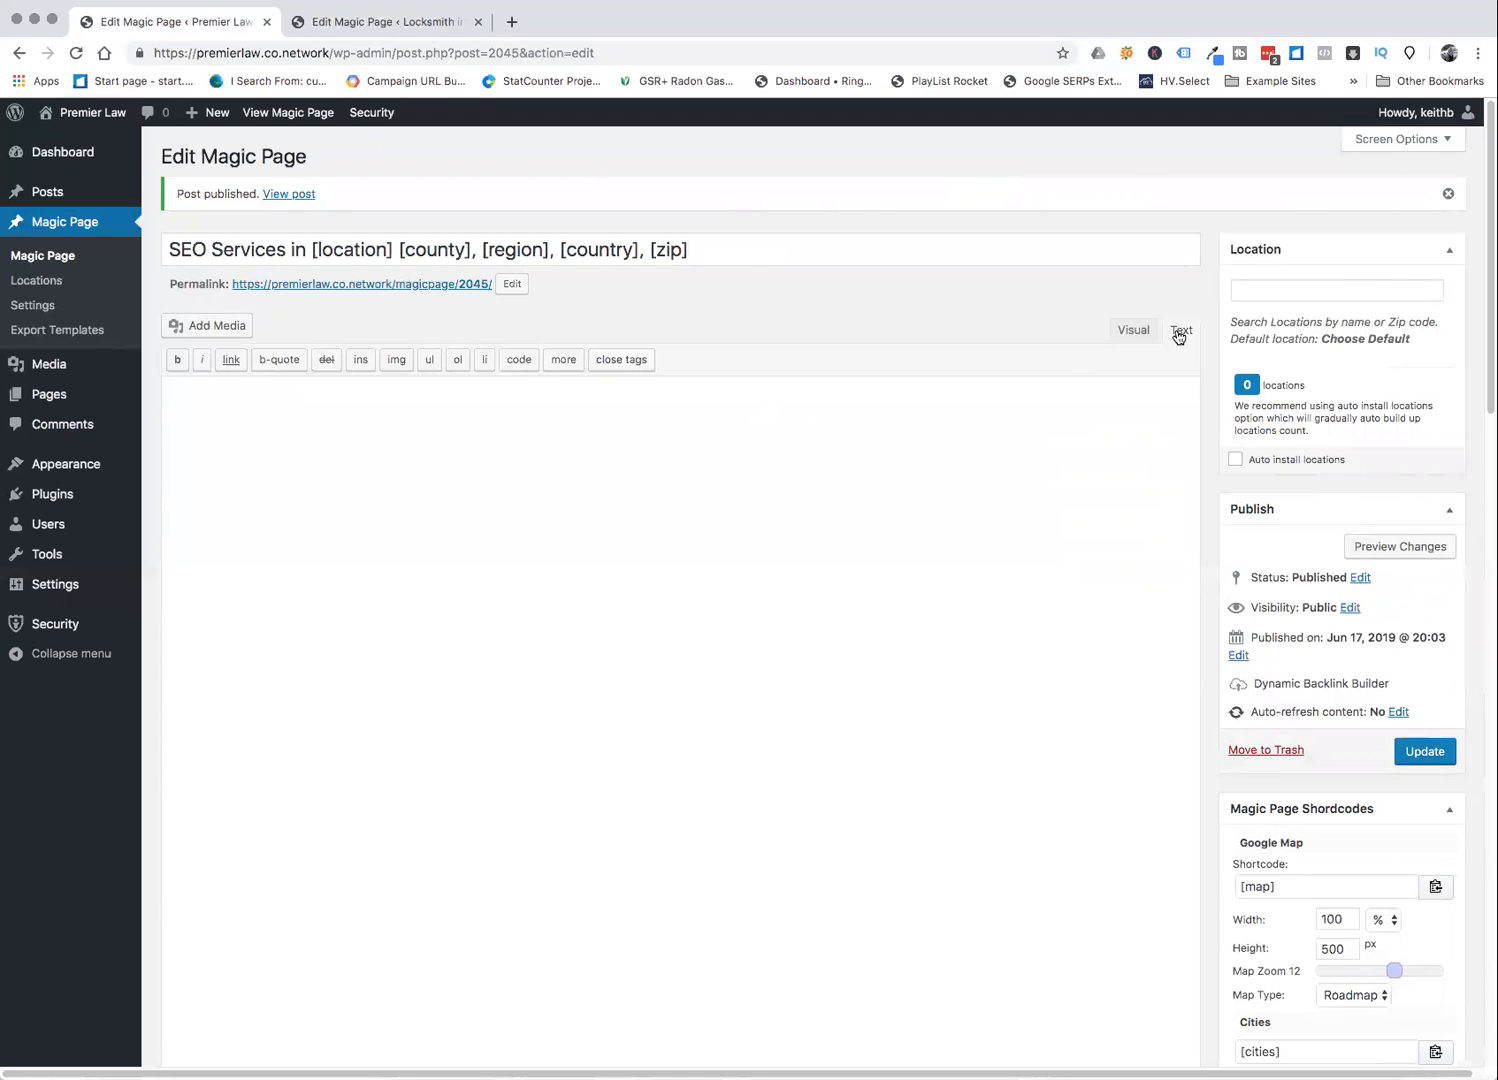
key("super+v")
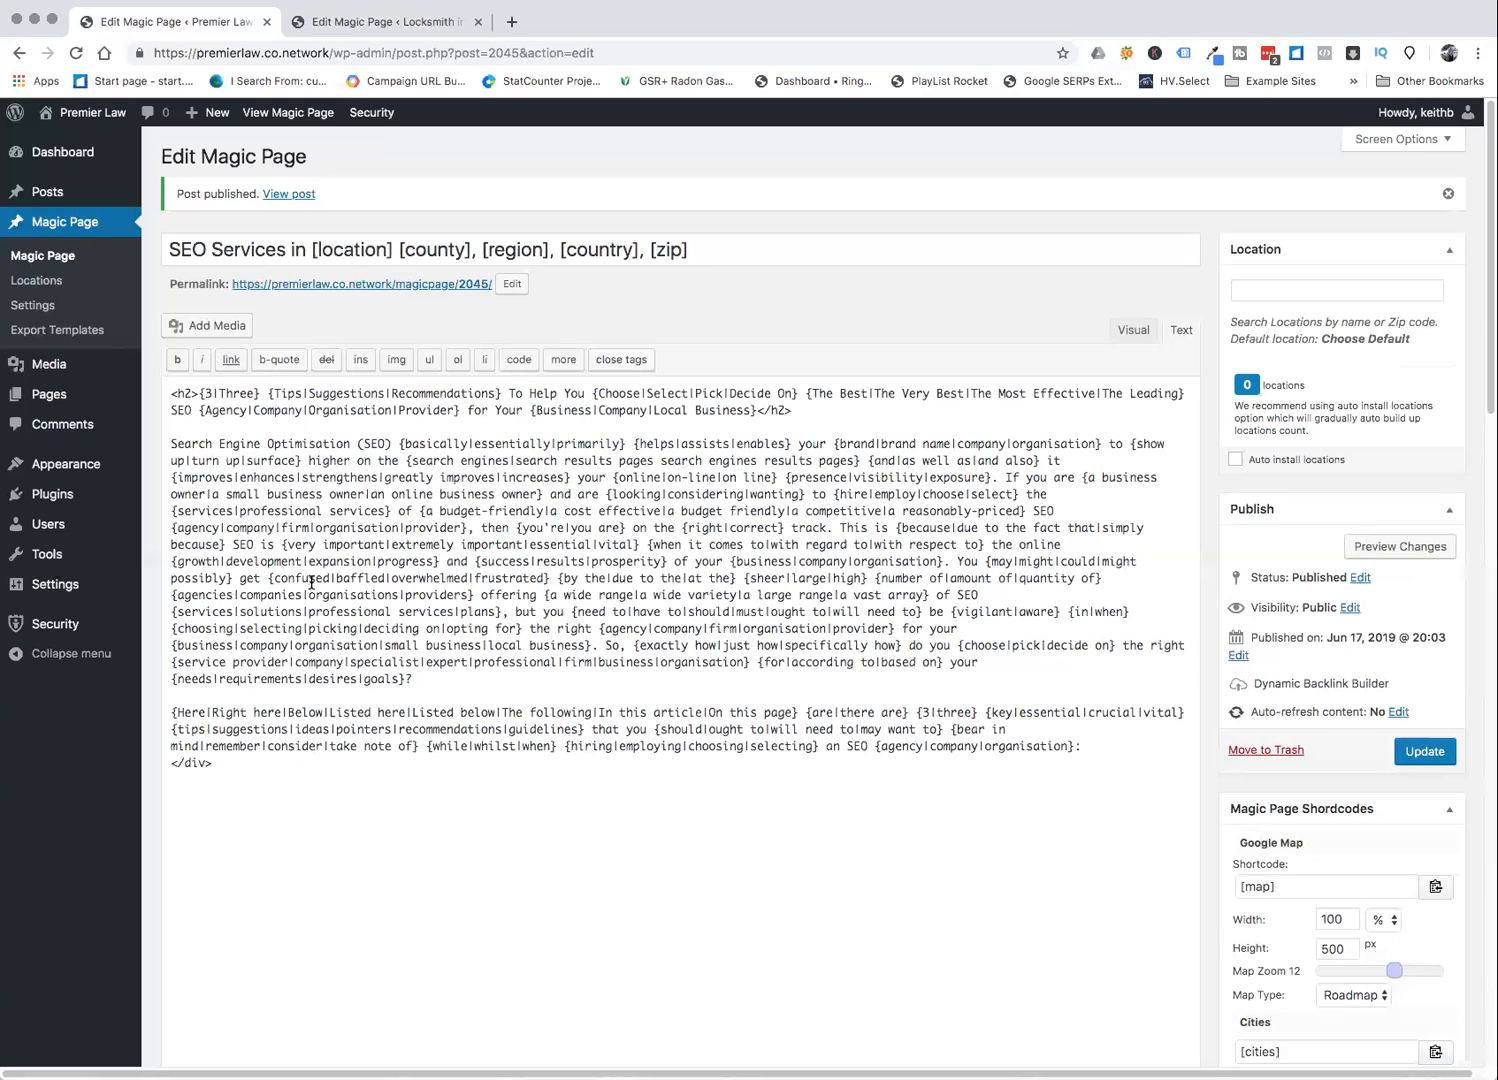
left_click(1421, 755)
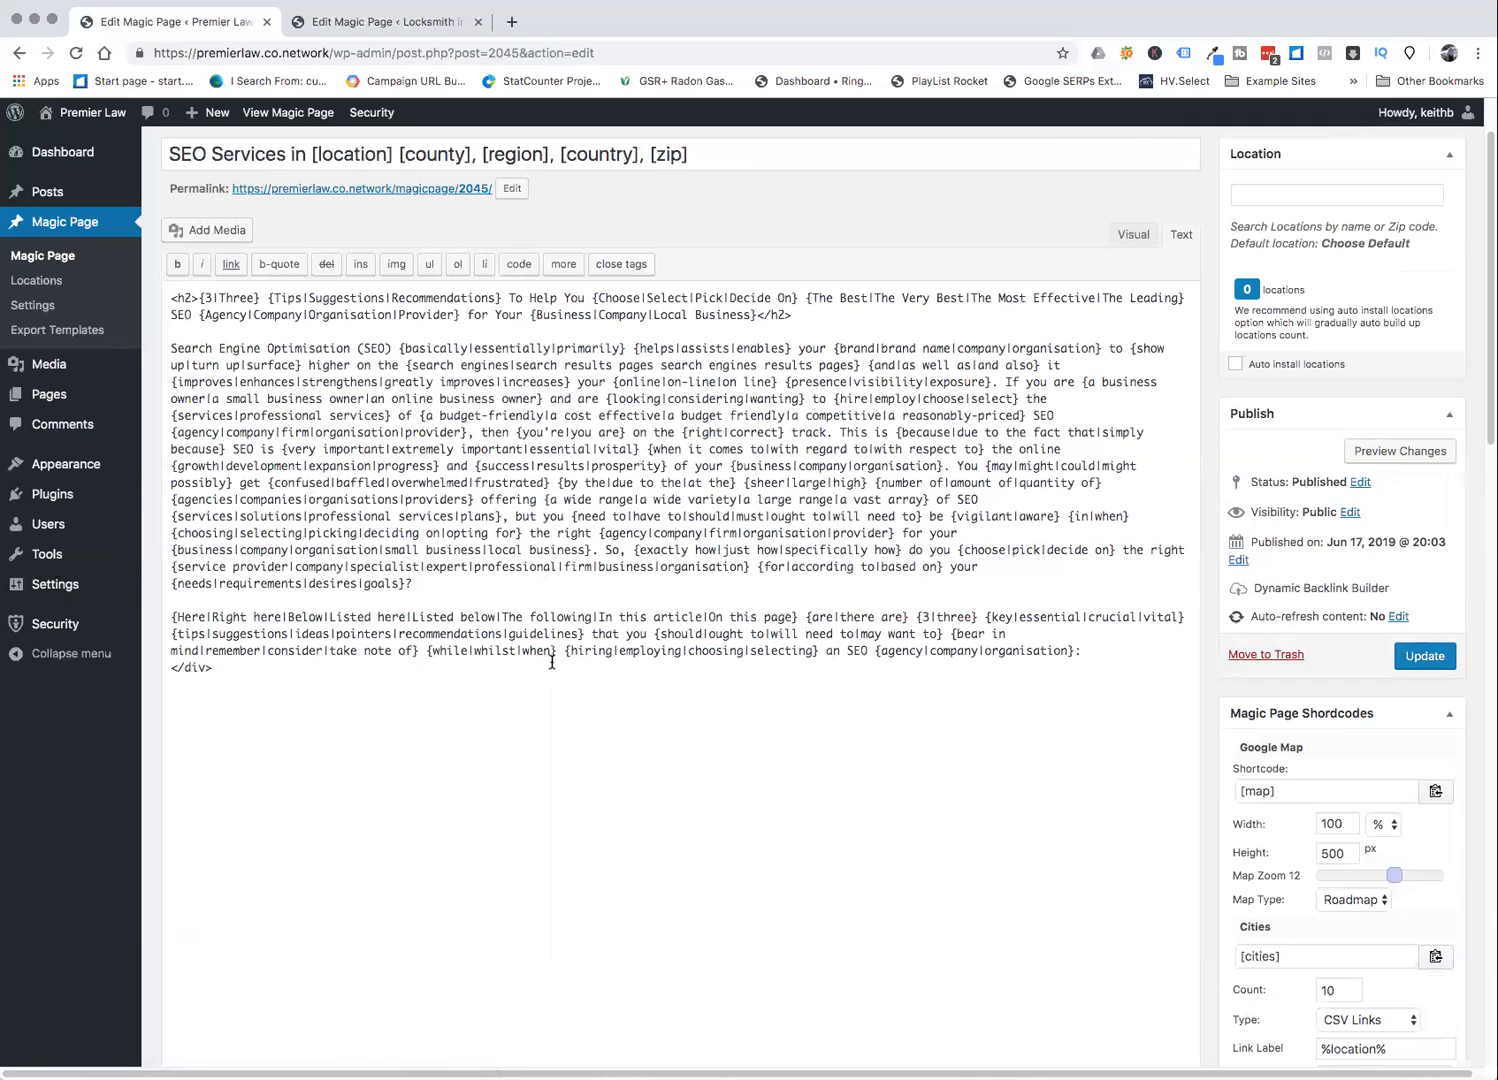
- Copy the [cities] shortcode and insert it on its own line below the closing </div> of the page body
scroll(550, 665, "down", 5)
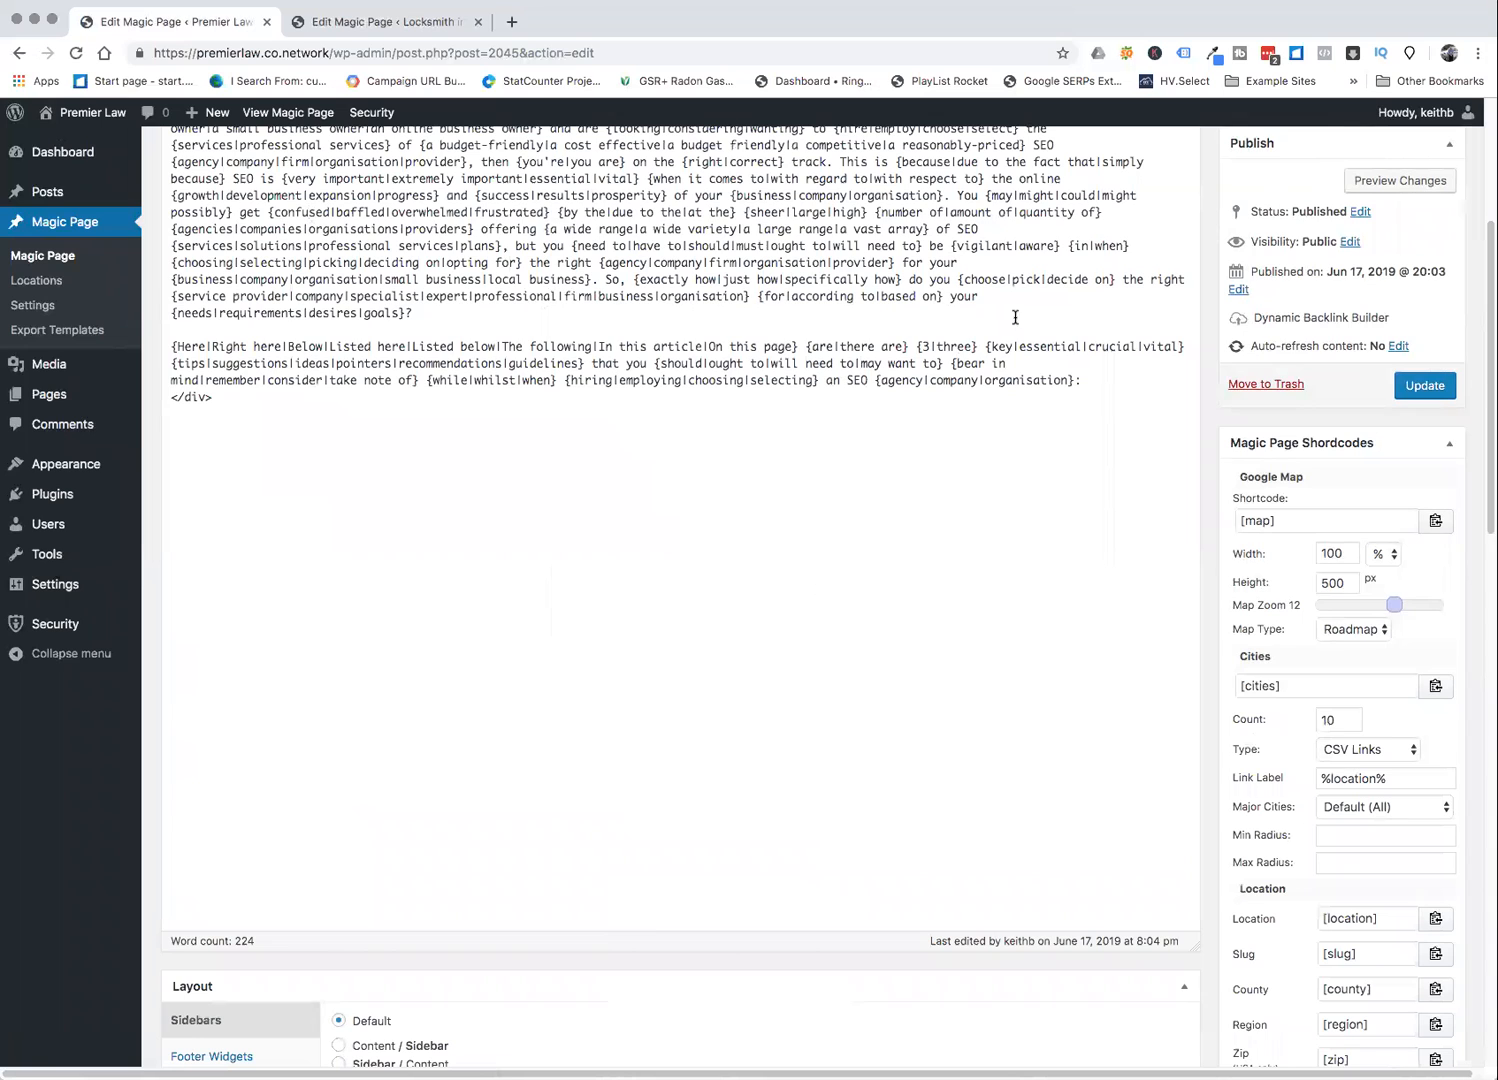
scroll(986, 545, "up", 2)
scroll(1047, 529, "down", 3)
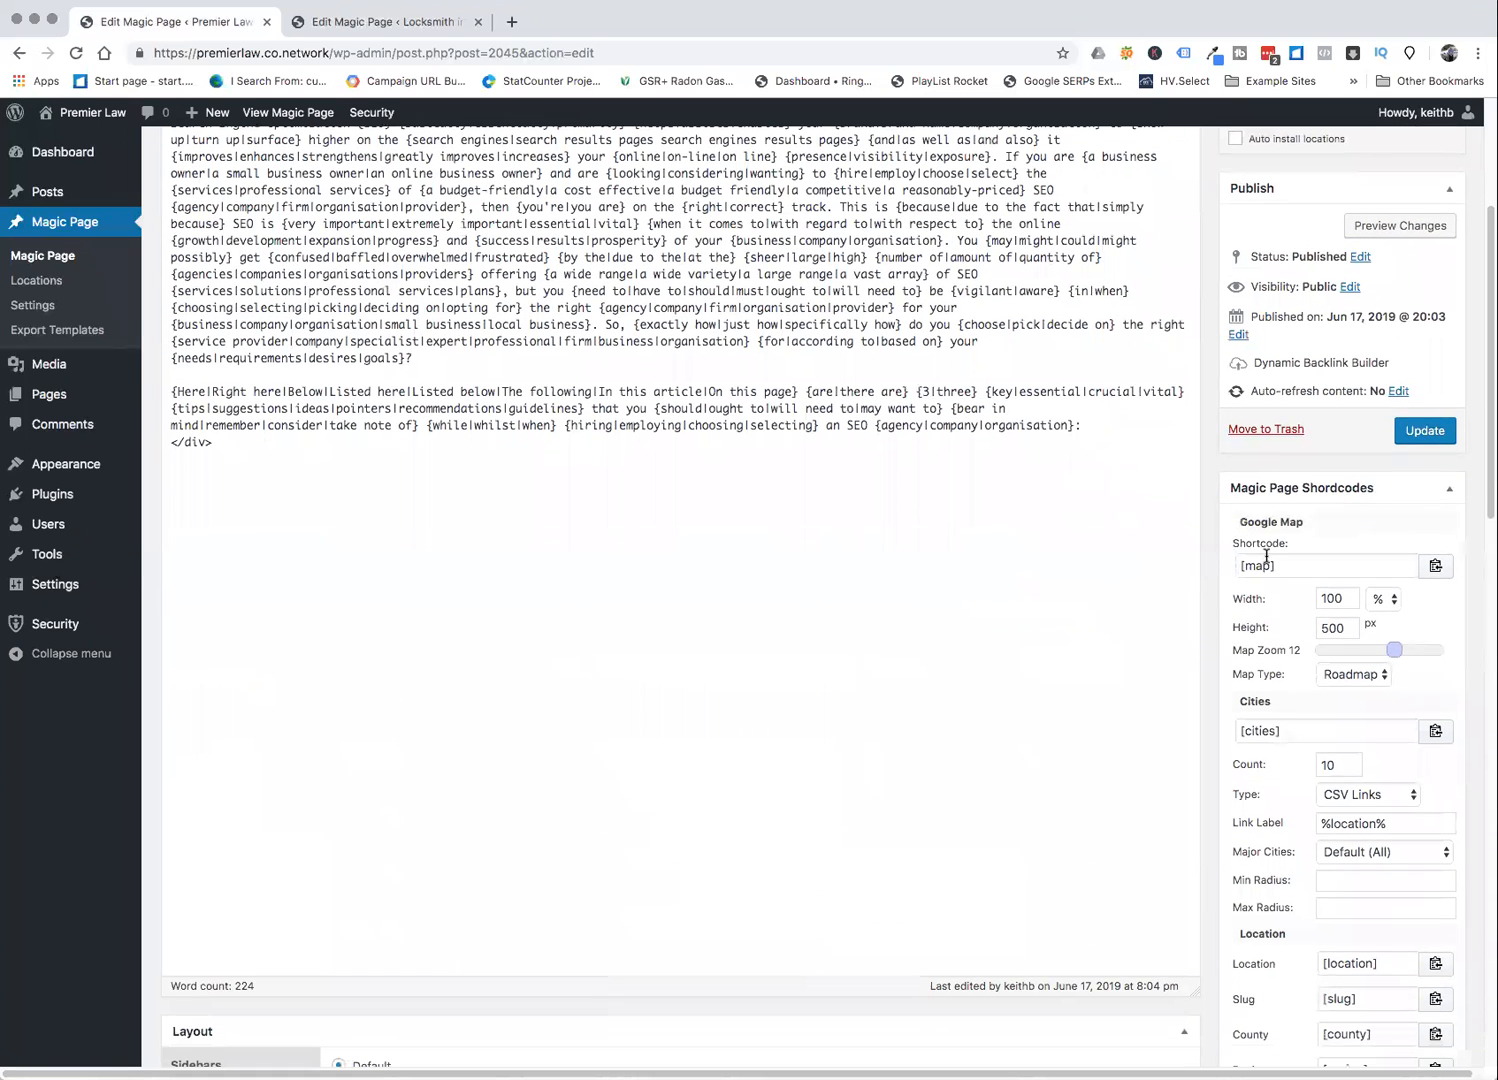
scroll(1265, 552, "down", 2)
scroll(1229, 511, "down", 1)
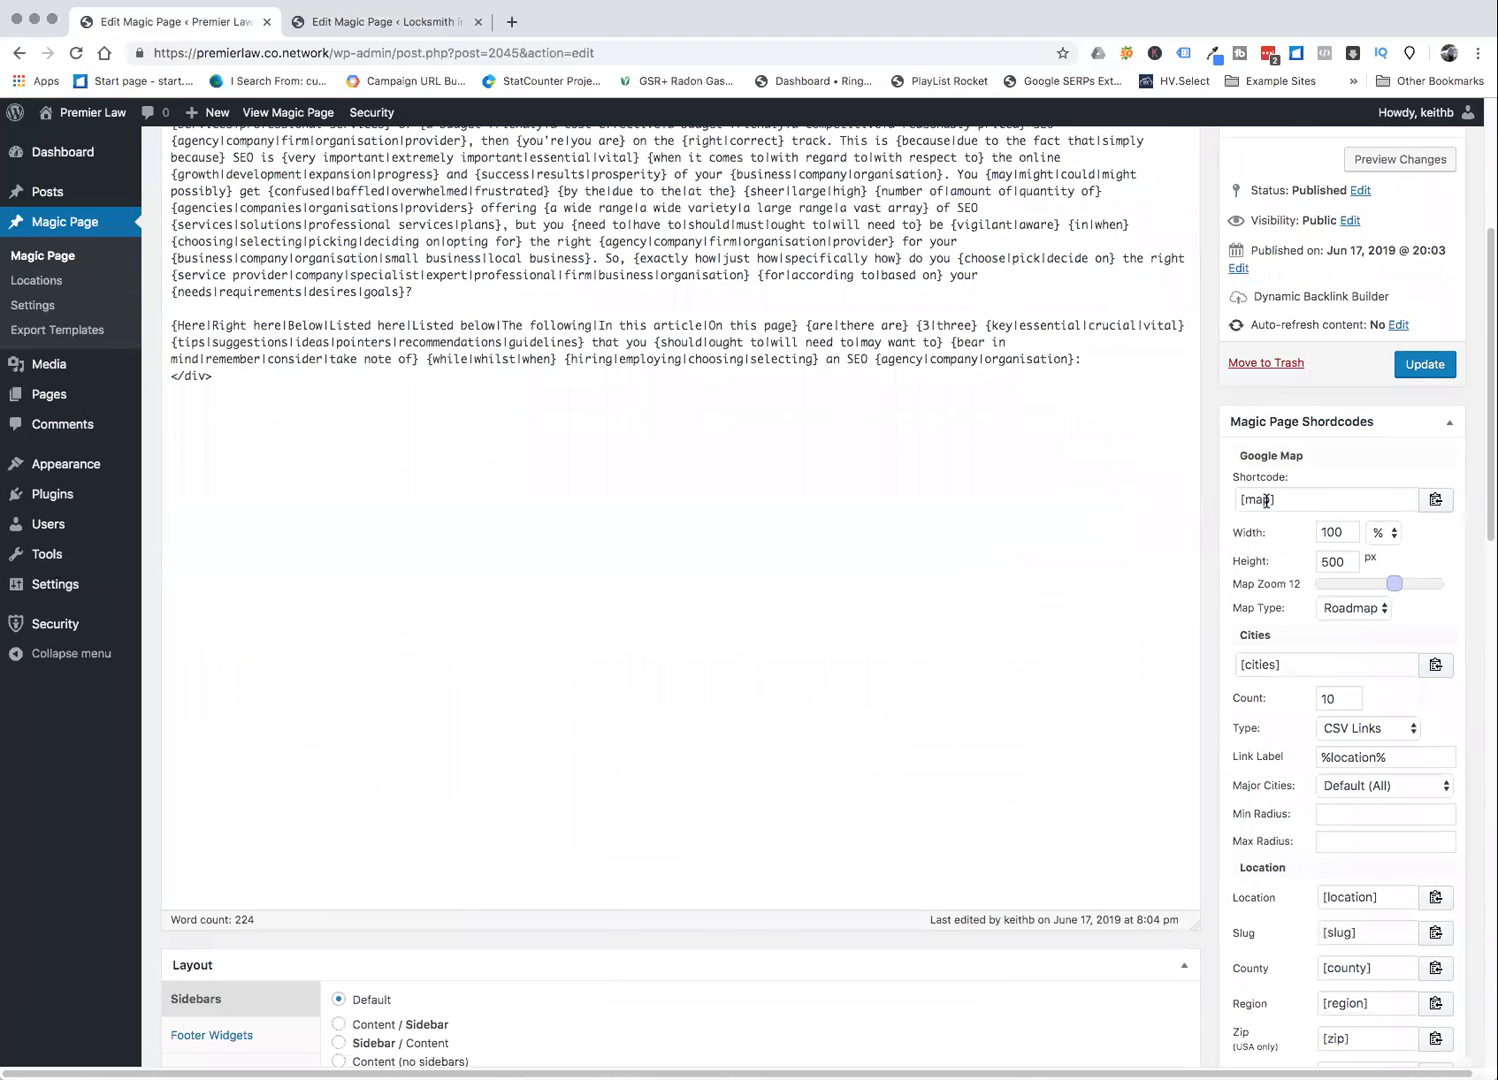
scroll(1126, 653, "down", 2)
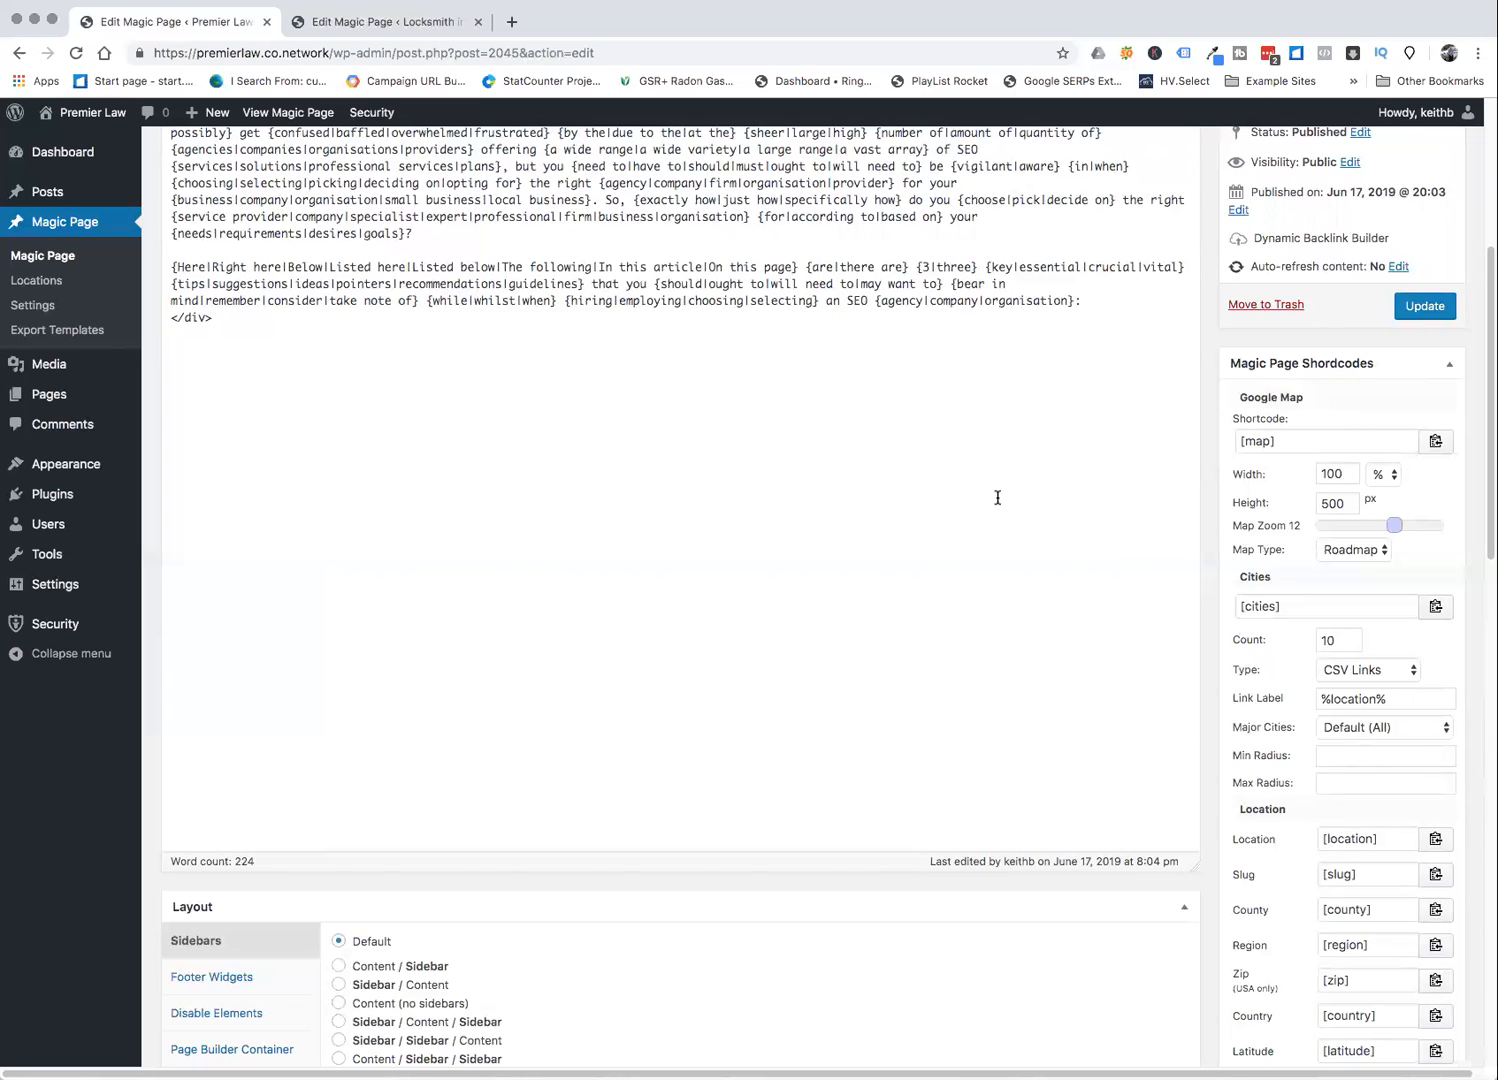
left_click(1435, 606)
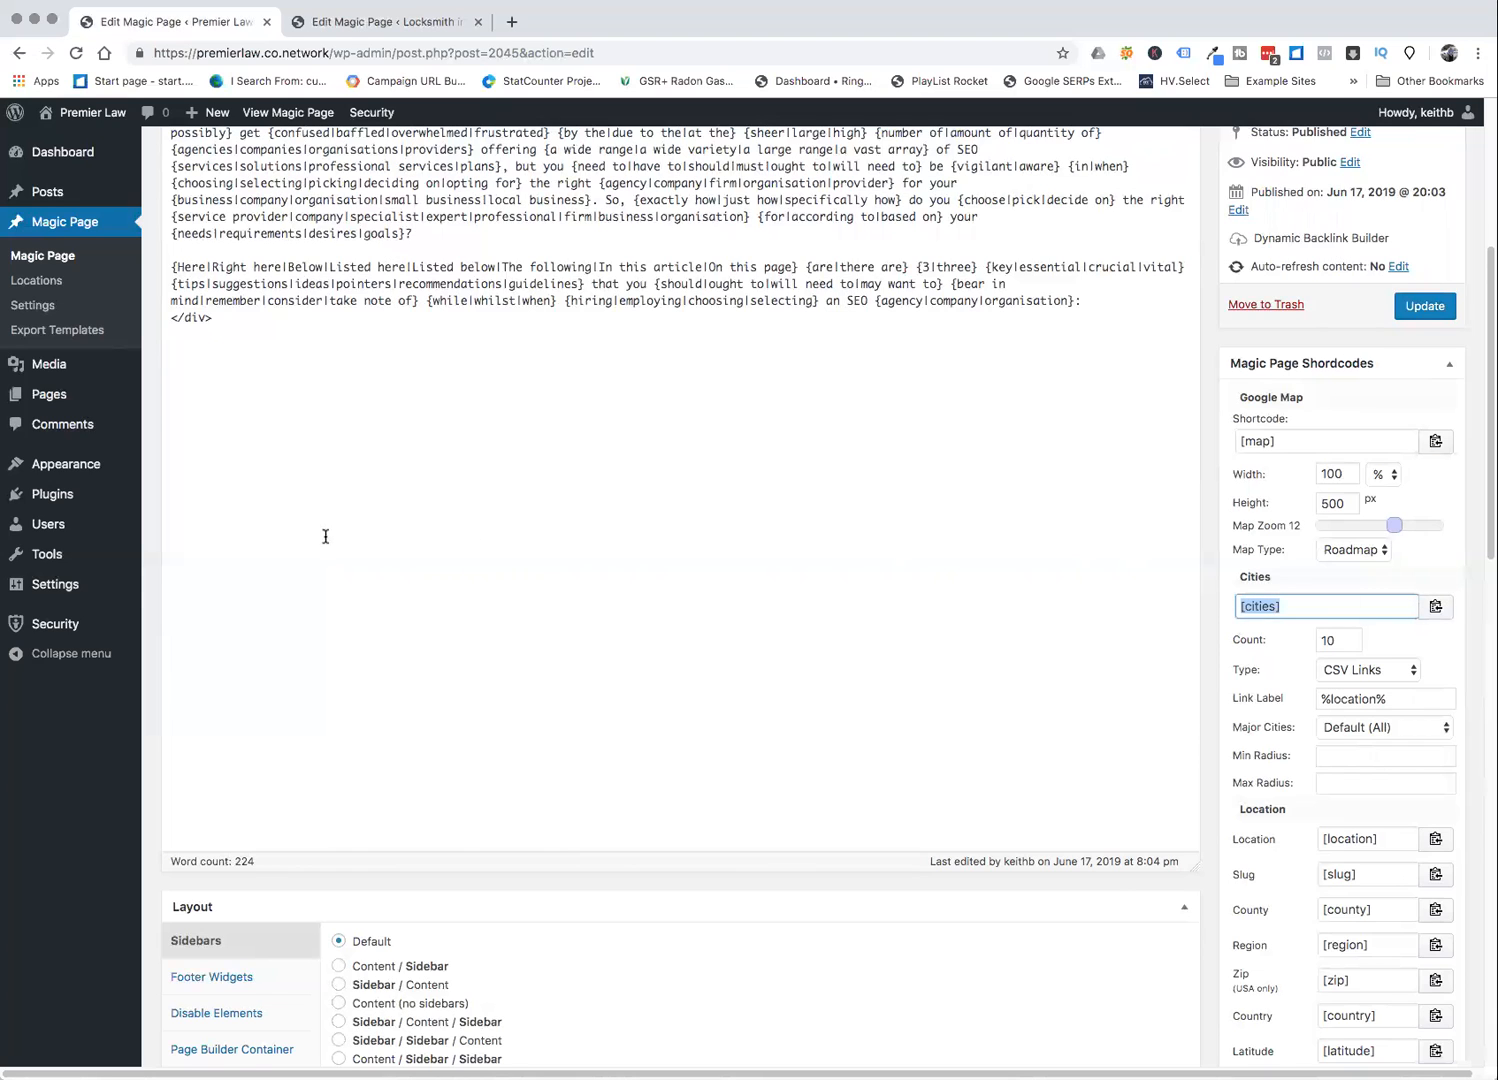
scroll(322, 535, "up", 5)
left_click(172, 394)
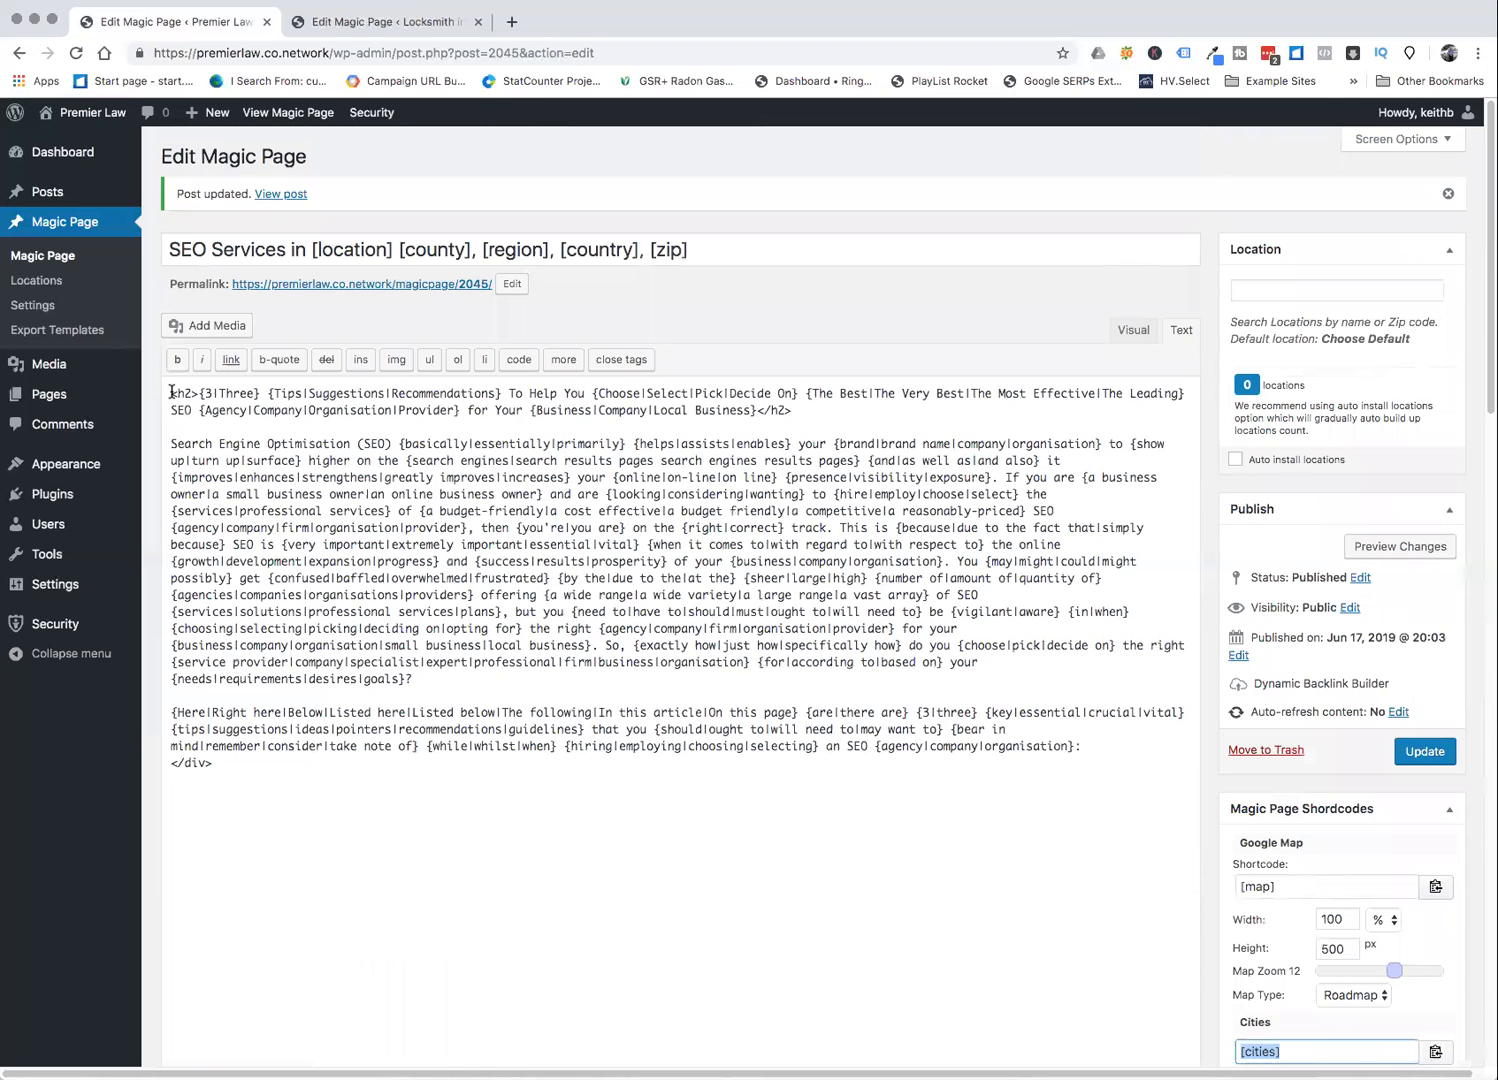
left_click(251, 770)
key("super+v")
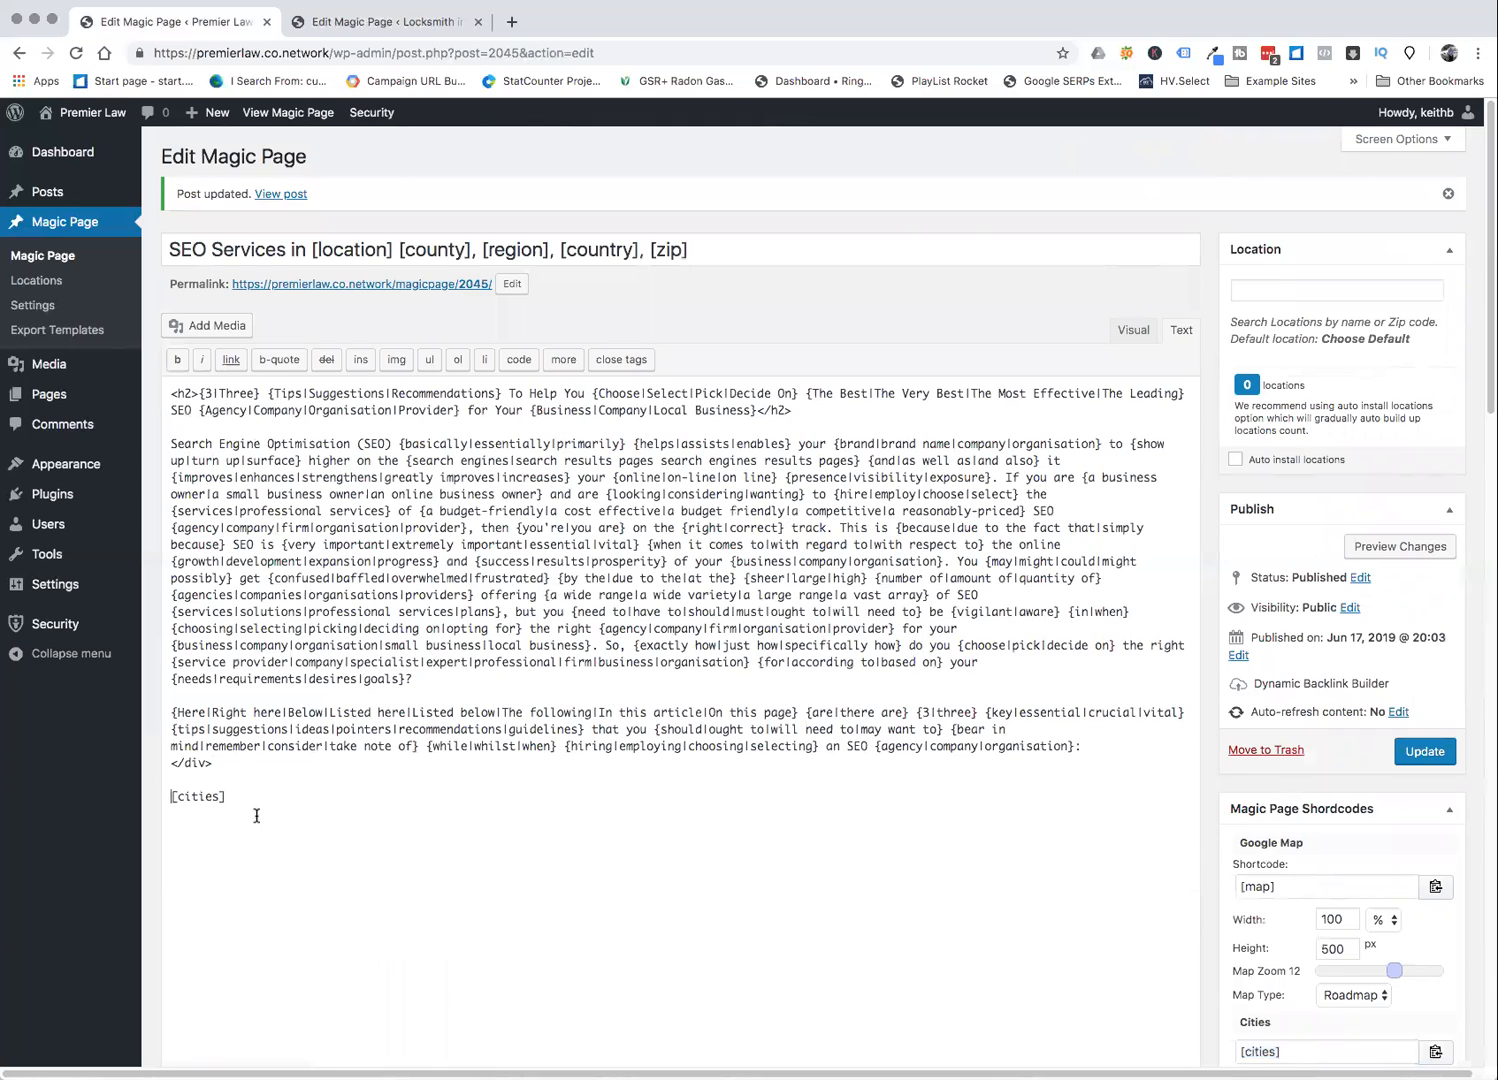
- Add the text "Other areas we cover include" before the [cities] shortcode and update the page
type("Oth")
type("areas we civer include")
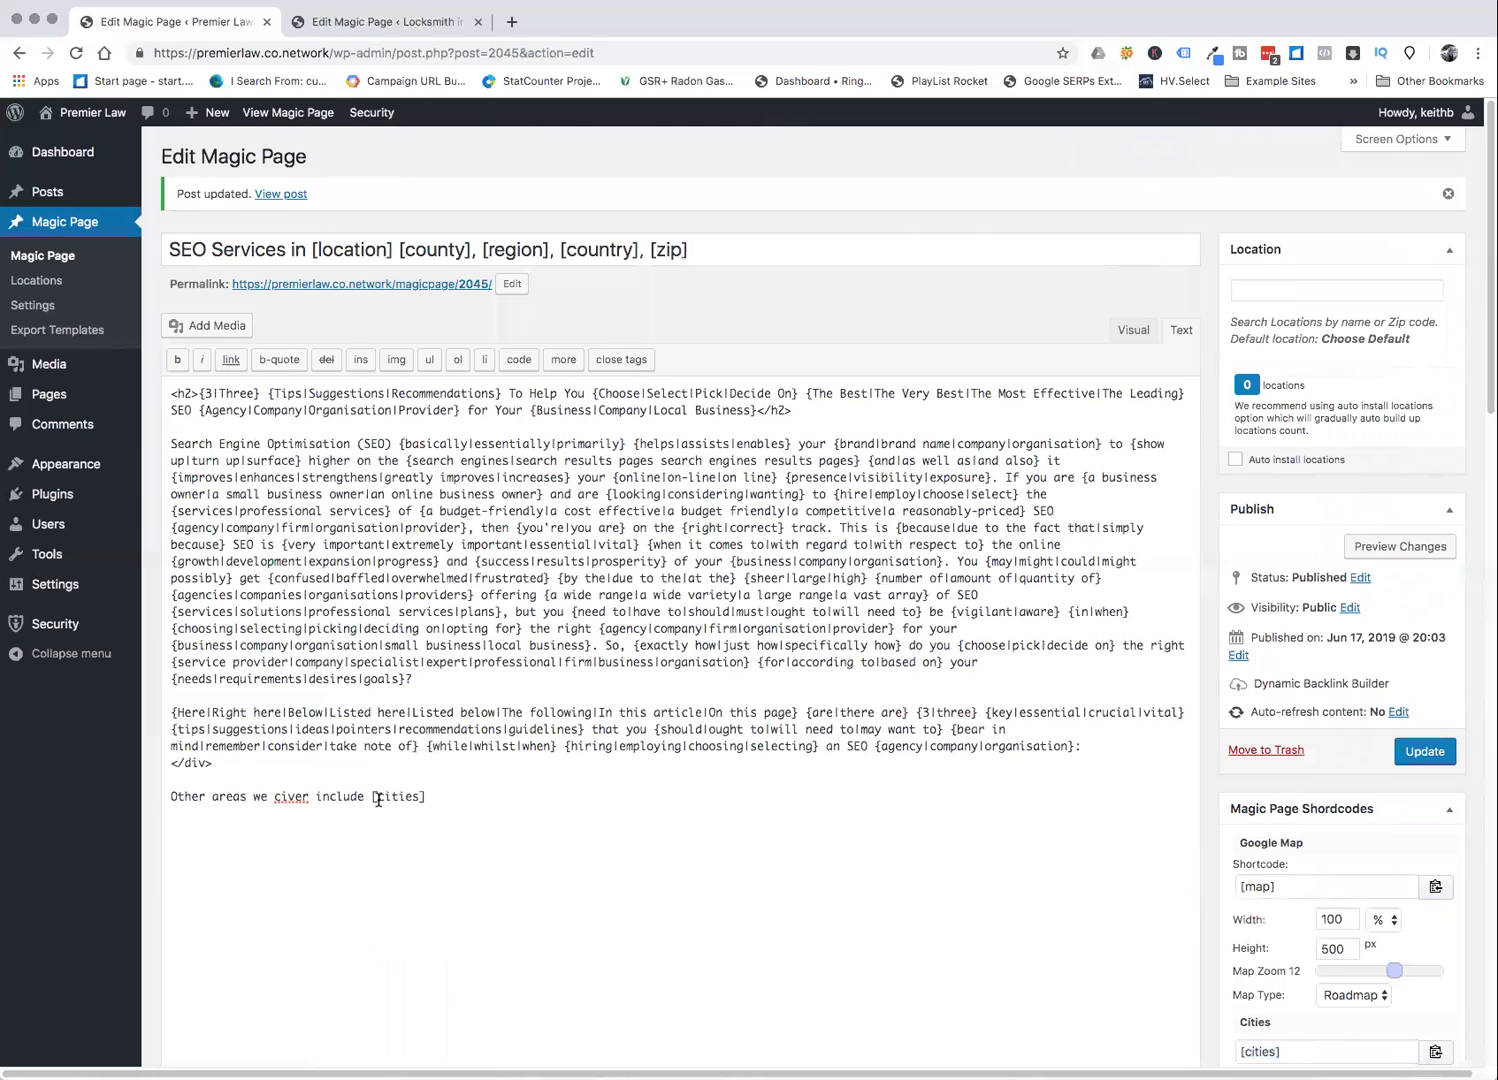
left_click(288, 796)
key("BackSpace")
type("o")
scroll(1056, 742, "down", 2)
left_click(1424, 669)
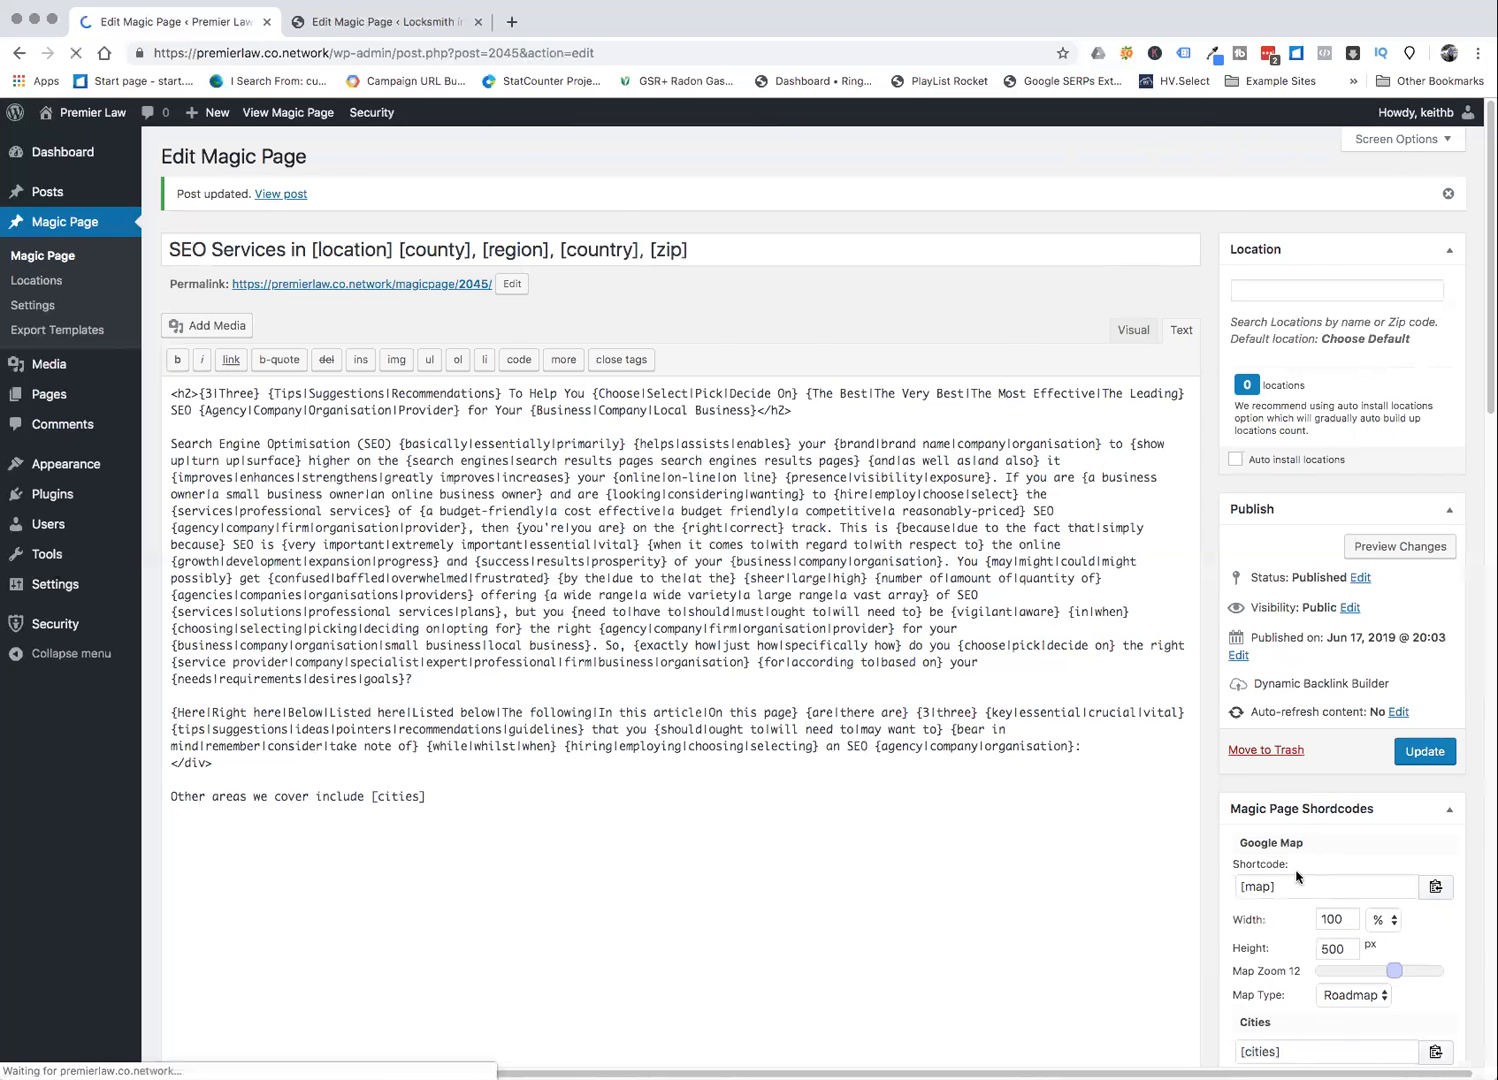
scroll(1305, 868, "down", 5)
scroll(1297, 876, "down", 8)
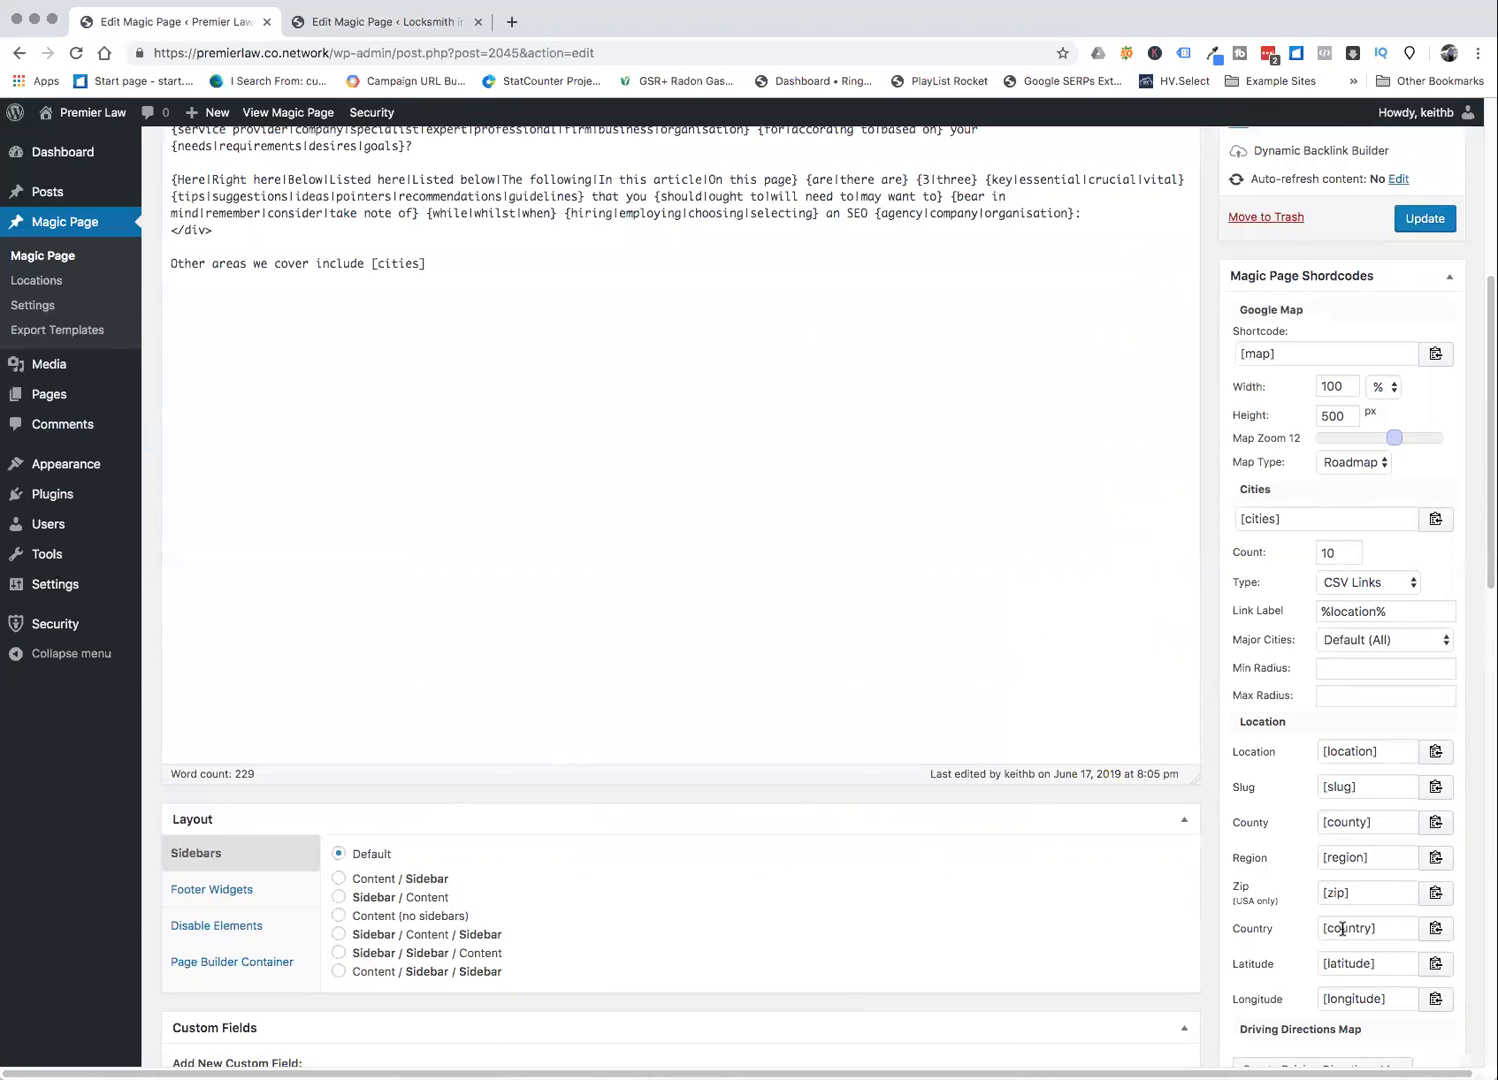
- Collapse the Custom Fields section below the page's Layout options
scroll(1280, 935, "down", 3)
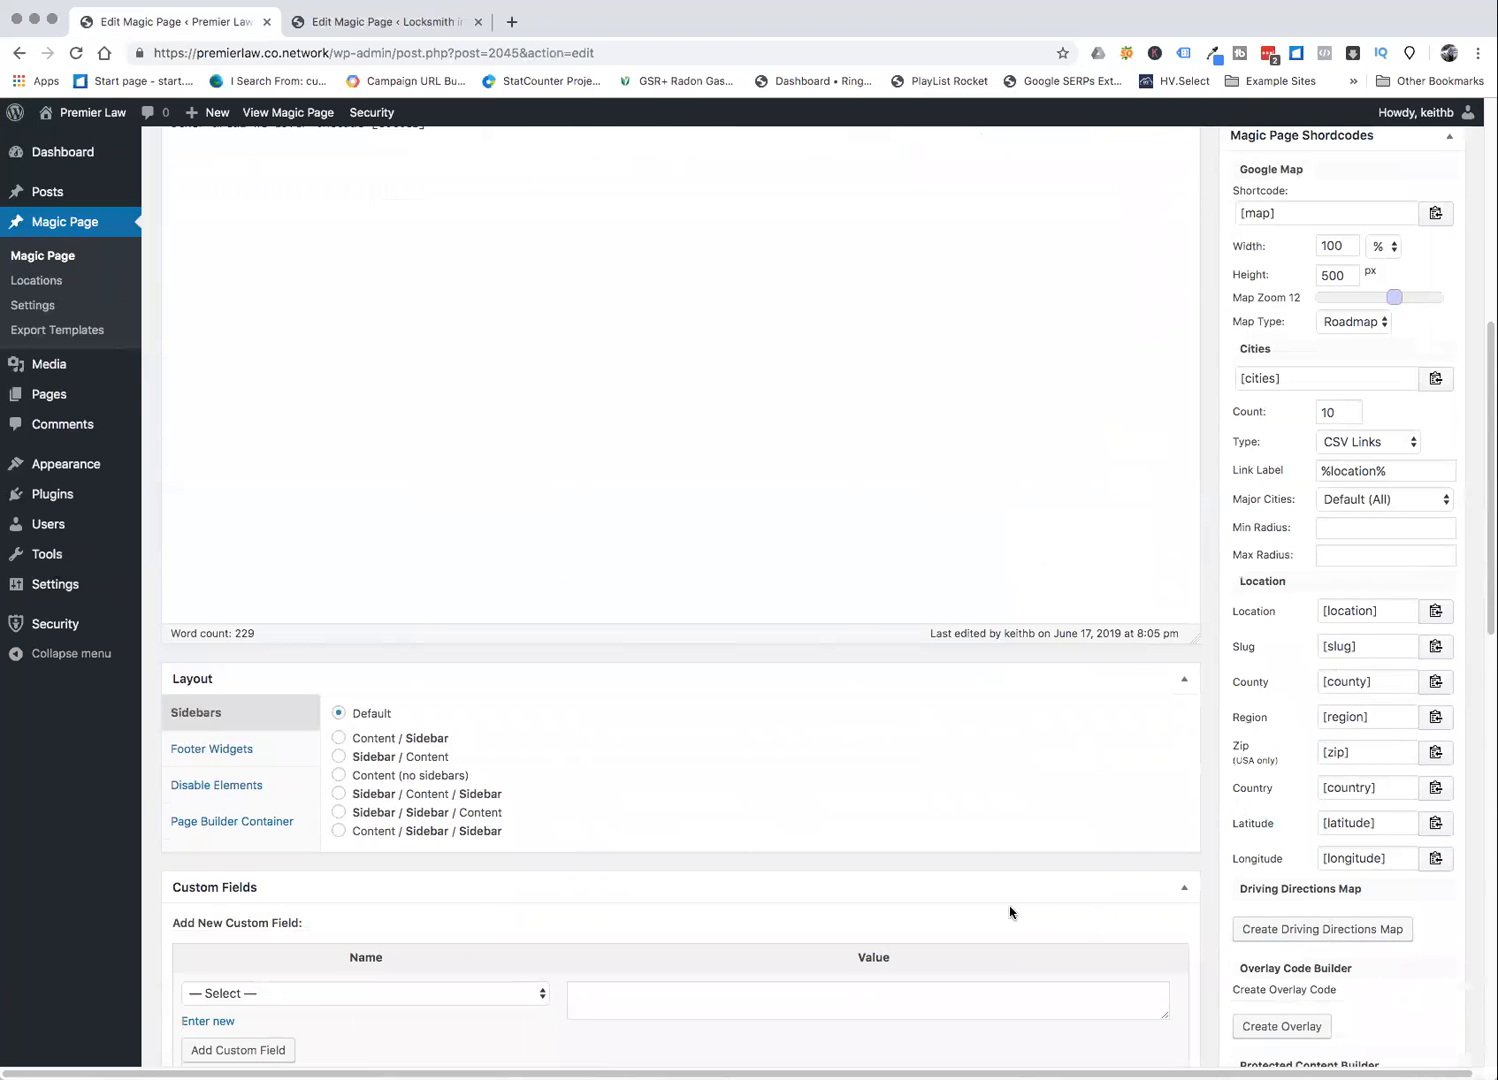
scroll(1010, 910, "down", 1)
scroll(980, 896, "down", 4)
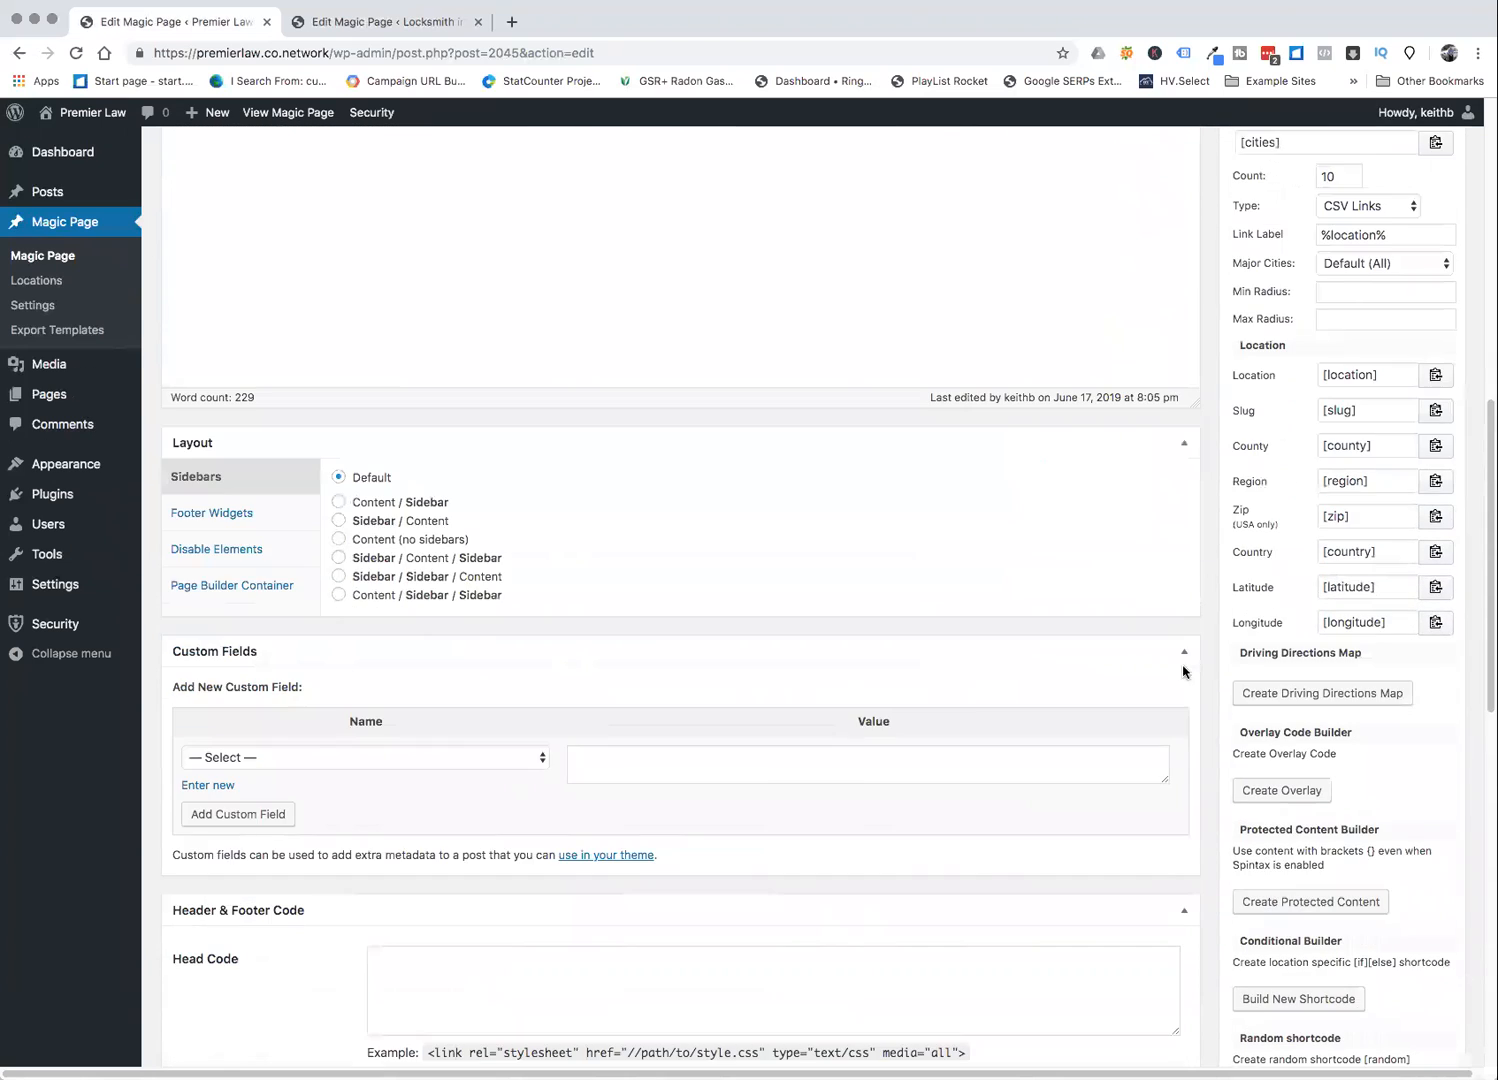
left_click(1184, 655)
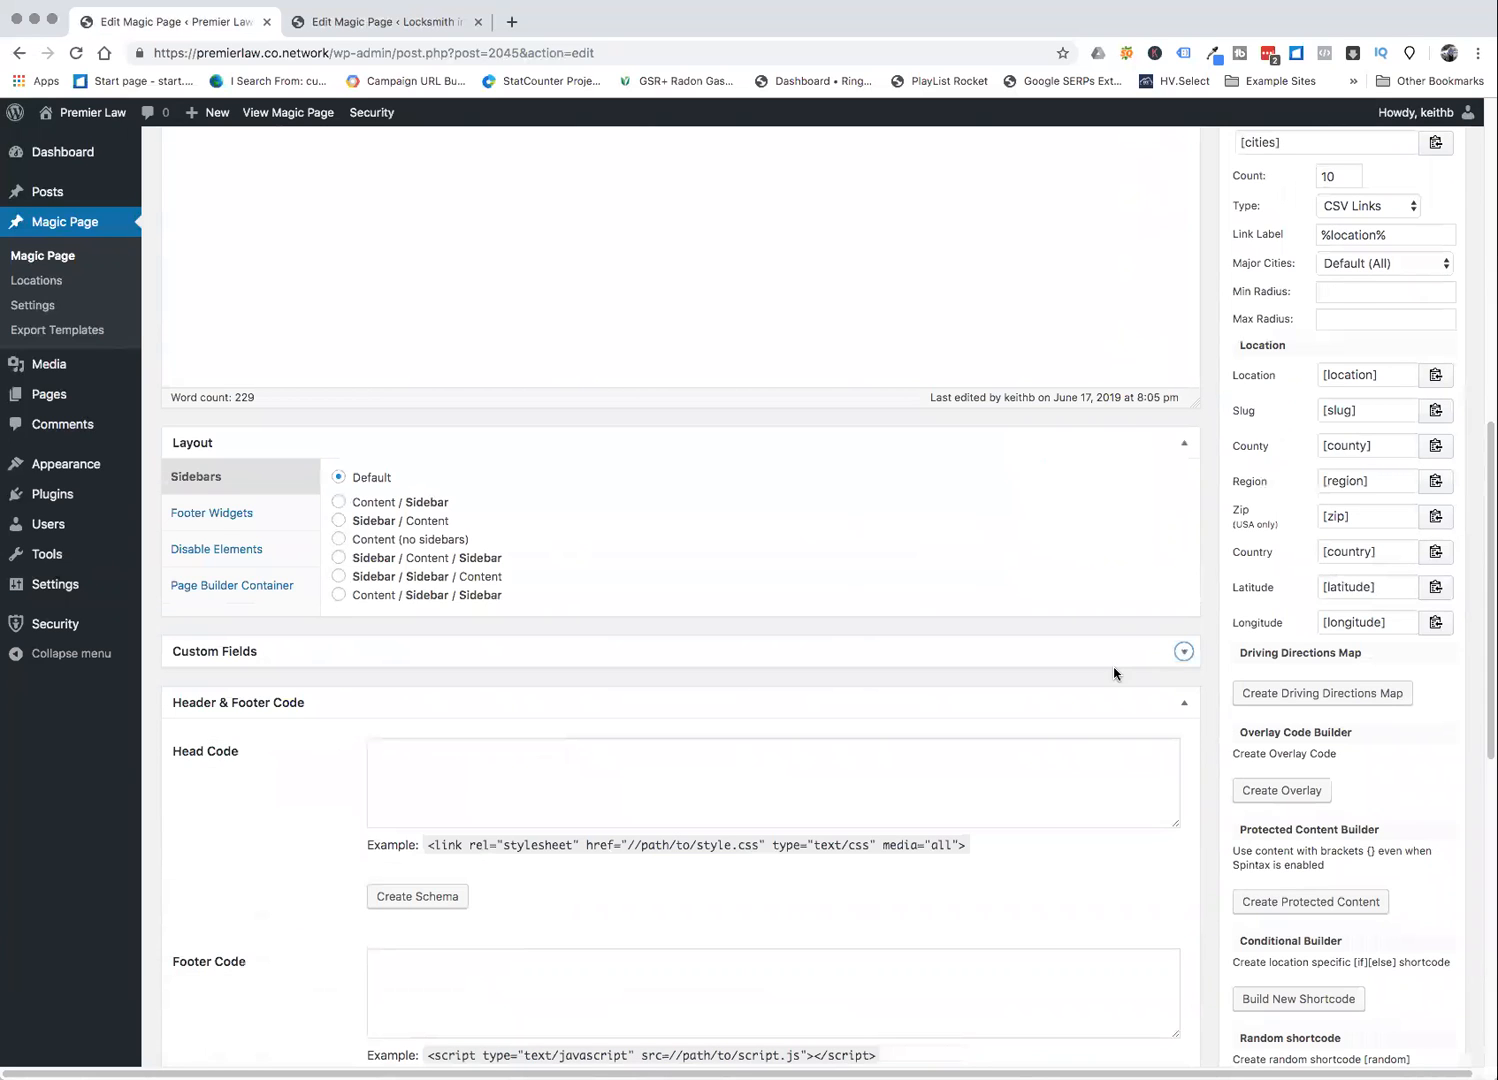
- Examine the Header & Footer Code section and the fields under Magic Page SEO Settings
scroll(728, 705, "down", 3)
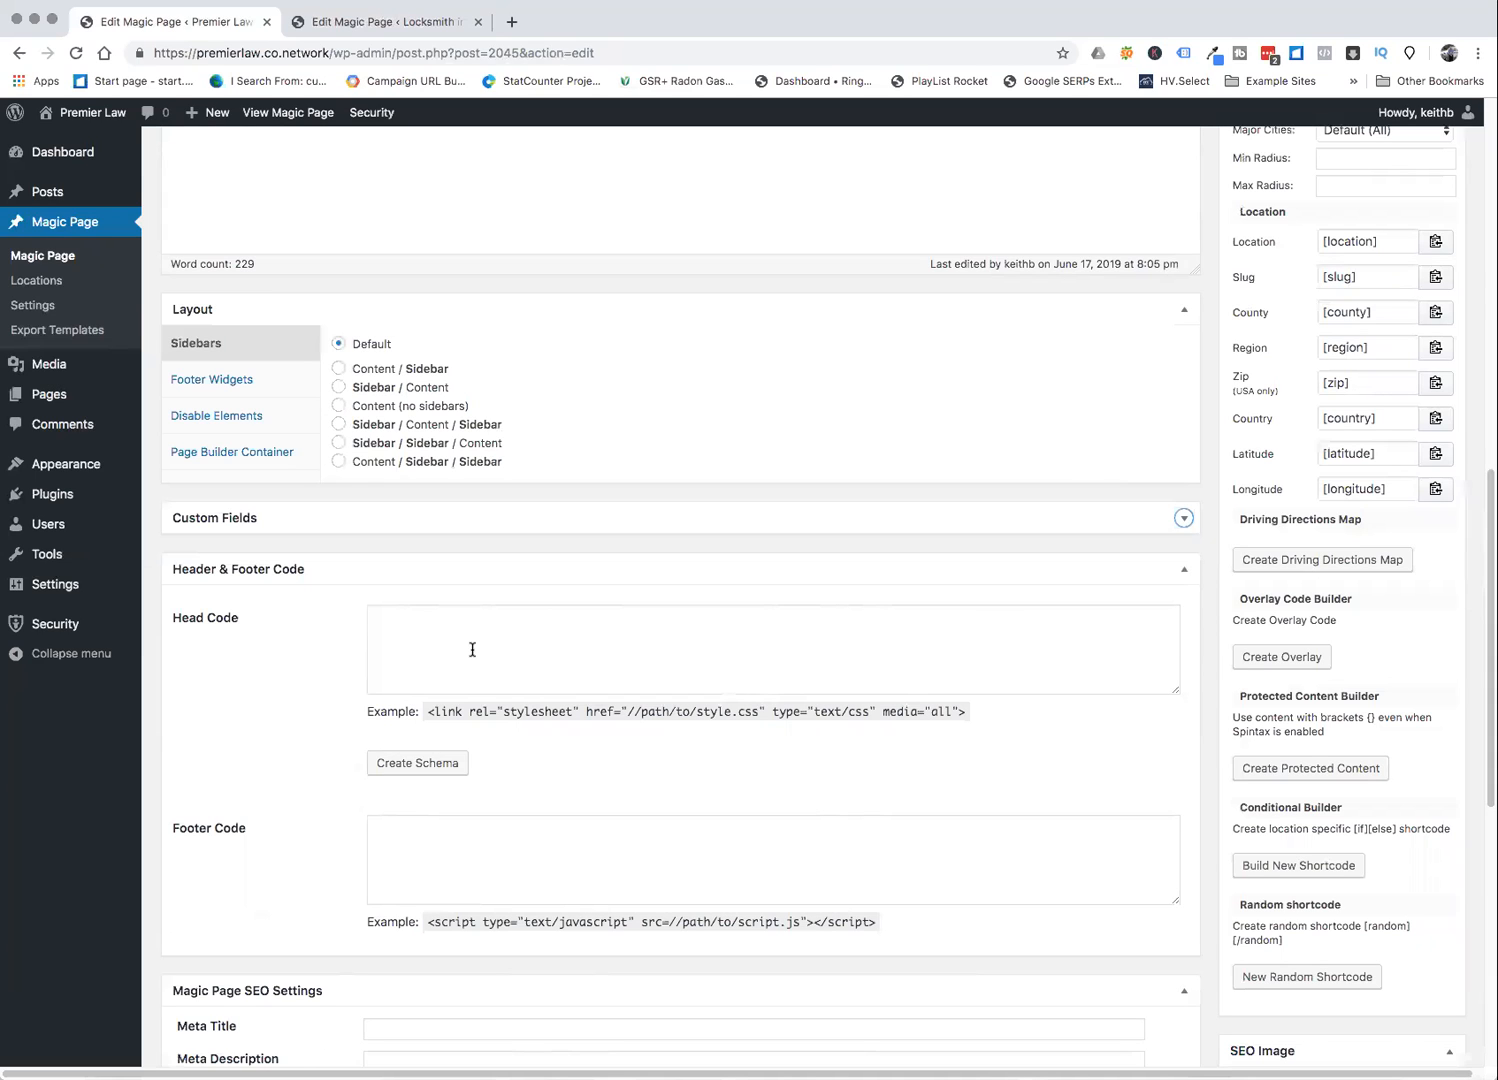
scroll(525, 644, "down", 1)
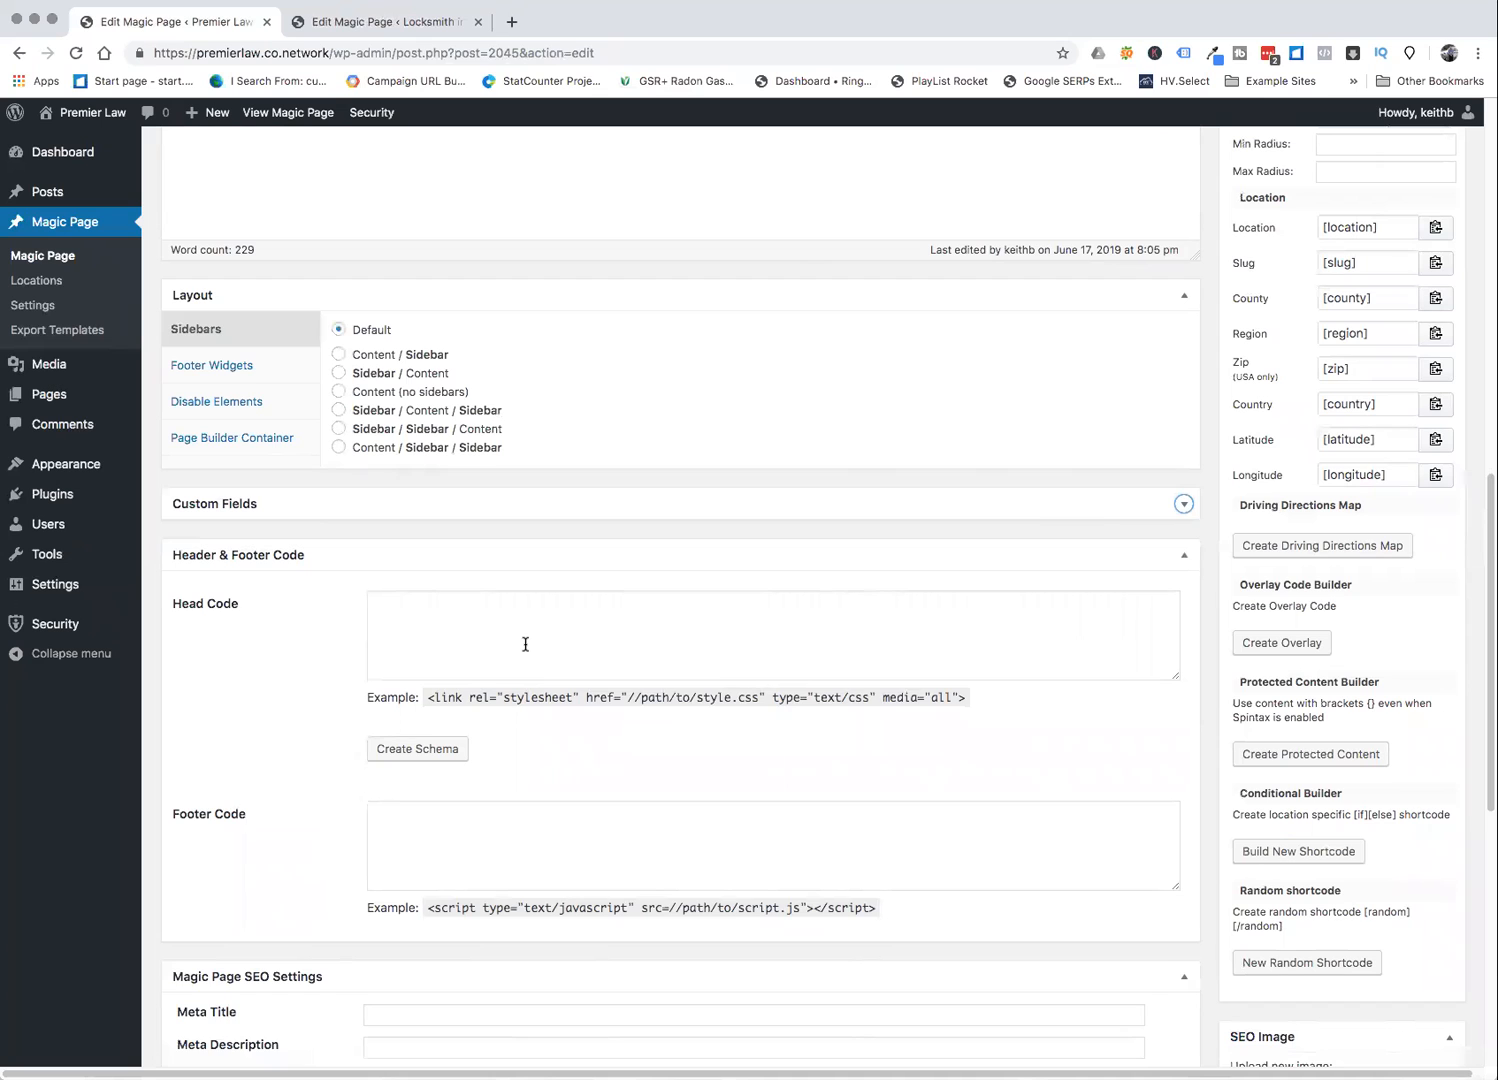
scroll(565, 632, "down", 2)
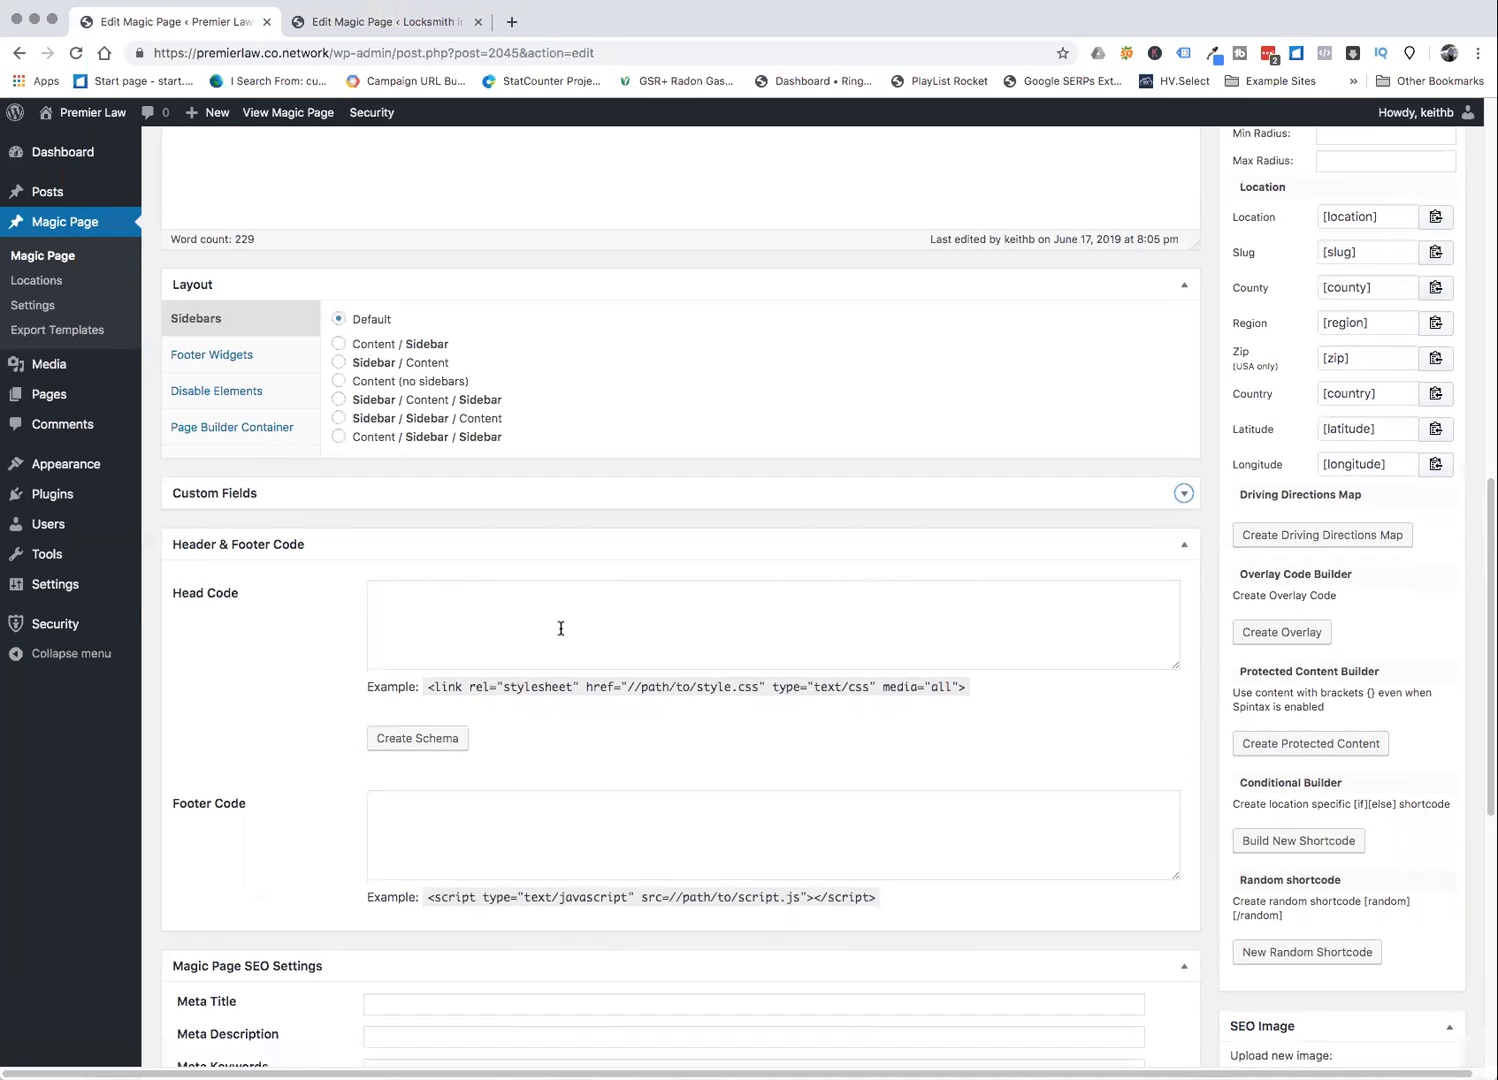
scroll(518, 609, "down", 5)
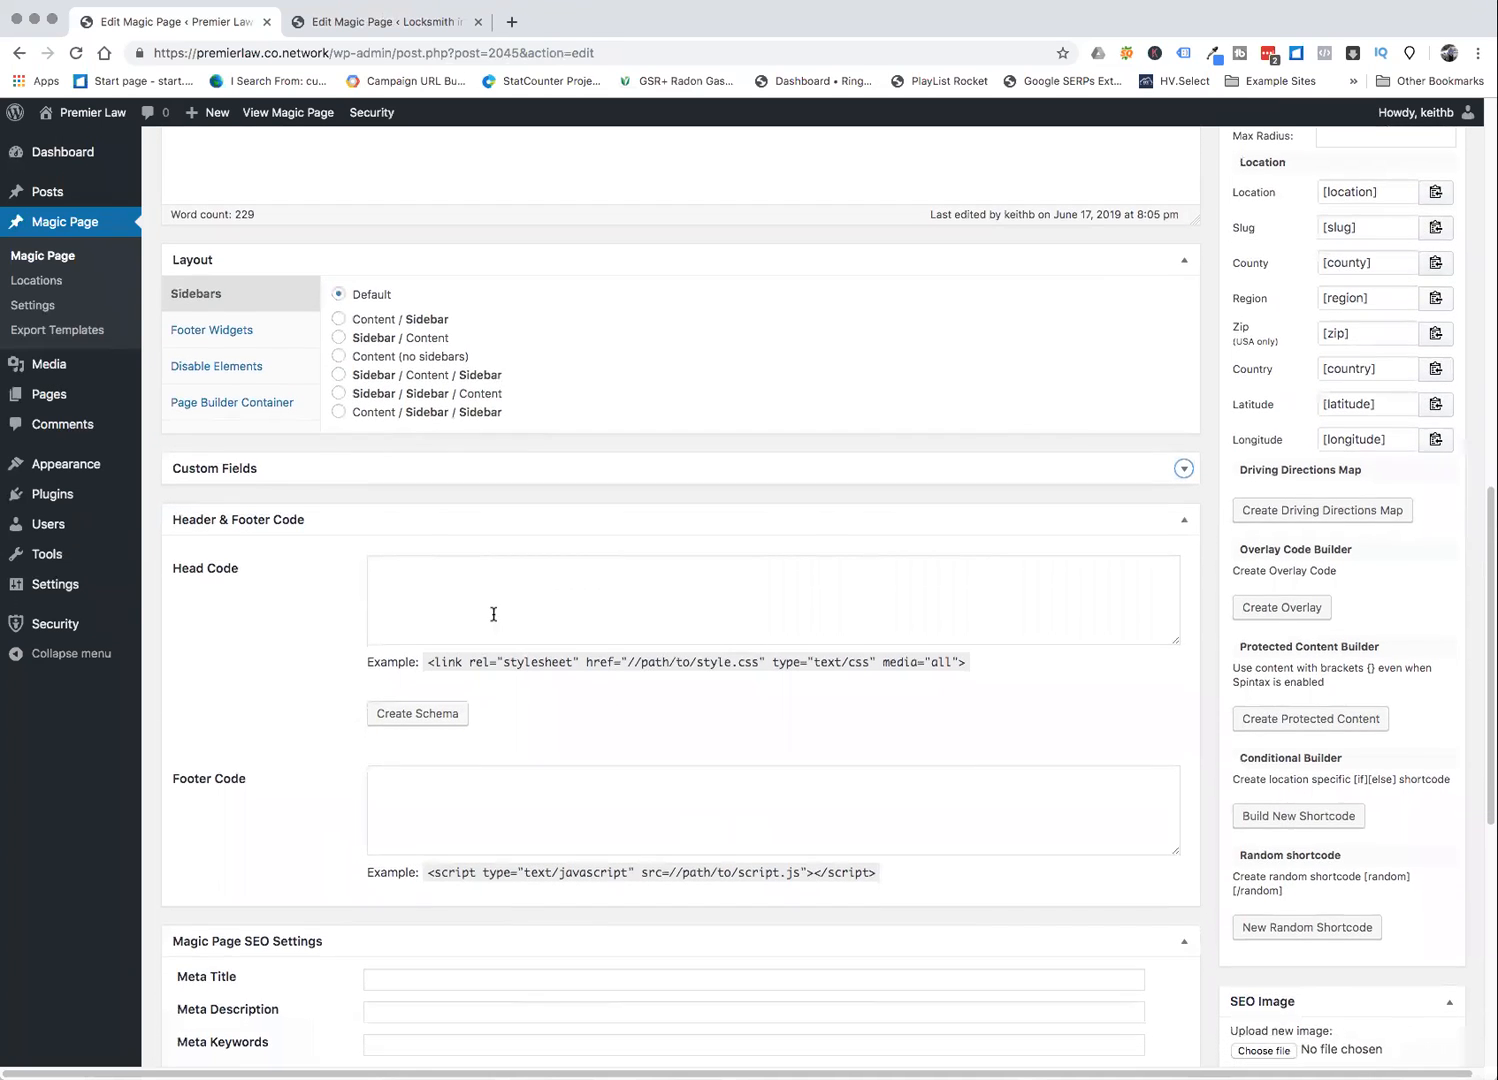
scroll(483, 615, "down", 8)
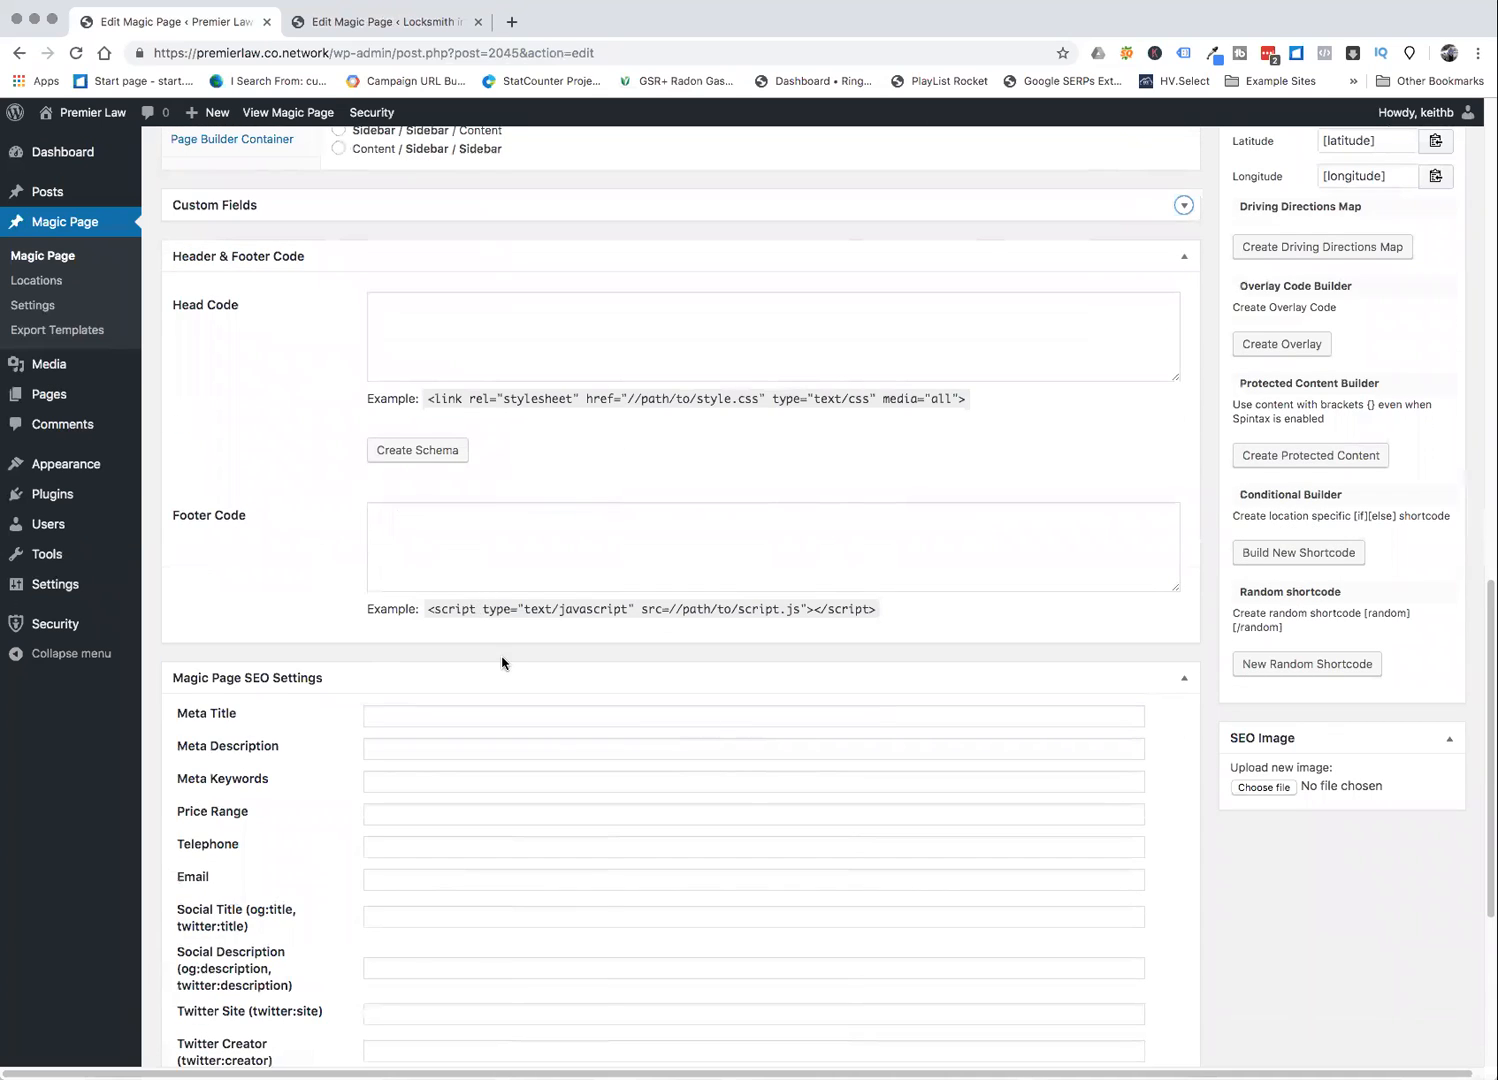
scroll(500, 660, "down", 3)
scroll(497, 658, "down", 2)
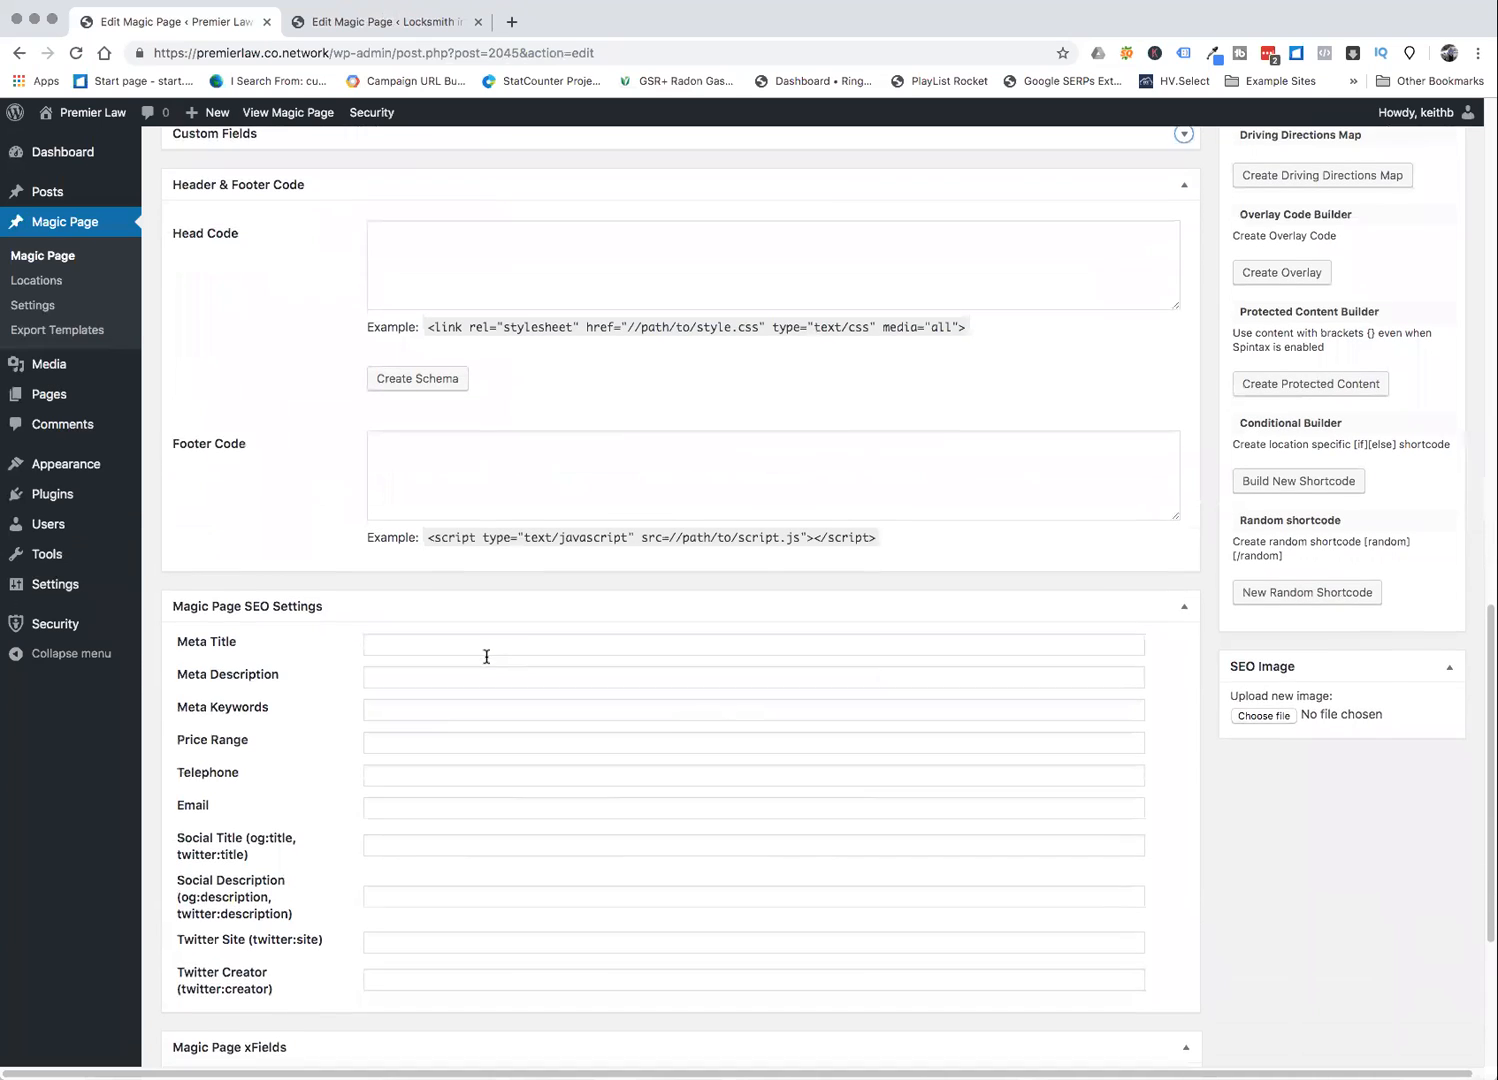
- Review the saved suggestions for the Meta Title, Meta Description and Meta Keywords fields without filling them in
left_click(378, 607)
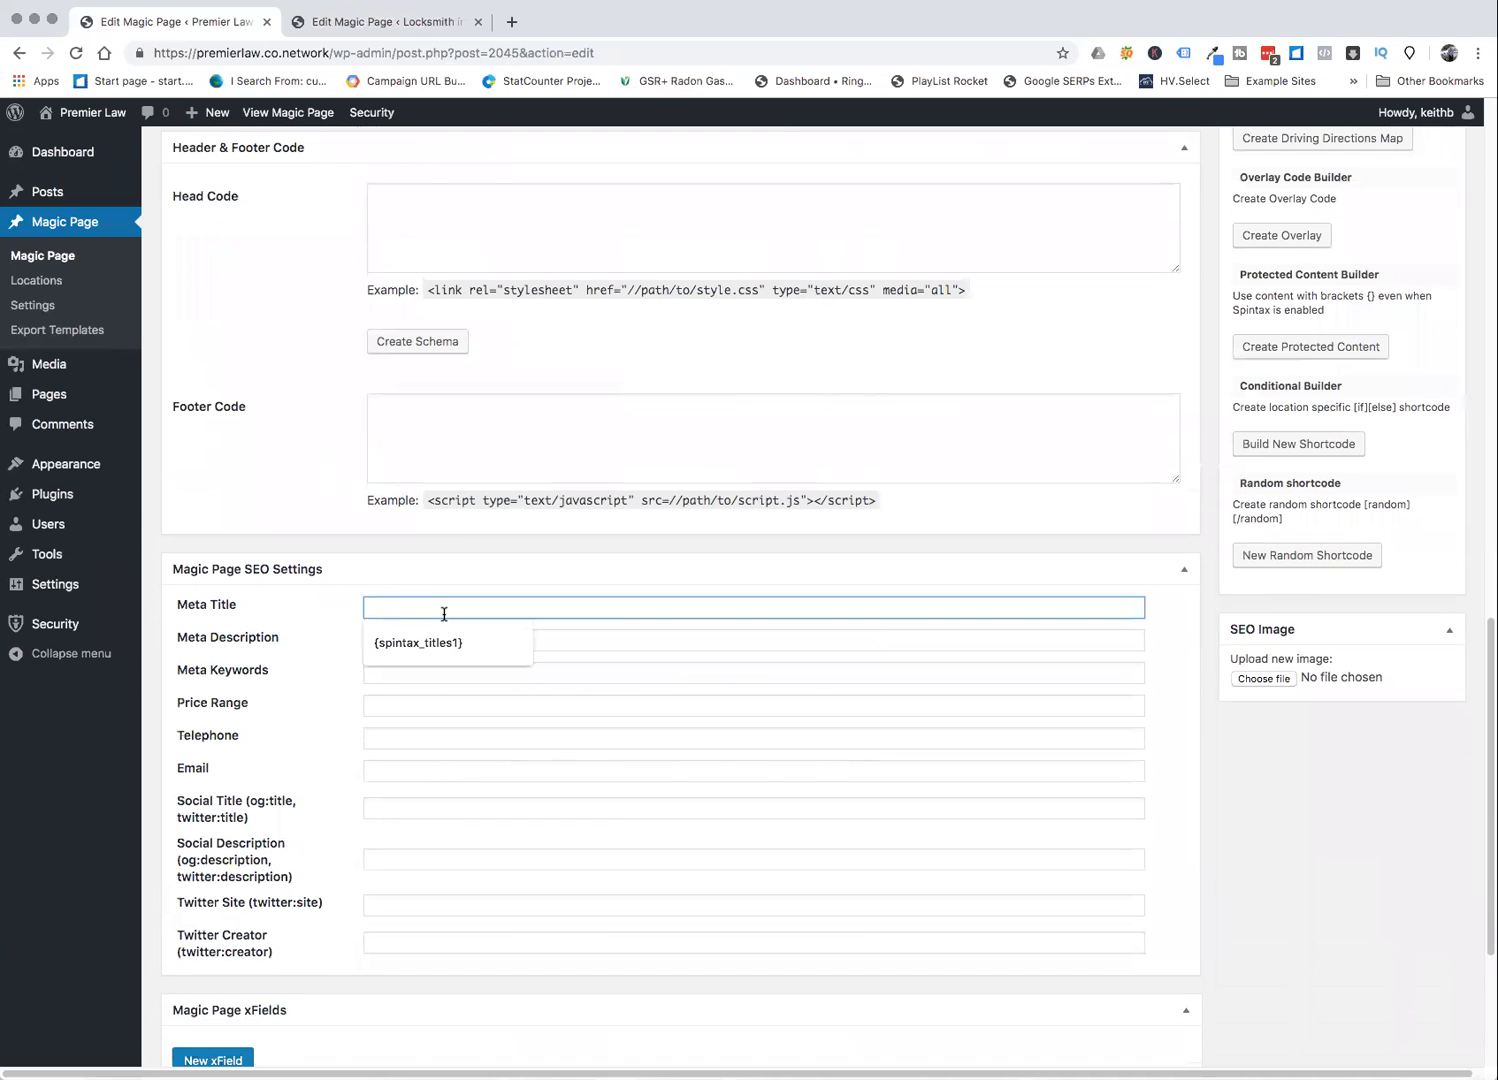
left_click(443, 642)
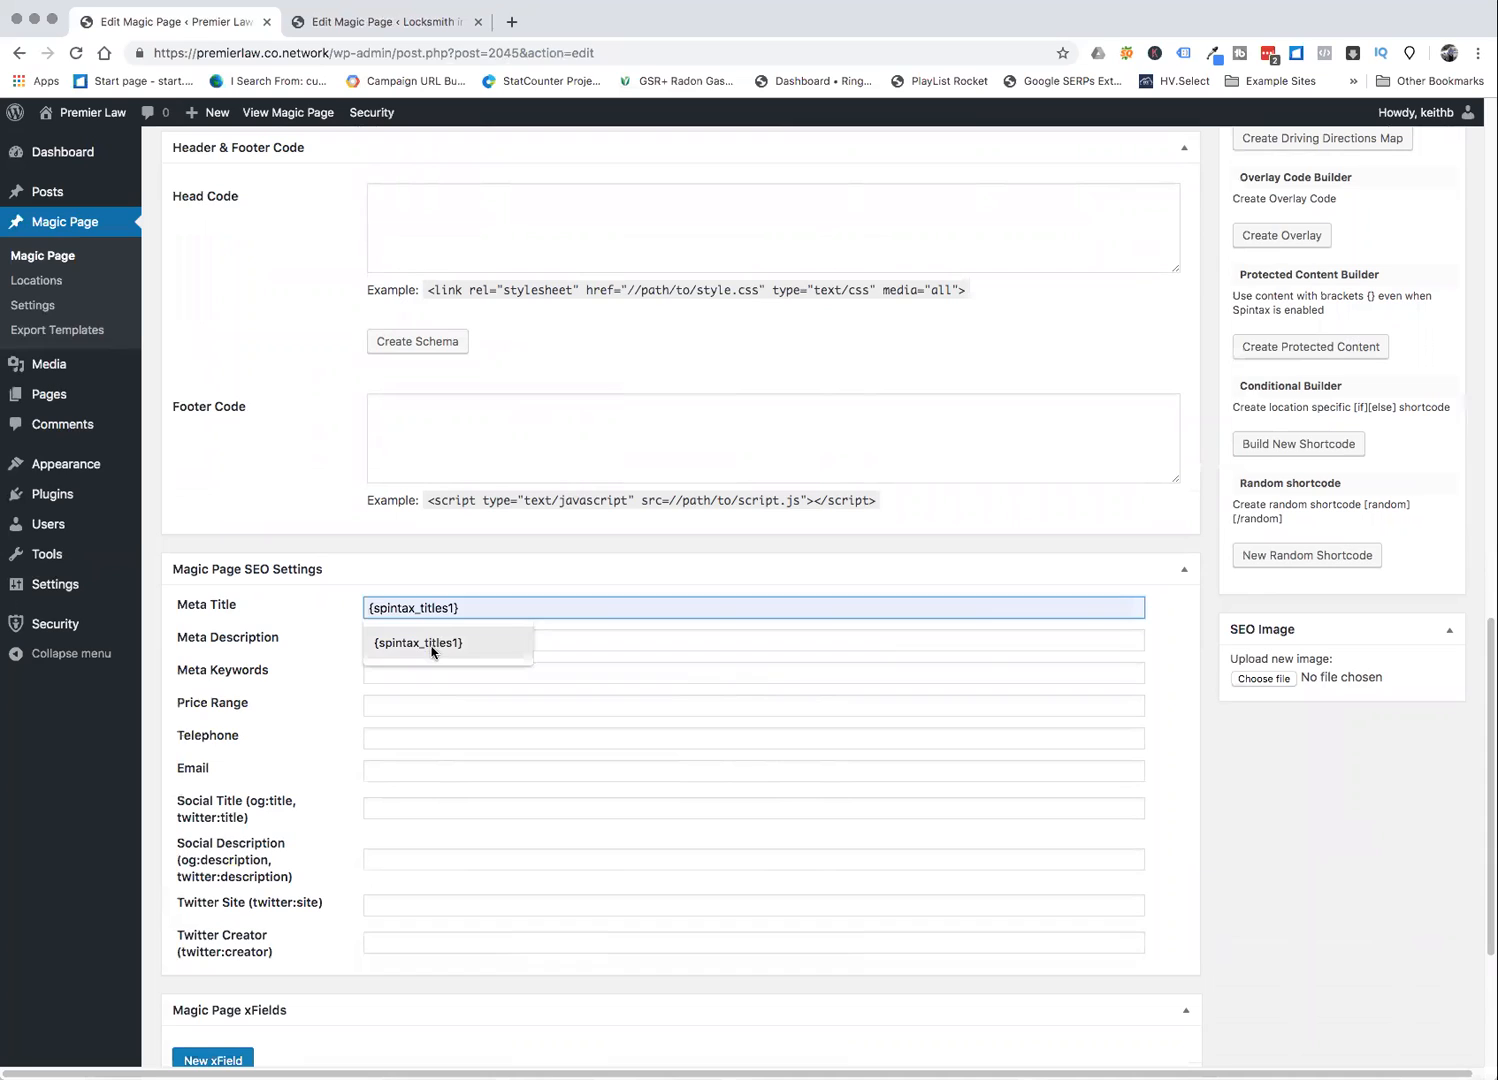
left_click(566, 641)
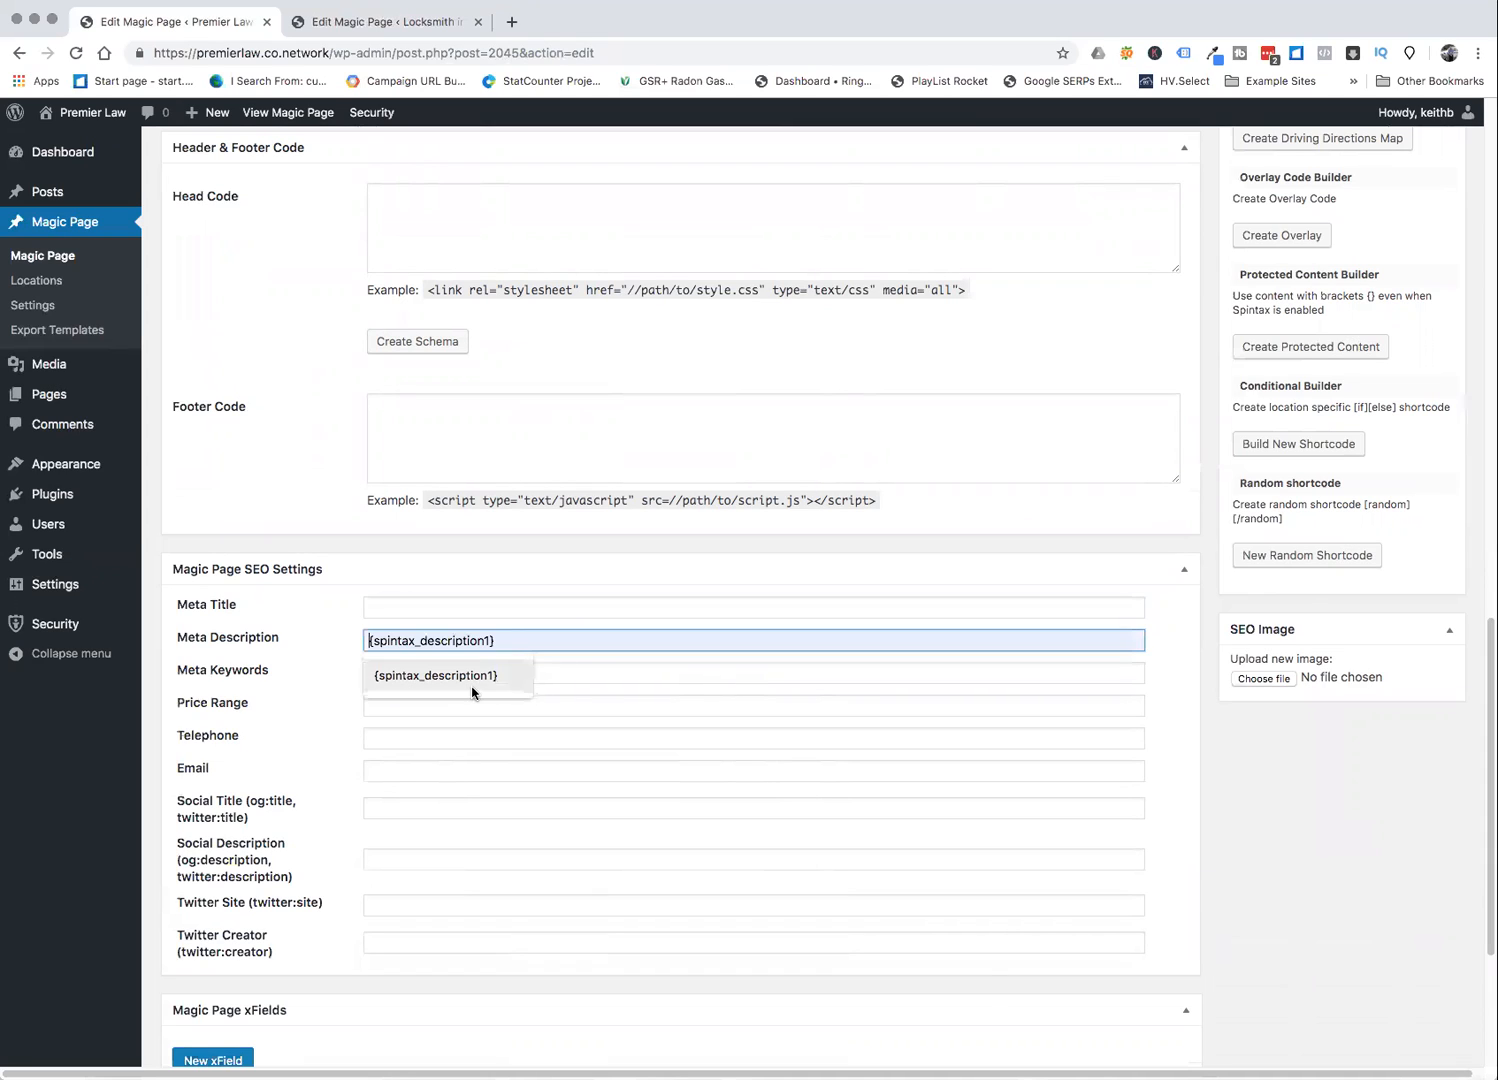
left_click(573, 673)
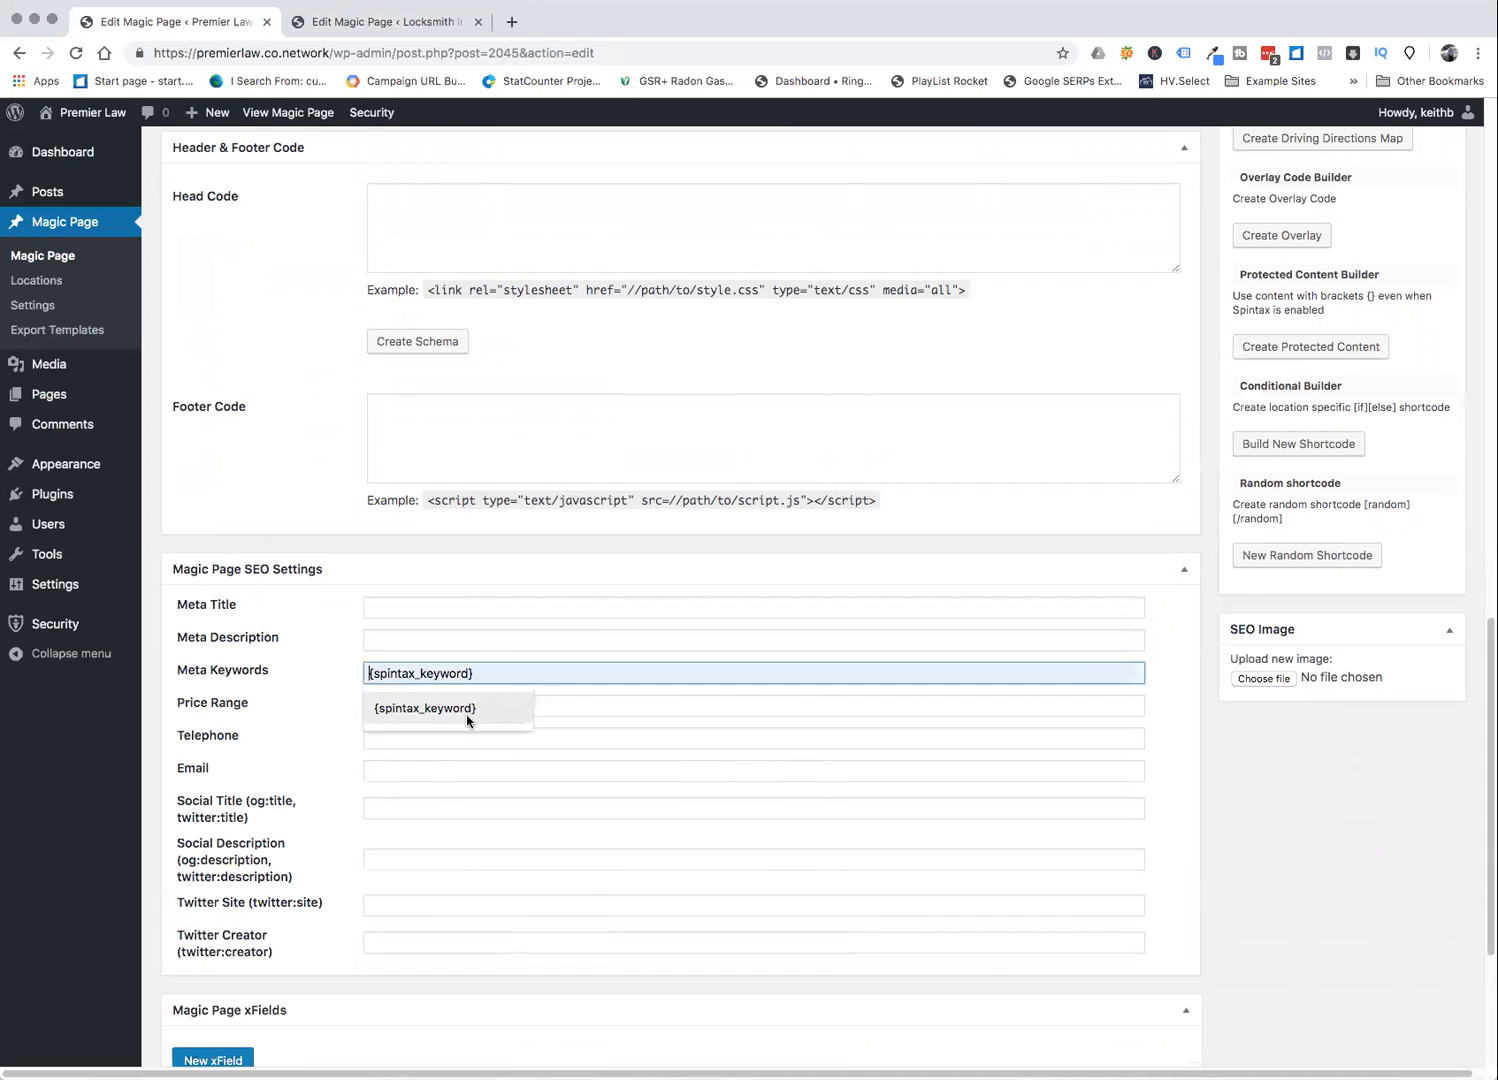
scroll(341, 769, "down", 1)
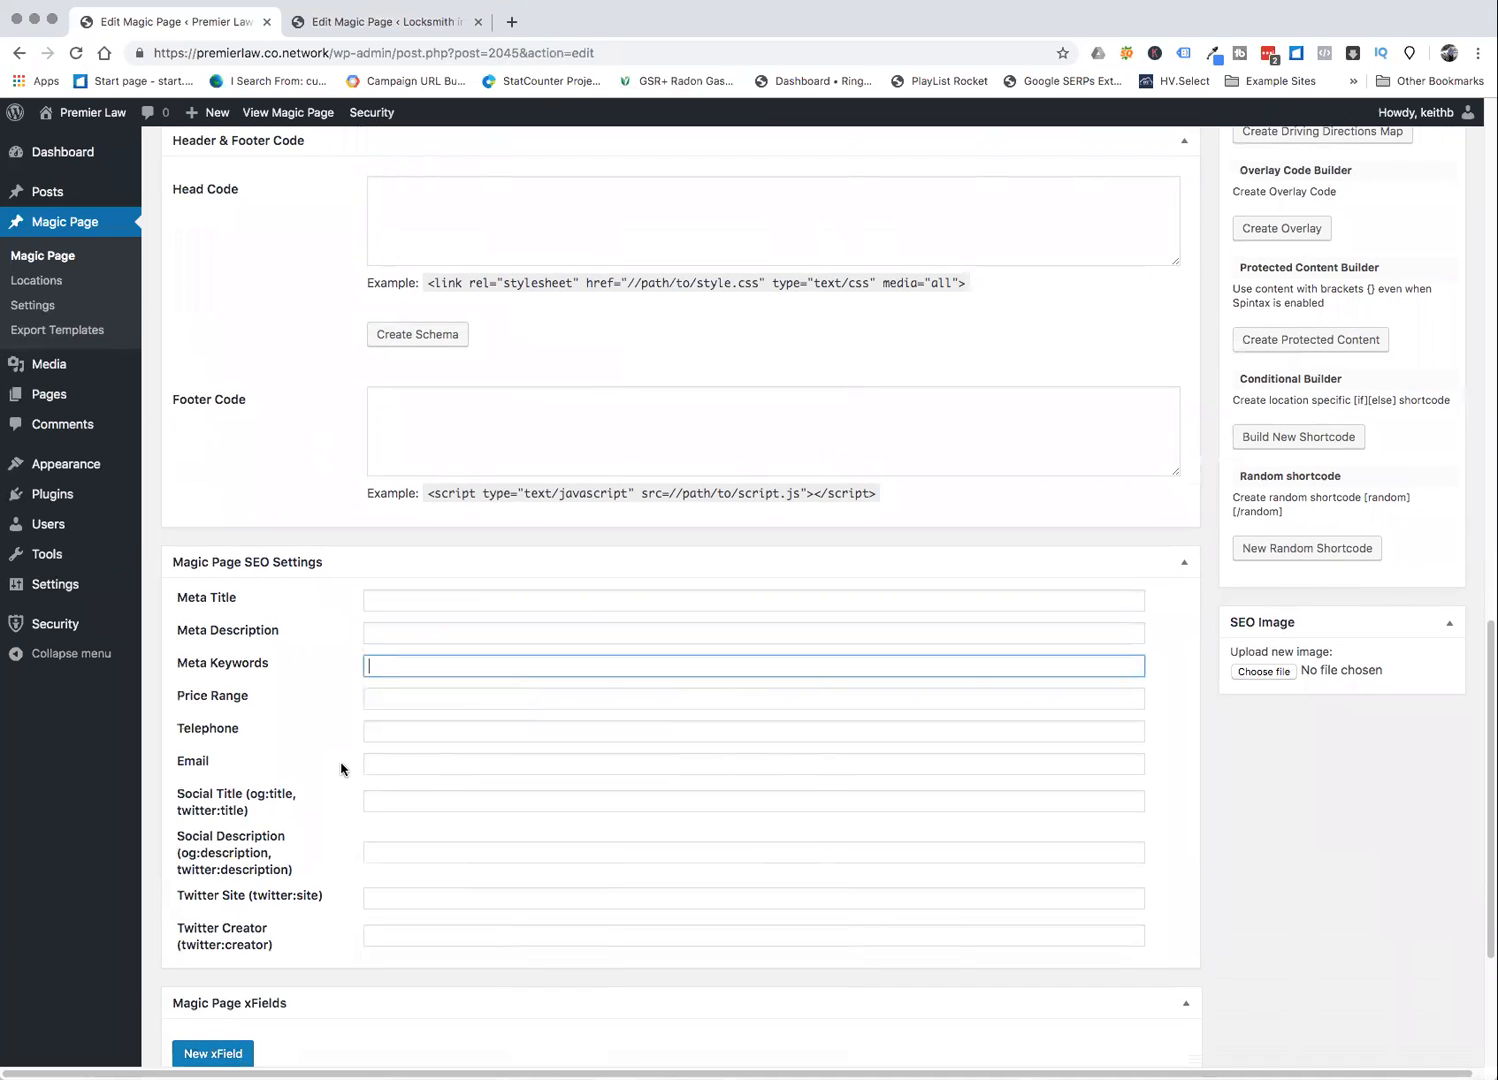
scroll(341, 769, "down", 1)
scroll(341, 692, "down", 3)
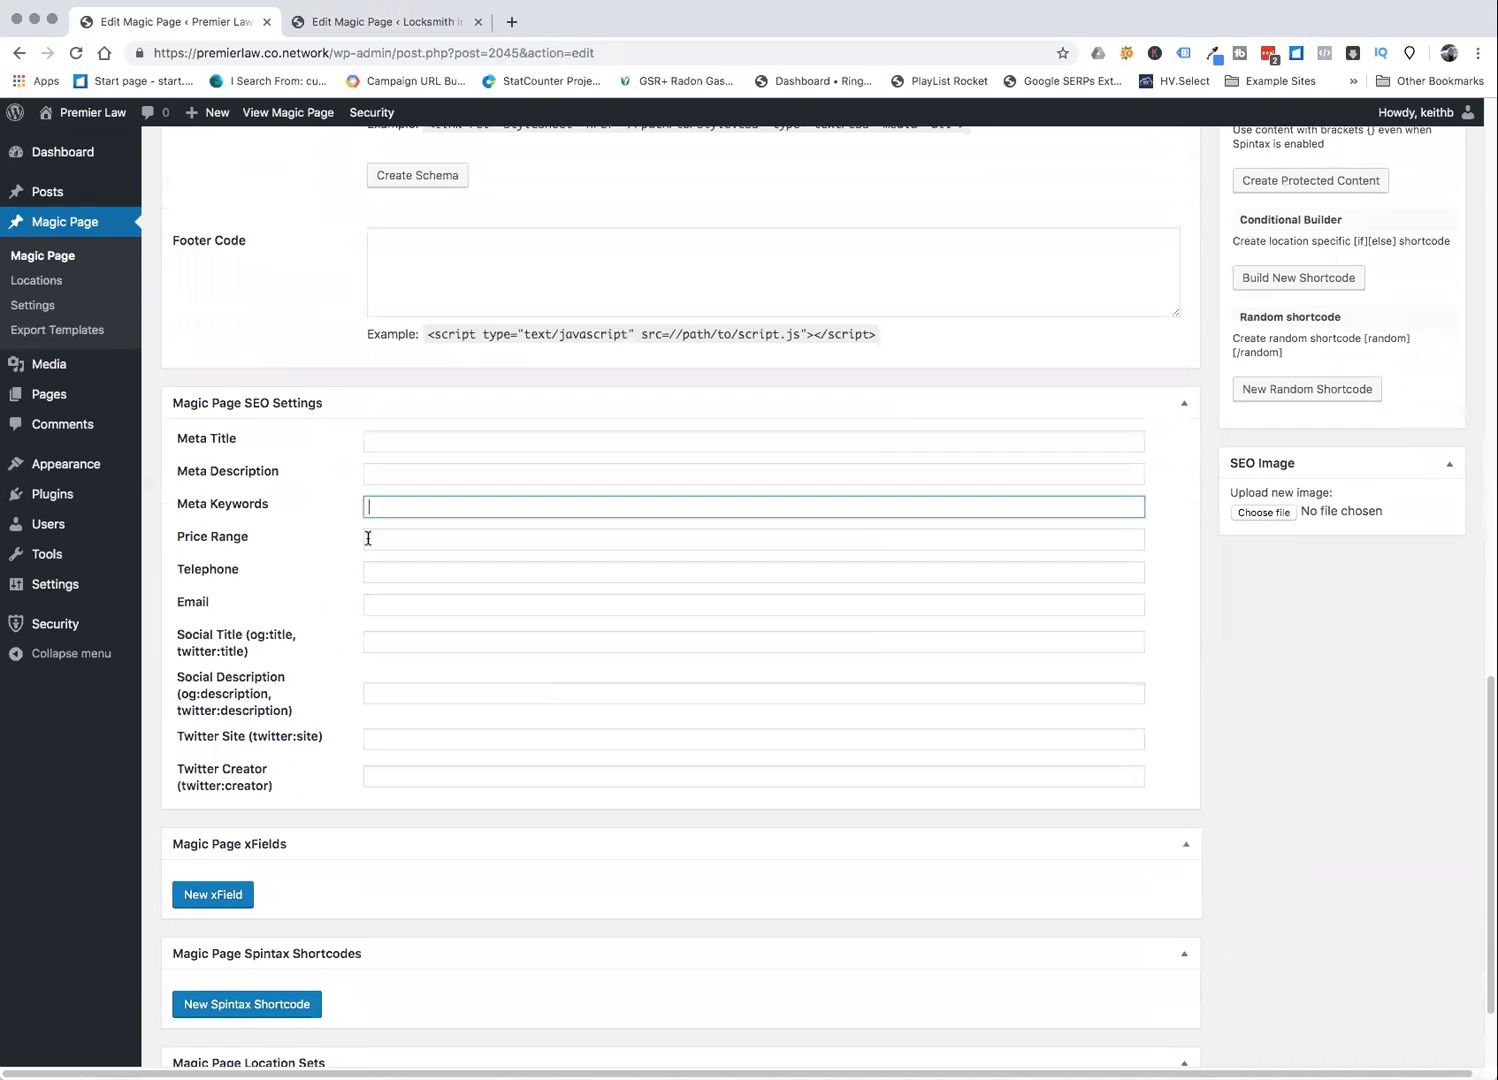
left_click(404, 441)
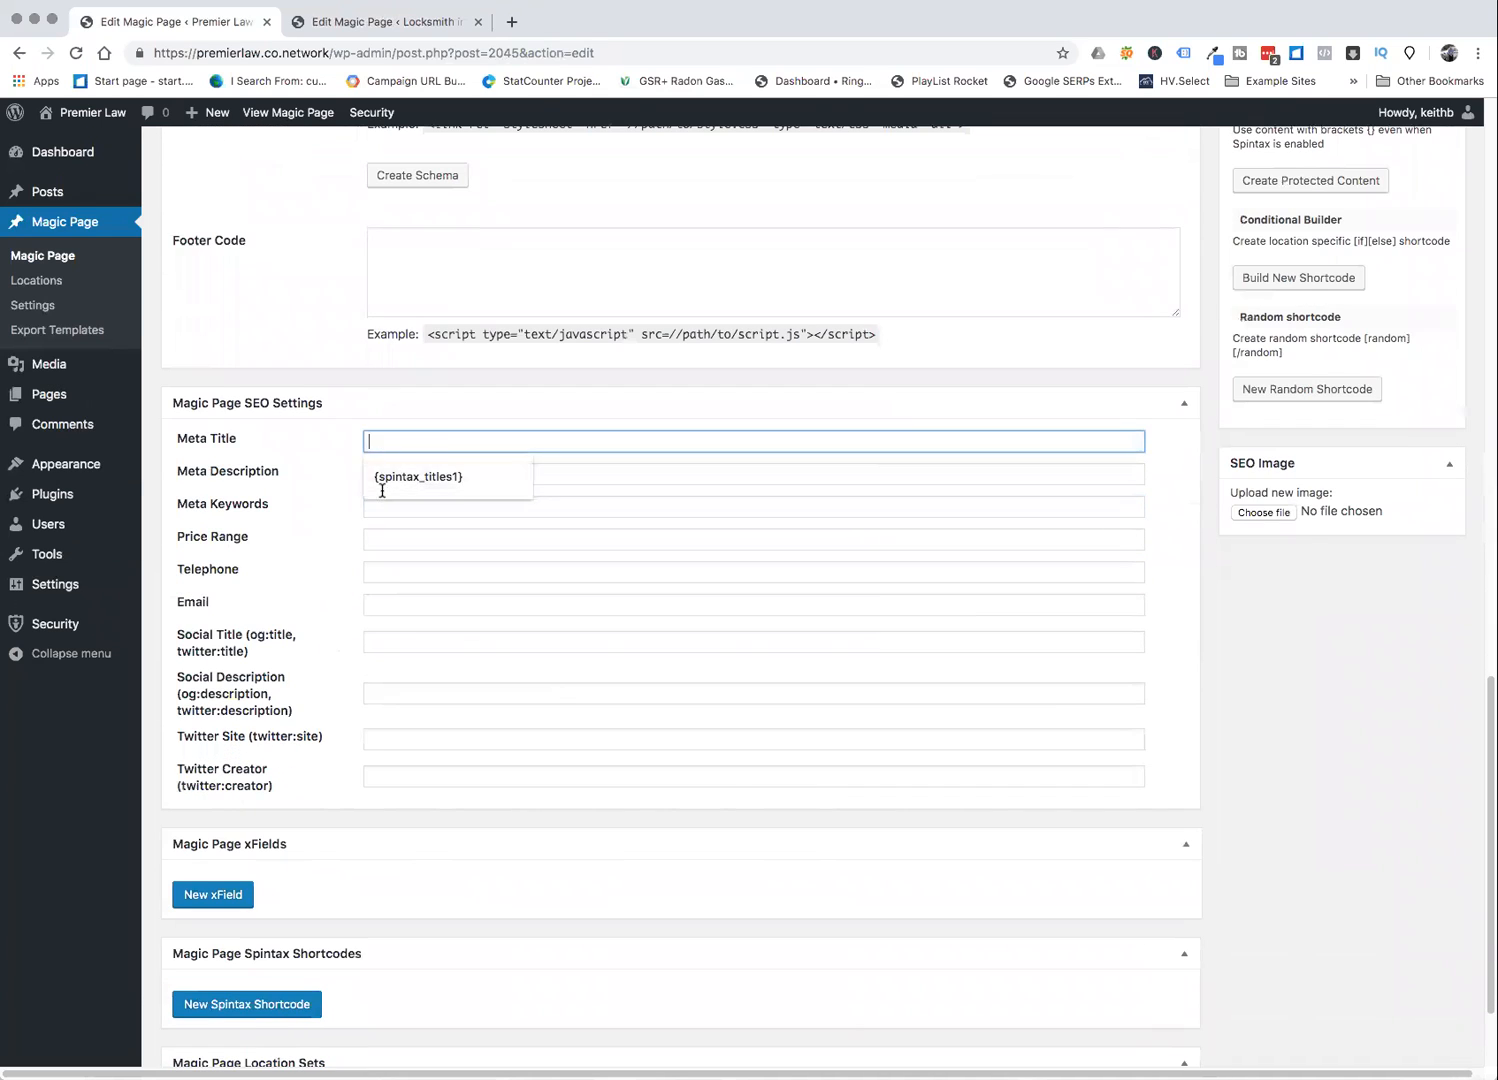
- Look over the Magic Page xFields, Spintax Shortcodes and Location Sets sections at the end of the page editor
scroll(331, 767, "down", 1)
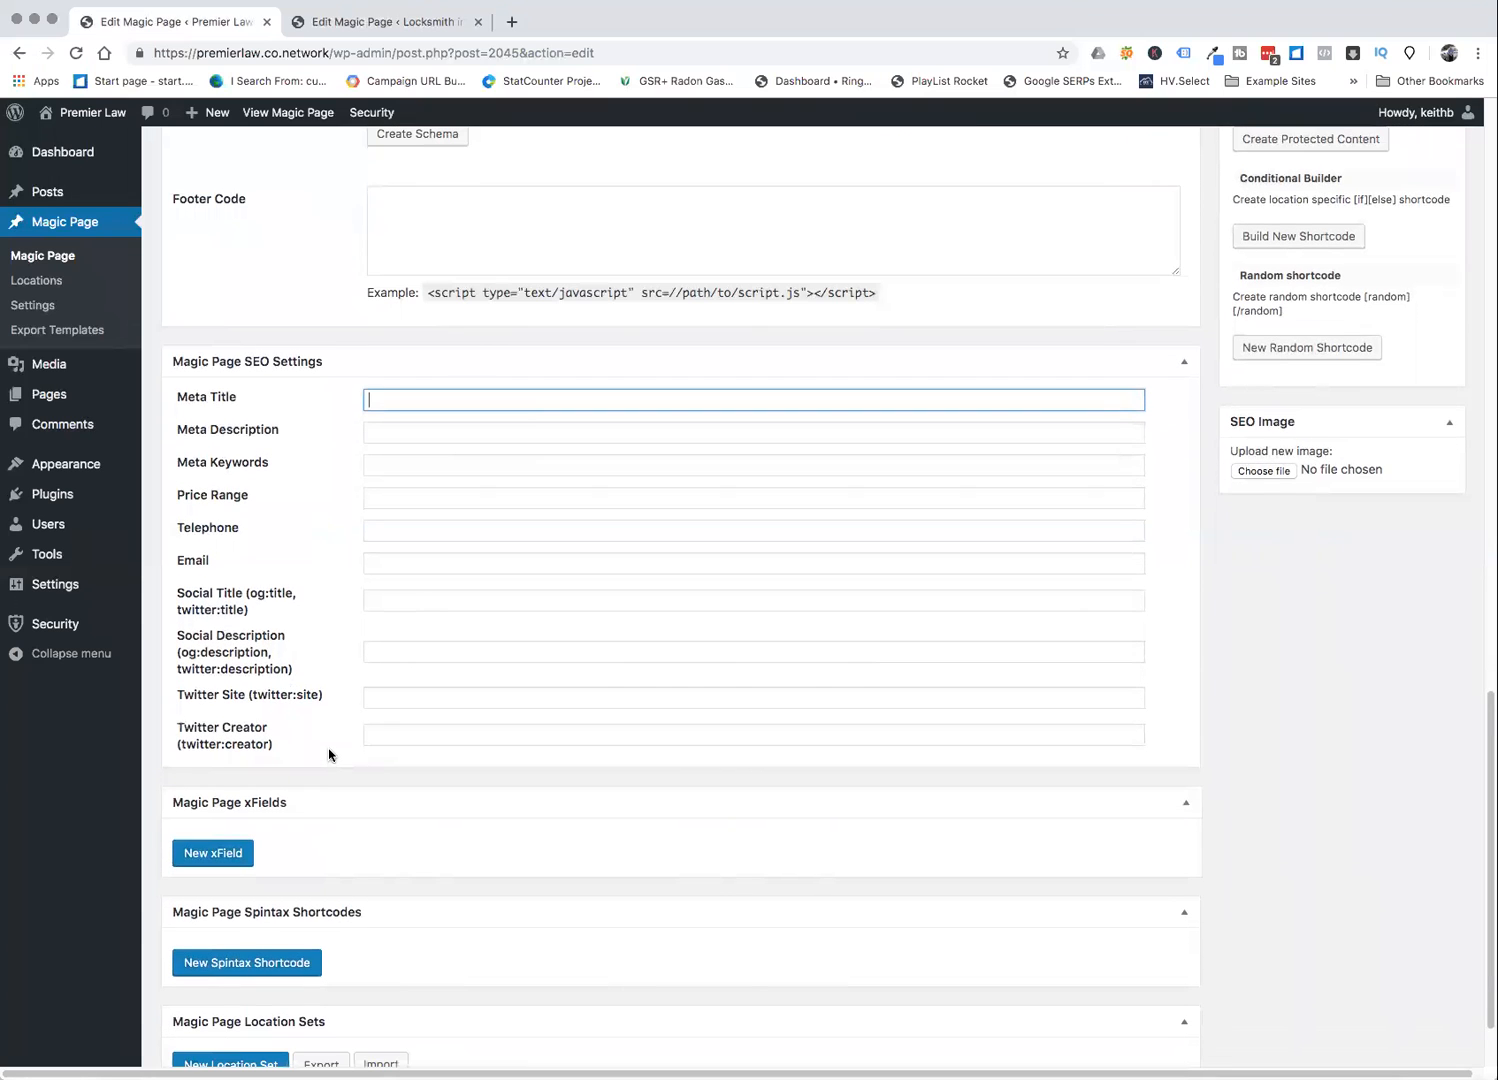
scroll(222, 850, "down", 1)
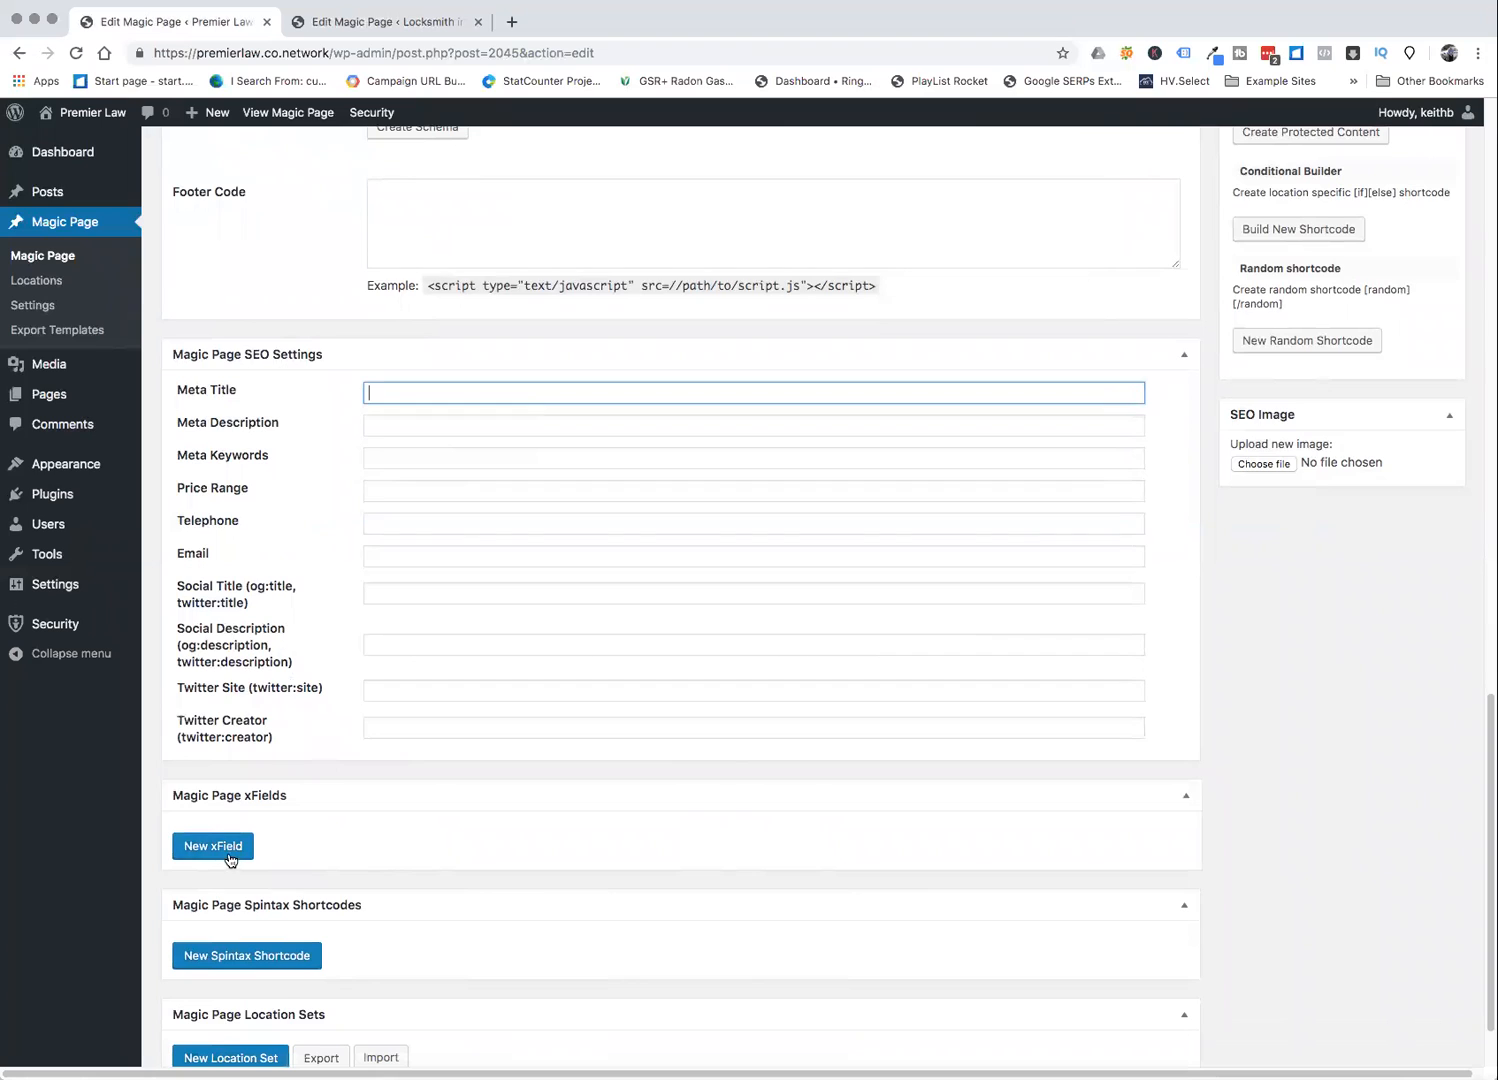
scroll(229, 858, "down", 1)
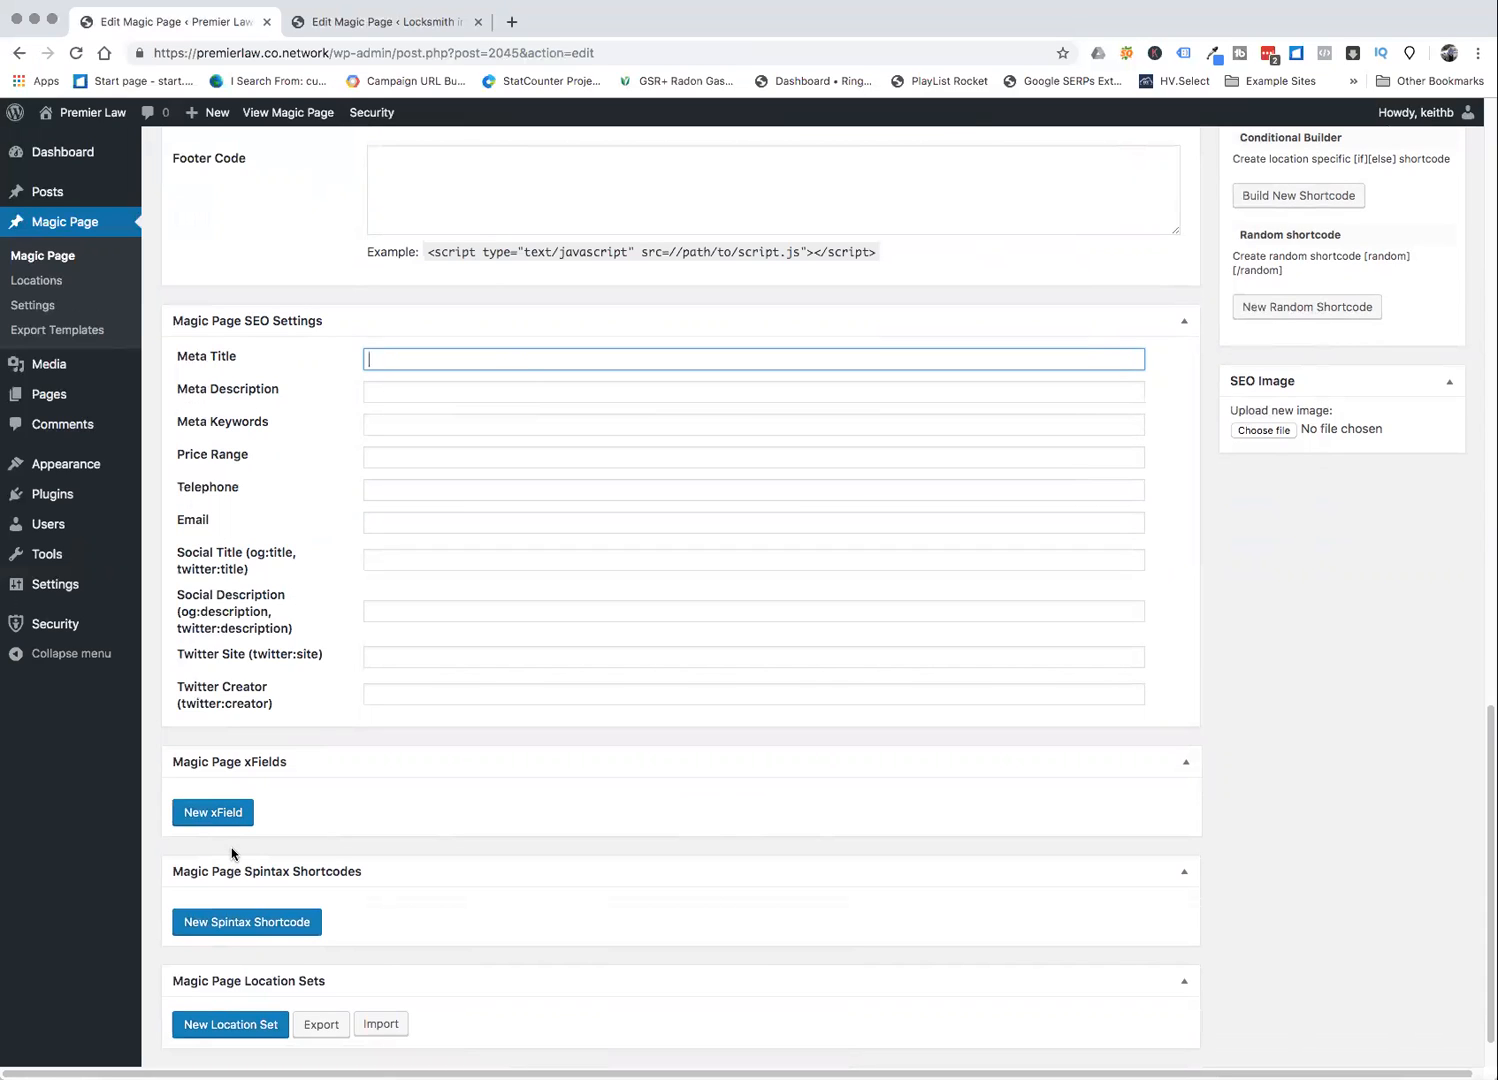
scroll(497, 740, "down", 2)
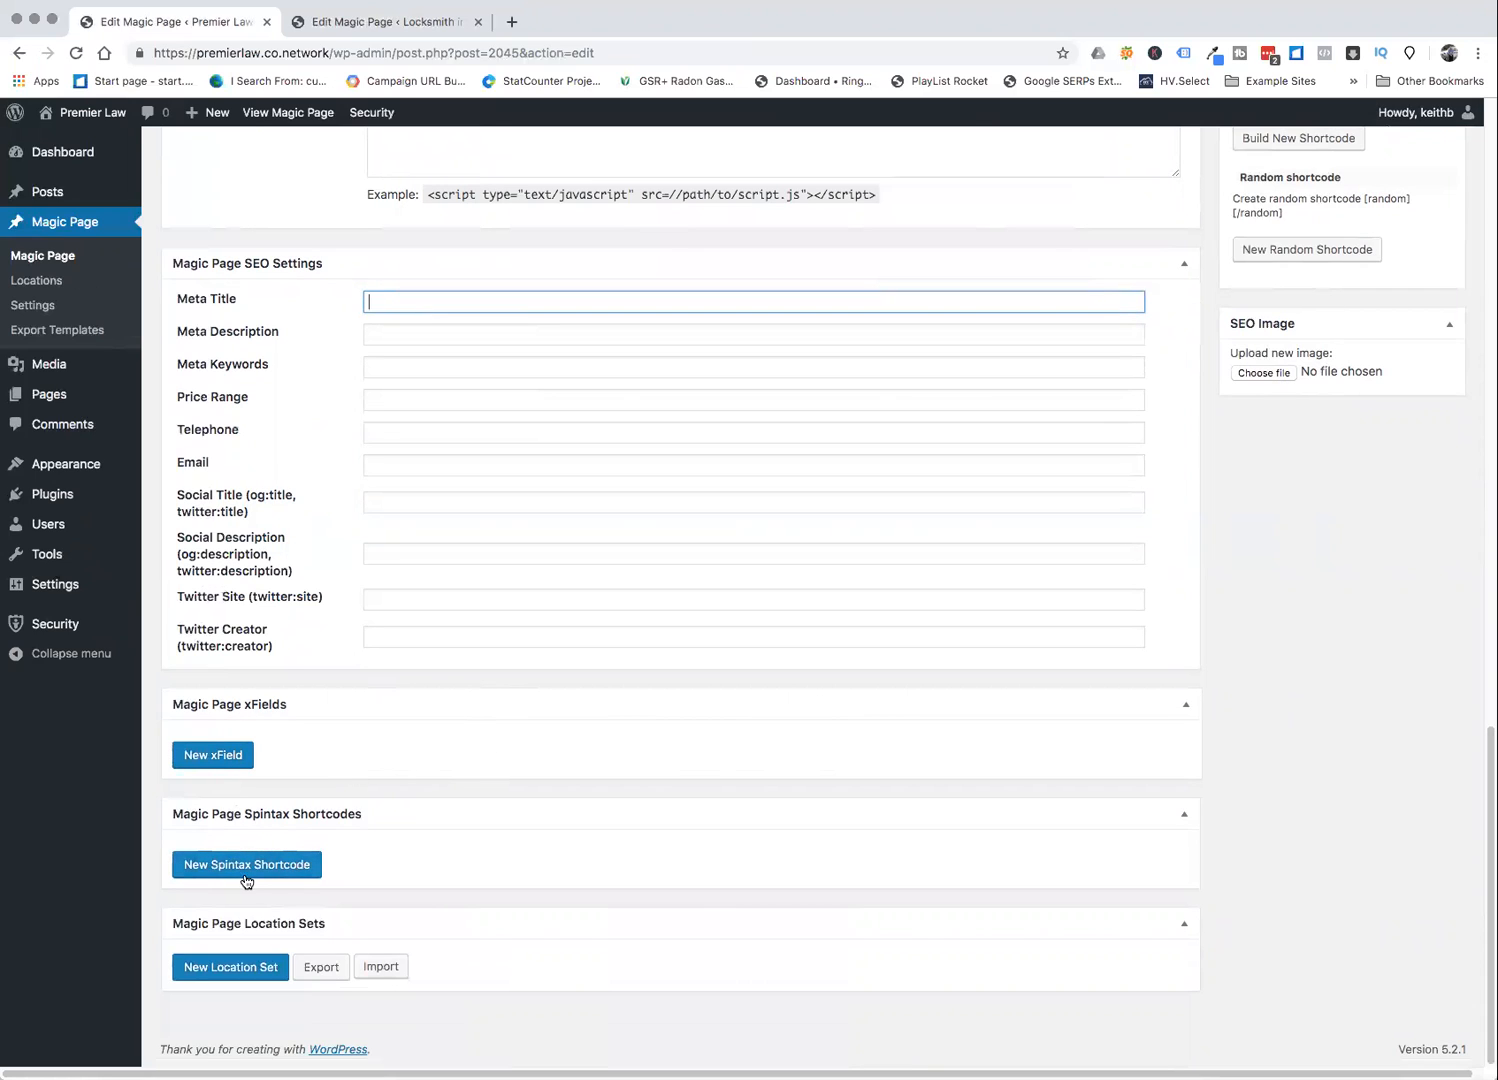
left_click(408, 299)
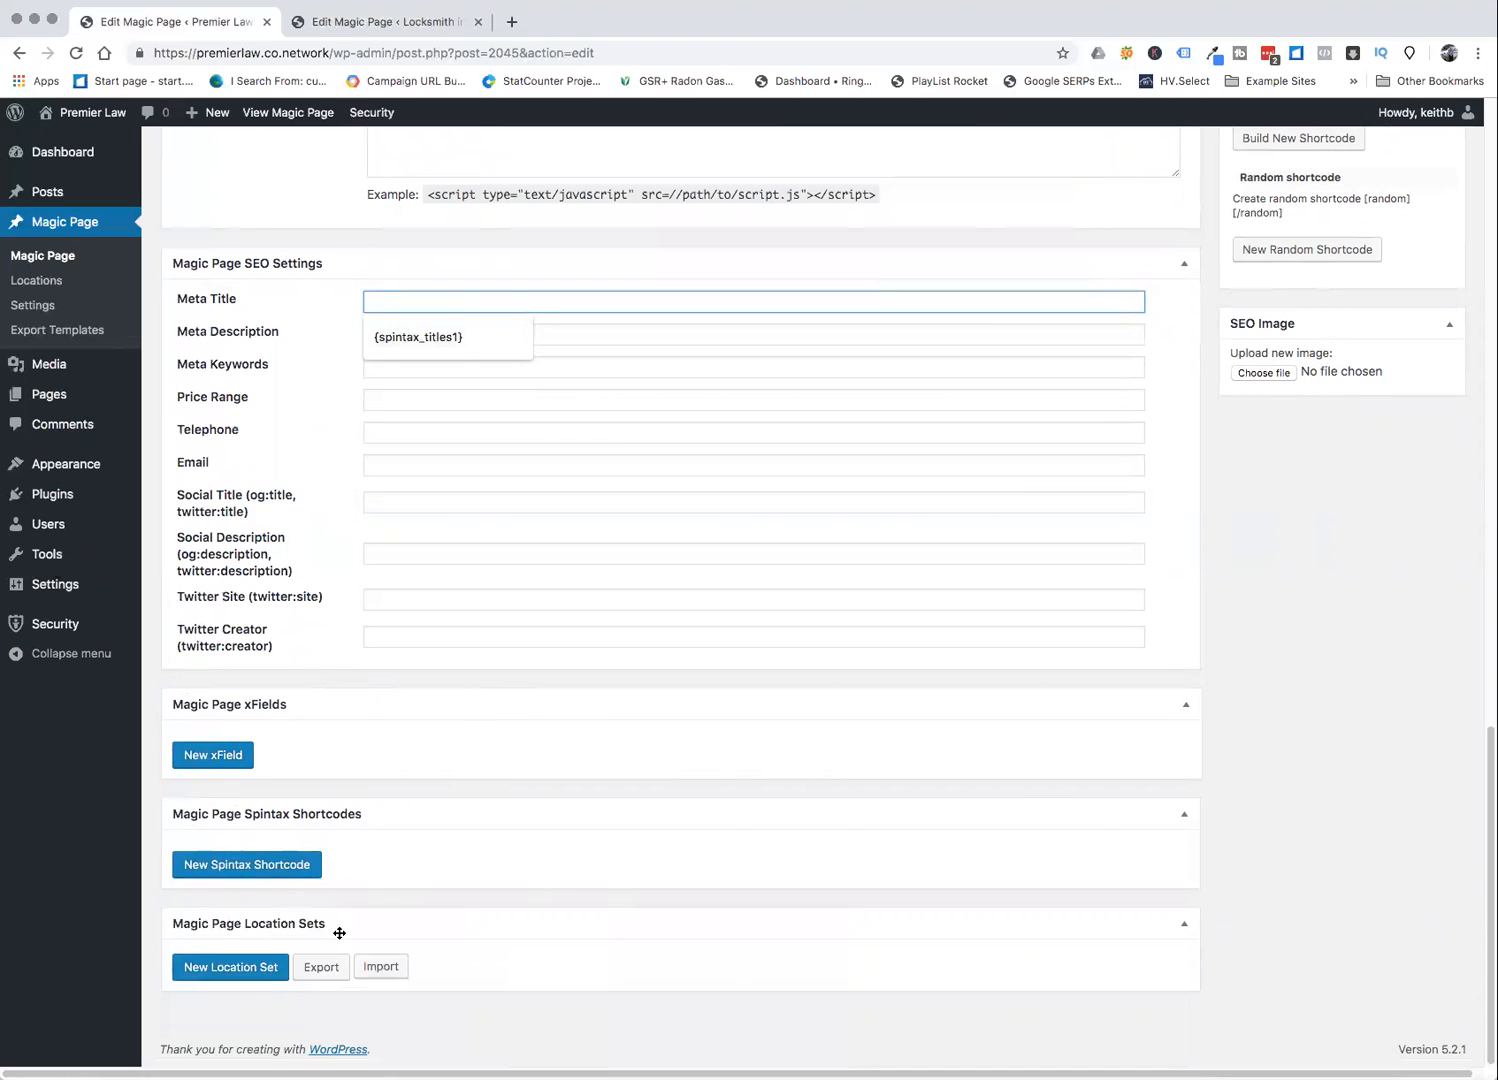
- Update the Premier Law Magic Page to save its title, spintax body and [cities] line
scroll(324, 699, "up", 3)
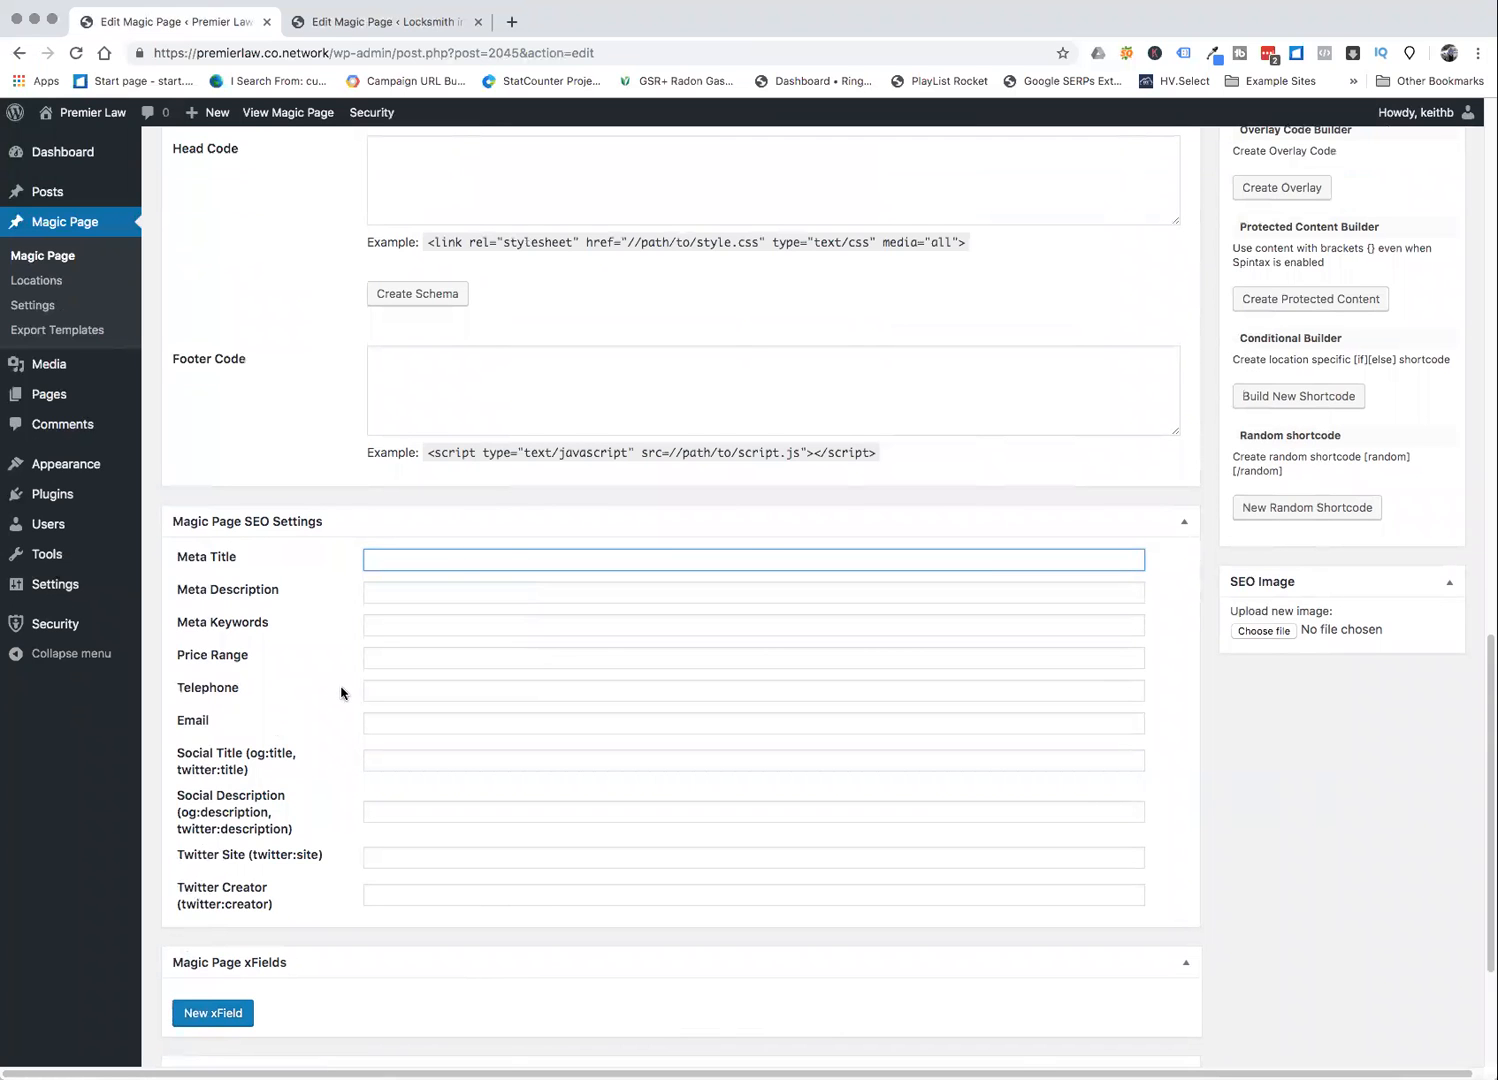
scroll(344, 692, "up", 10)
scroll(585, 621, "up", 2)
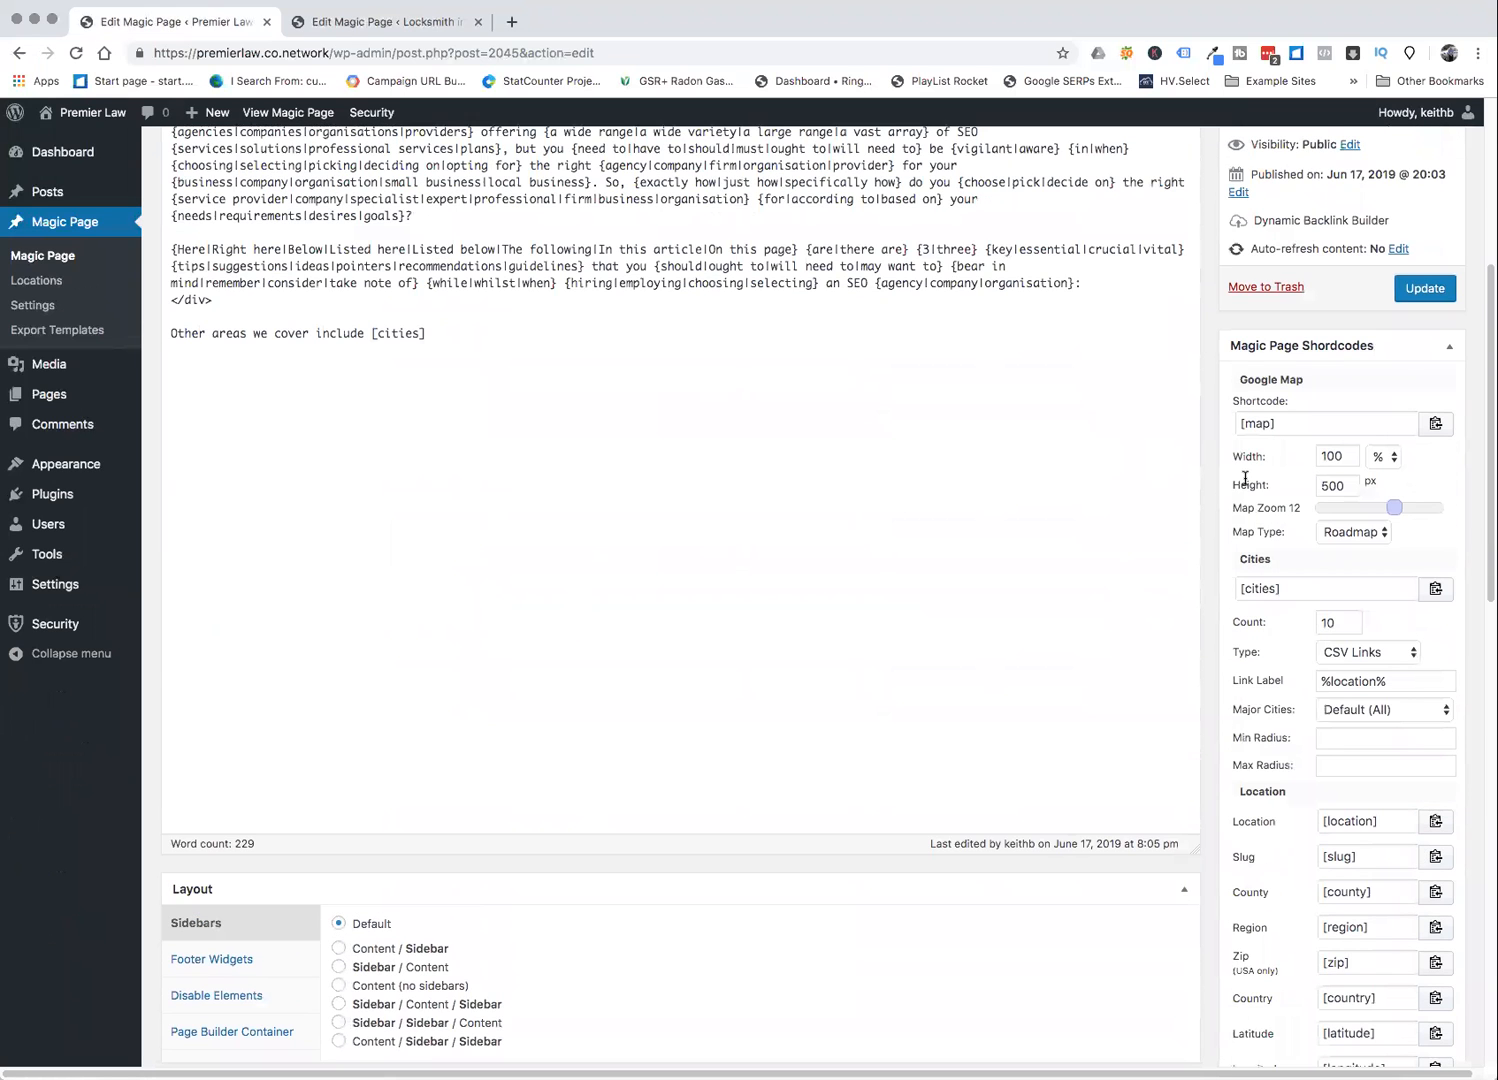
left_click(1425, 288)
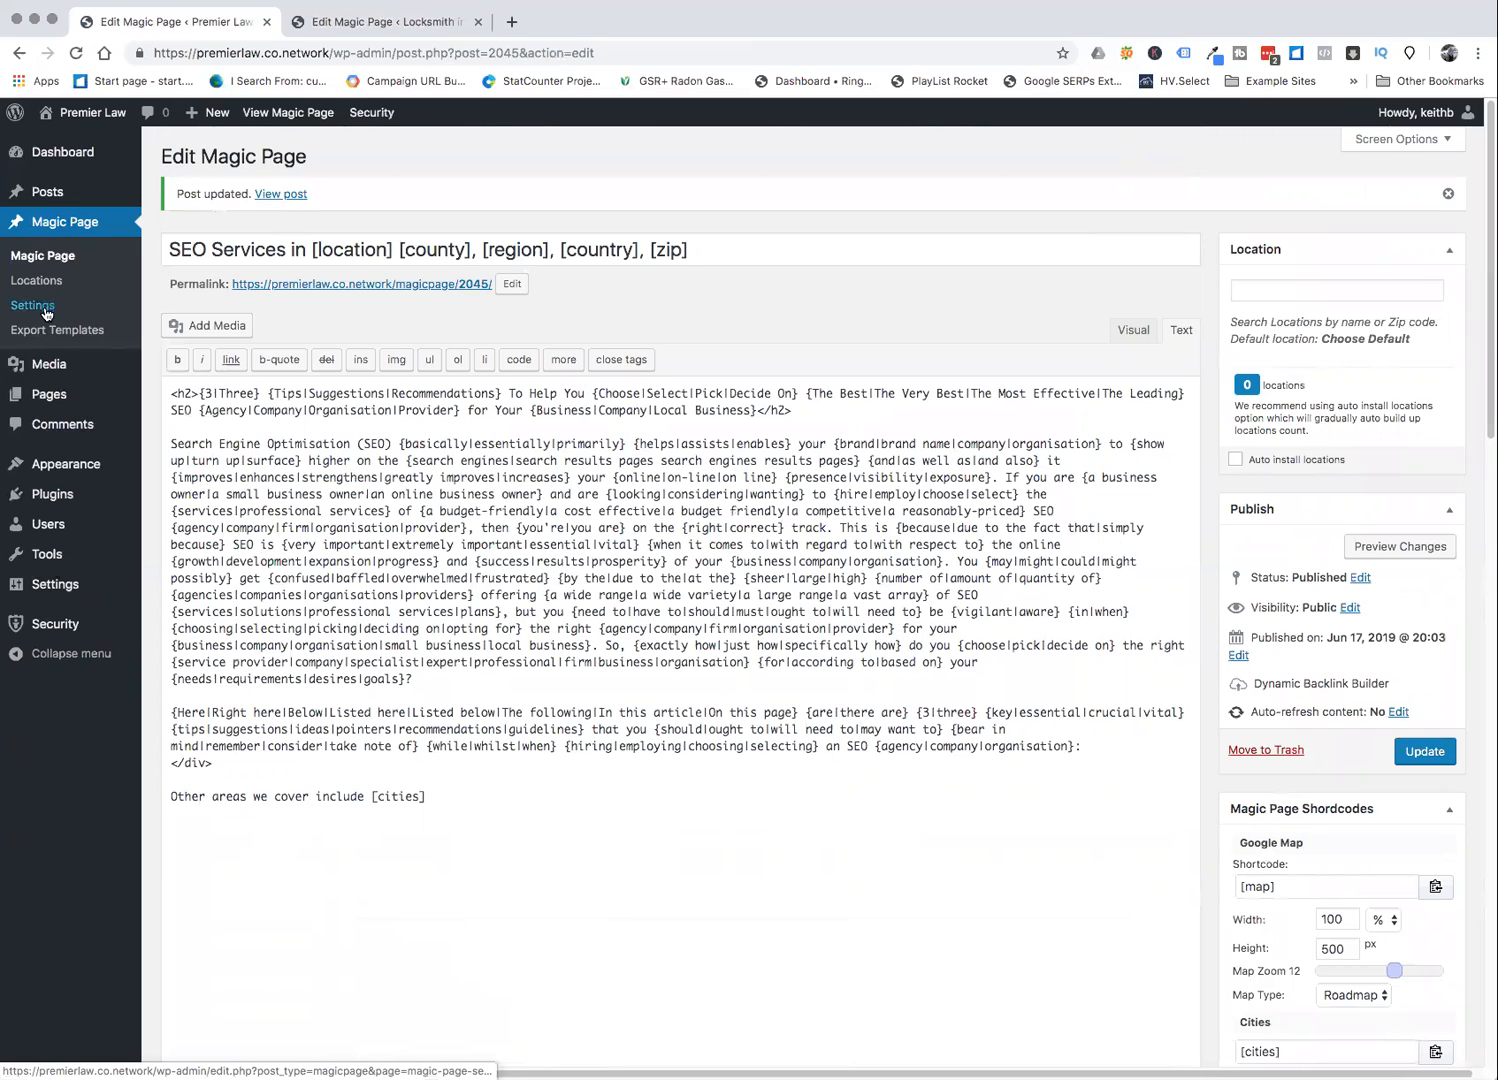
- Open Magic Page Databases from the Magic Page settings and switch the country to United Kingdom
left_click(42, 310)
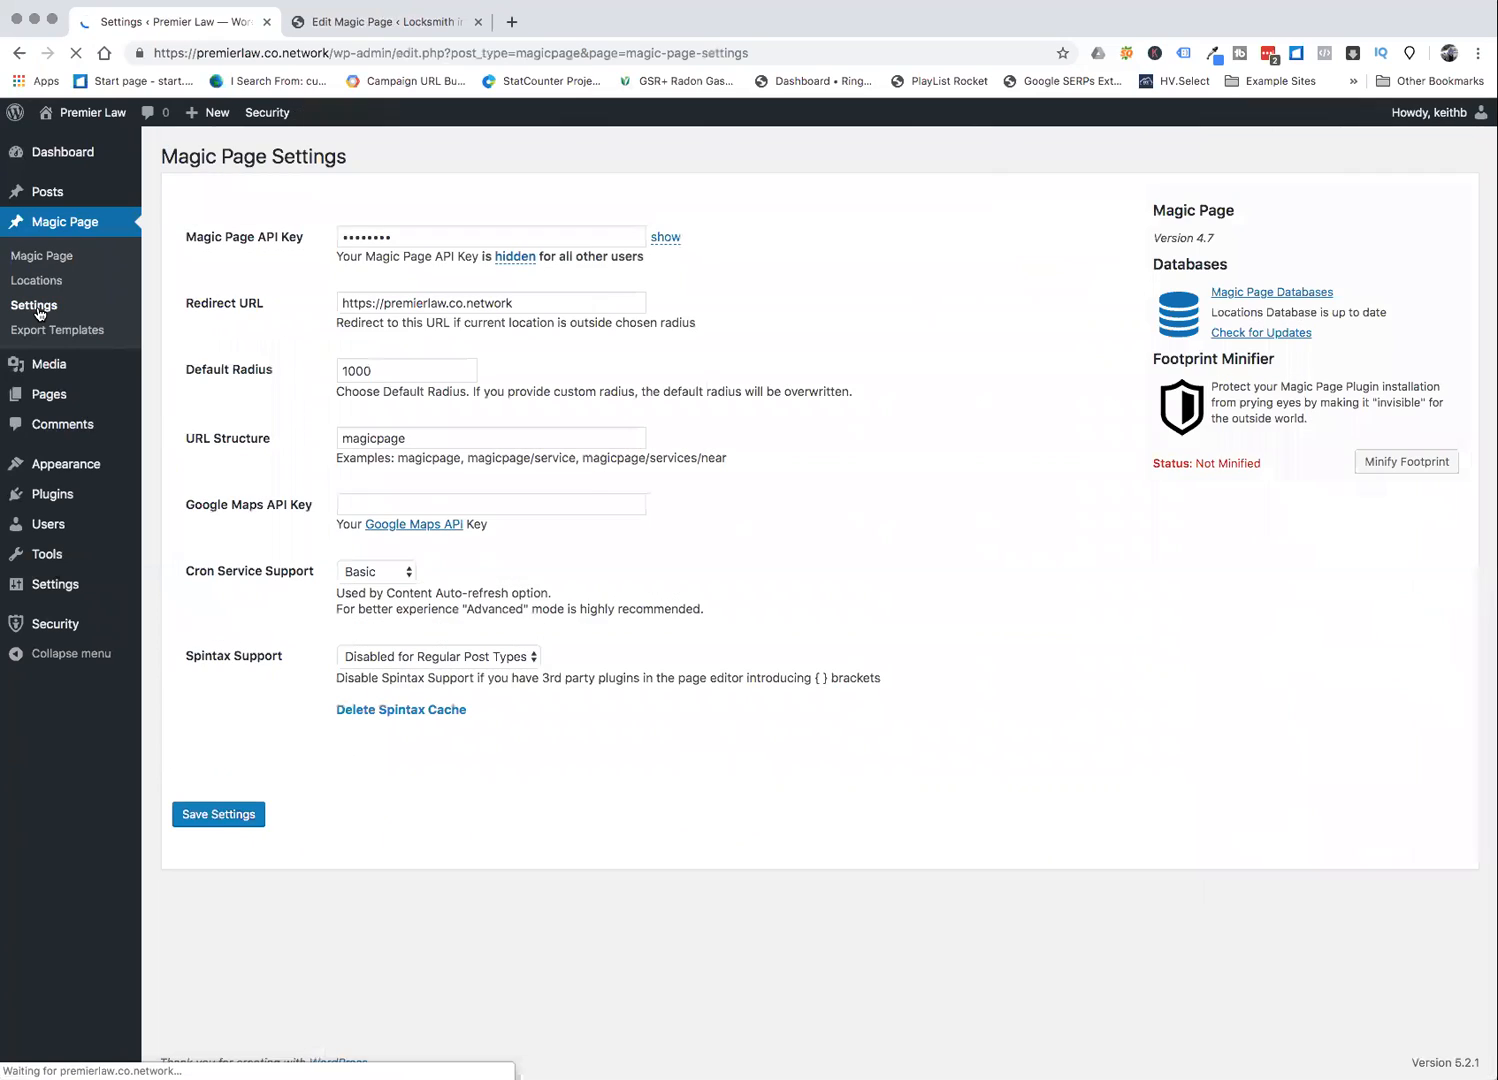
left_click(1274, 293)
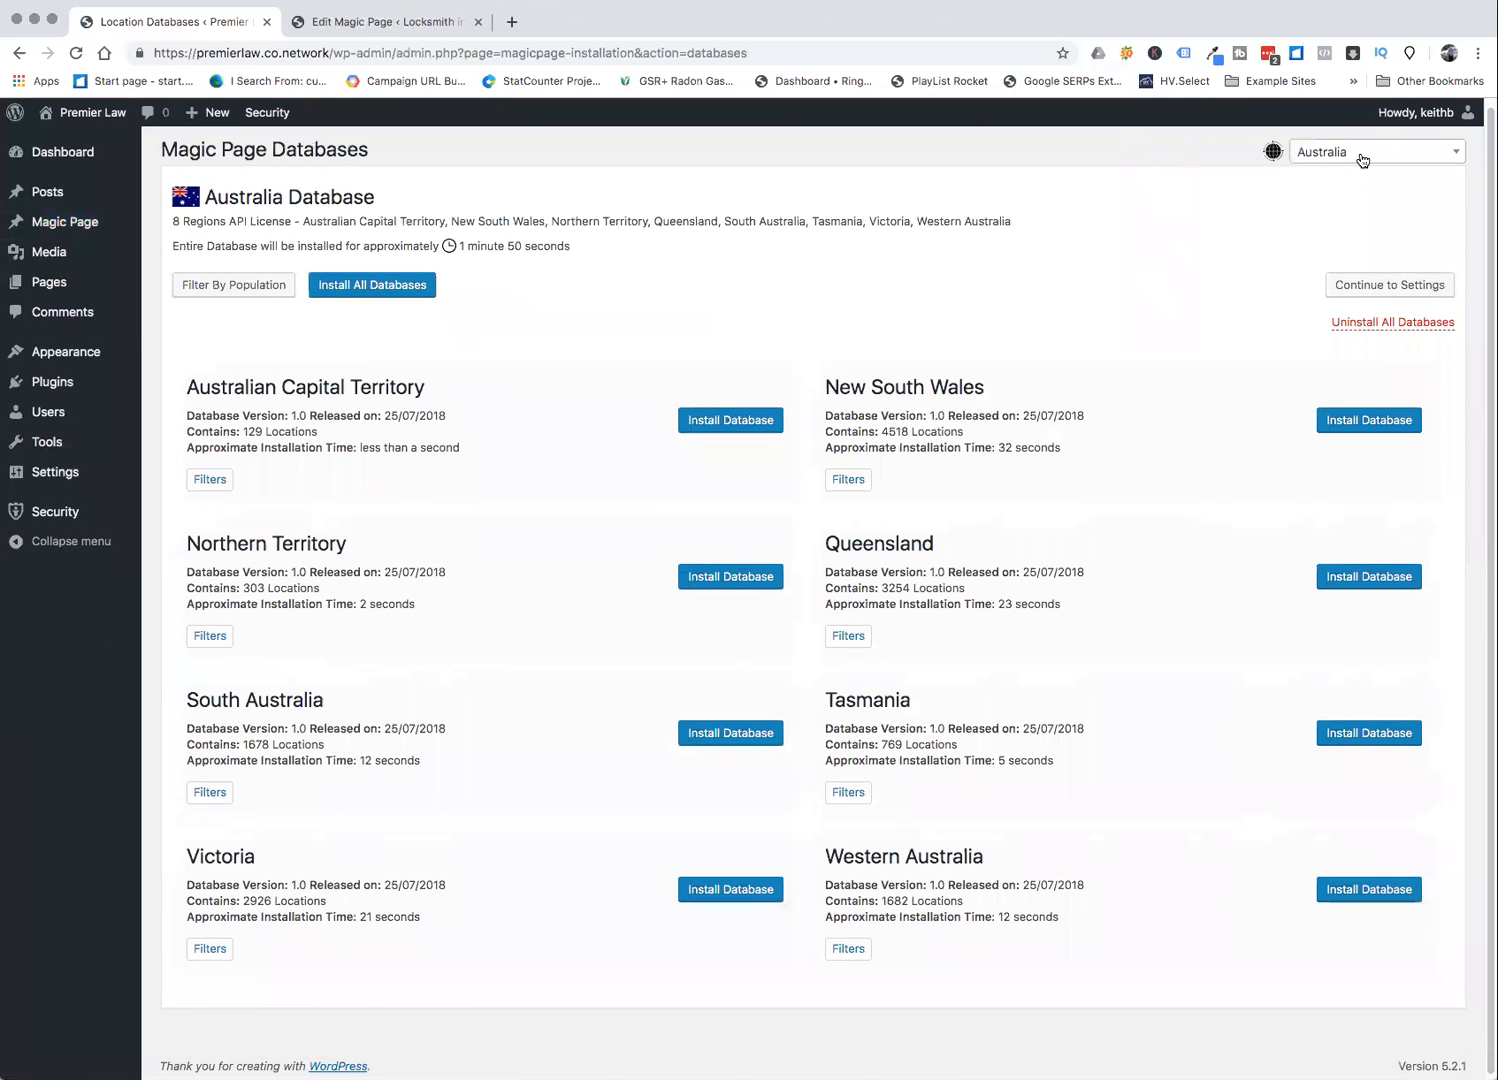
left_click(1362, 155)
scroll(1372, 295, "down", 5)
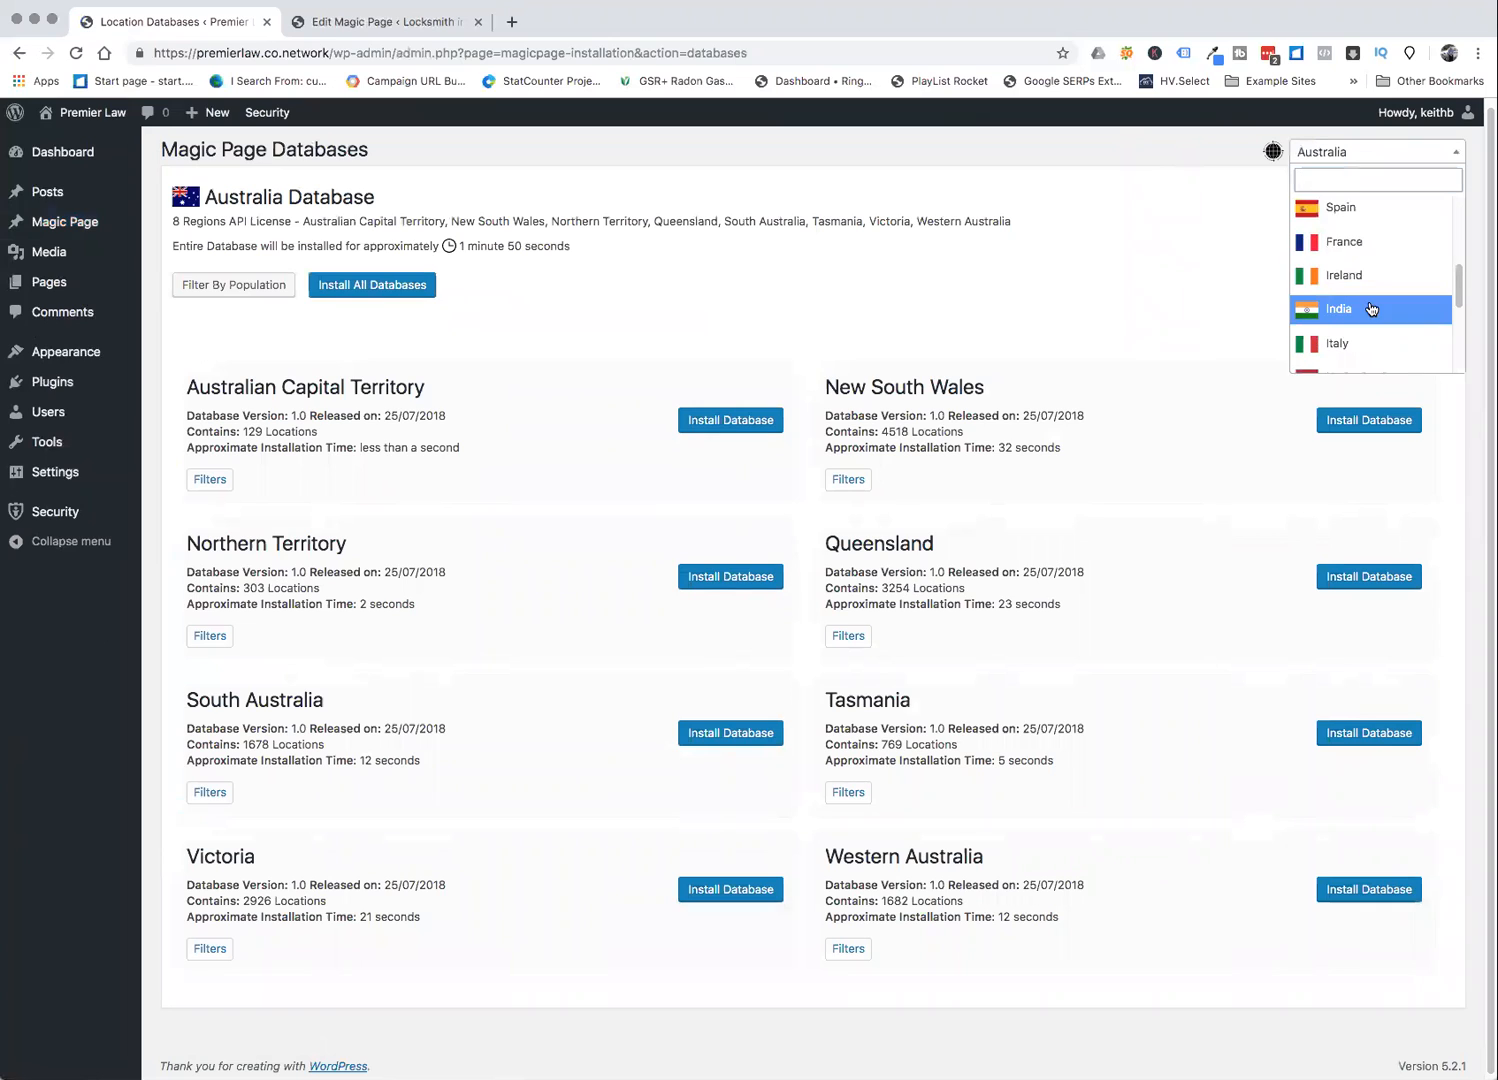
scroll(1372, 300, "down", 4)
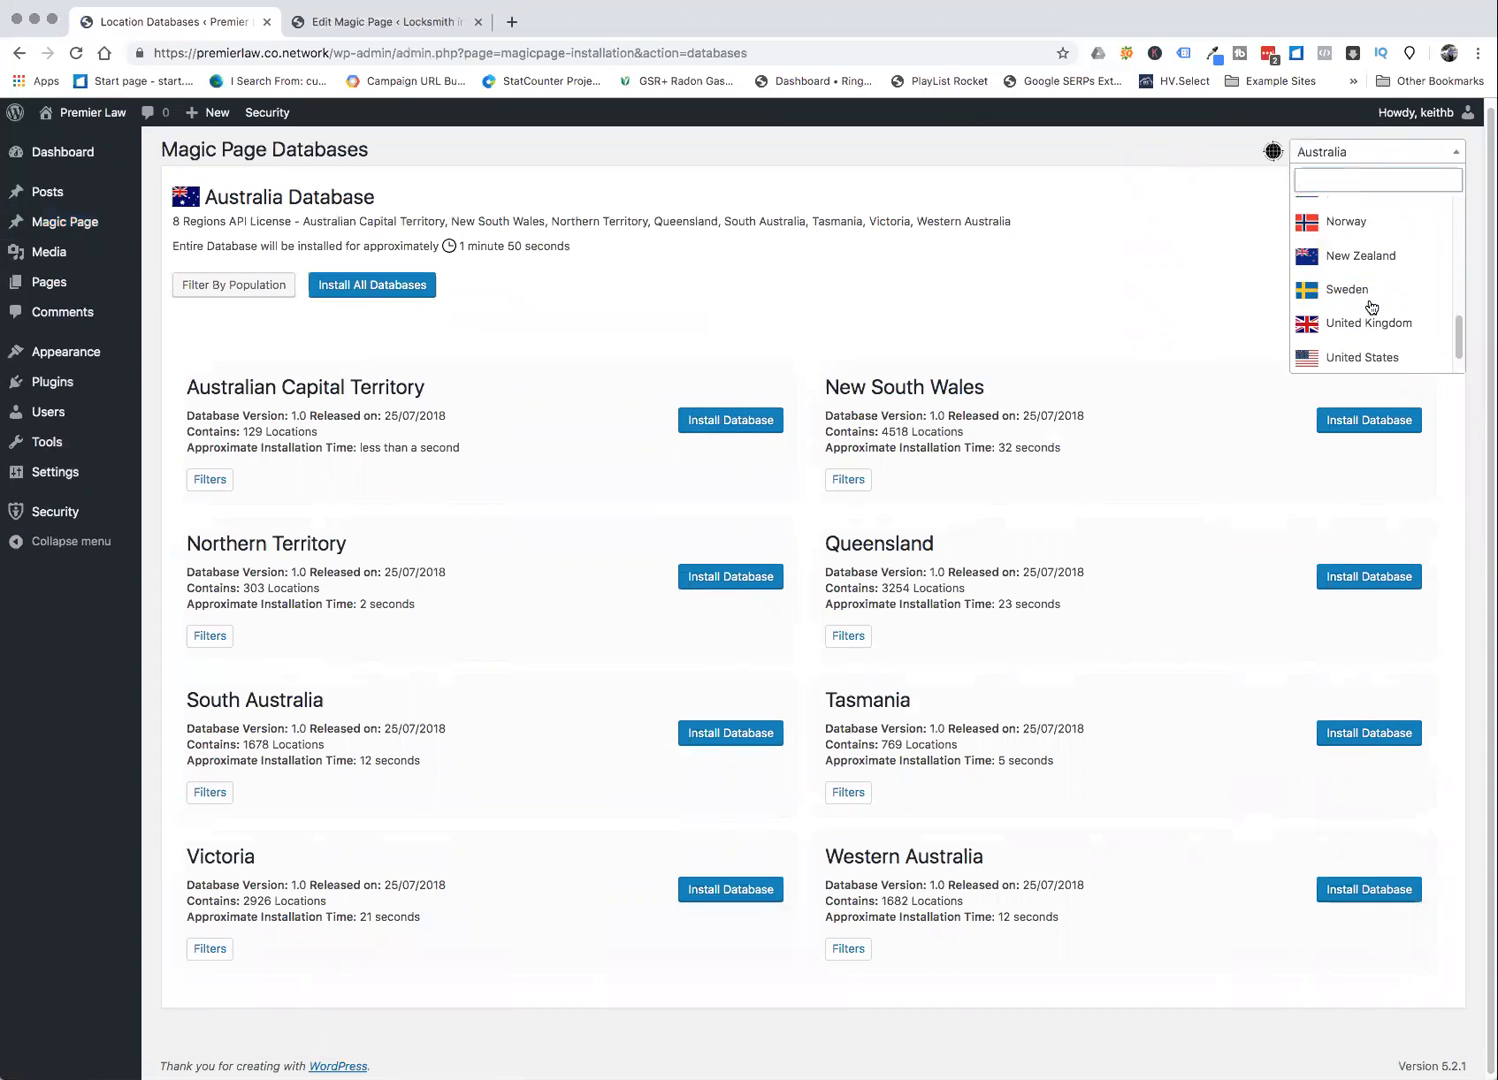
left_click(1377, 289)
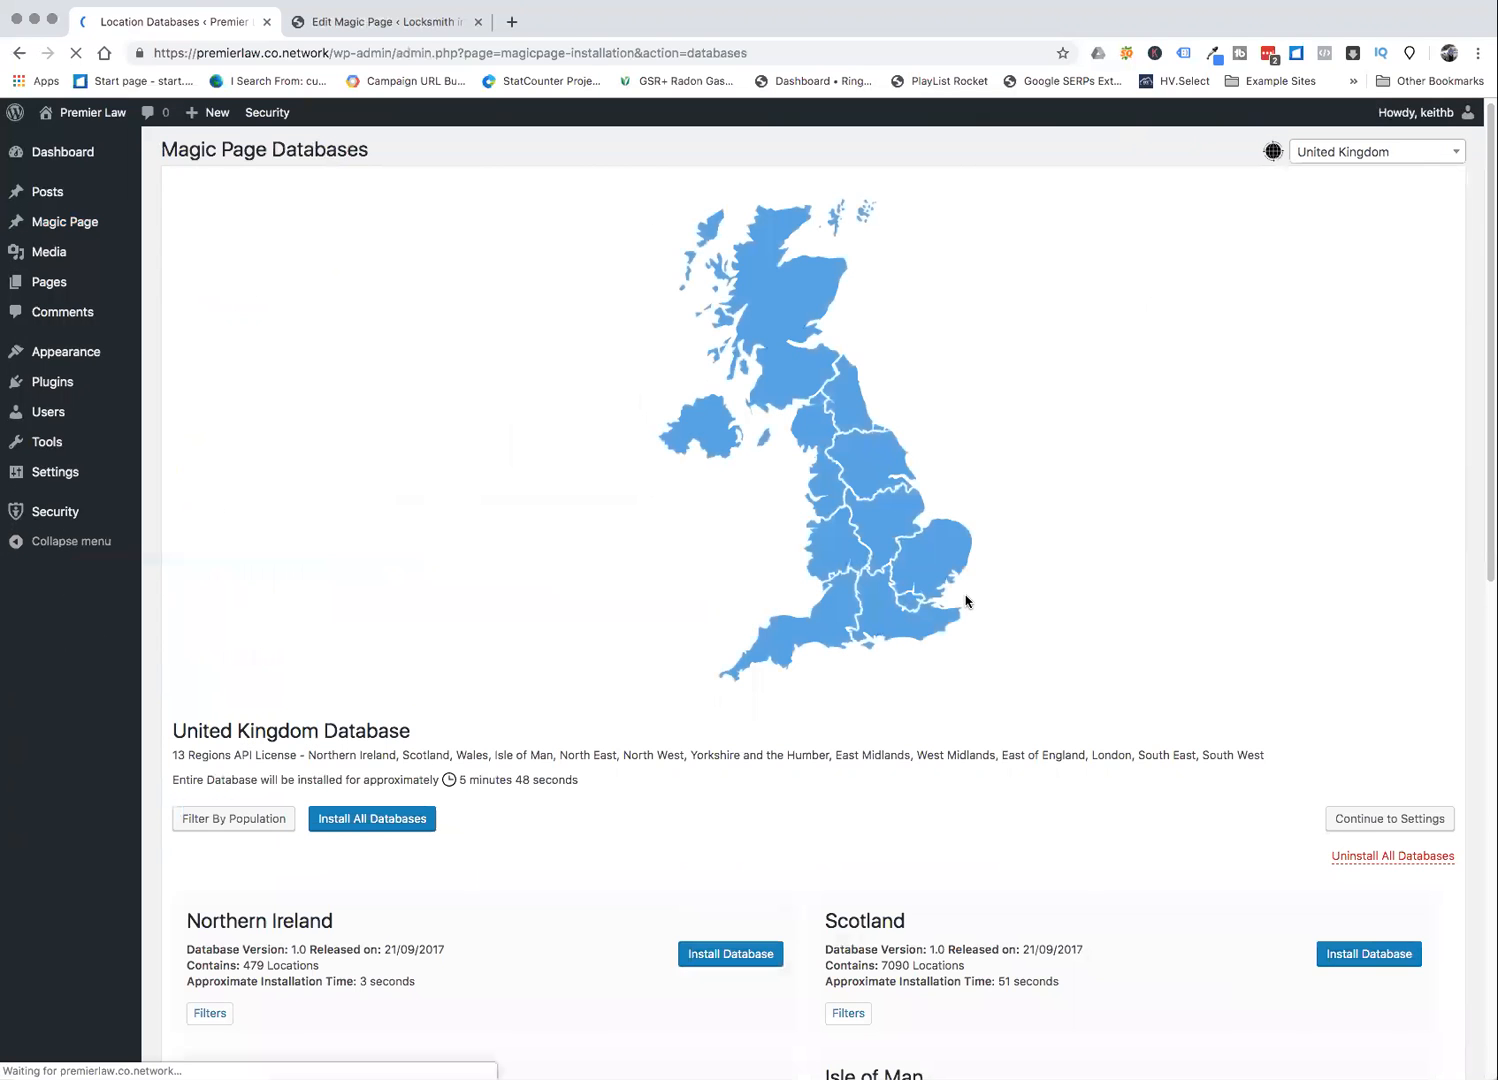
- Filter the North East region to the county of Durham with a minimum population of 5000
scroll(966, 601, "down", 5)
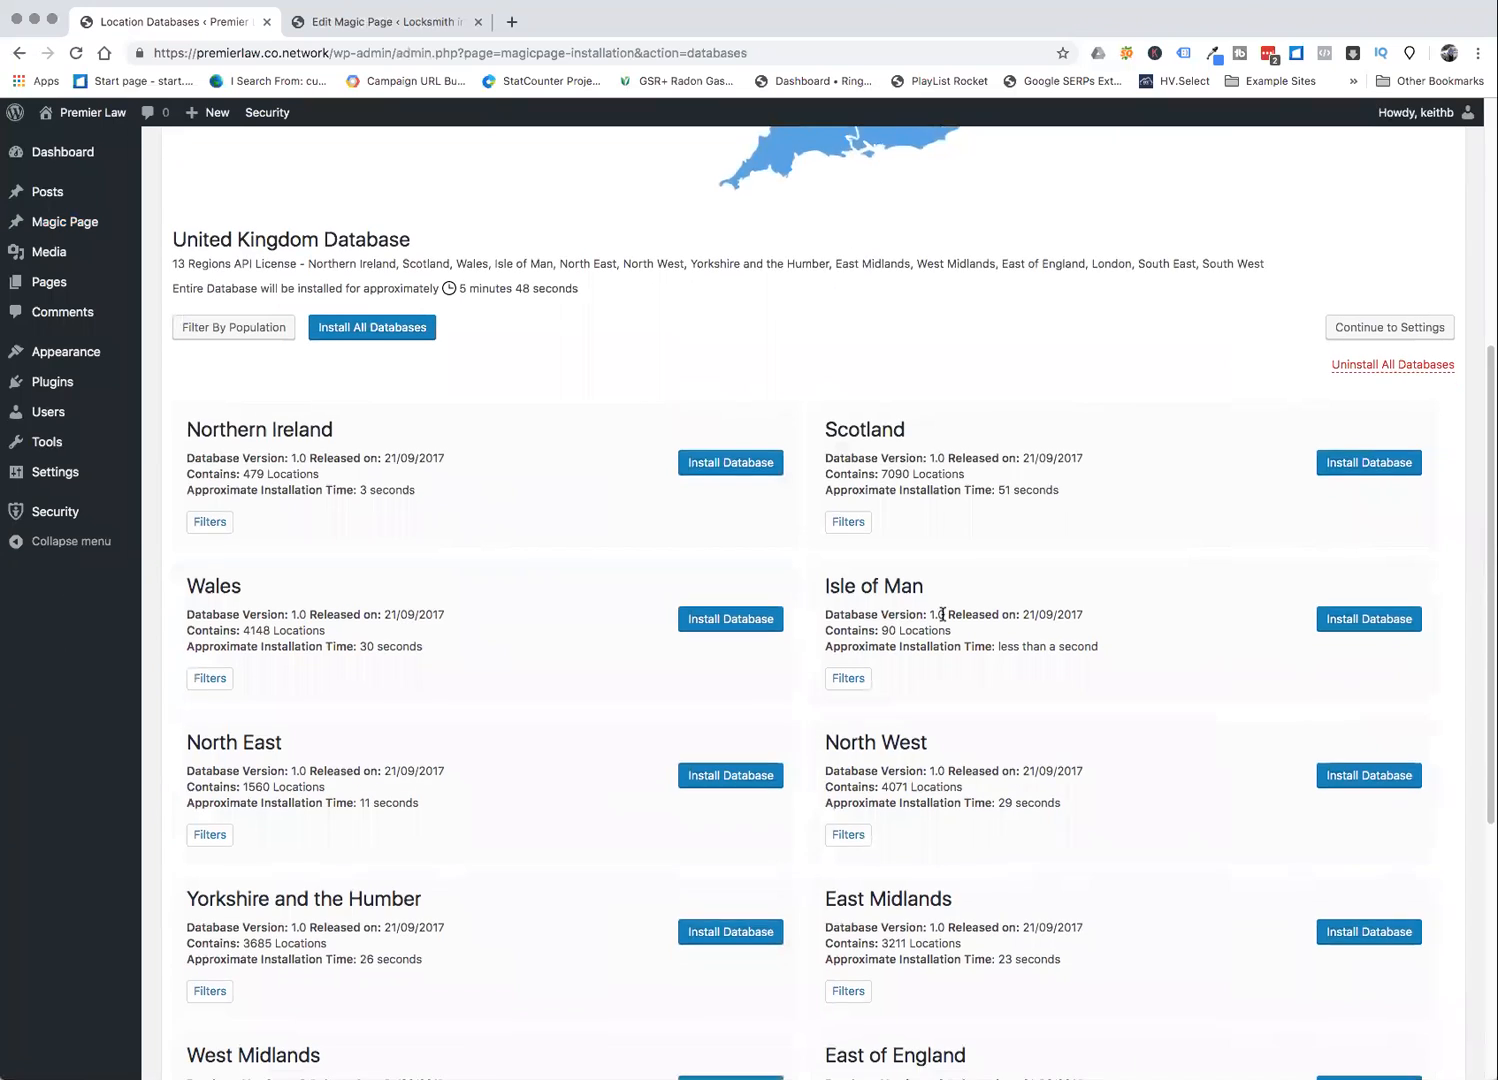
scroll(942, 615, "down", 1)
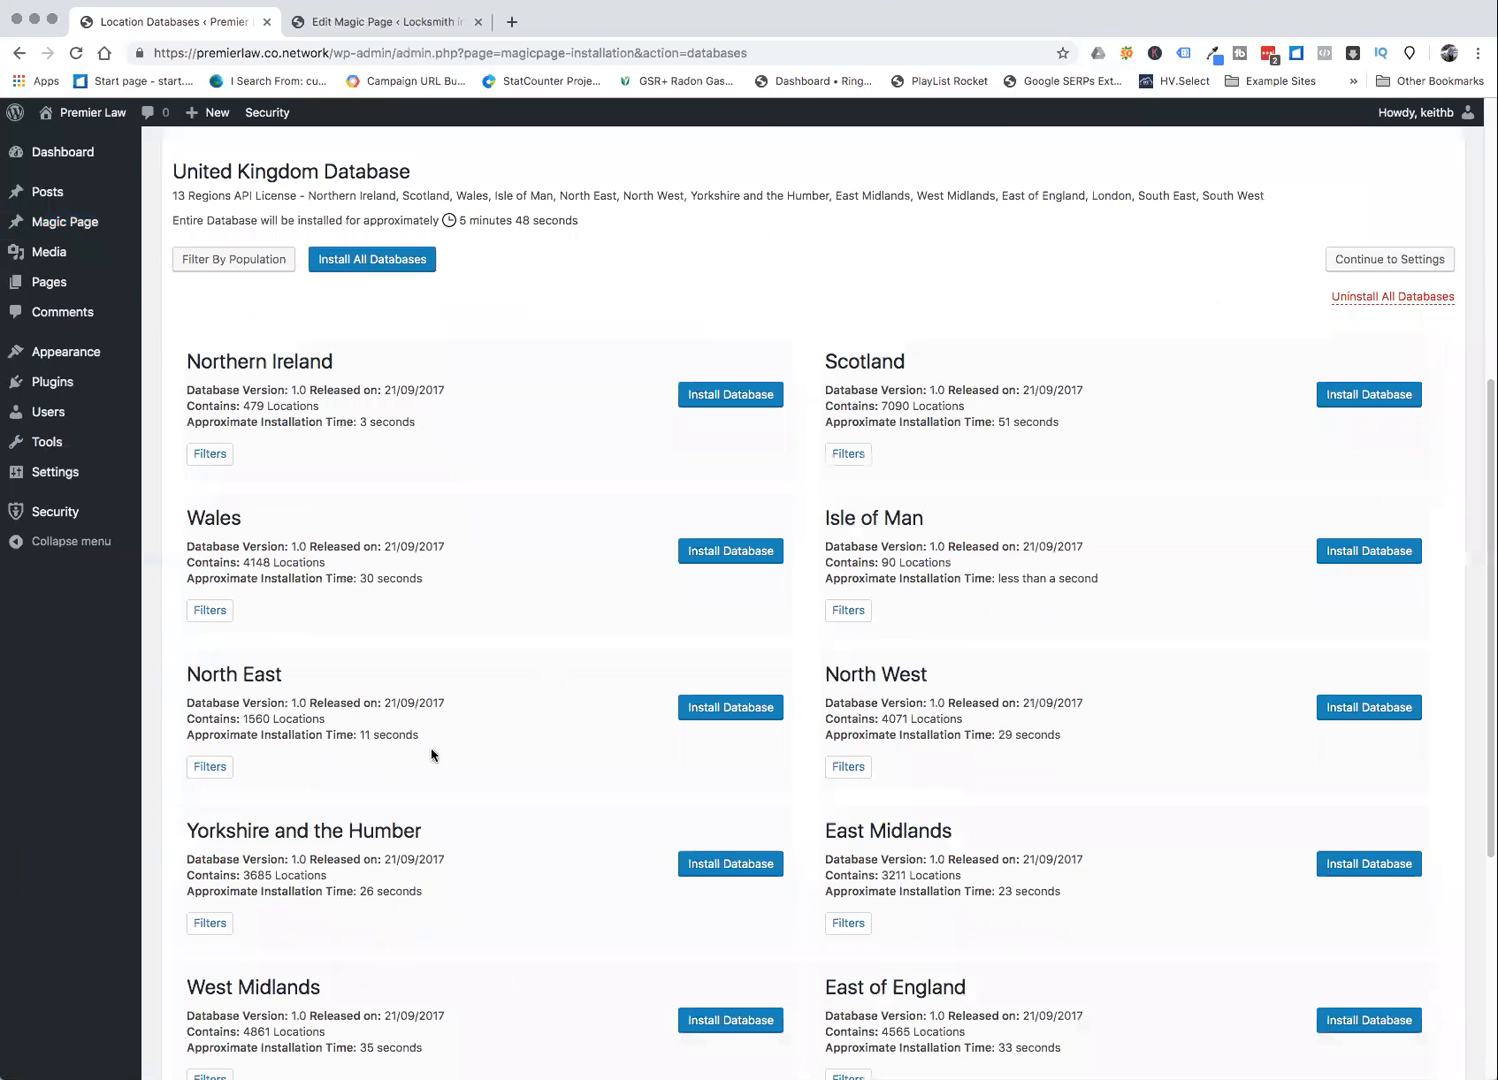
left_click(209, 767)
left_click(587, 511)
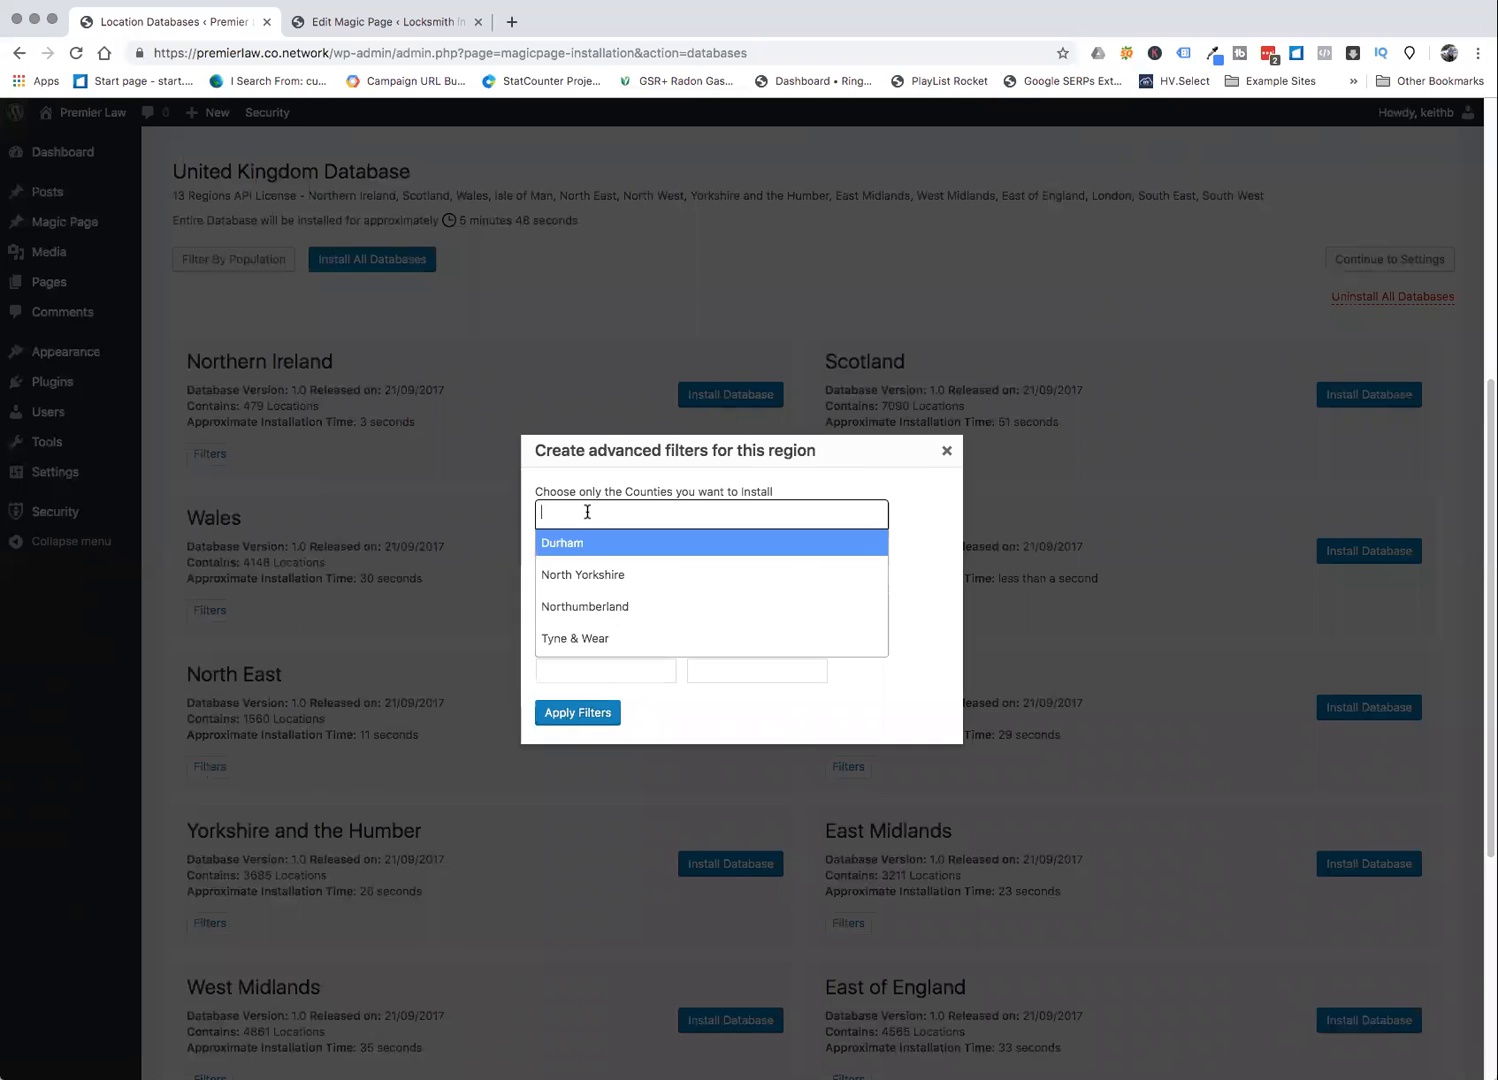
left_click(916, 605)
left_click(627, 575)
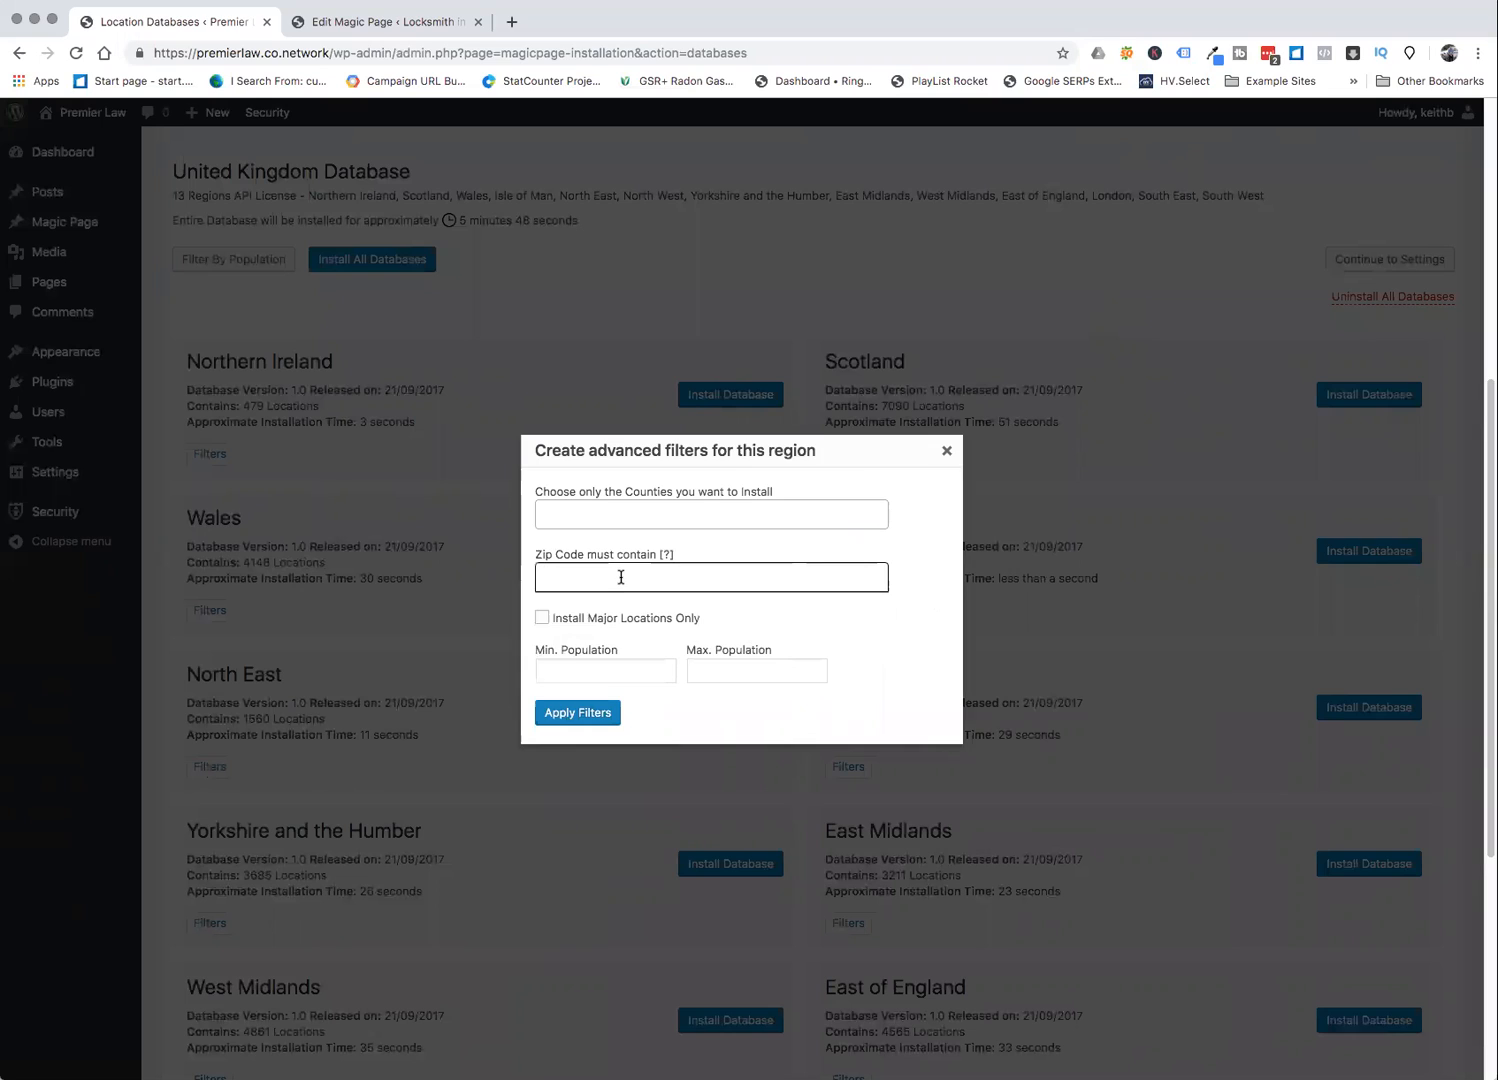
left_click(592, 508)
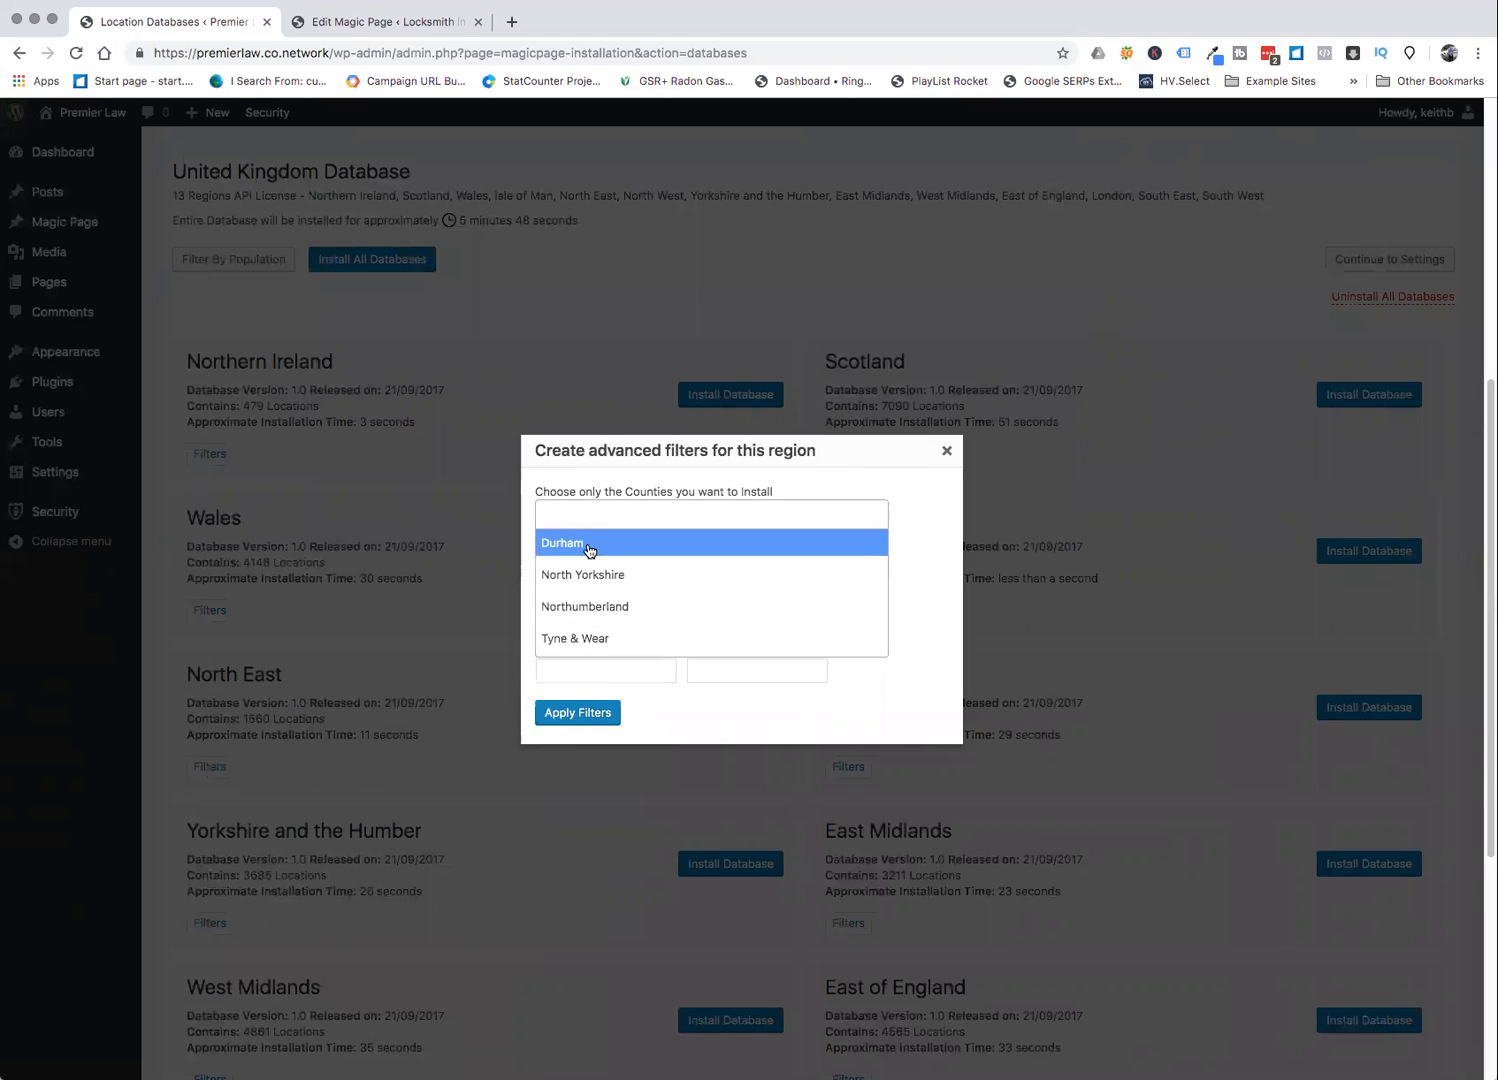
left_click(590, 545)
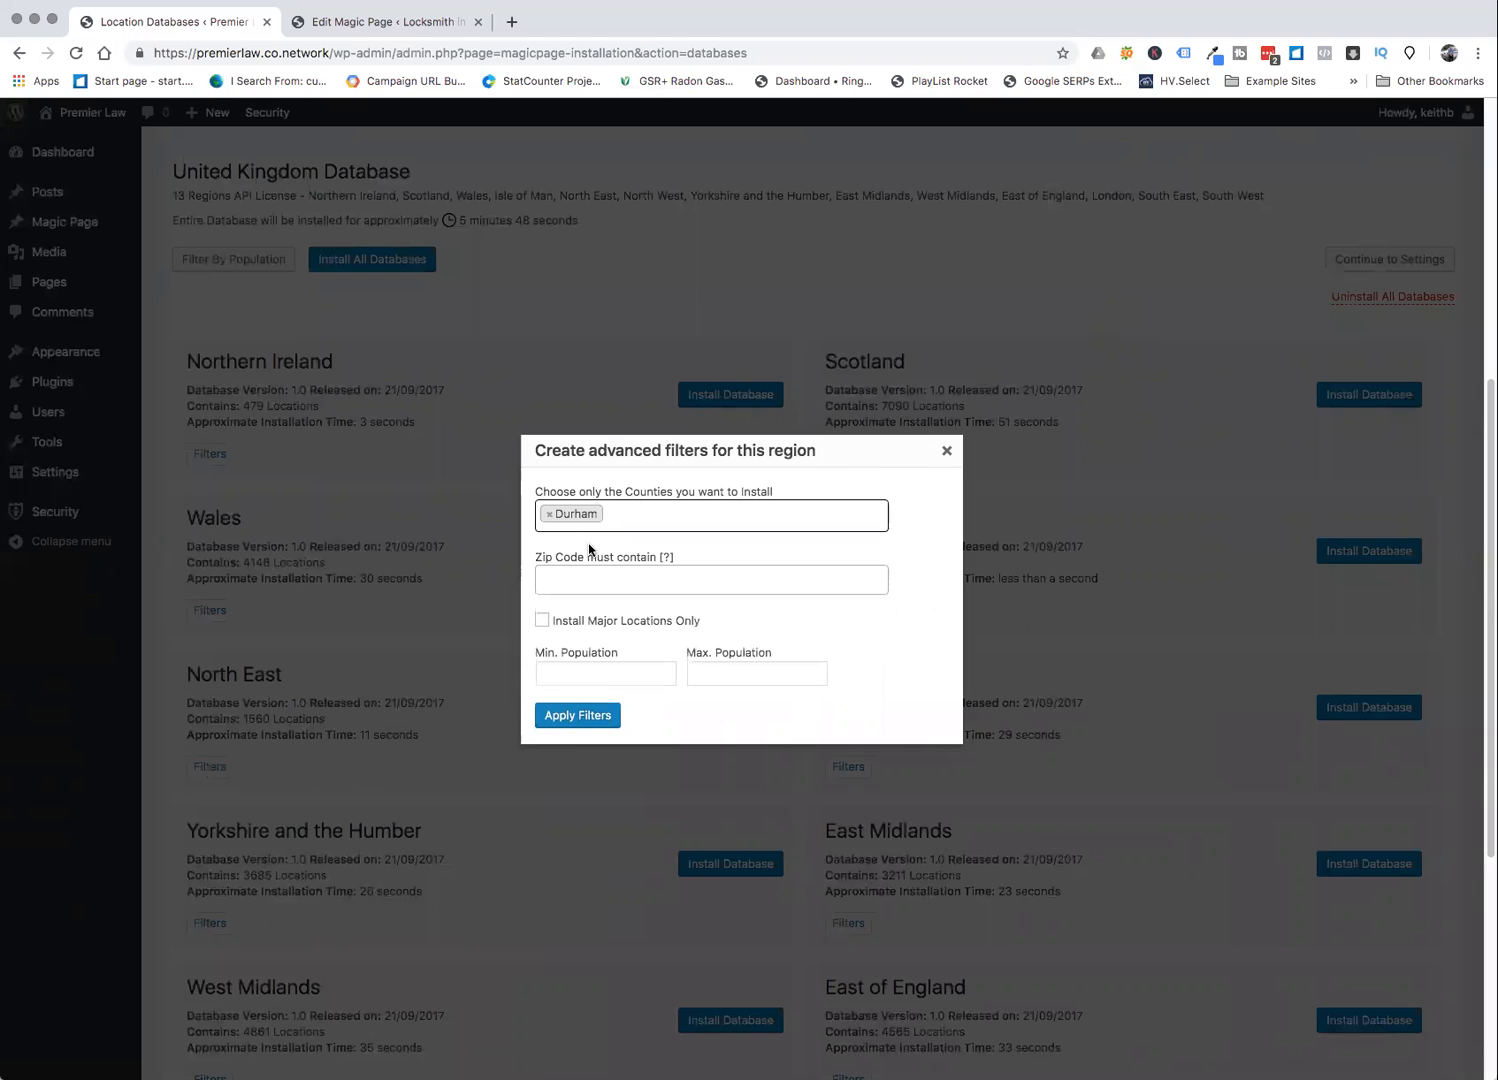
left_click(614, 682)
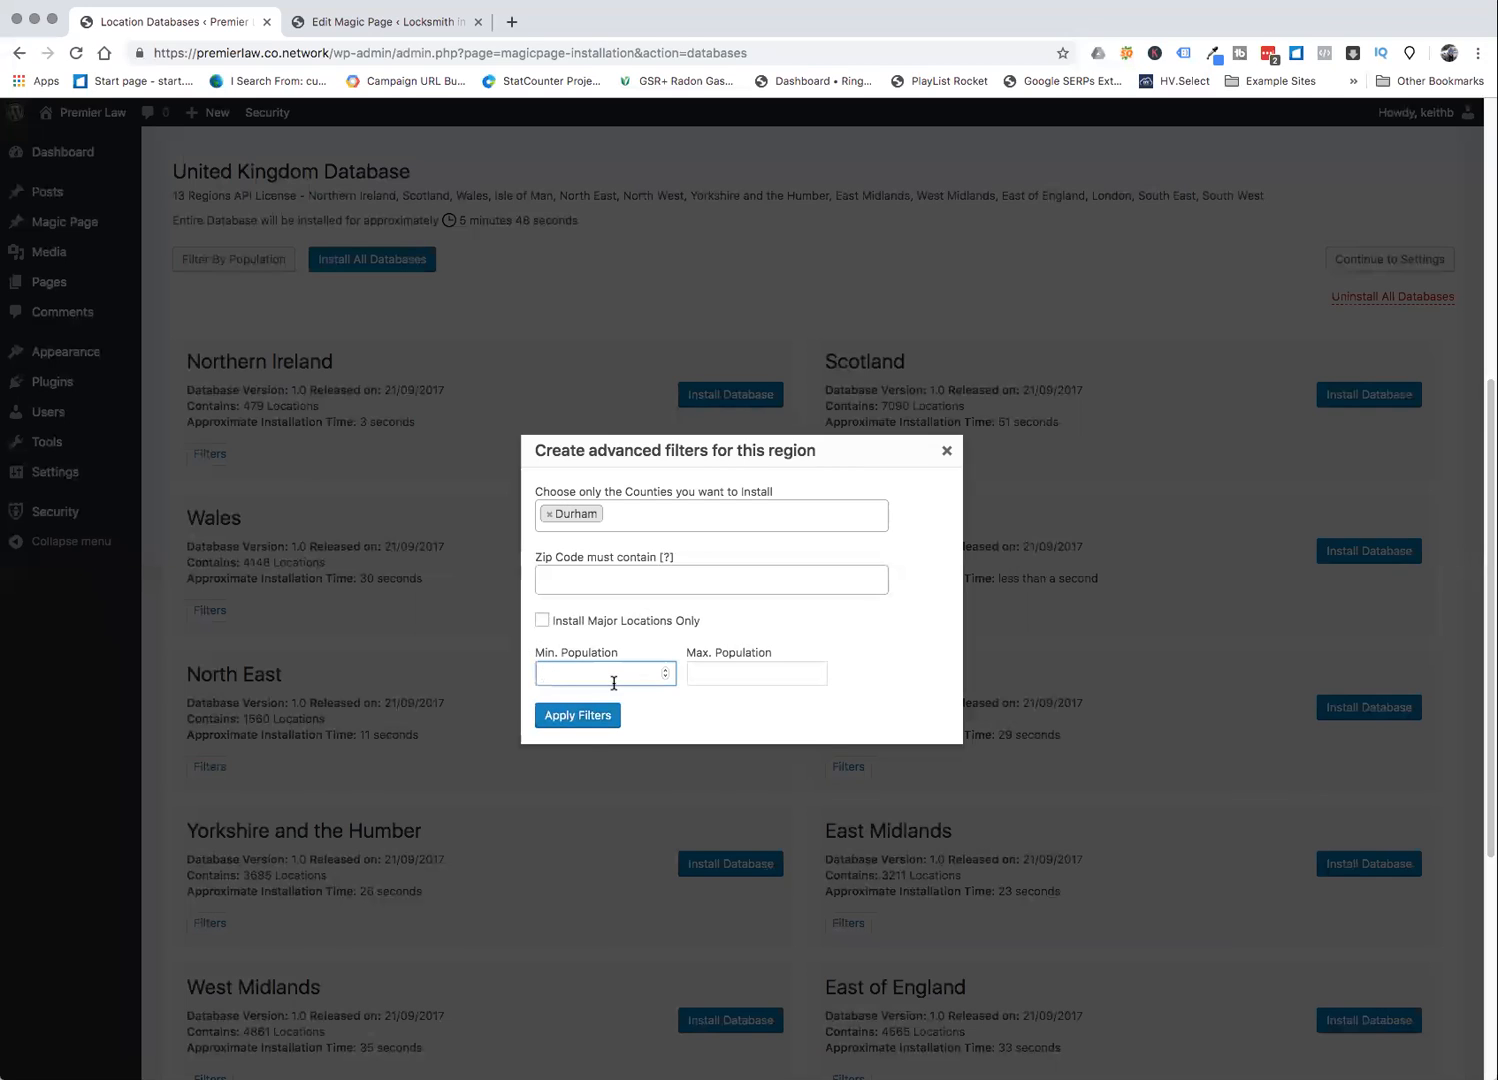
type("5000")
- Try %SR% as a required zip code pattern in the North East filters and remove it again
left_click(551, 580)
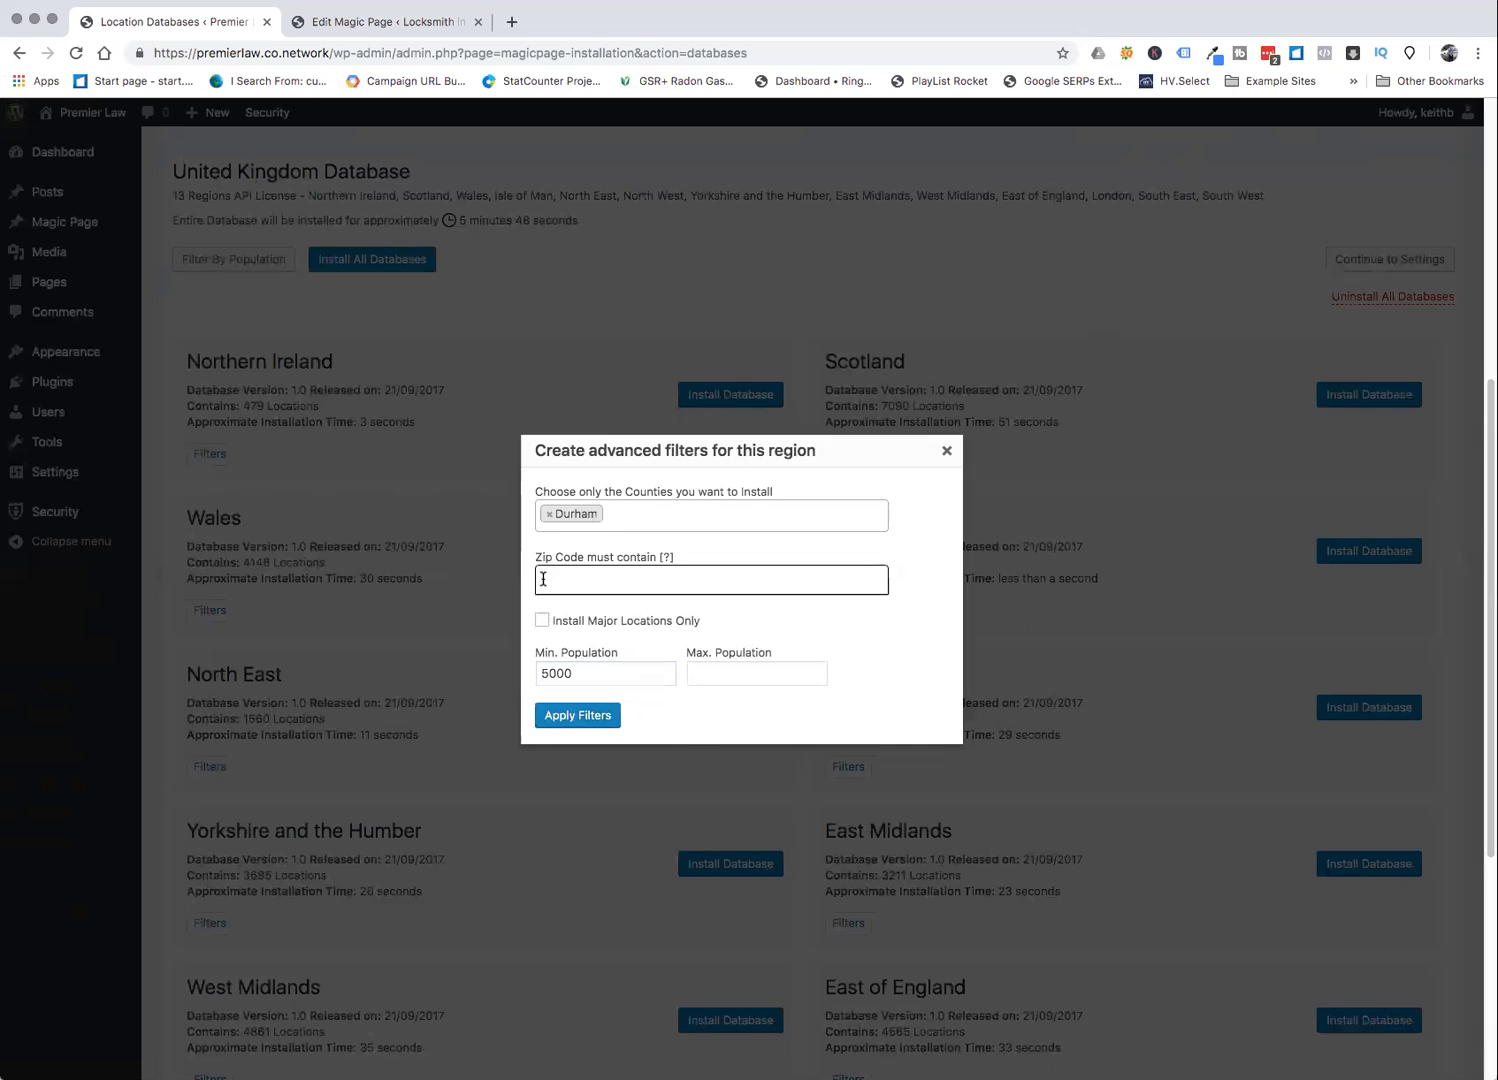
type("%SR%")
key("Return")
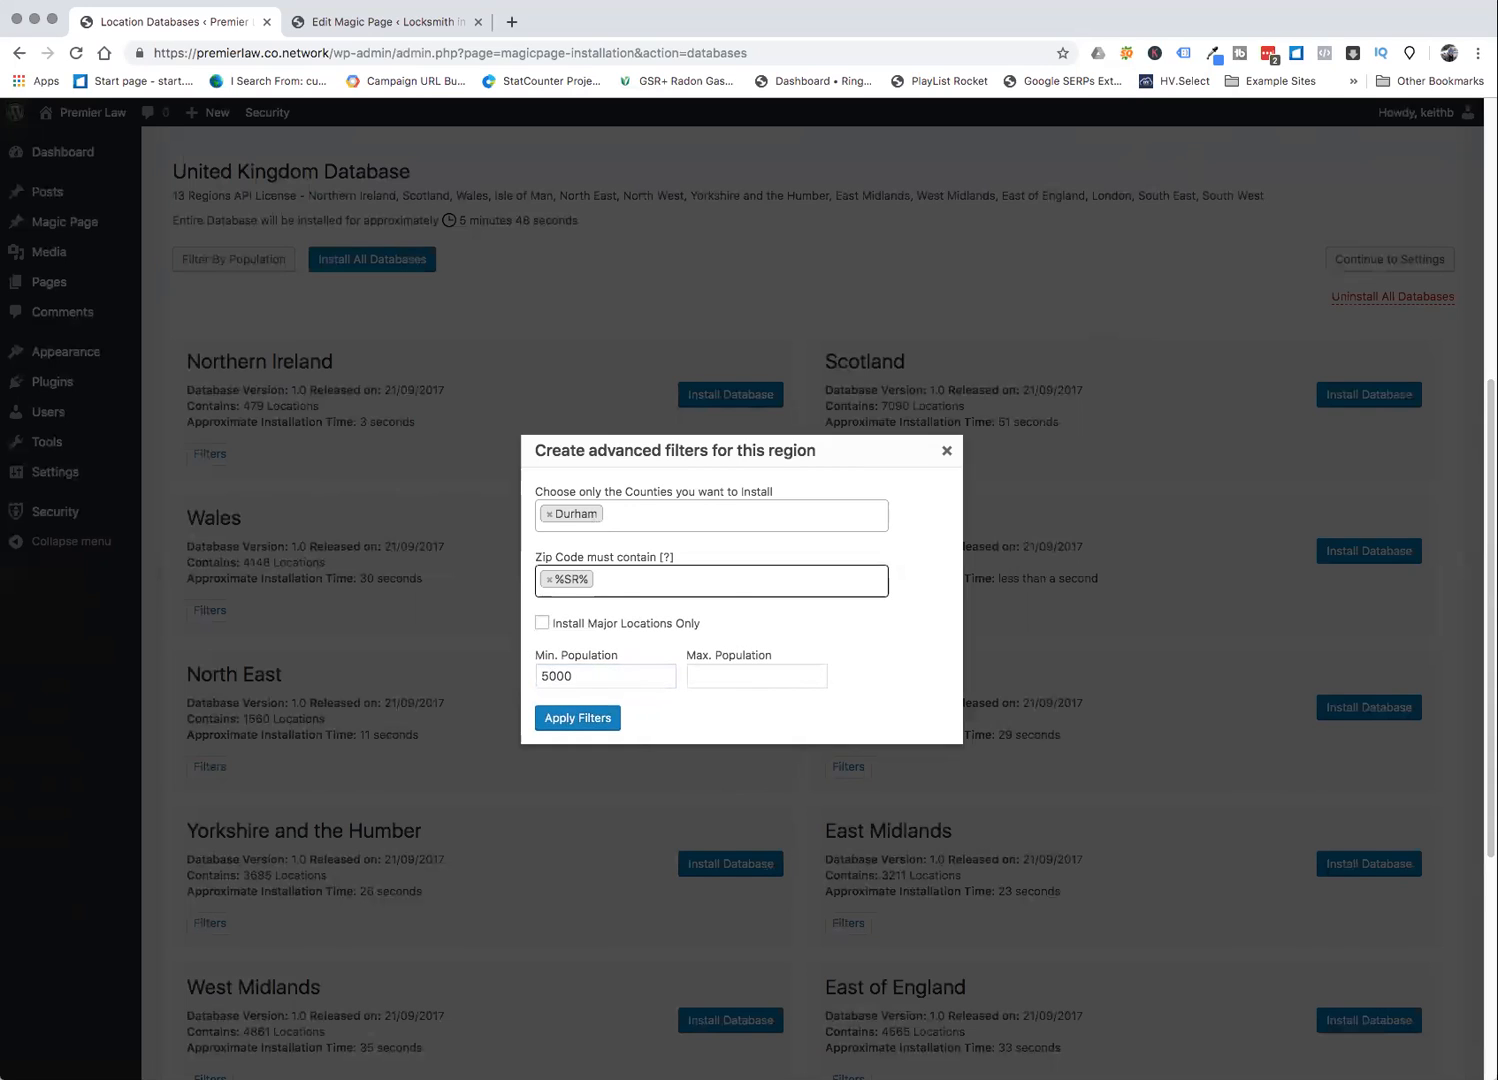
left_click(549, 579)
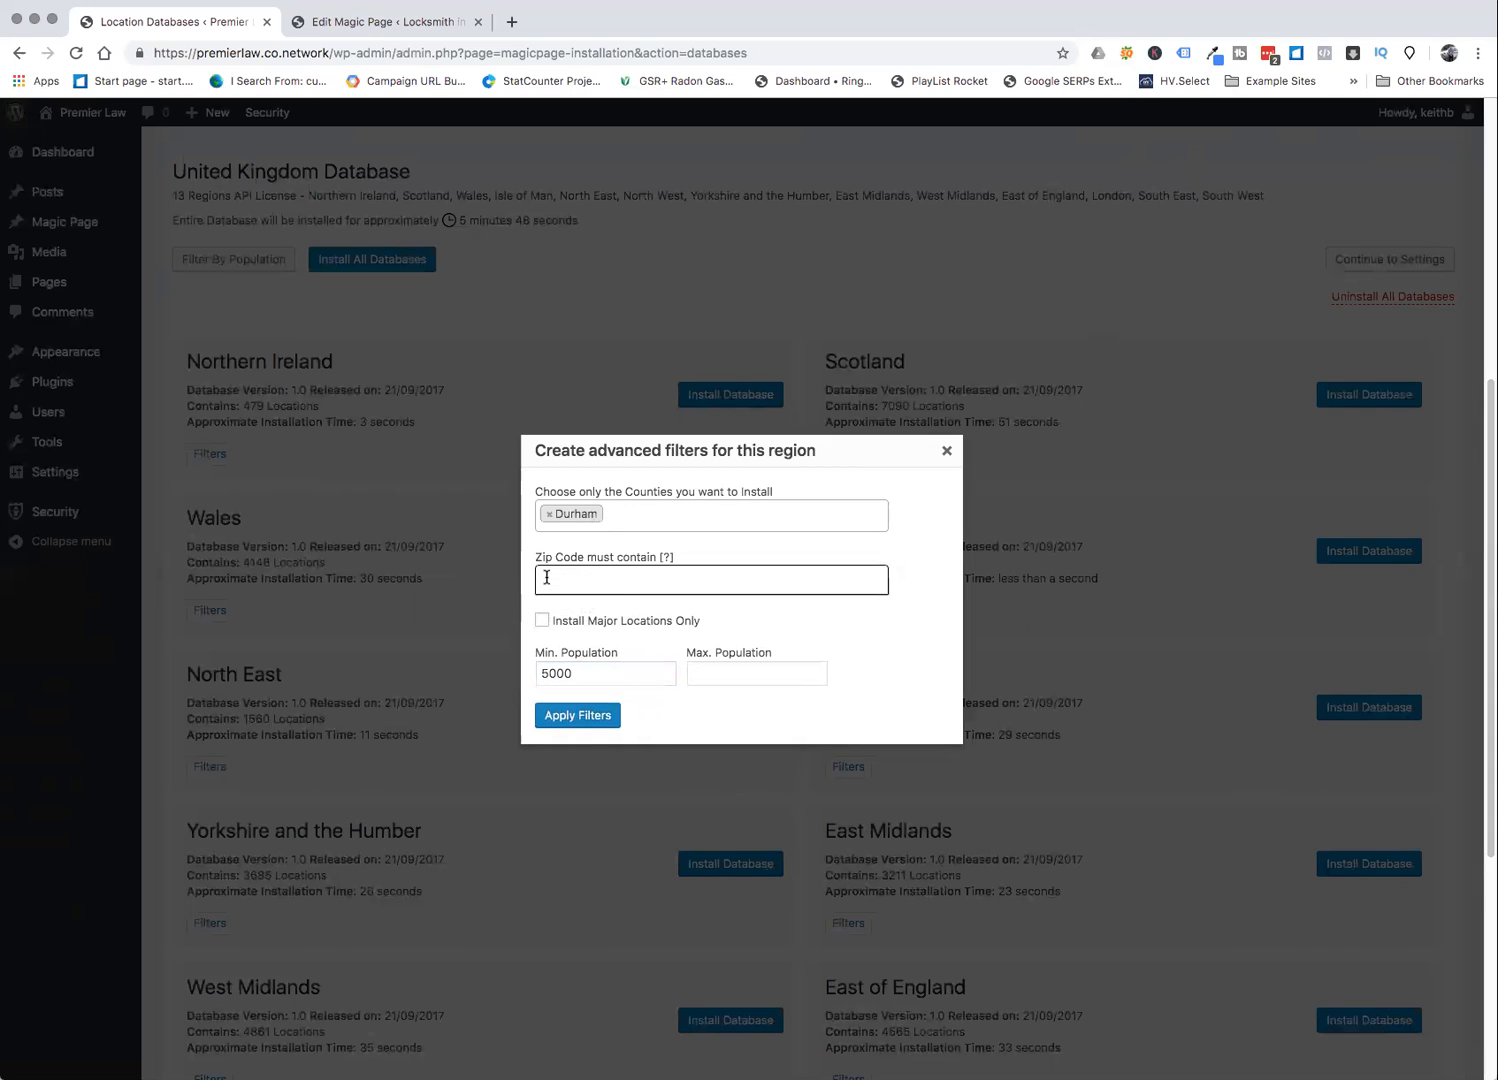
- Apply the North East filters, install that region's database and continue to the Magic Page settings
left_click(586, 718)
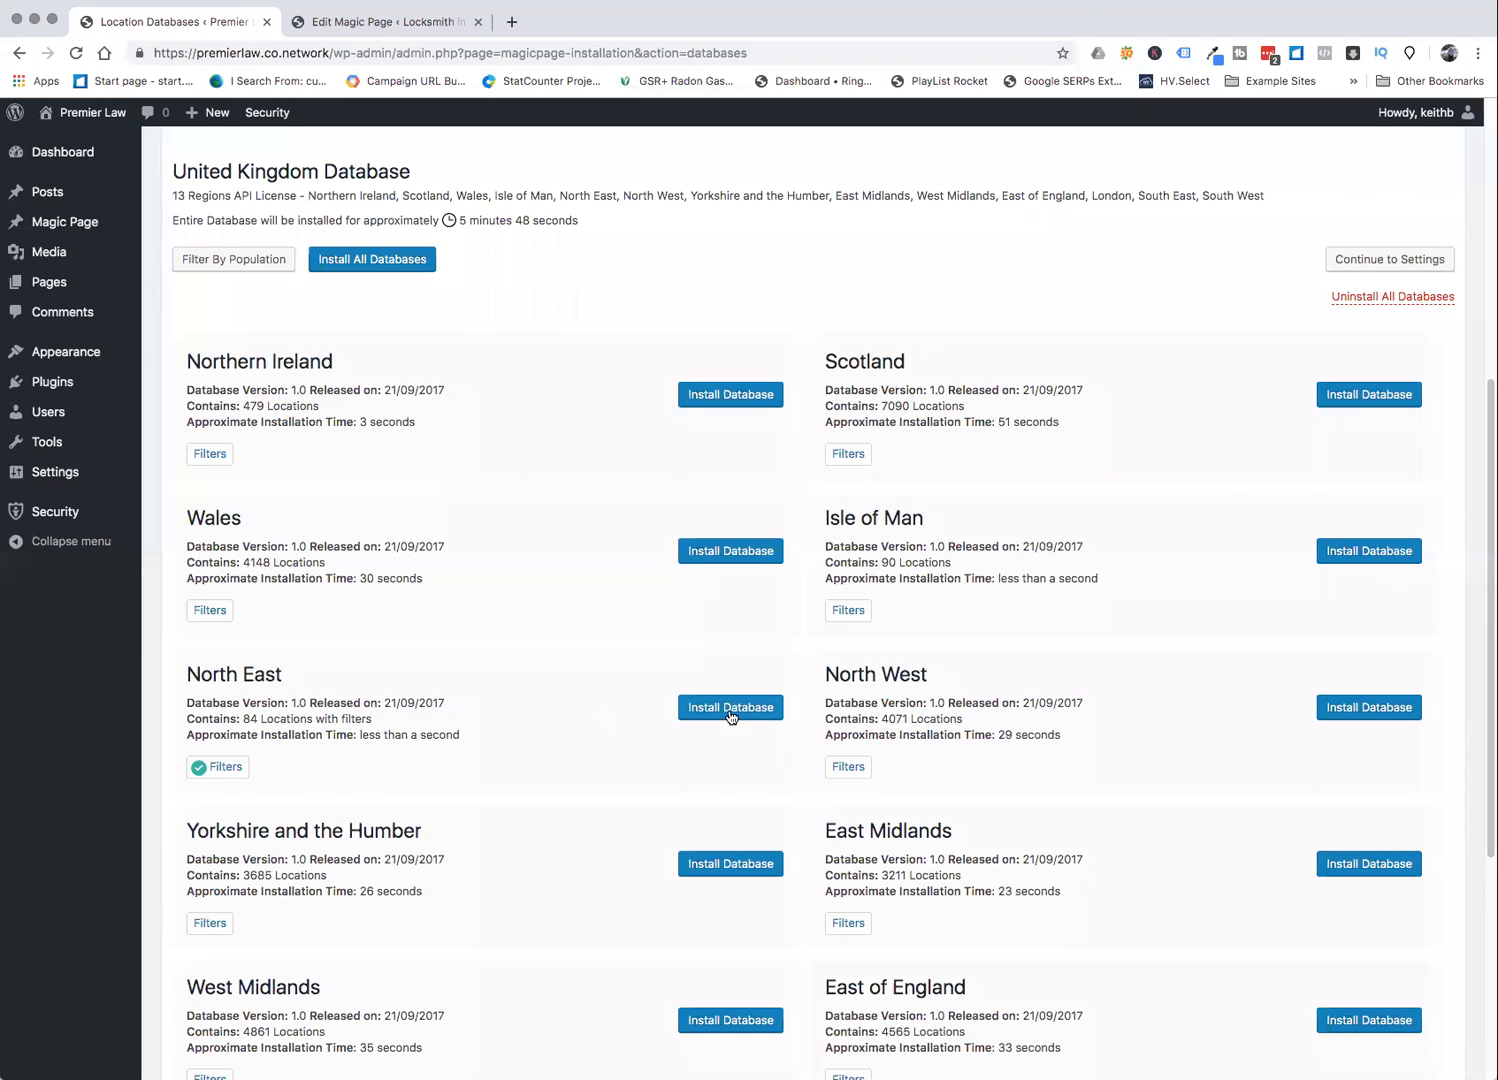
left_click(730, 712)
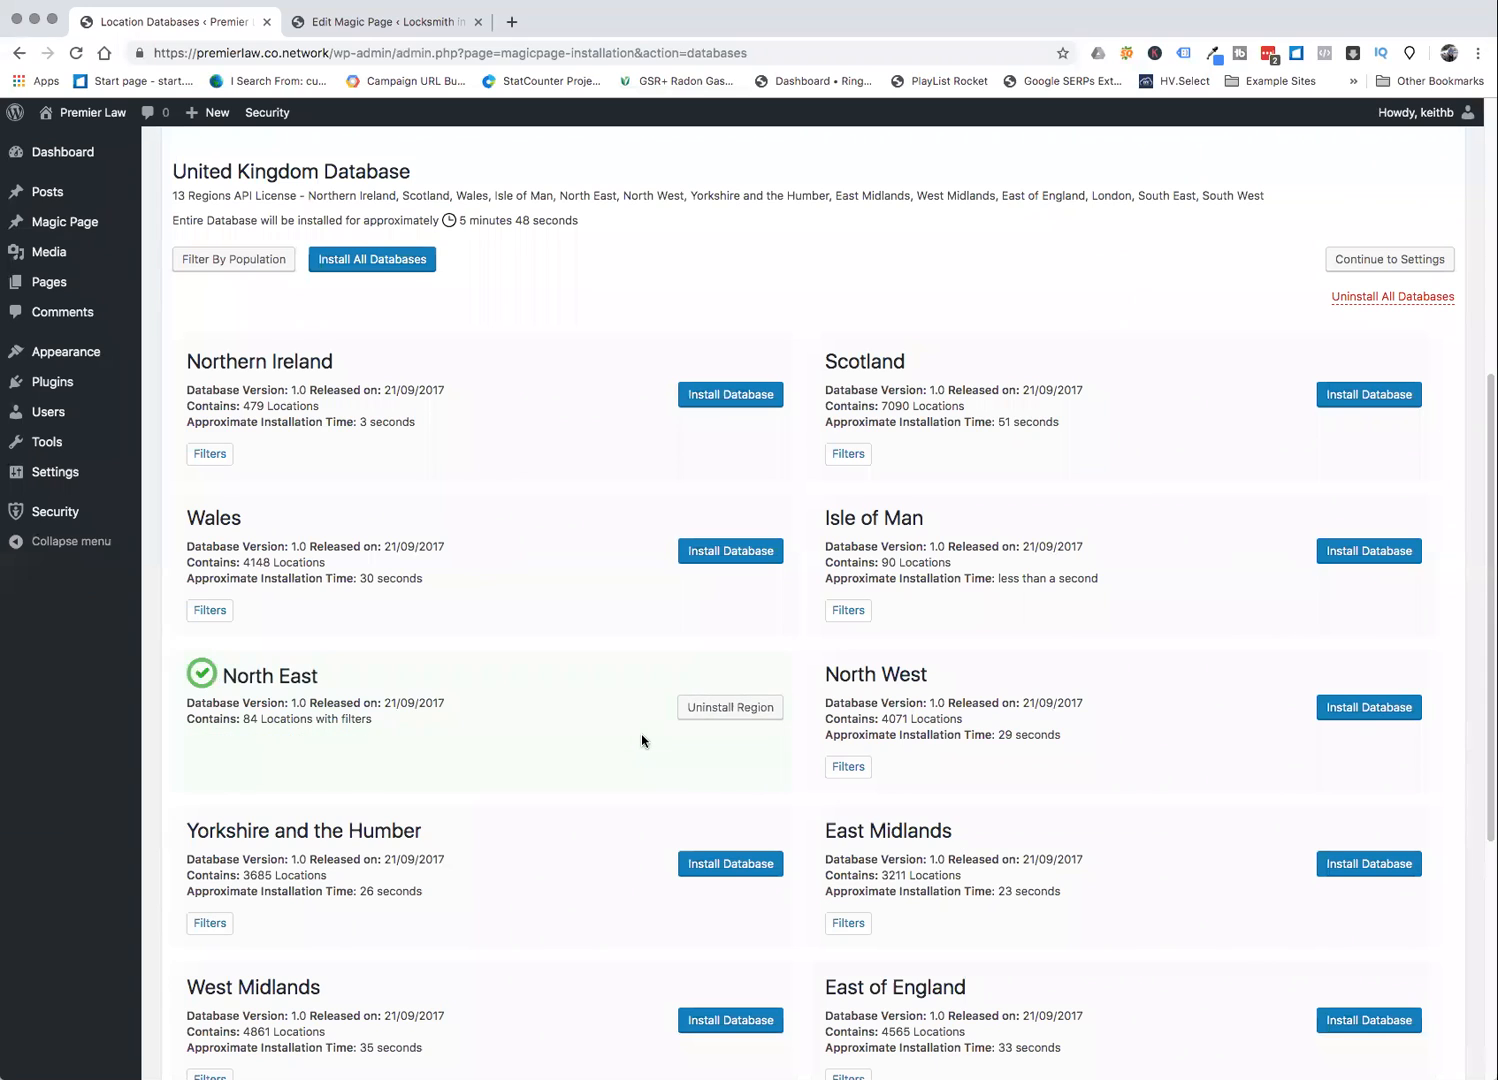
left_click(1361, 261)
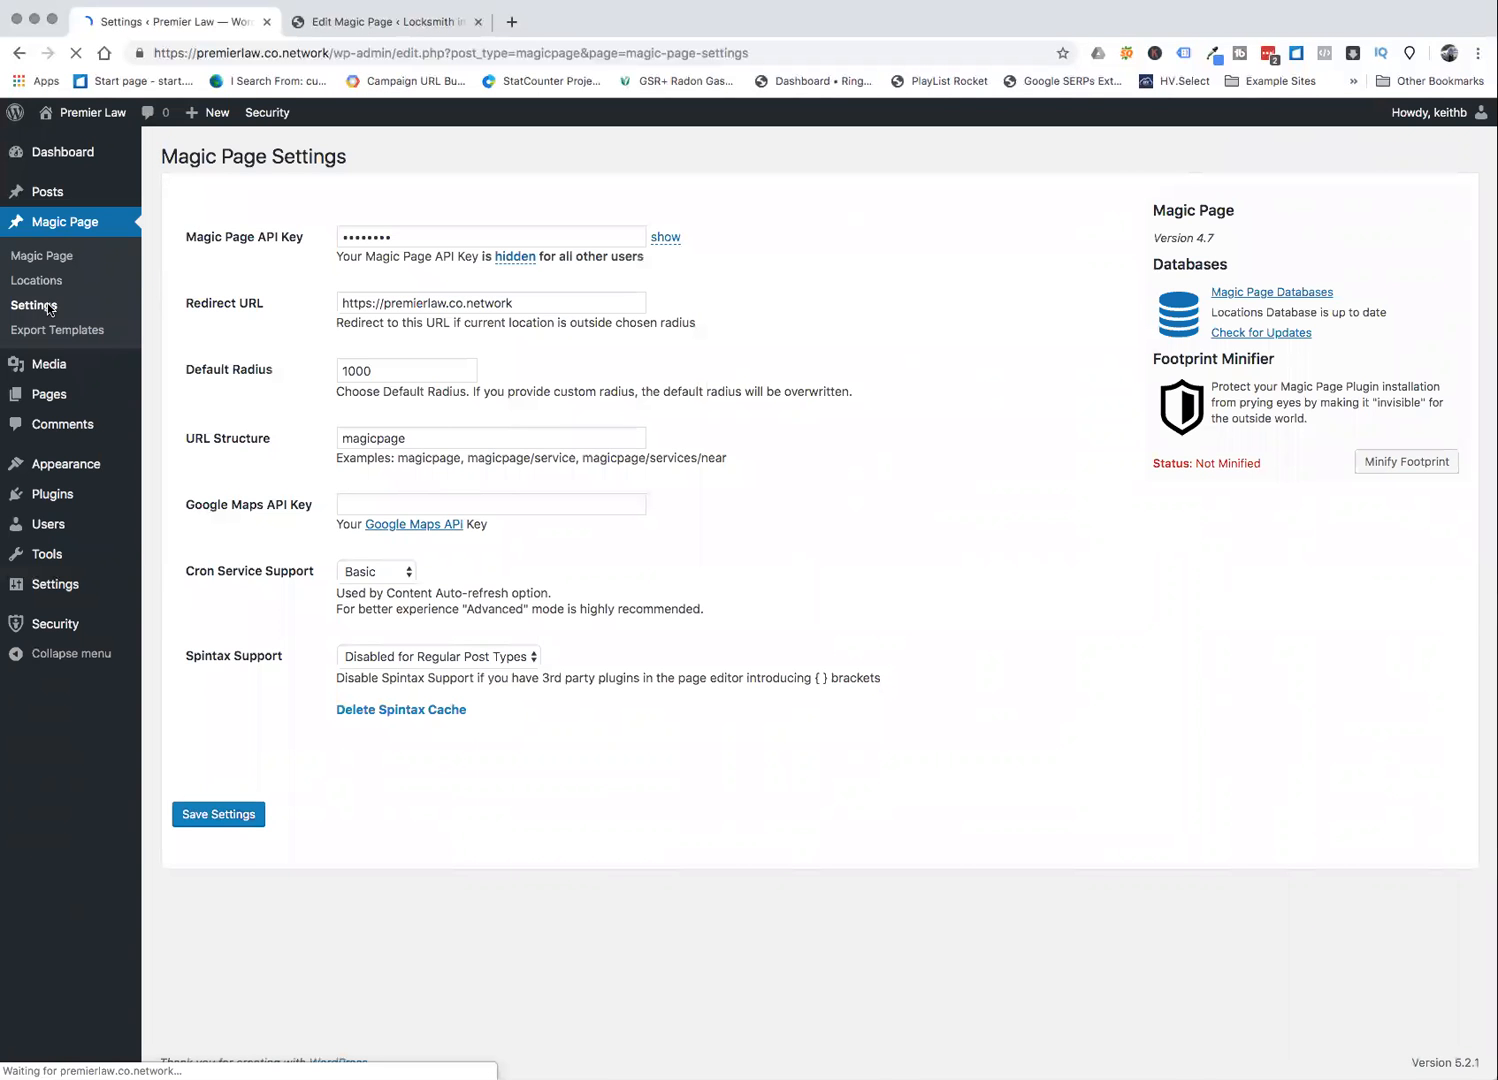
- Open the SEO Services Magic Page for editing, add Peterlee, SR8 1, North East as its location and update the page
left_click(45, 259)
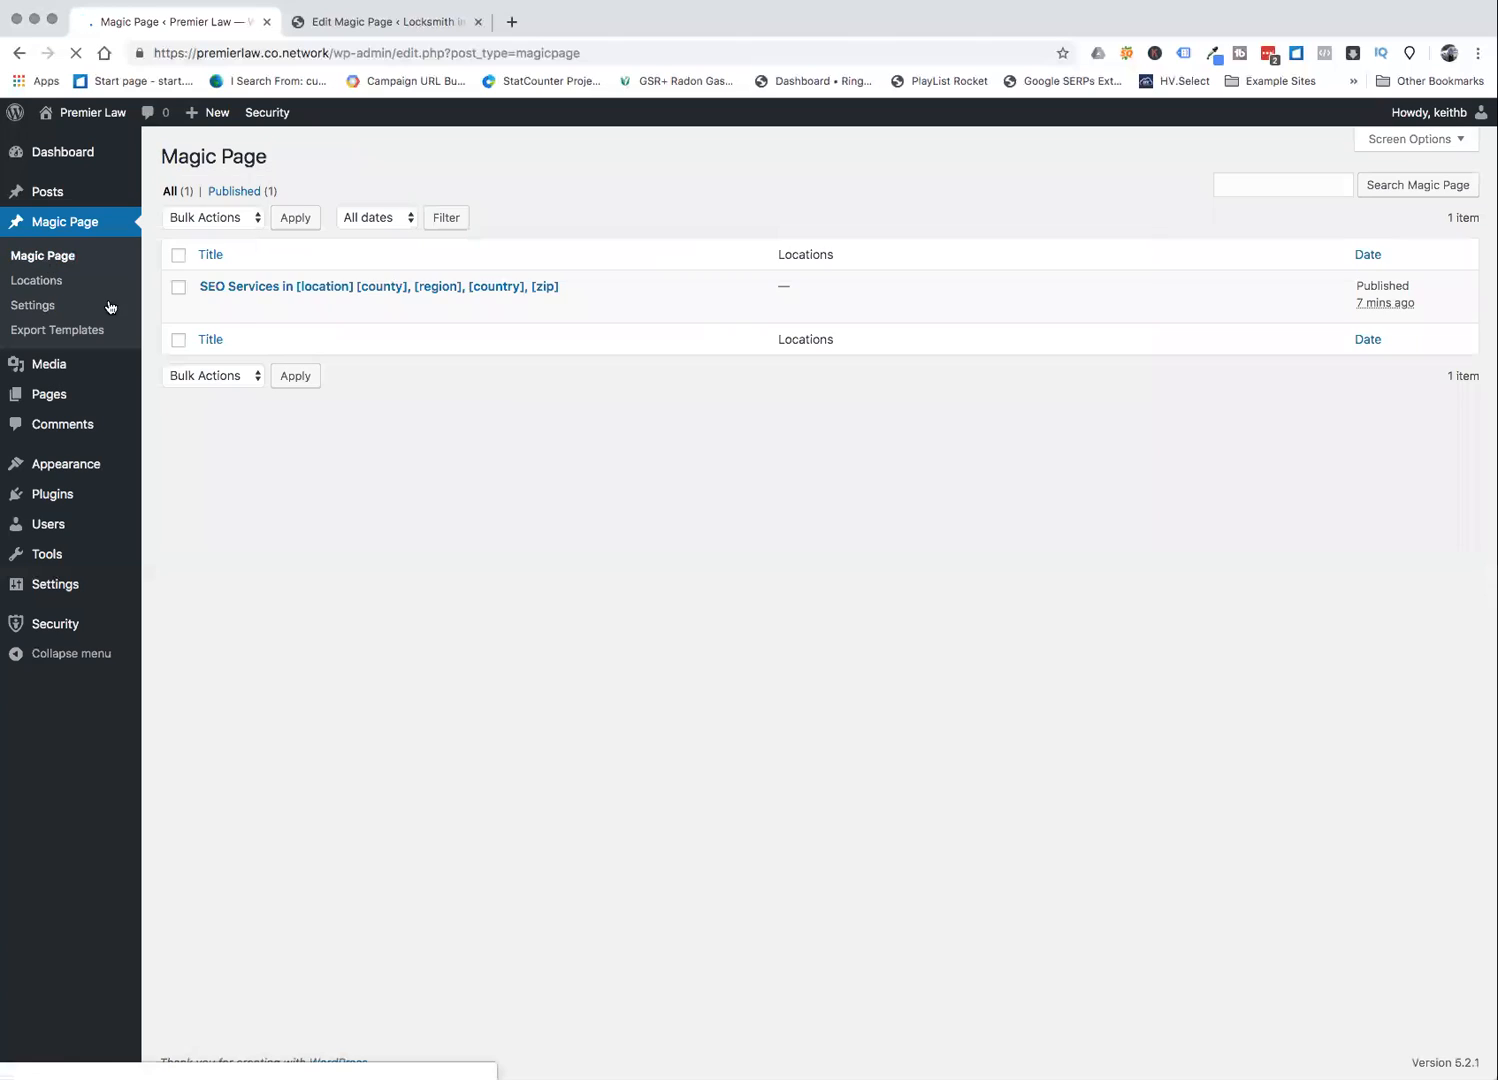
left_click(211, 309)
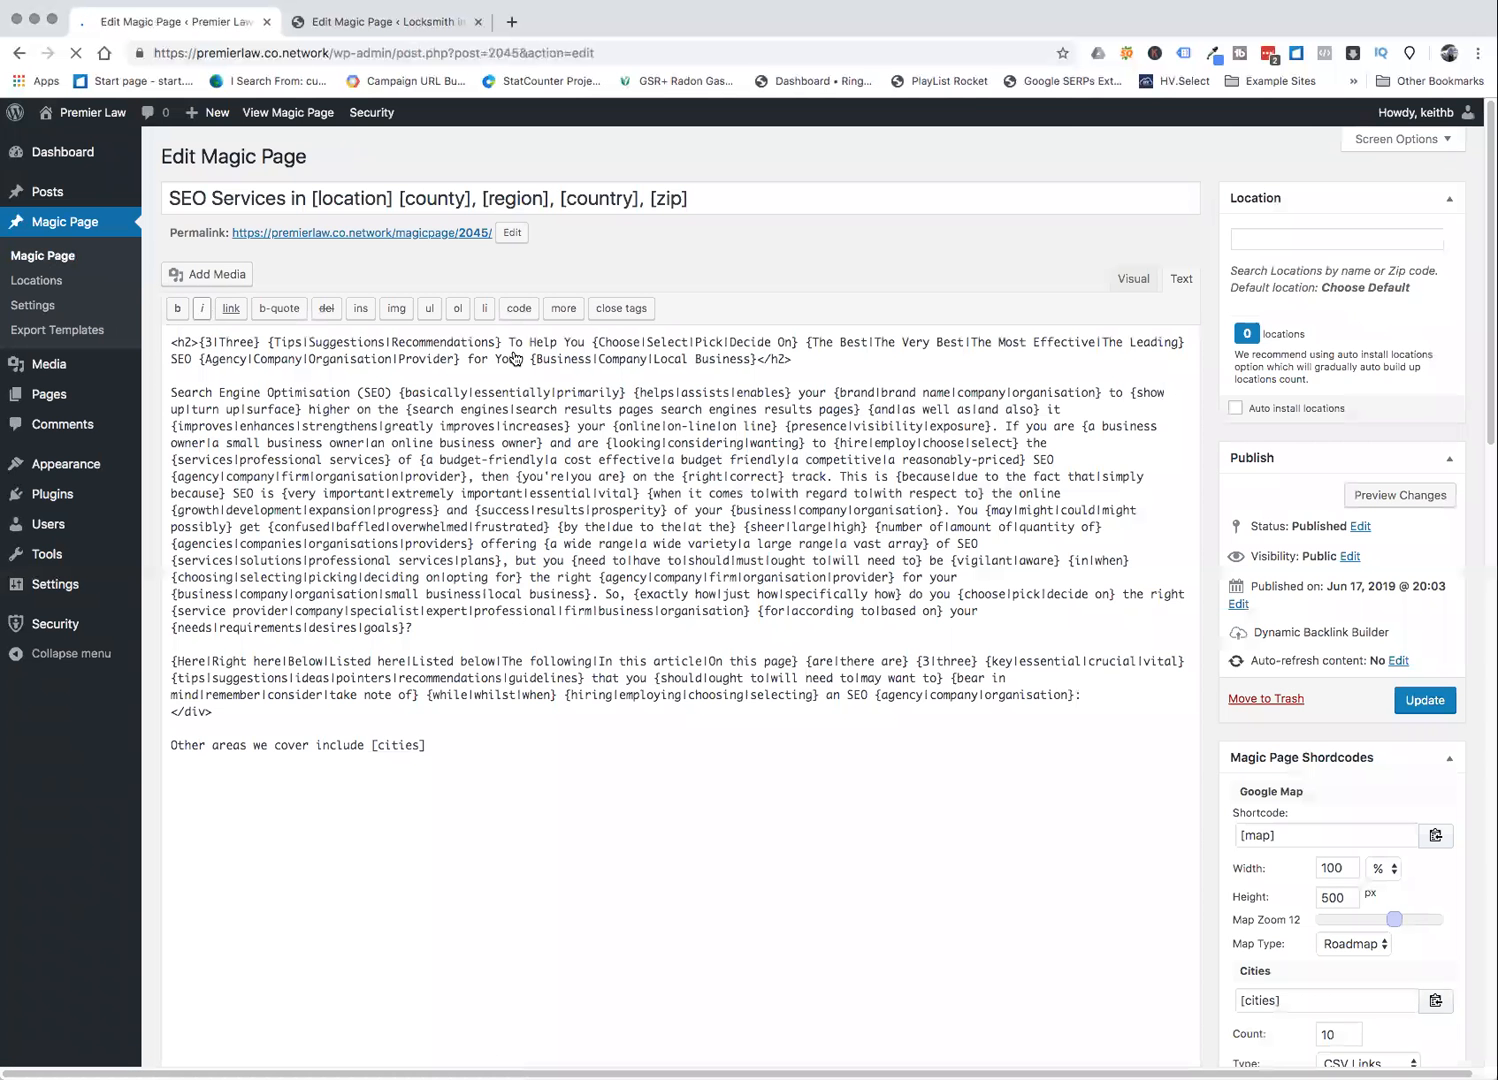
left_click(1263, 238)
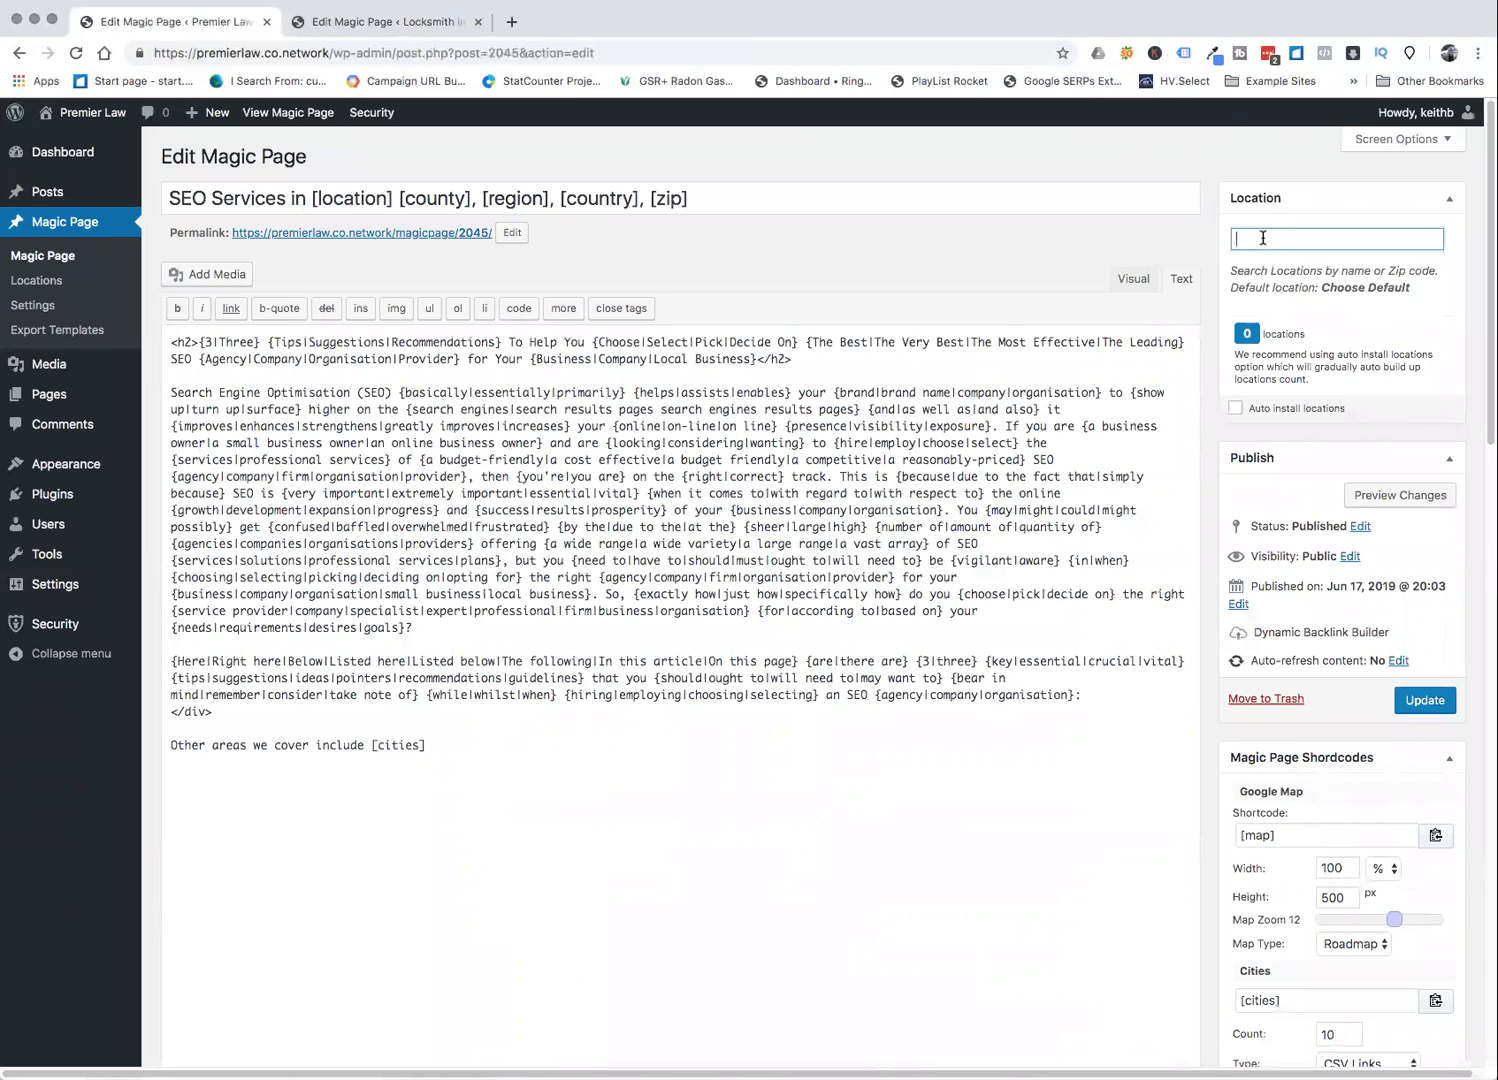
type("peter")
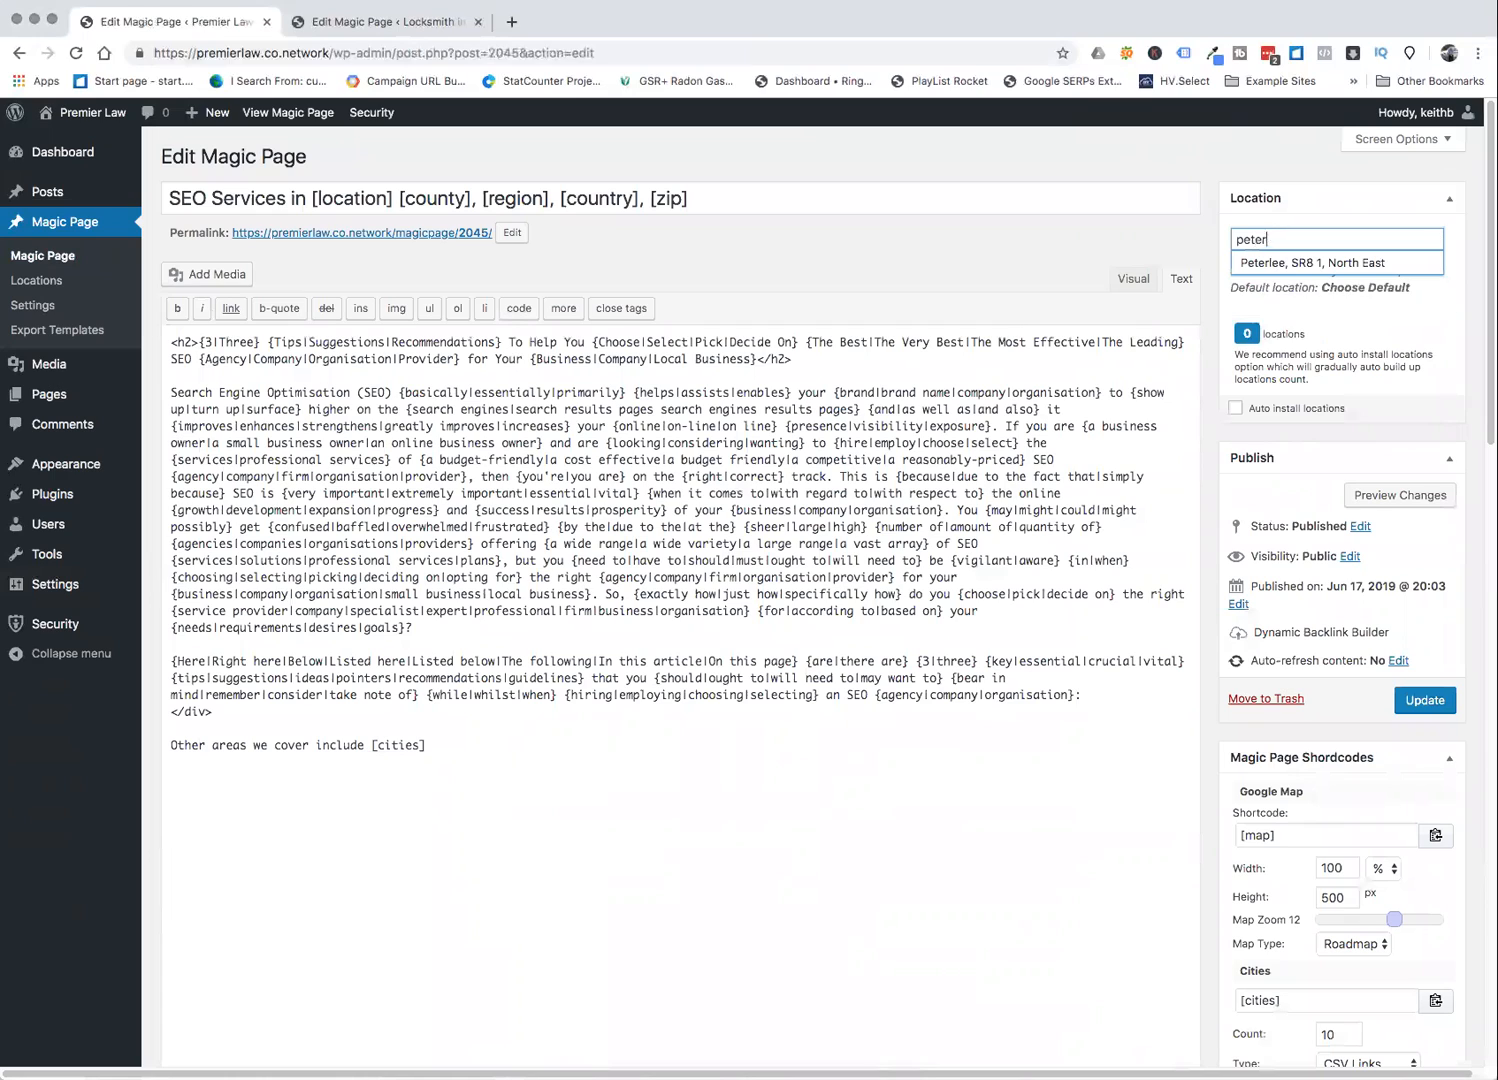
left_click(1272, 264)
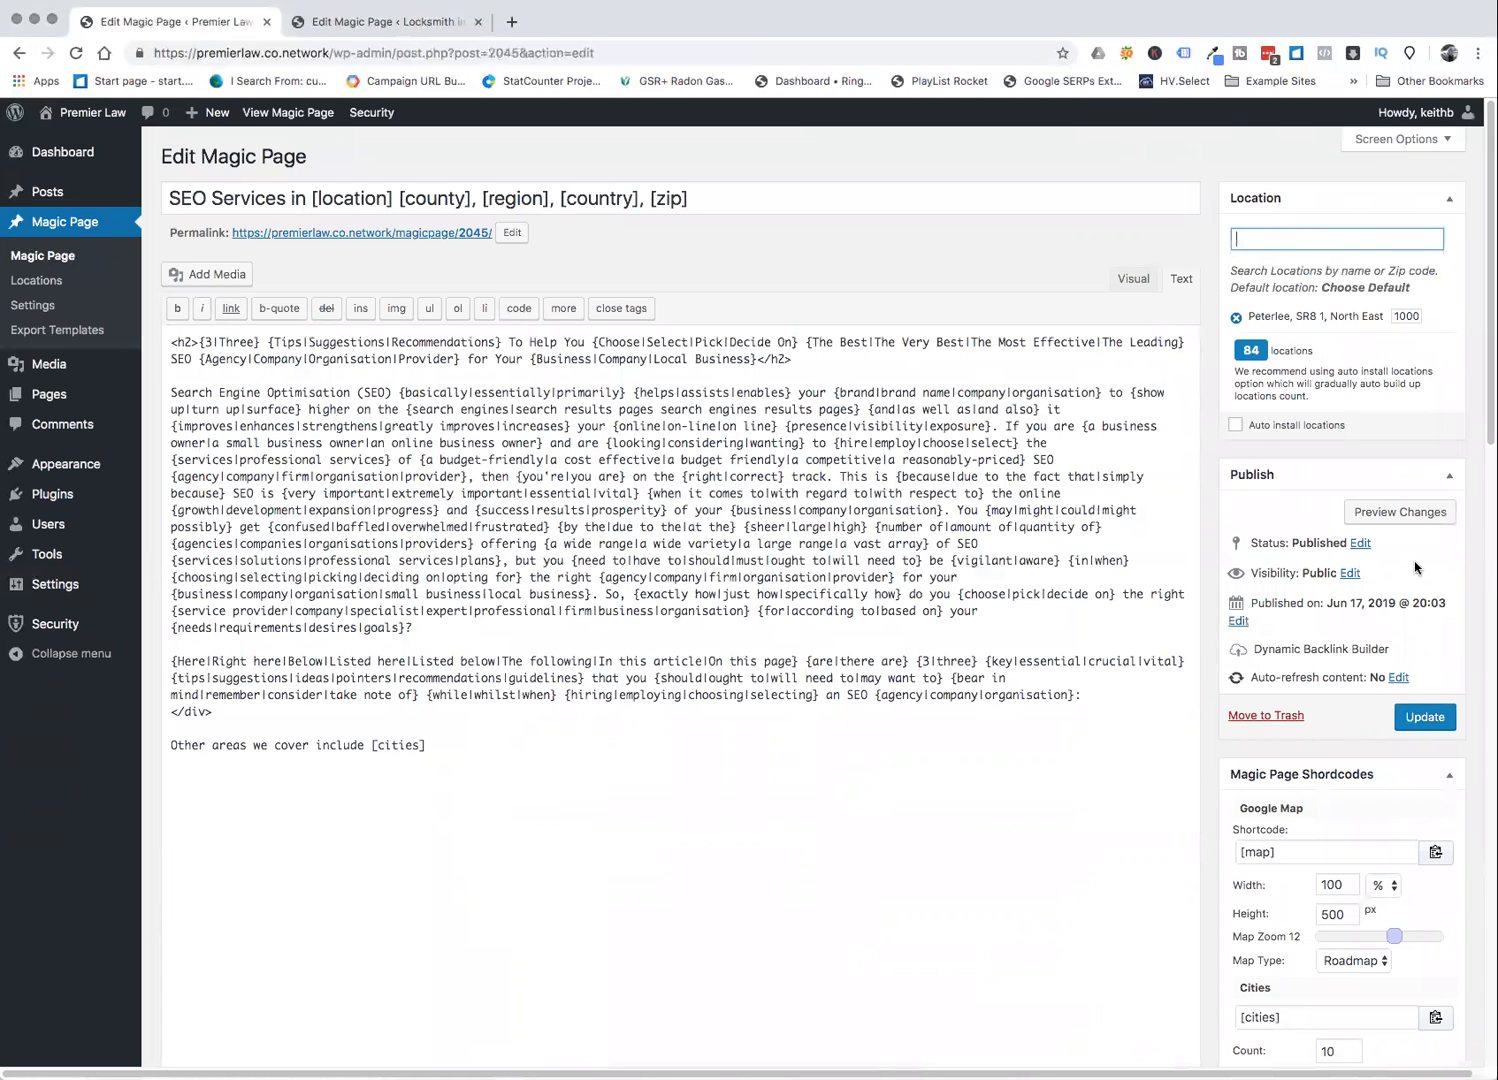
left_click(1422, 719)
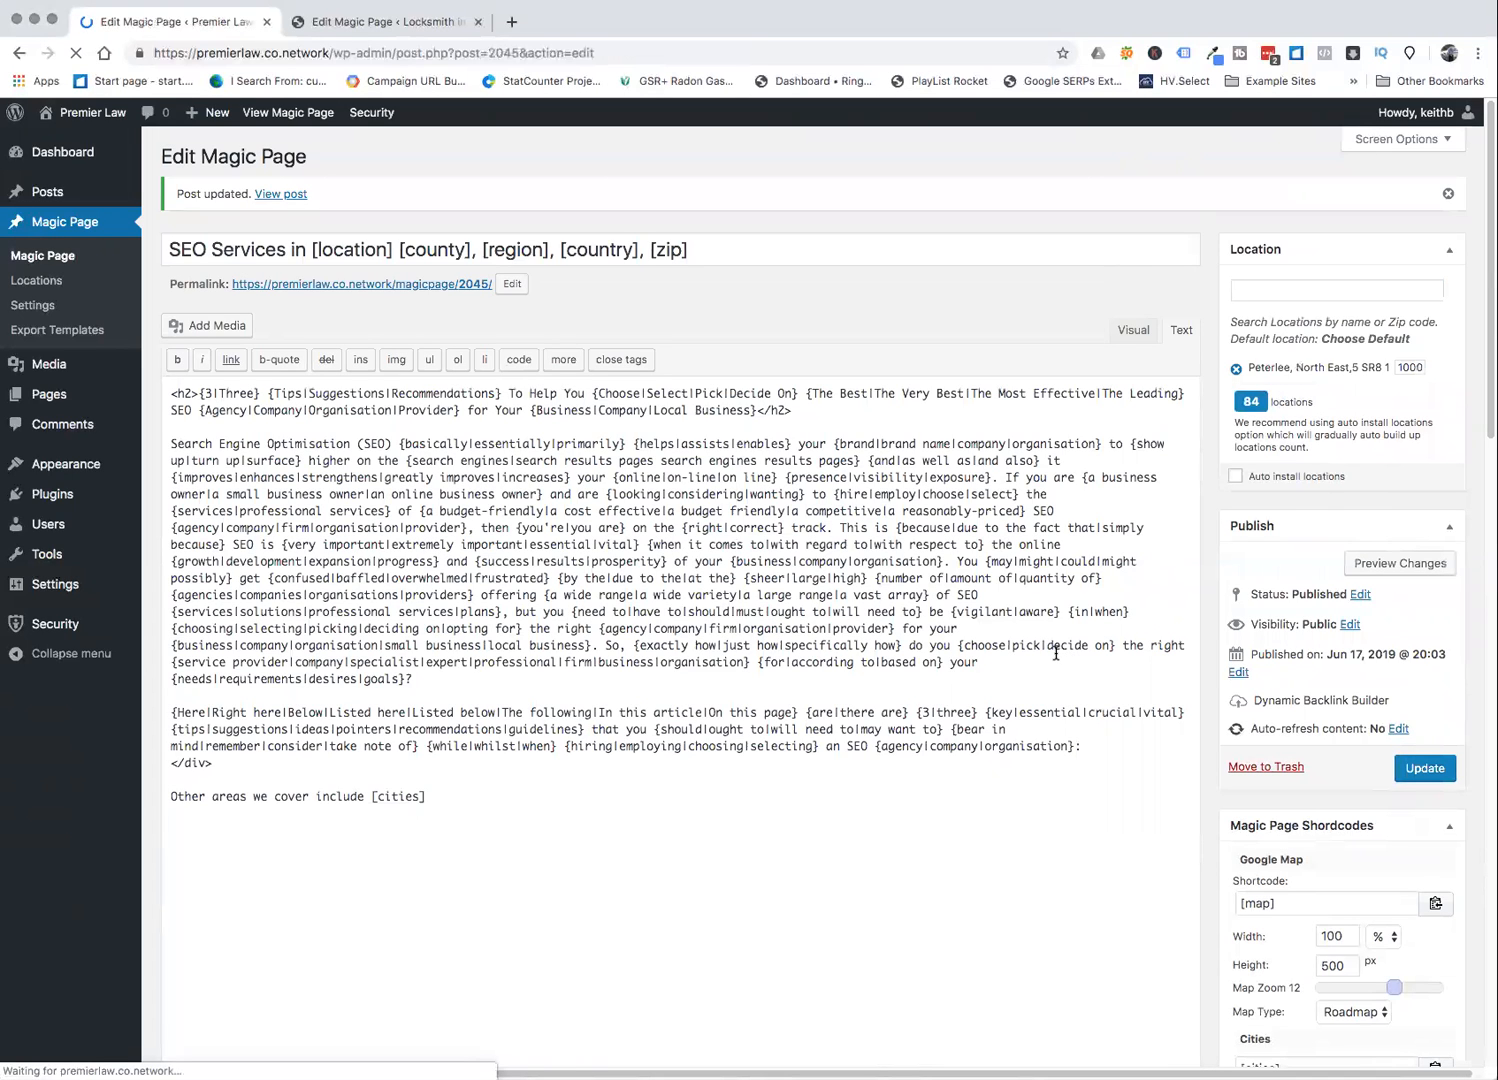
- Open the Dynamic Backlink Builder past its compatibility check and enable Install in Subdirectory for the HTML output
left_click(1309, 706)
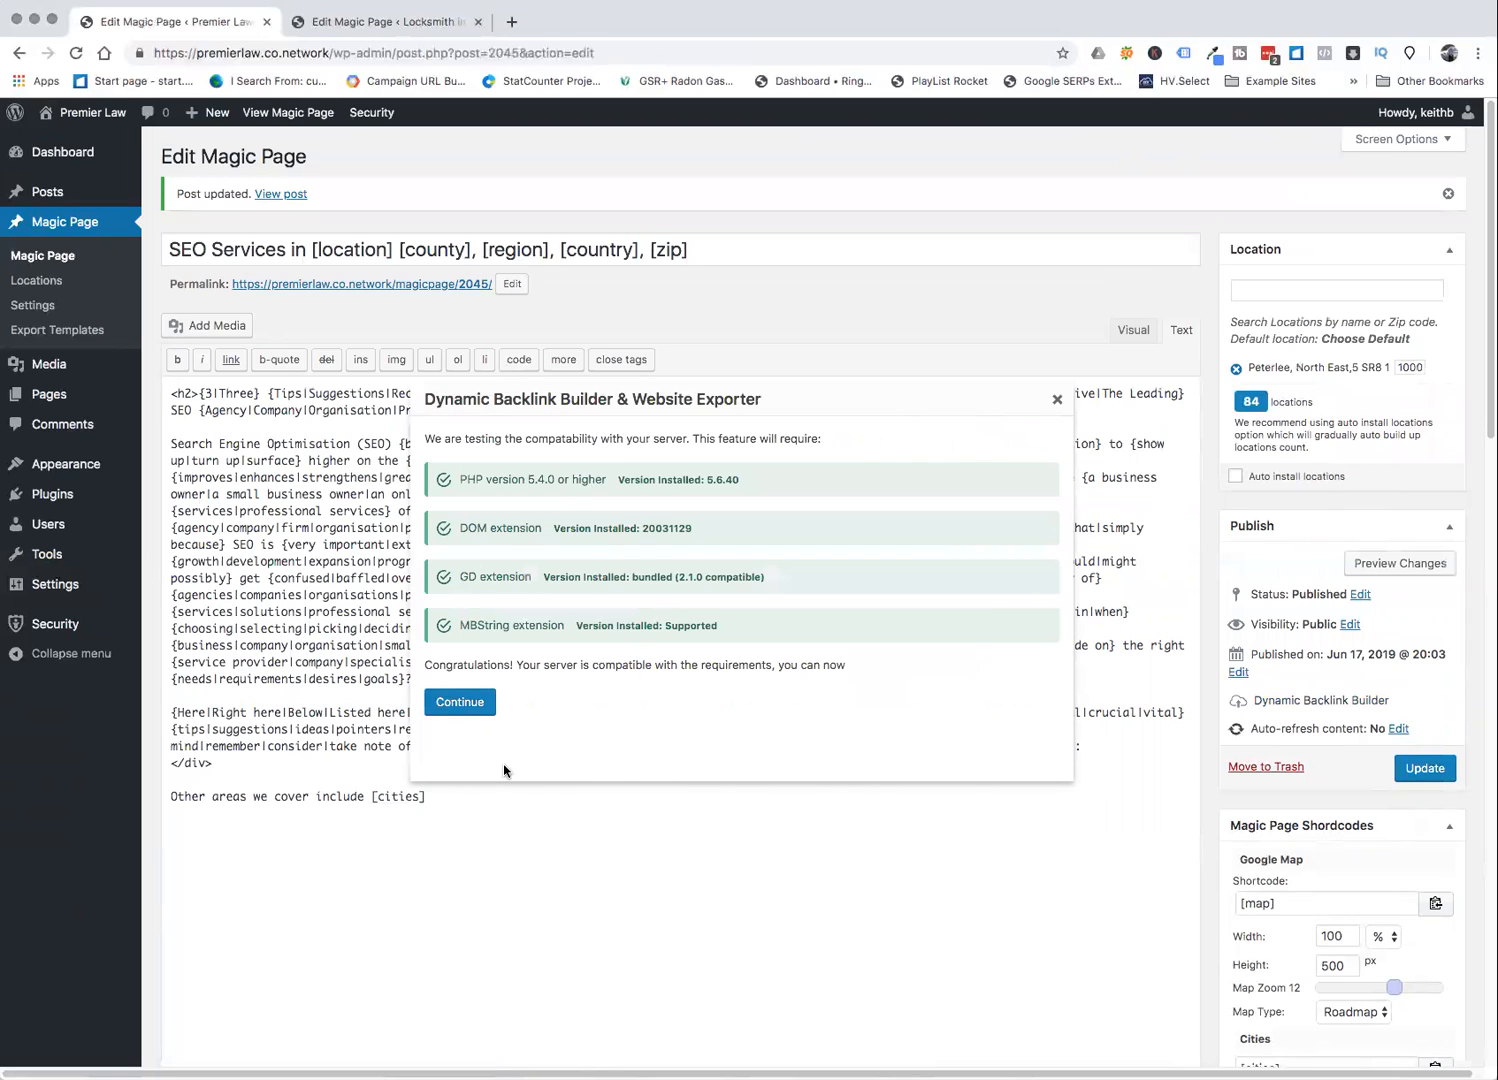
left_click(460, 705)
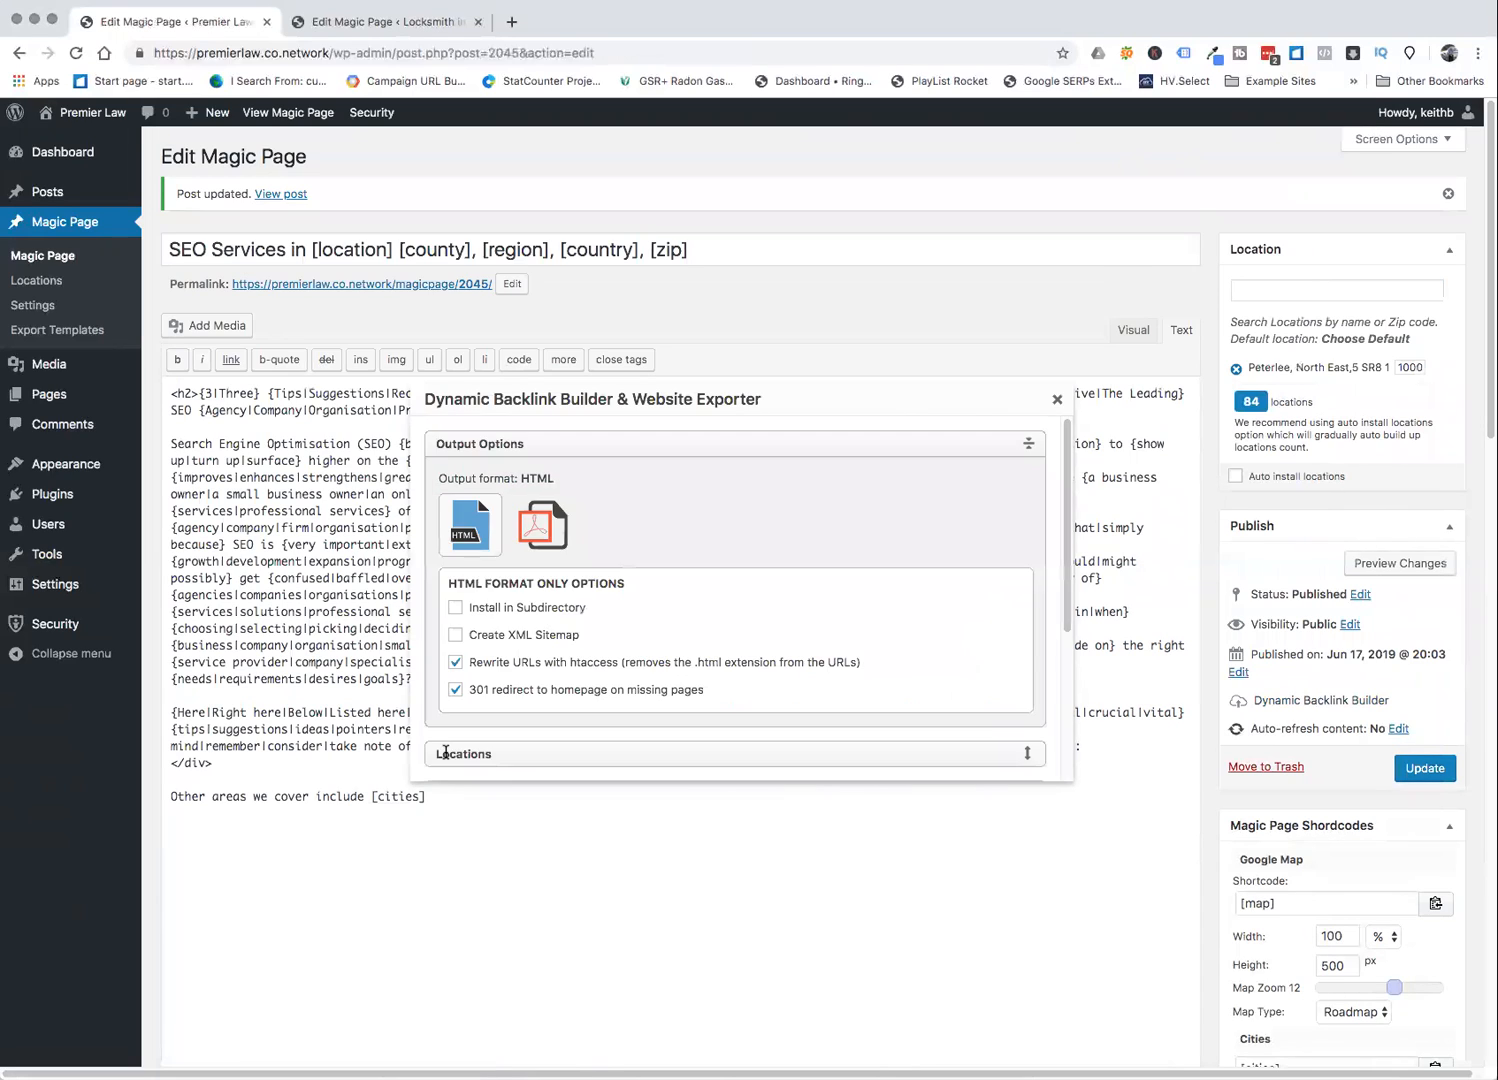
scroll(648, 612, "down", 1)
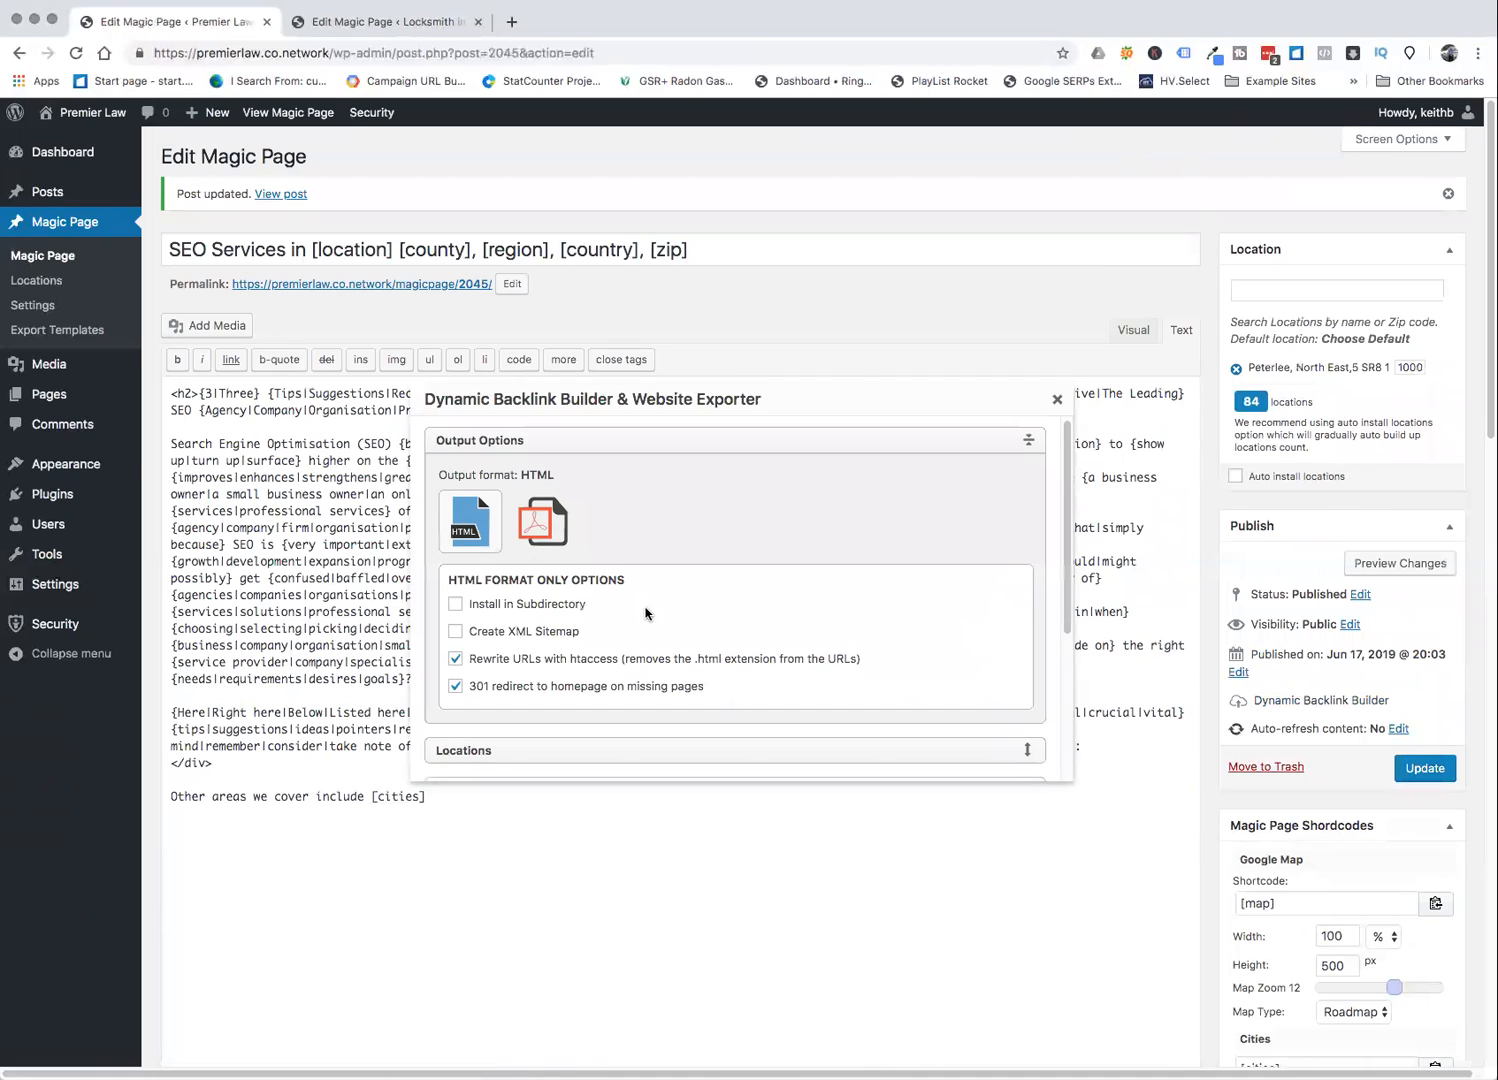
scroll(645, 613, "down", 2)
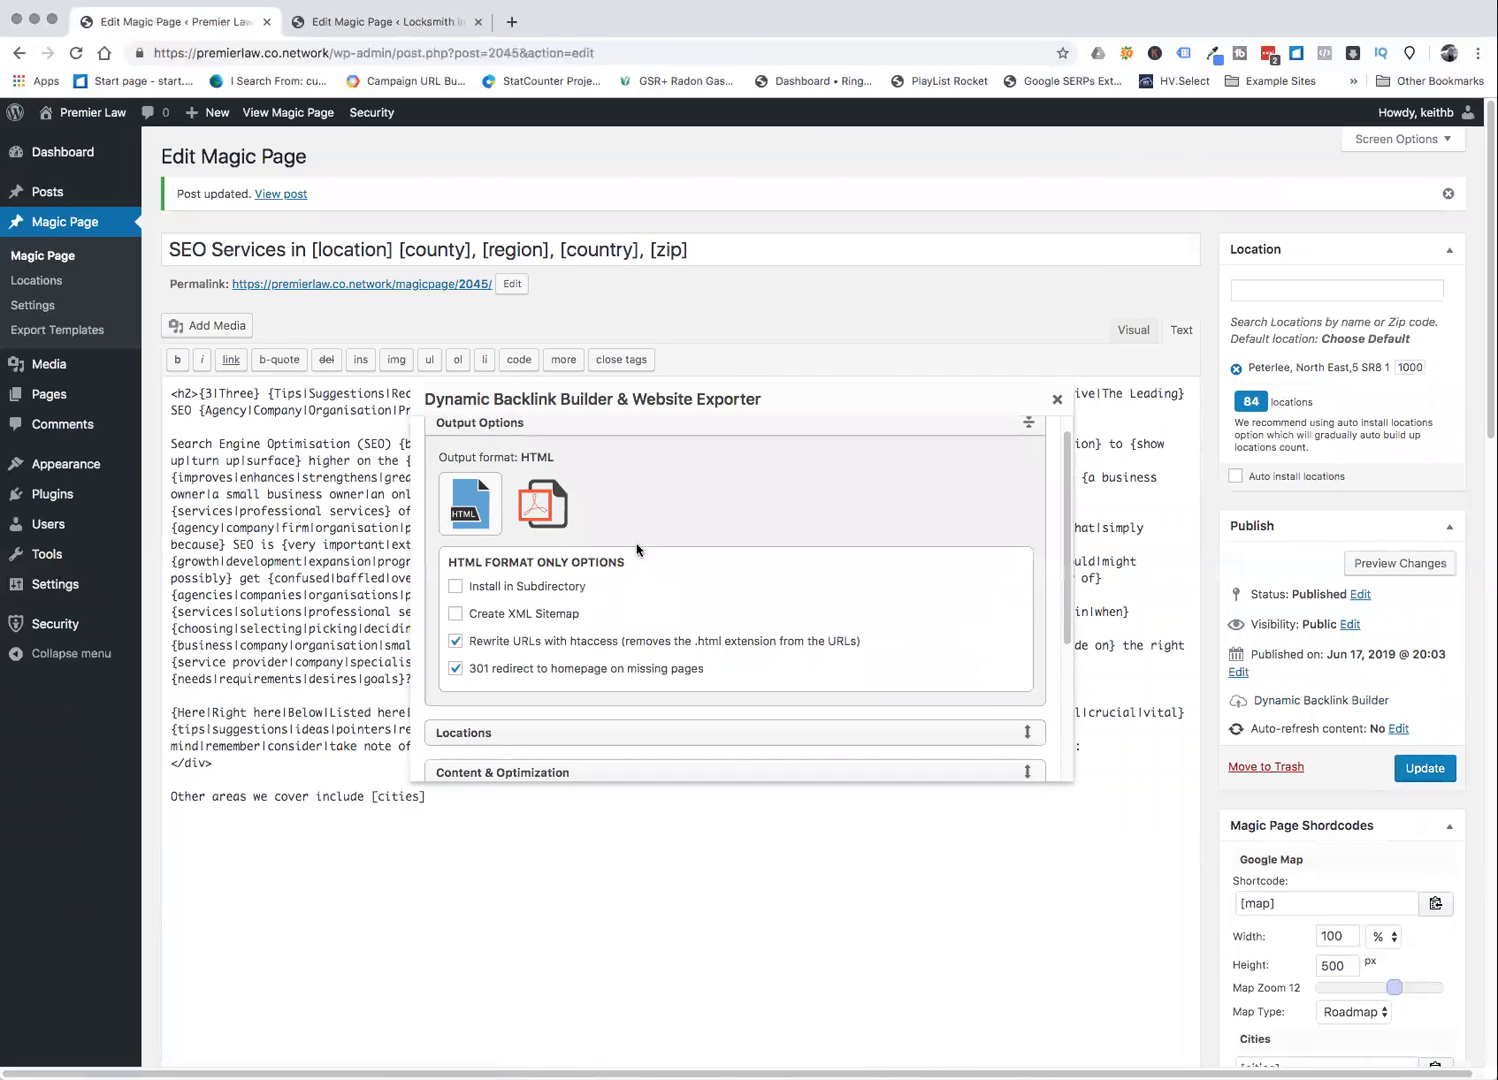
scroll(588, 564, "down", 2)
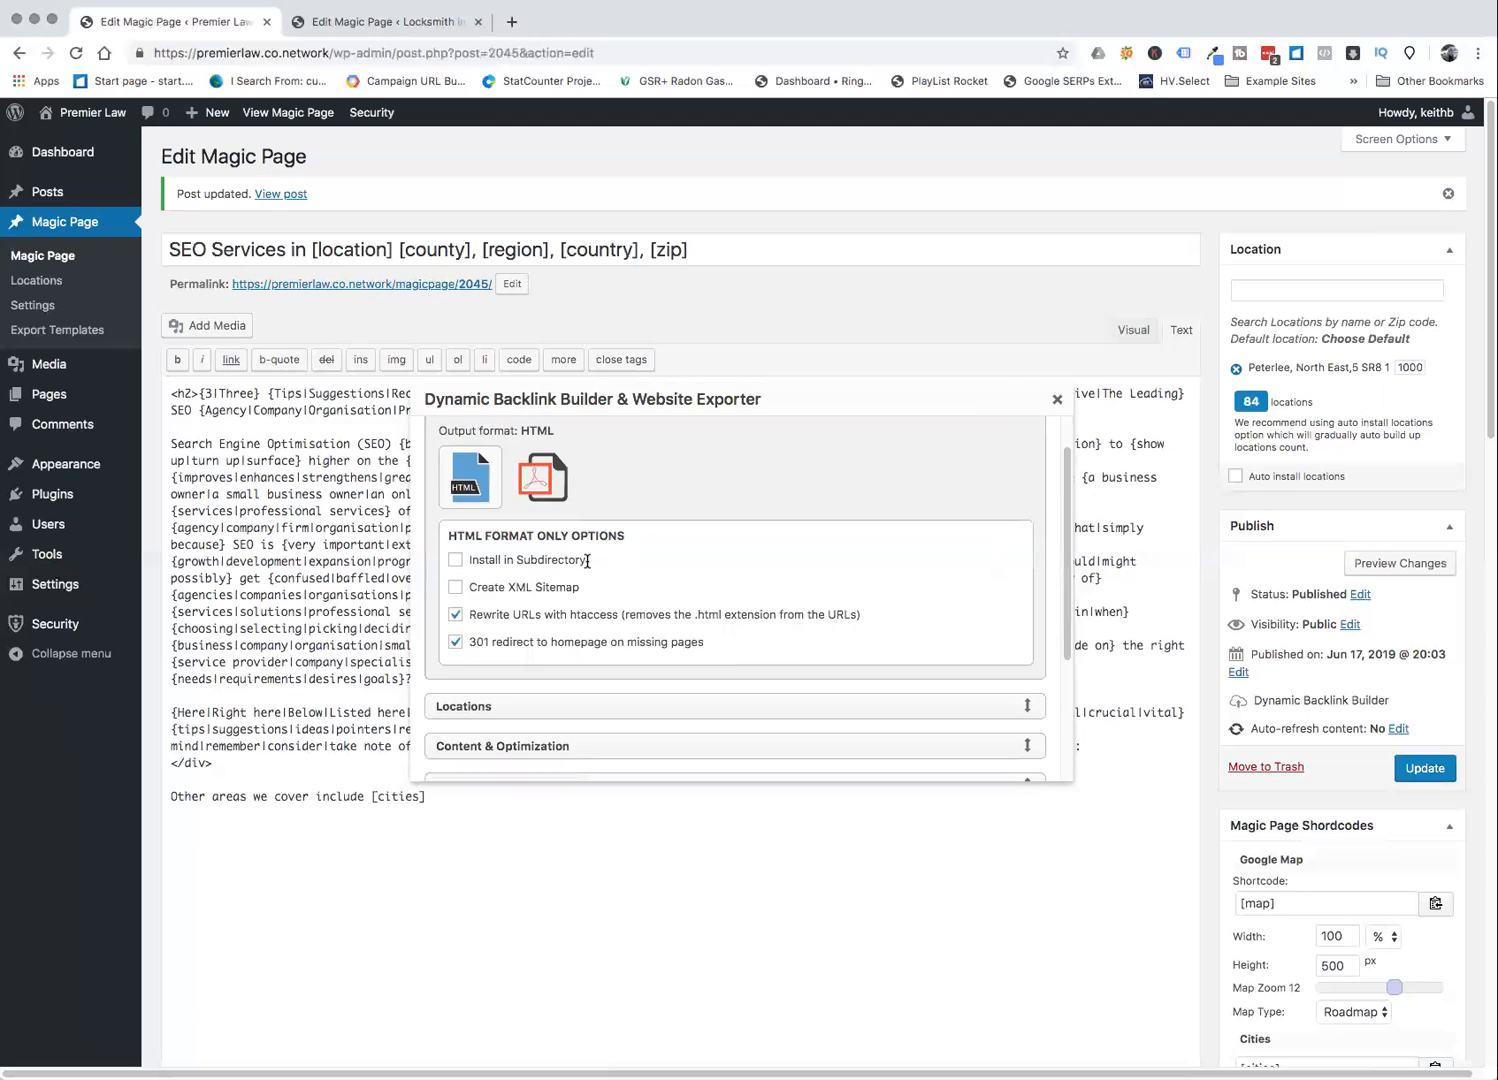
scroll(588, 564, "up", 3)
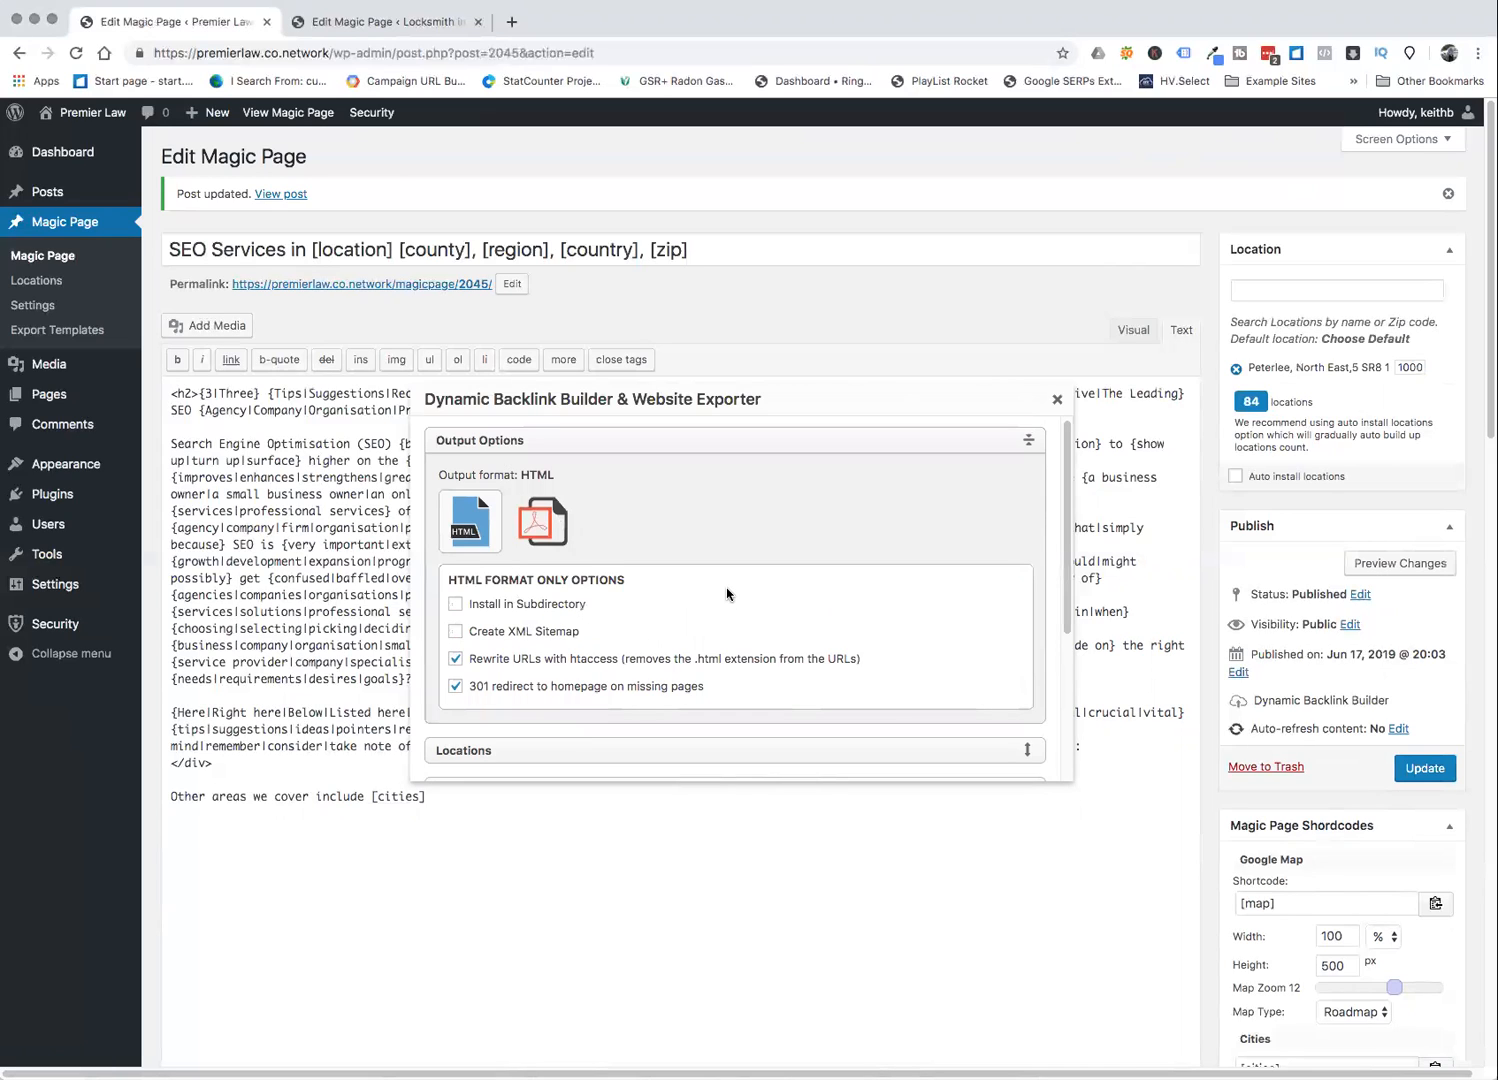
left_click(456, 606)
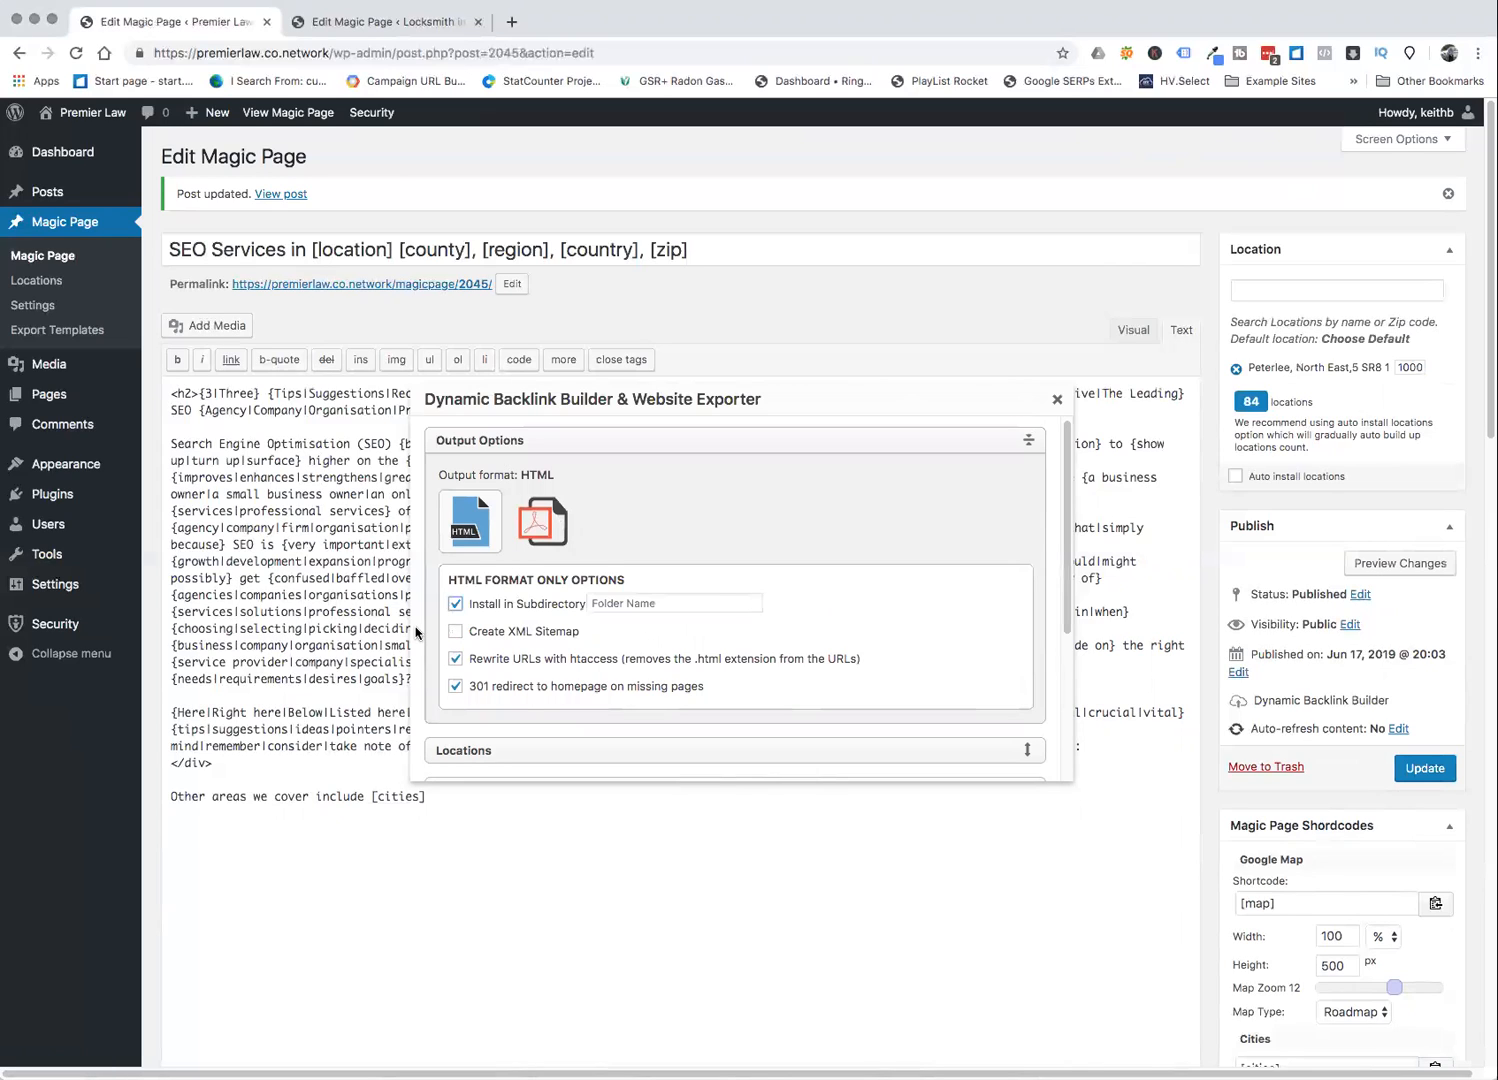
left_click(672, 604)
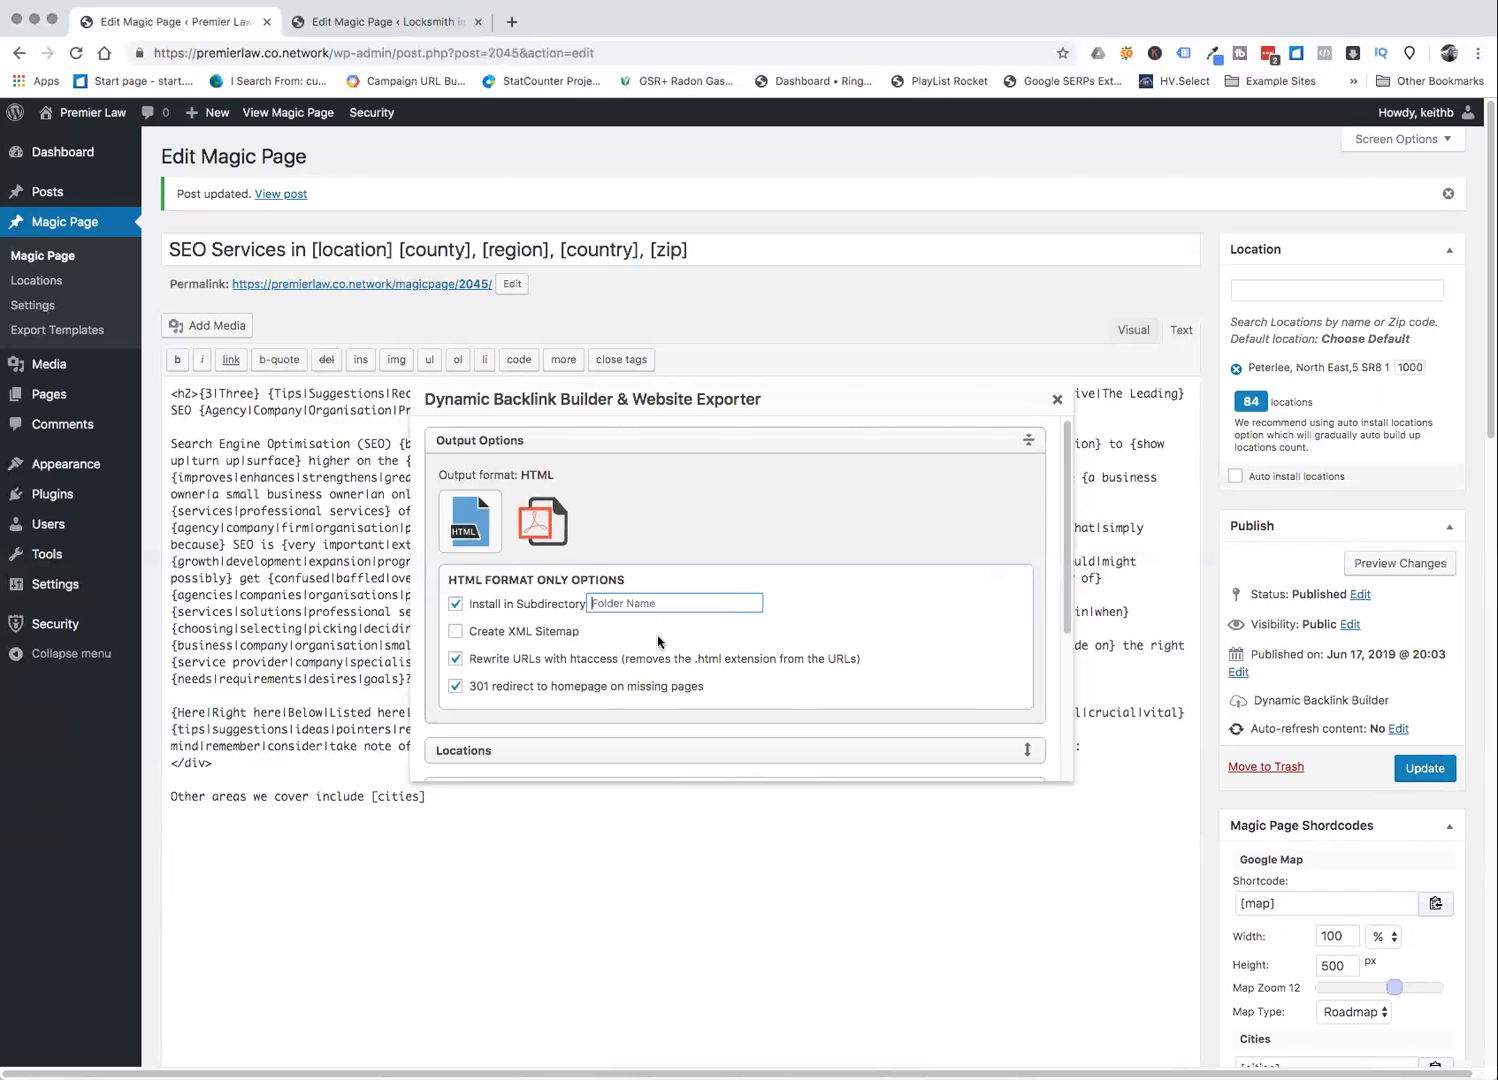
- Add Peterlee, SR8 1, North East to the exporter's Locations section
scroll(600, 650, "down", 1)
scroll(600, 651, "down", 3)
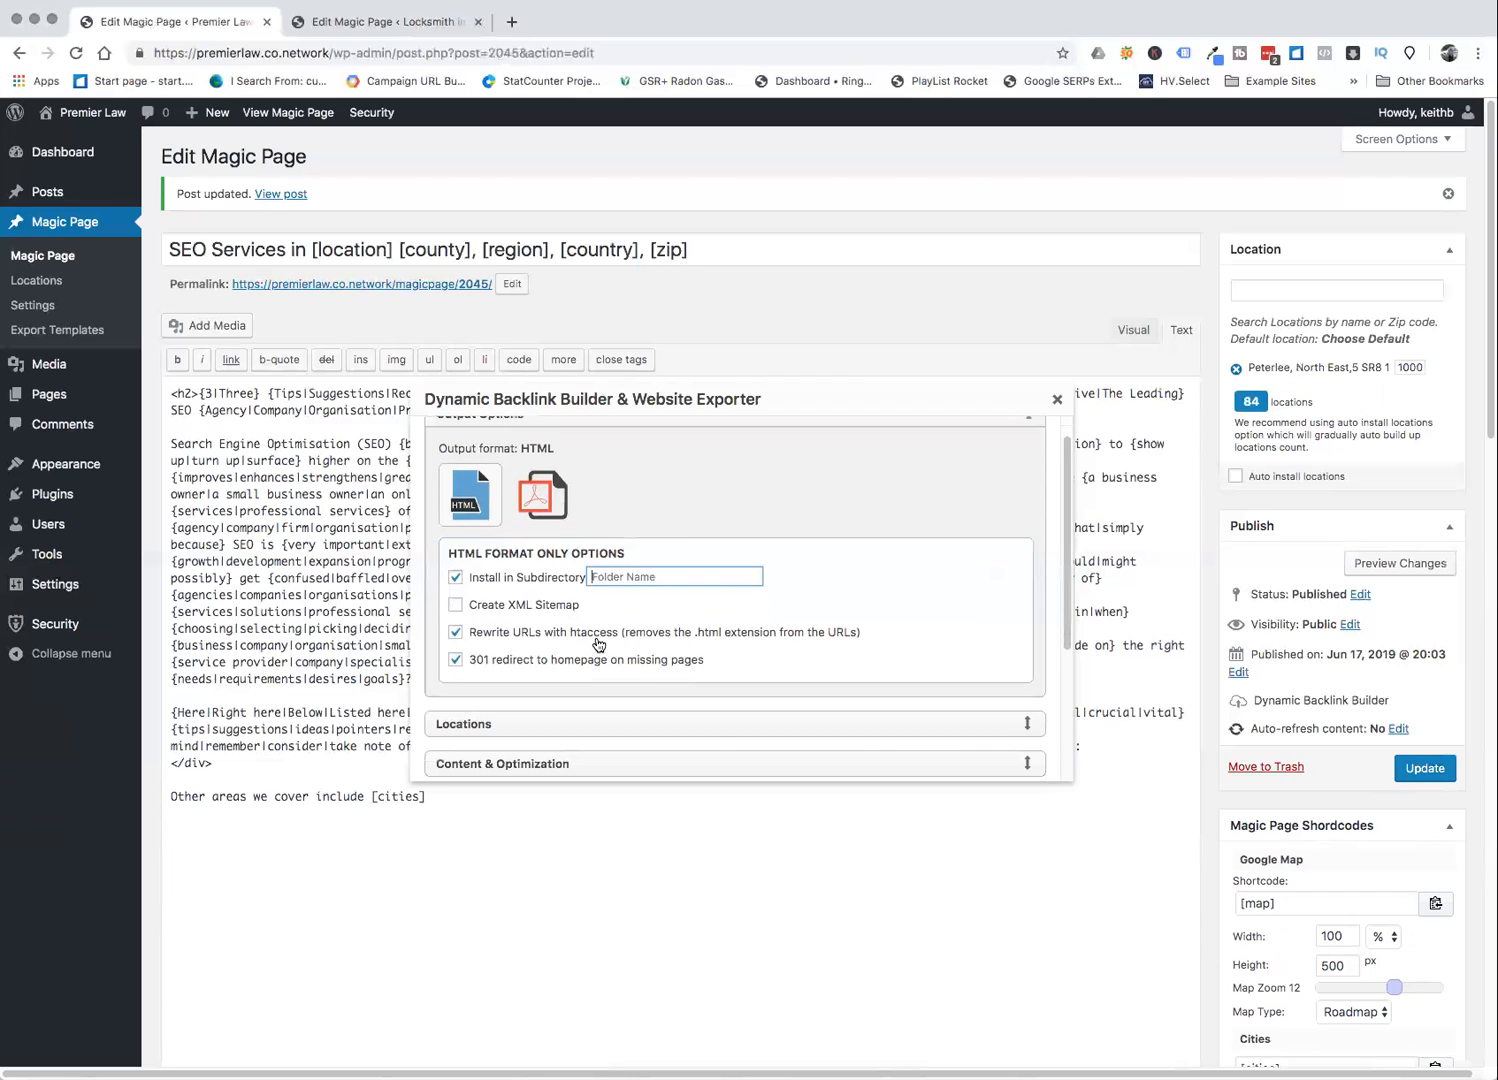
left_click(1027, 684)
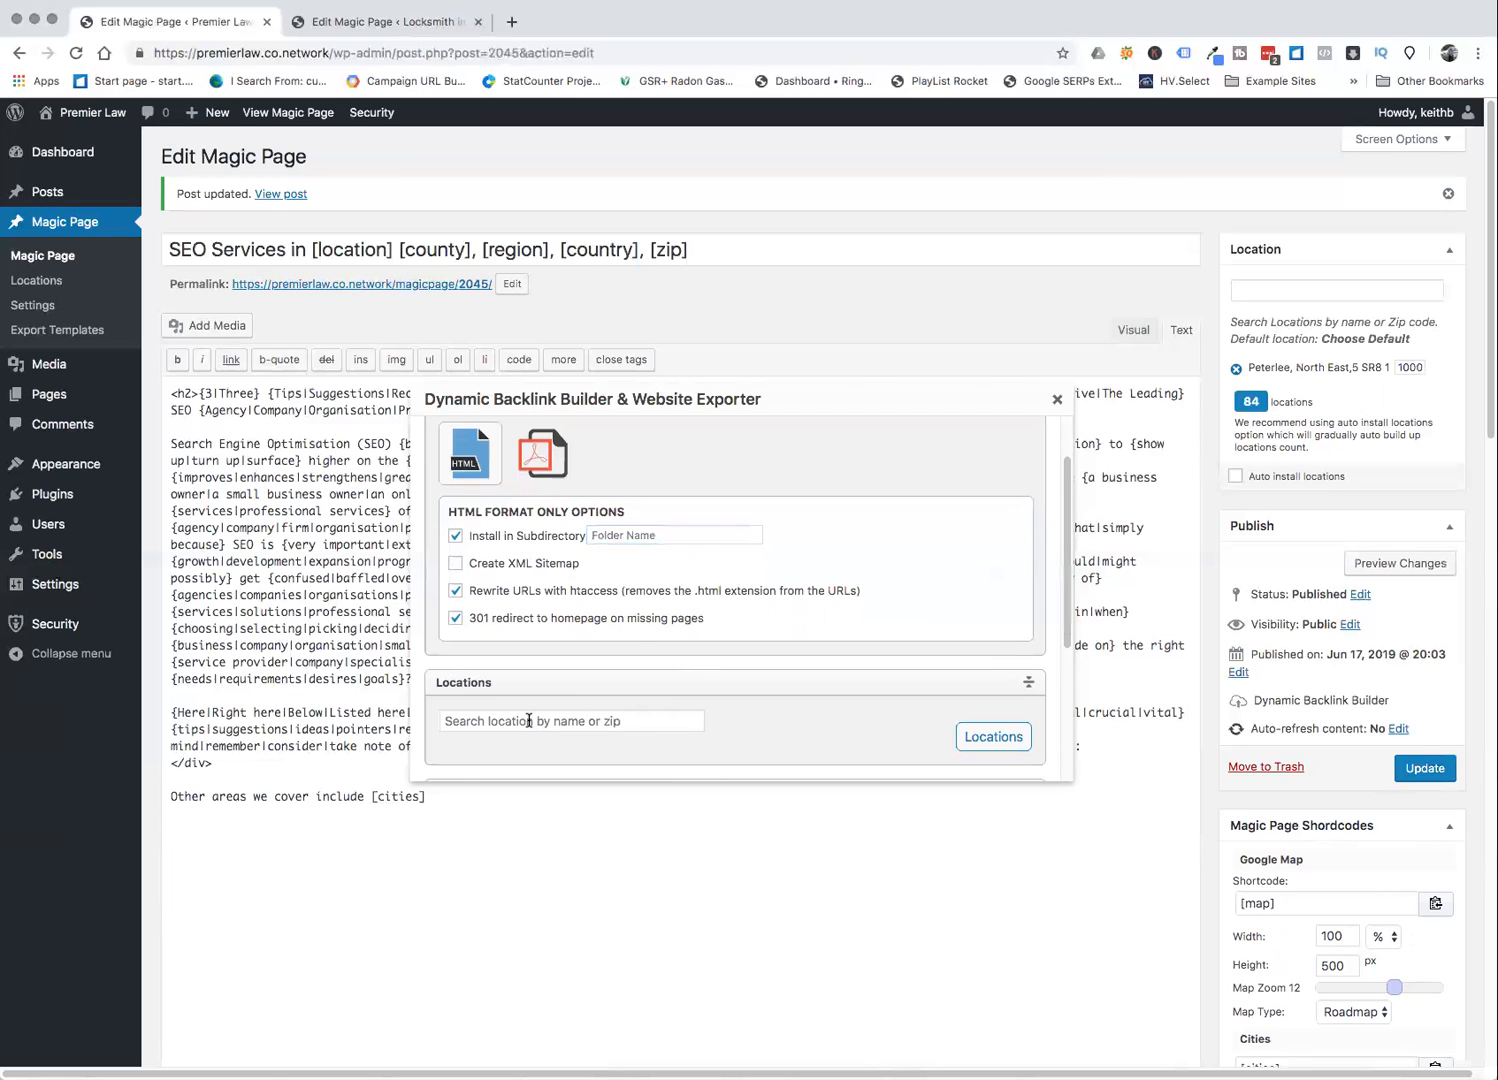
scroll(528, 714, "down", 5)
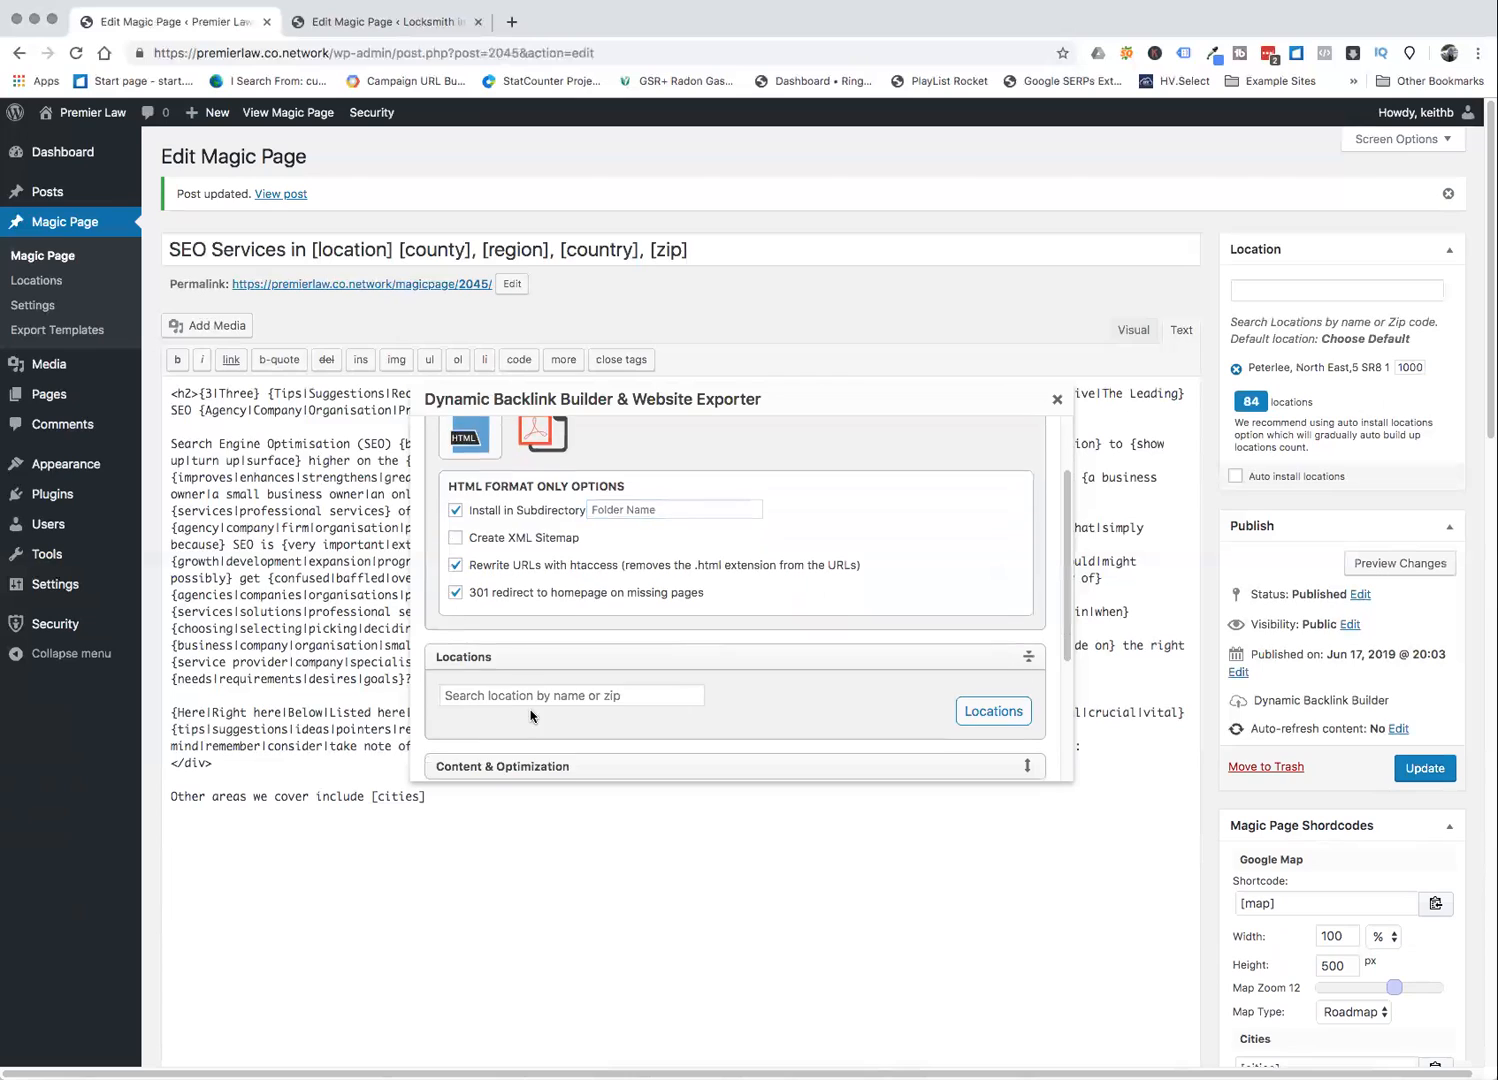
left_click(467, 541)
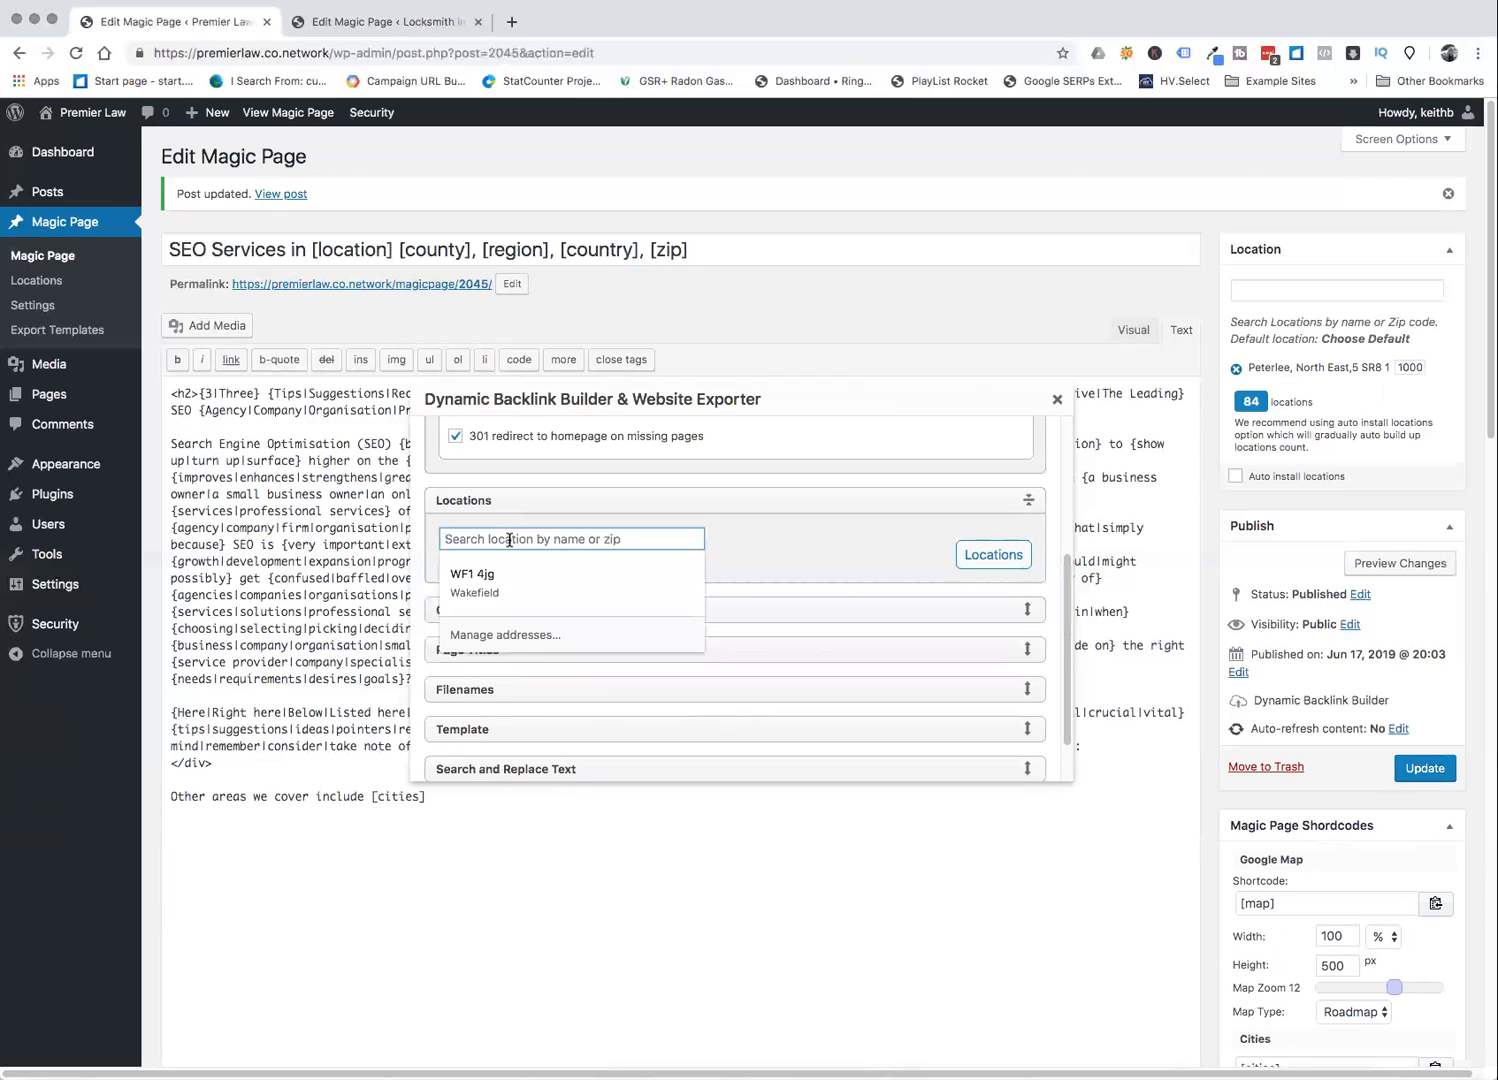
type("peter")
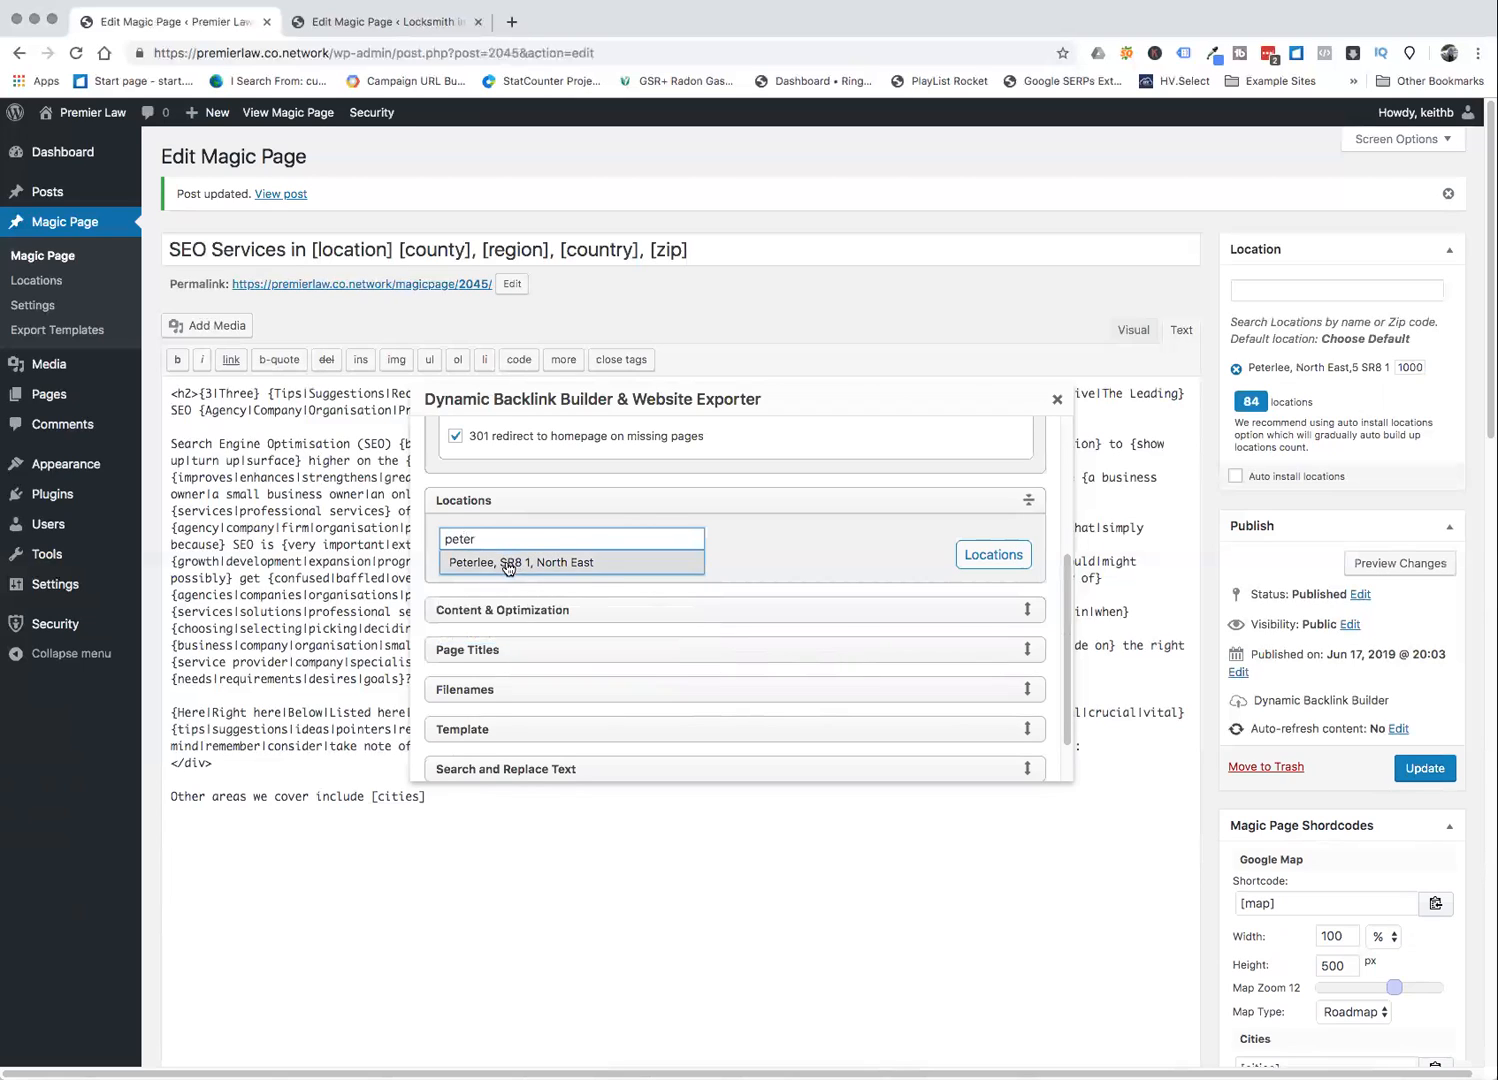
left_click(510, 564)
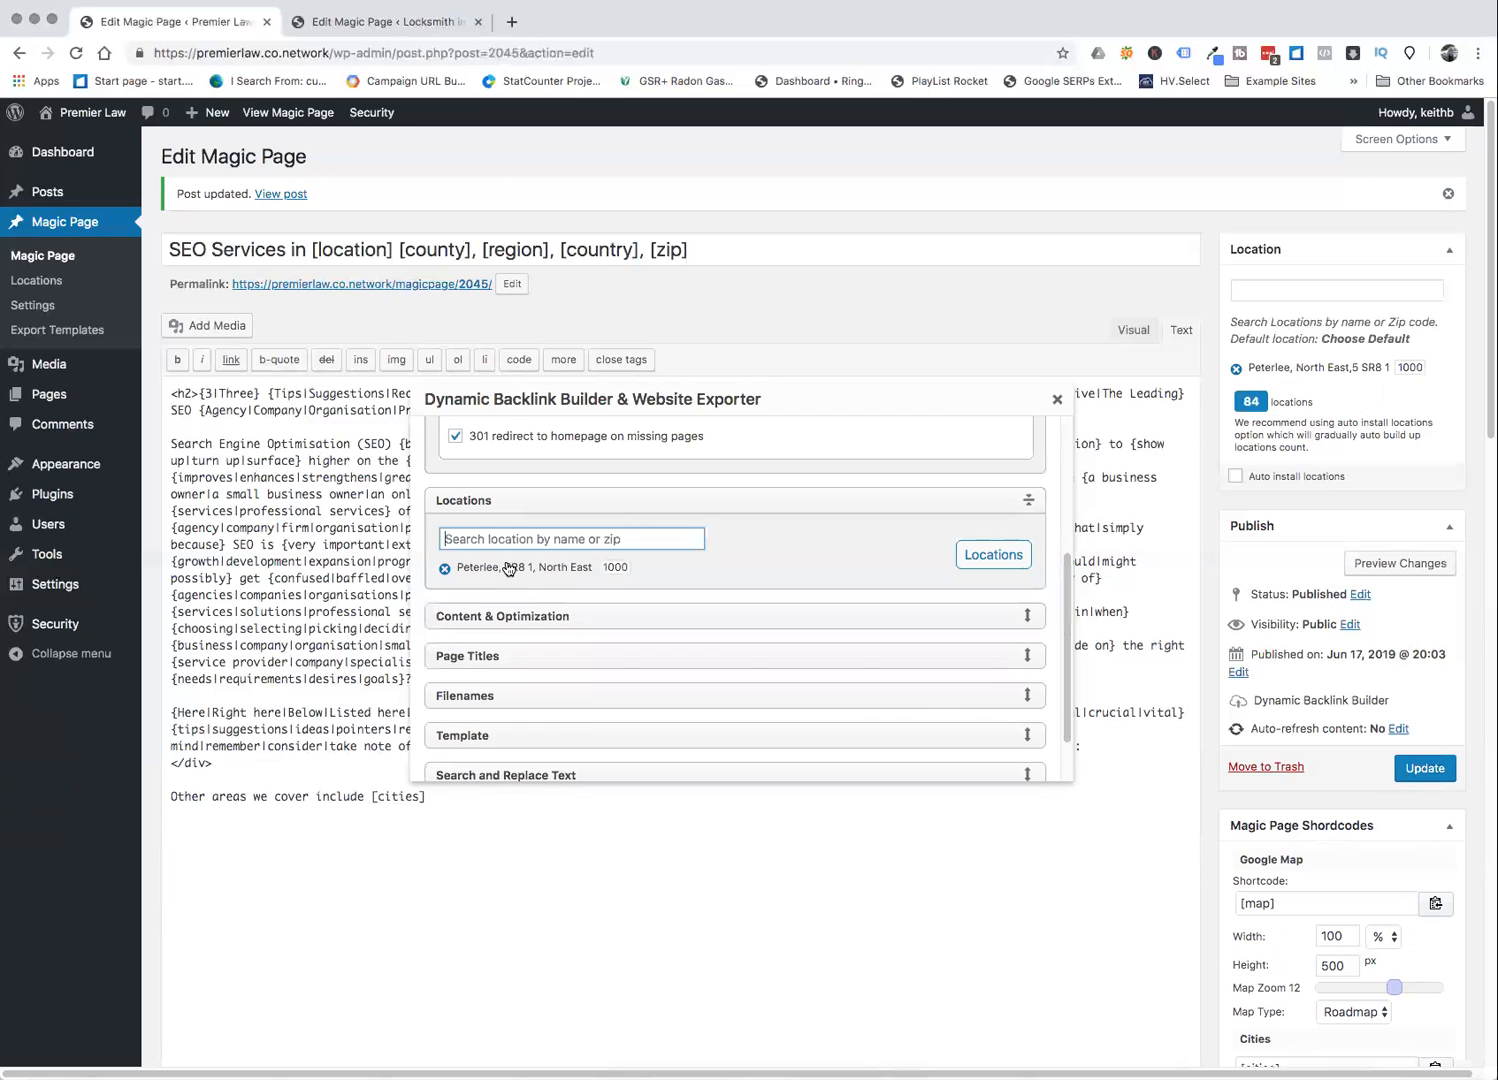
- Change the radius of the Peterlee location in the exporter's Locations section
left_click(601, 567)
double_click(617, 567)
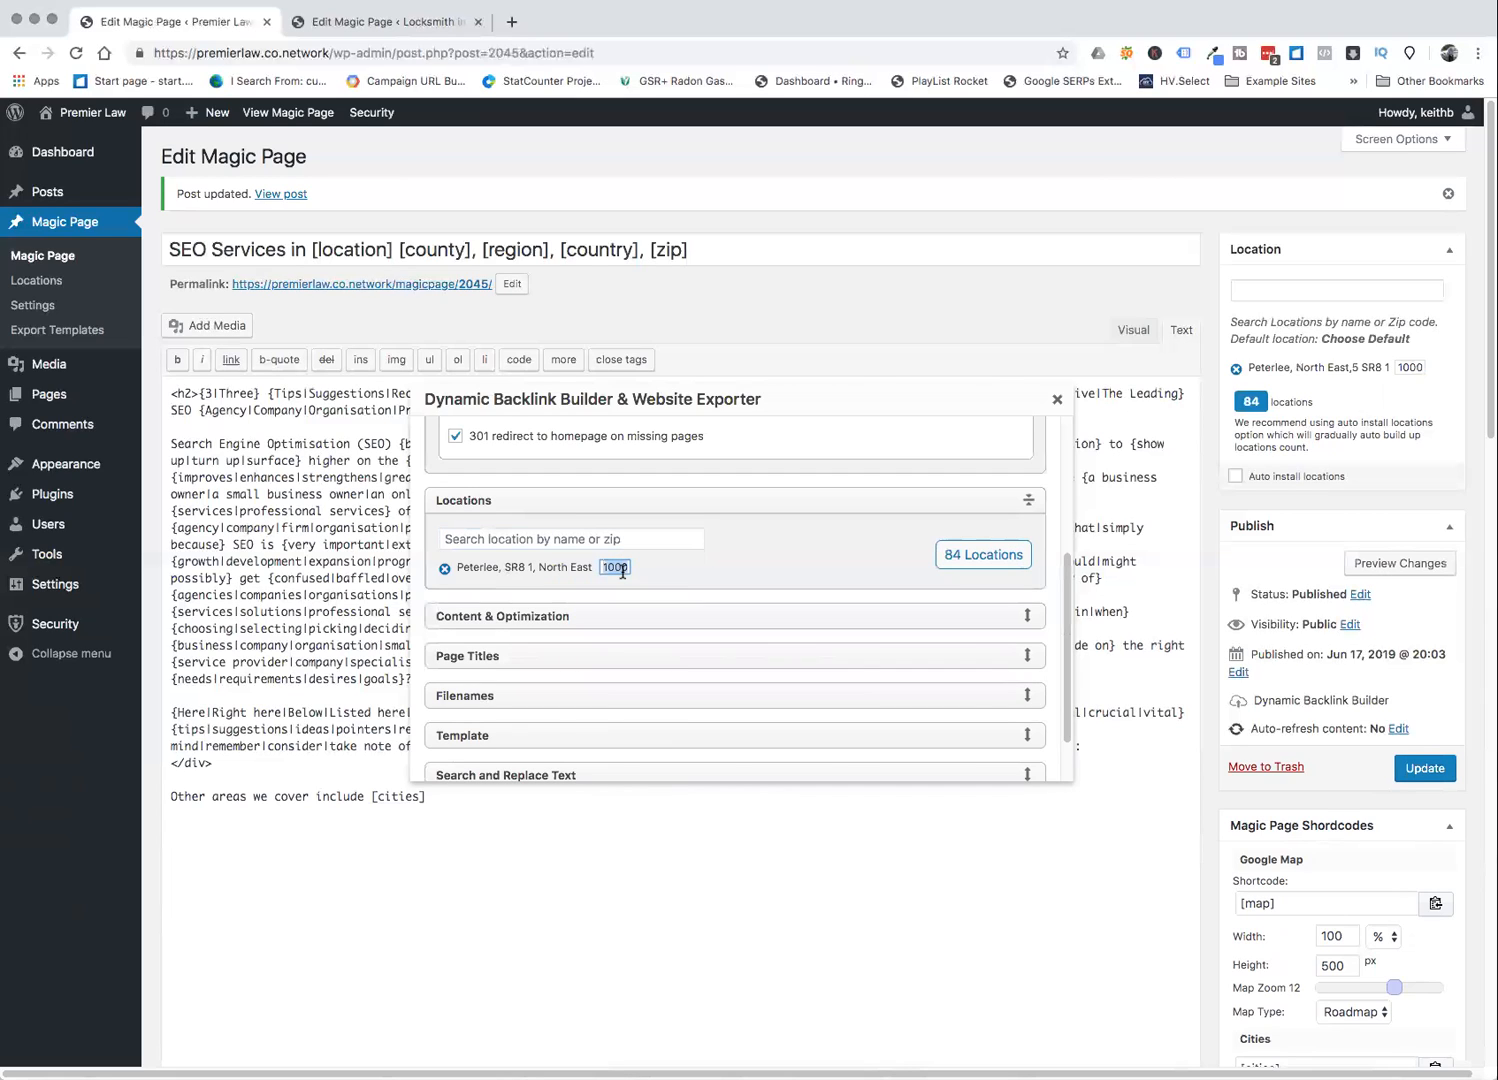
left_click(659, 540)
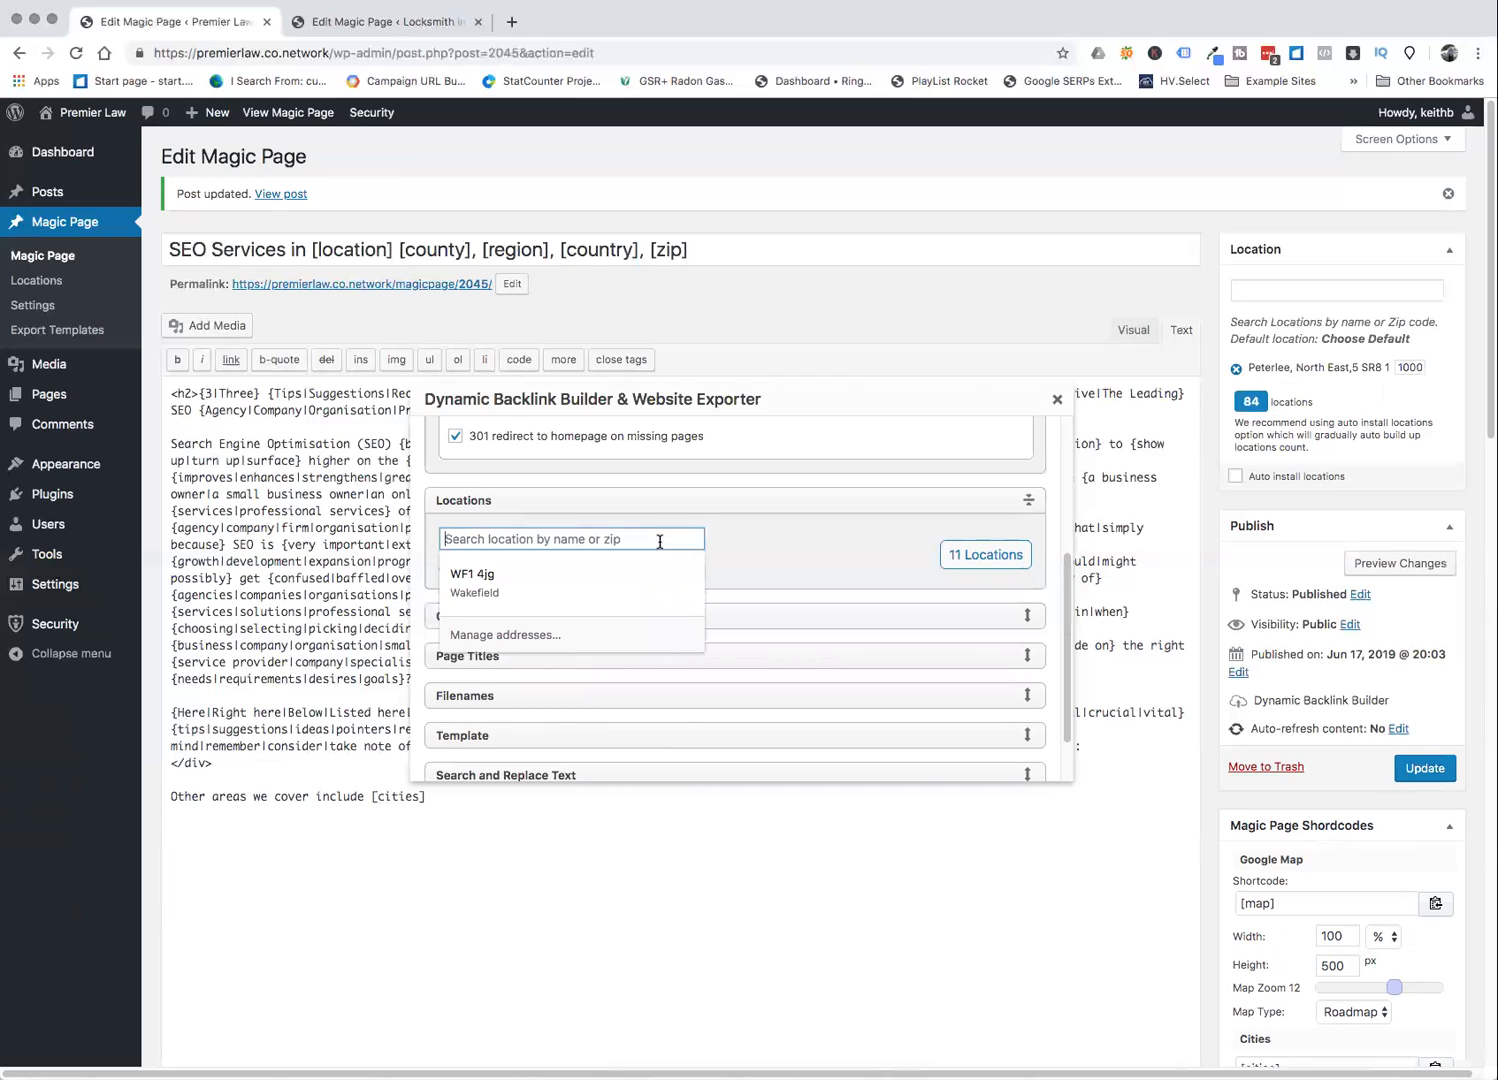
- In the exporter's Content & Optimization settings, embed images in the HTML with Base64 and embed the CSS in the HTML head section
left_click(728, 562)
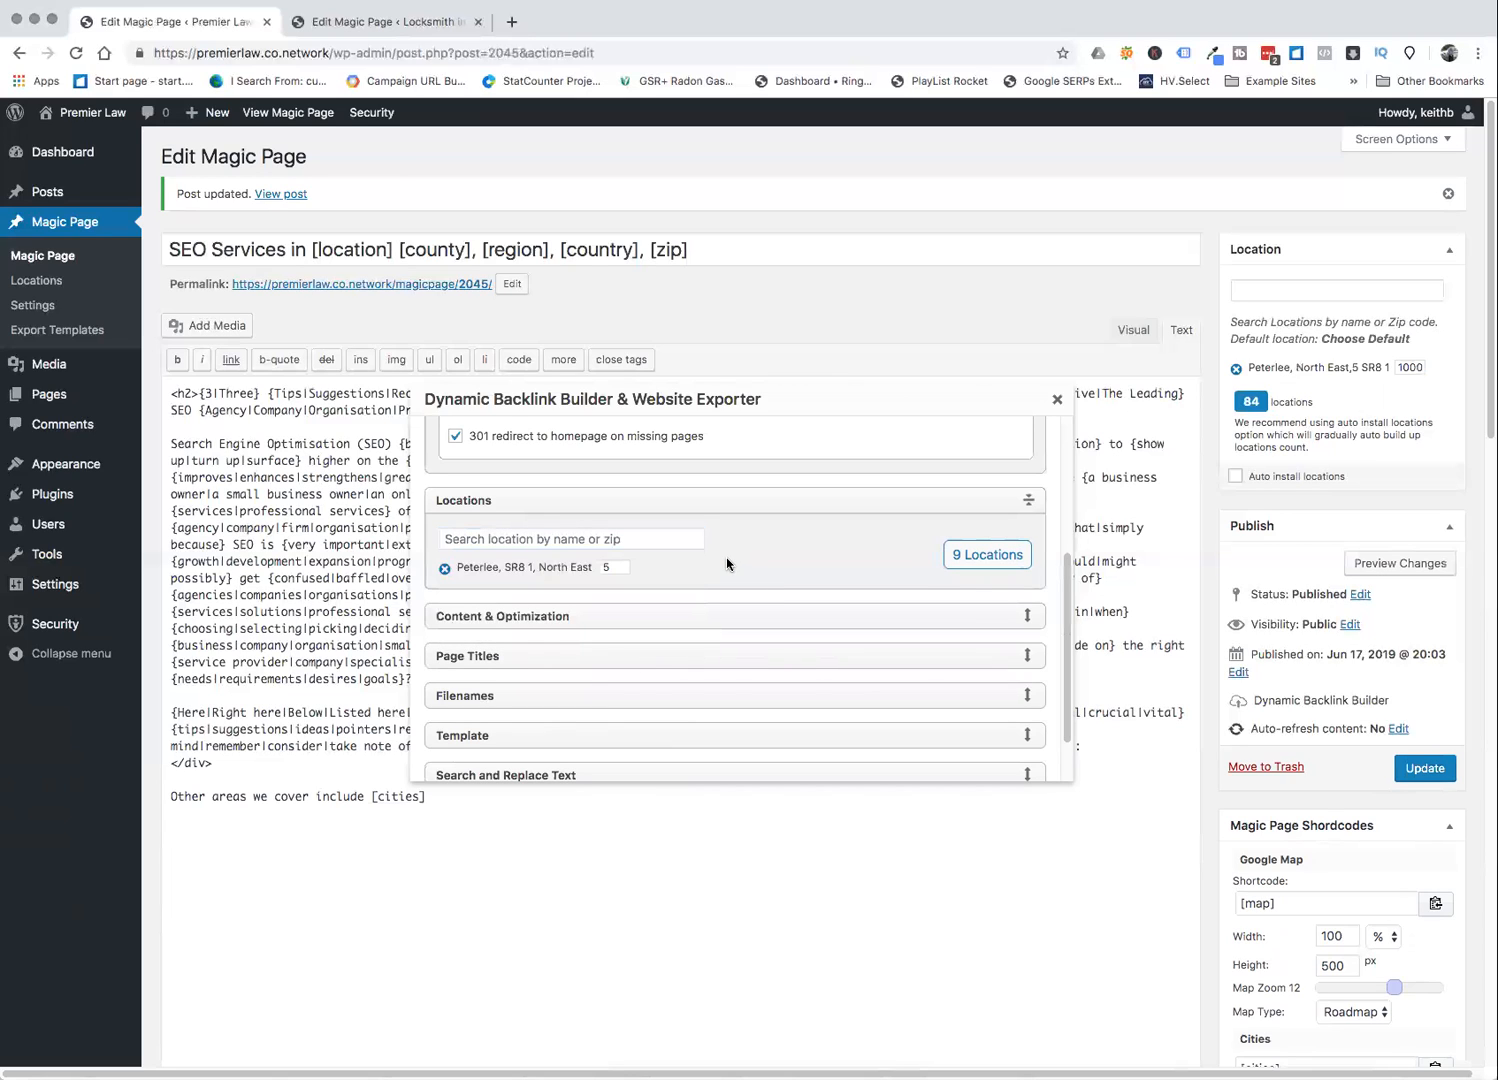
scroll(711, 559, "down", 1)
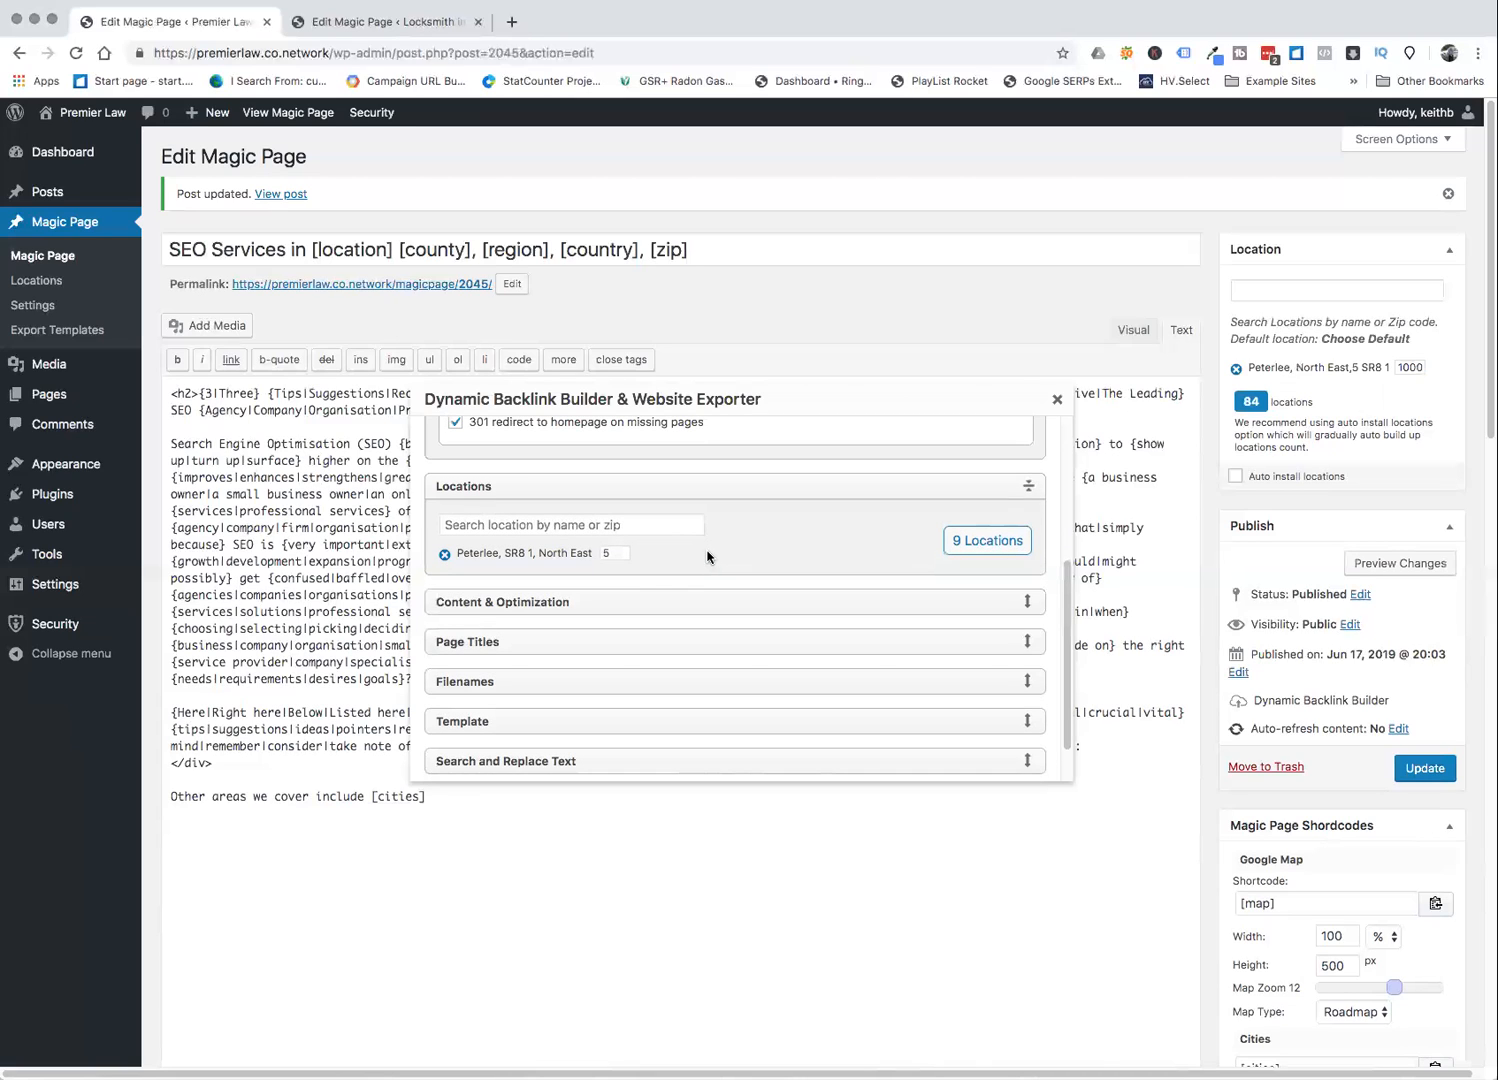
left_click(1027, 604)
scroll(665, 672, "down", 3)
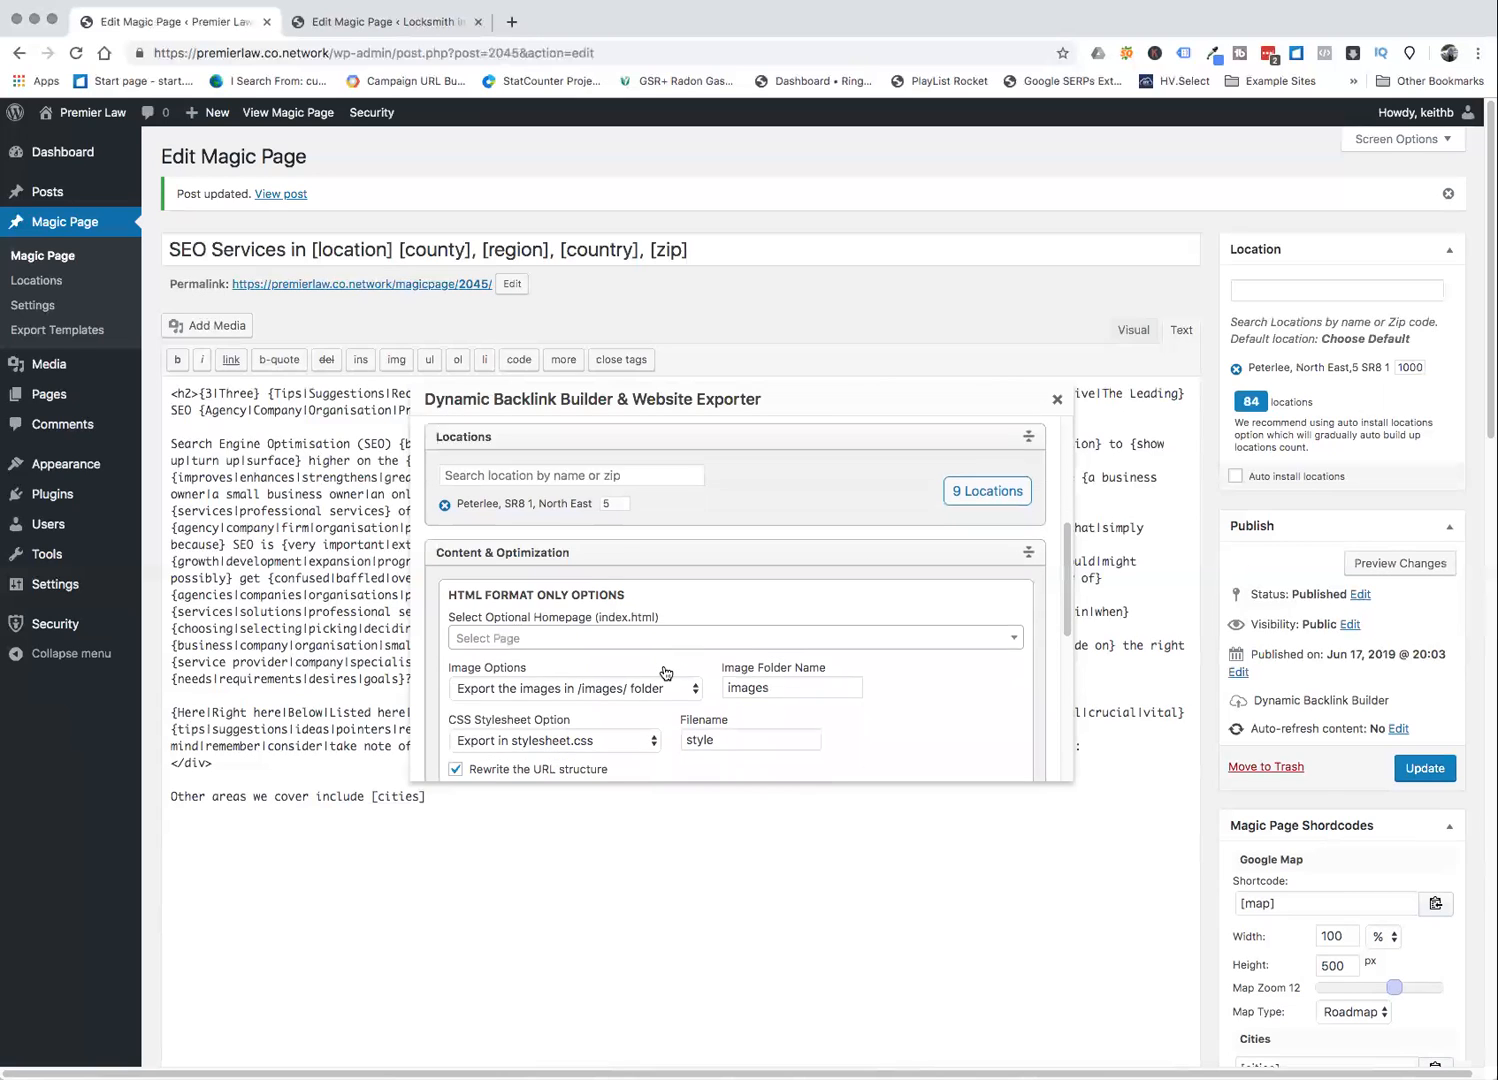
scroll(665, 672, "down", 2)
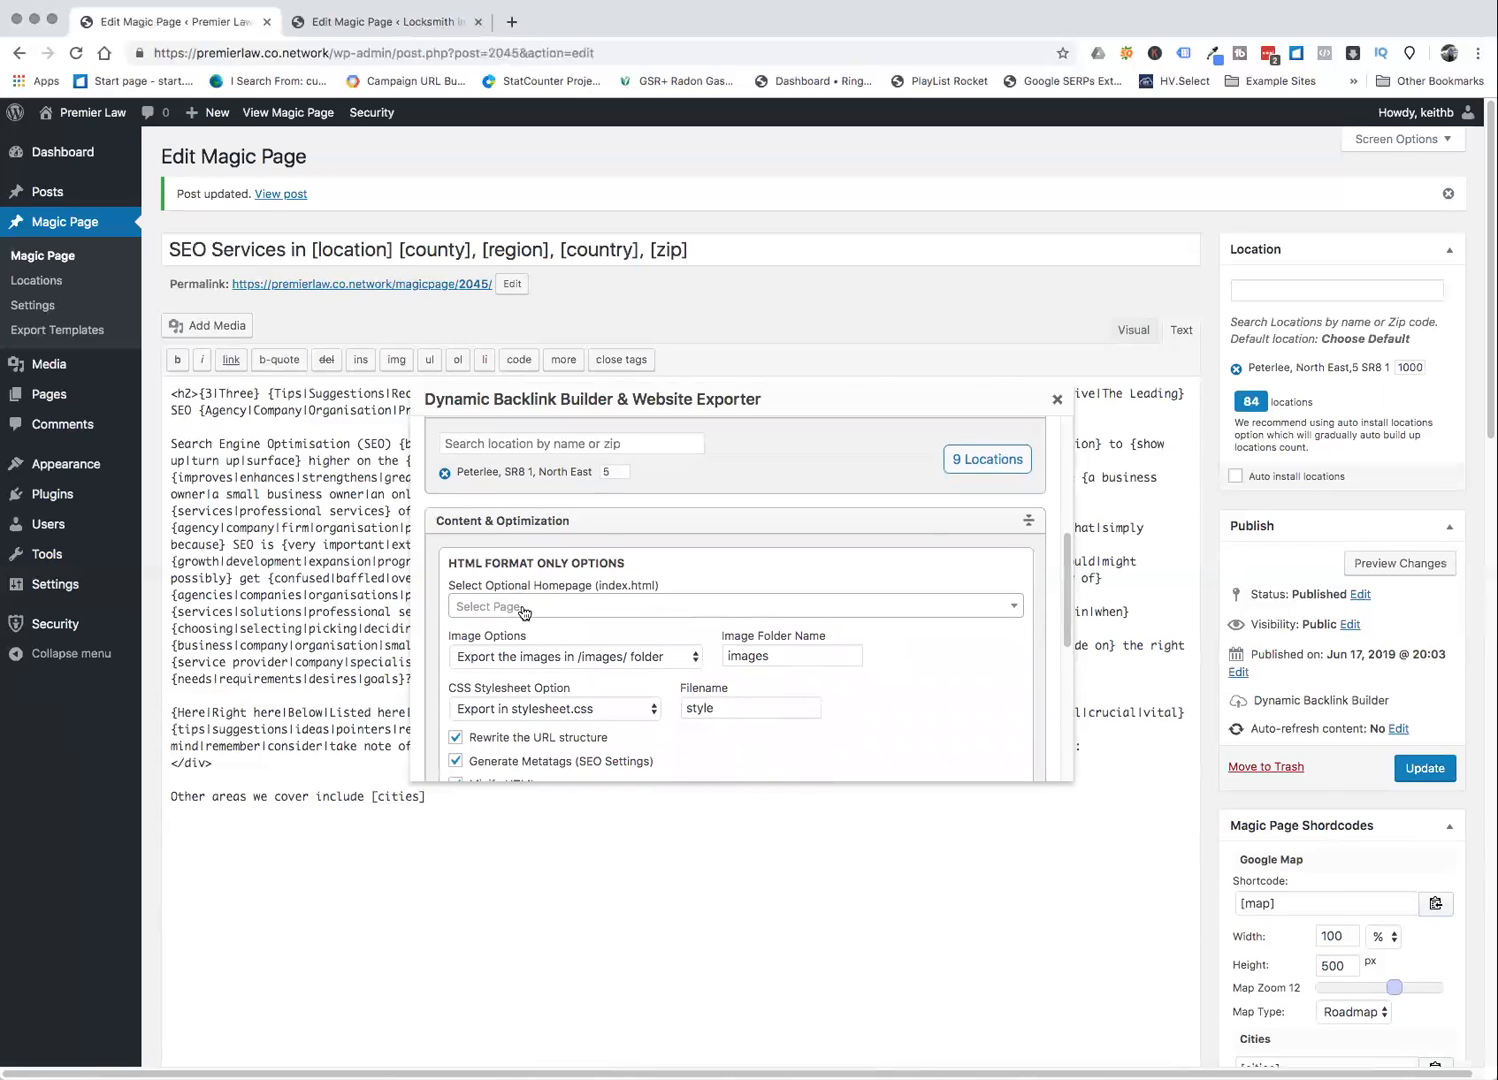
scroll(535, 615, "down", 2)
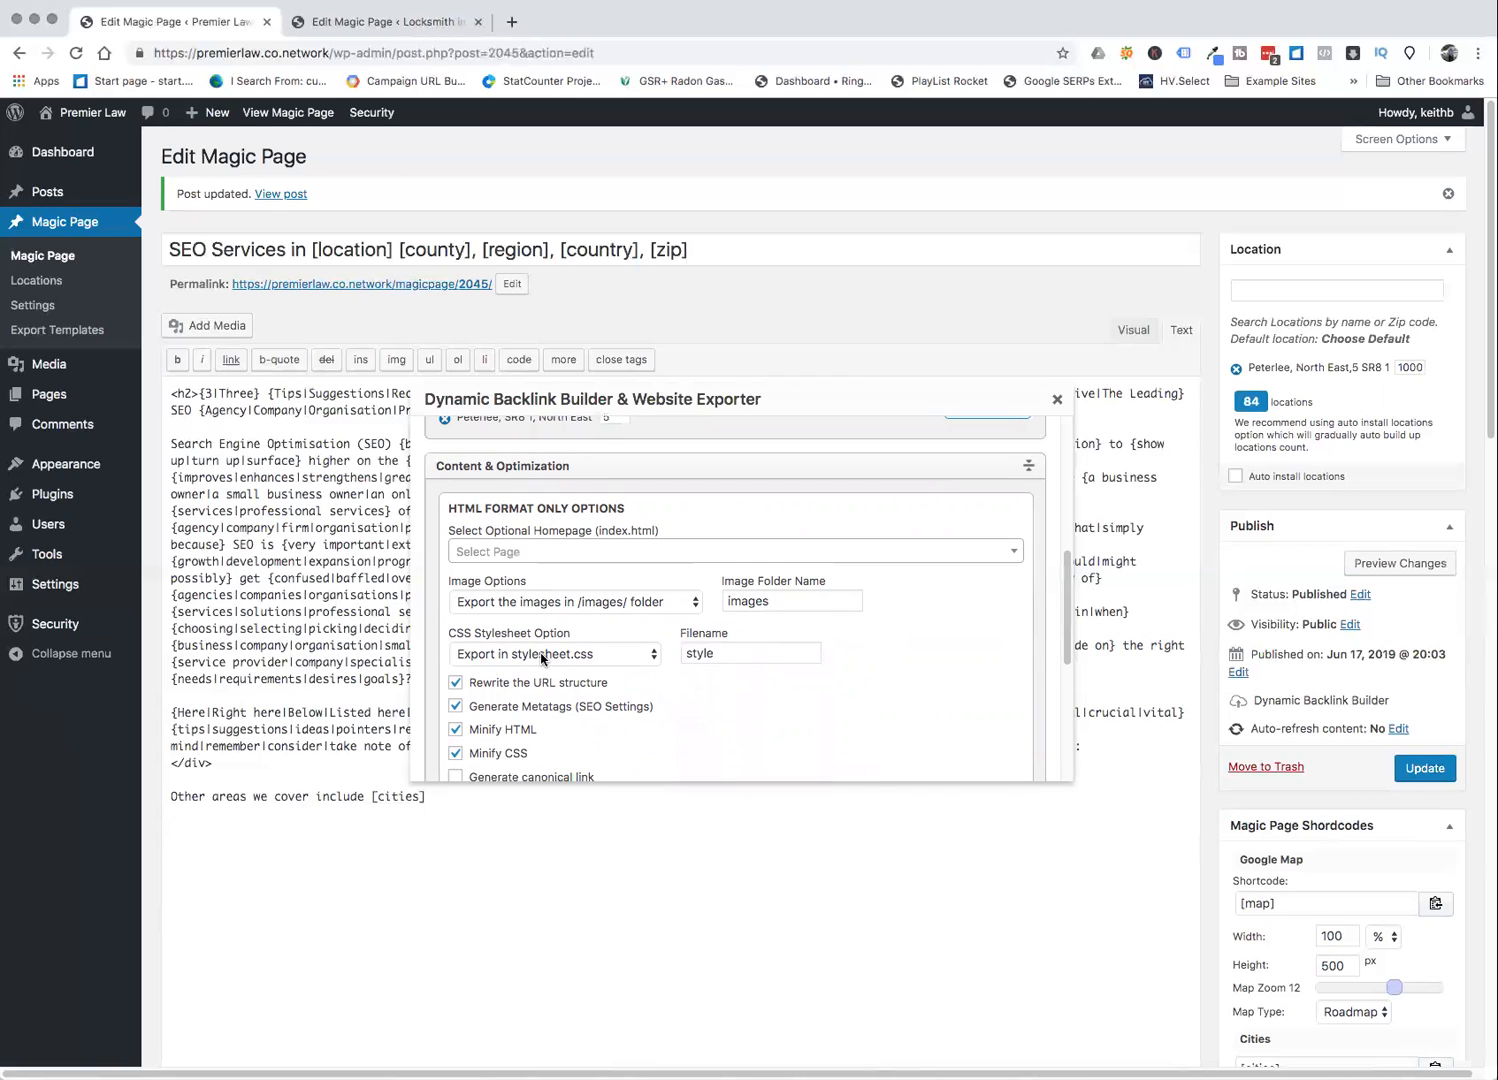
left_click(589, 601)
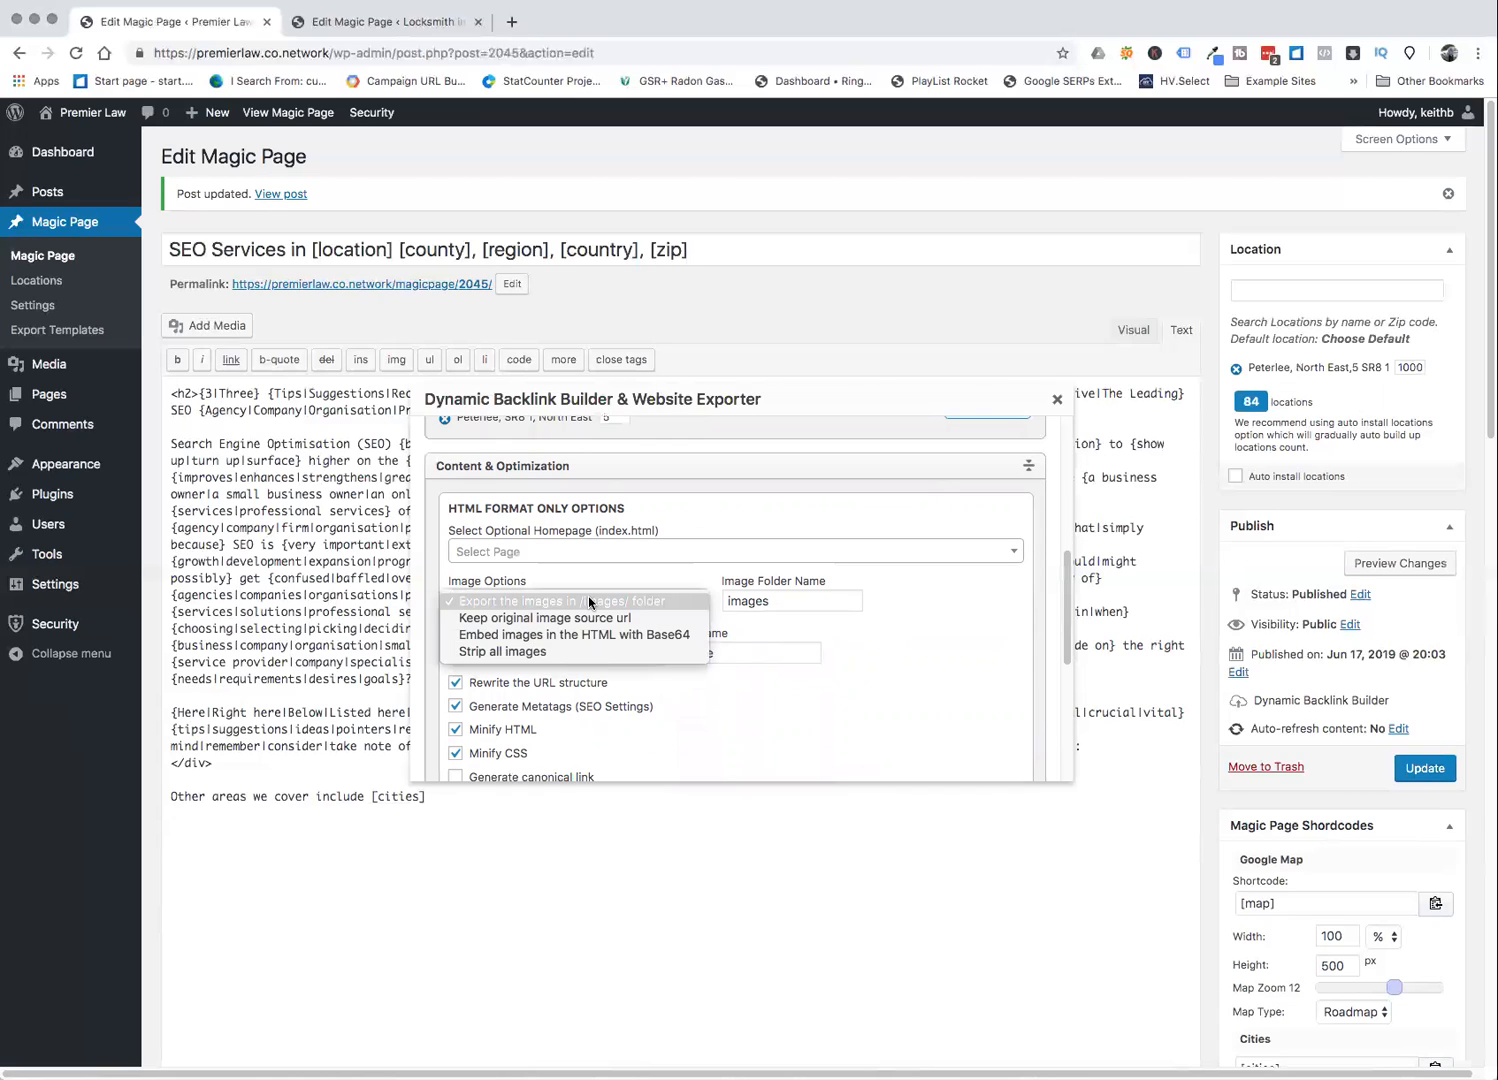
left_click(583, 639)
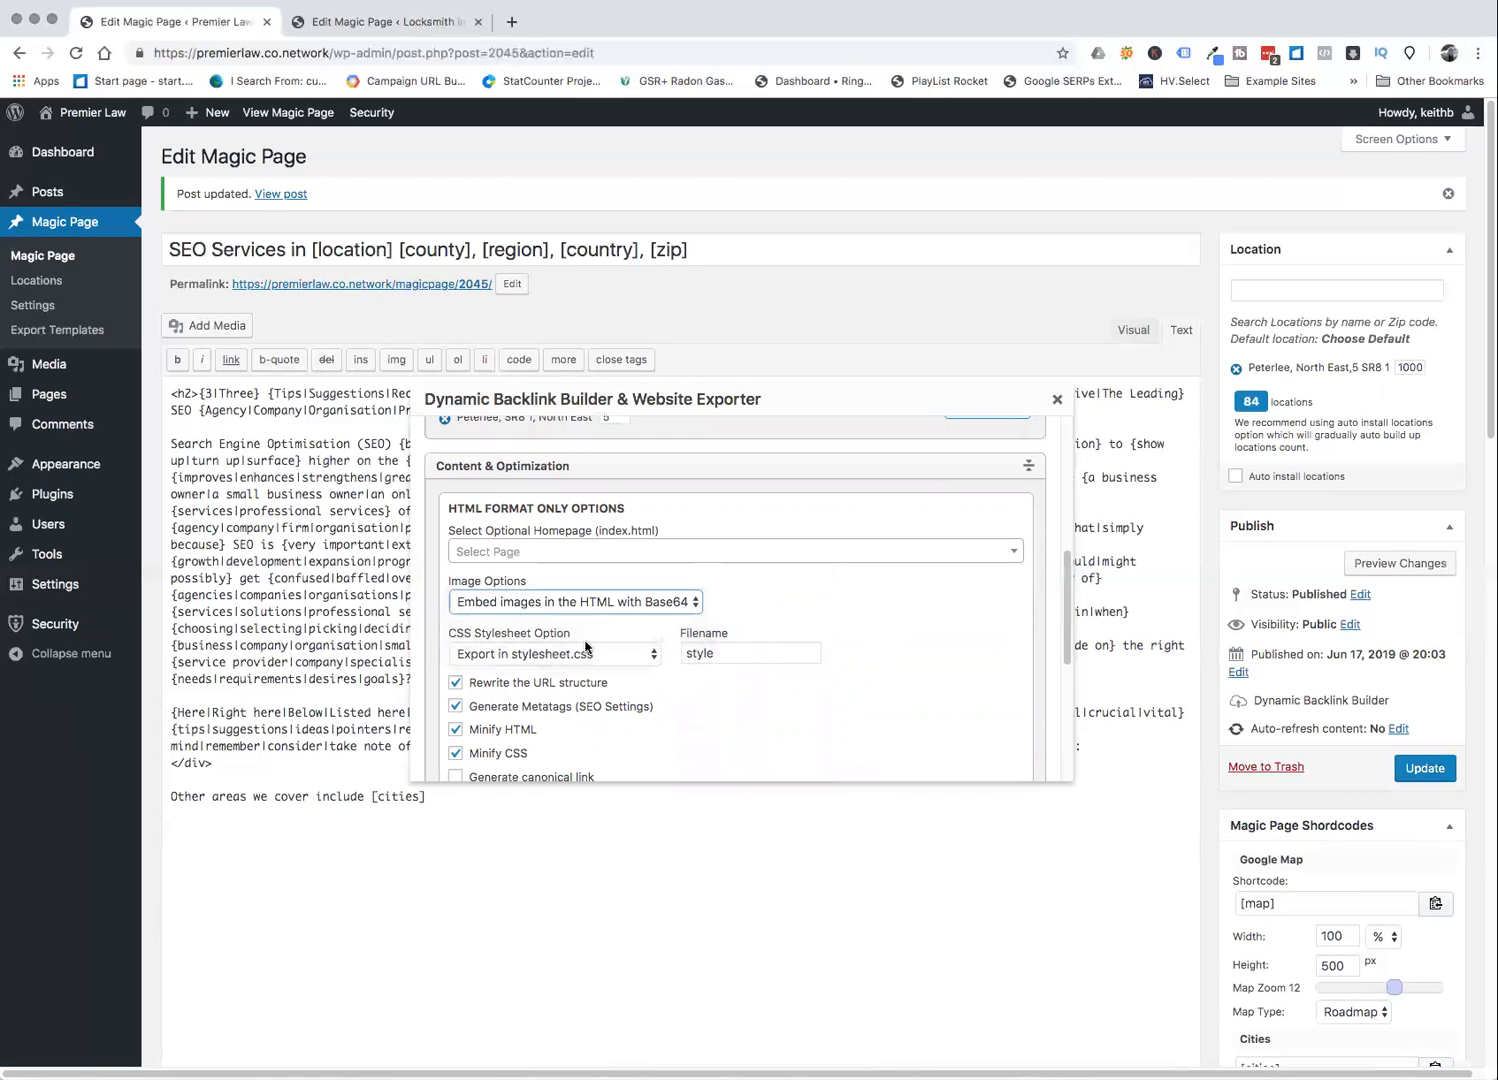
left_click(585, 656)
left_click(585, 669)
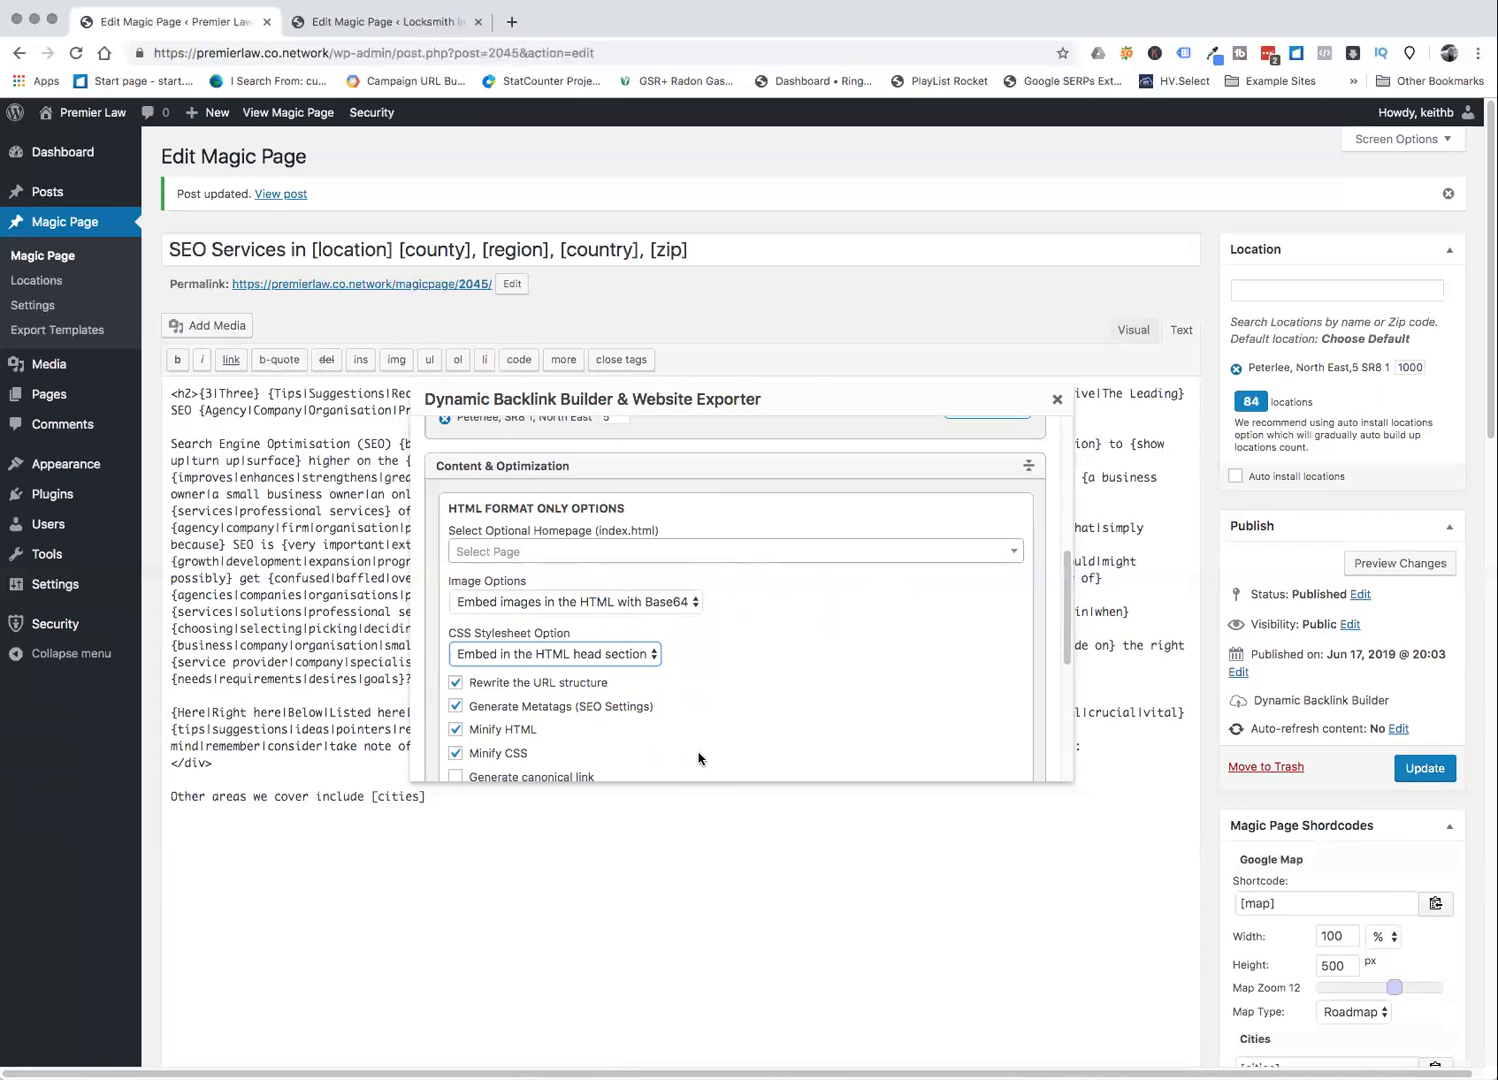
- Change the exporter's page title to "{SEO|Marketing|Digital Marketing} Services [location]"
scroll(661, 714, "down", 1)
scroll(661, 712, "down", 3)
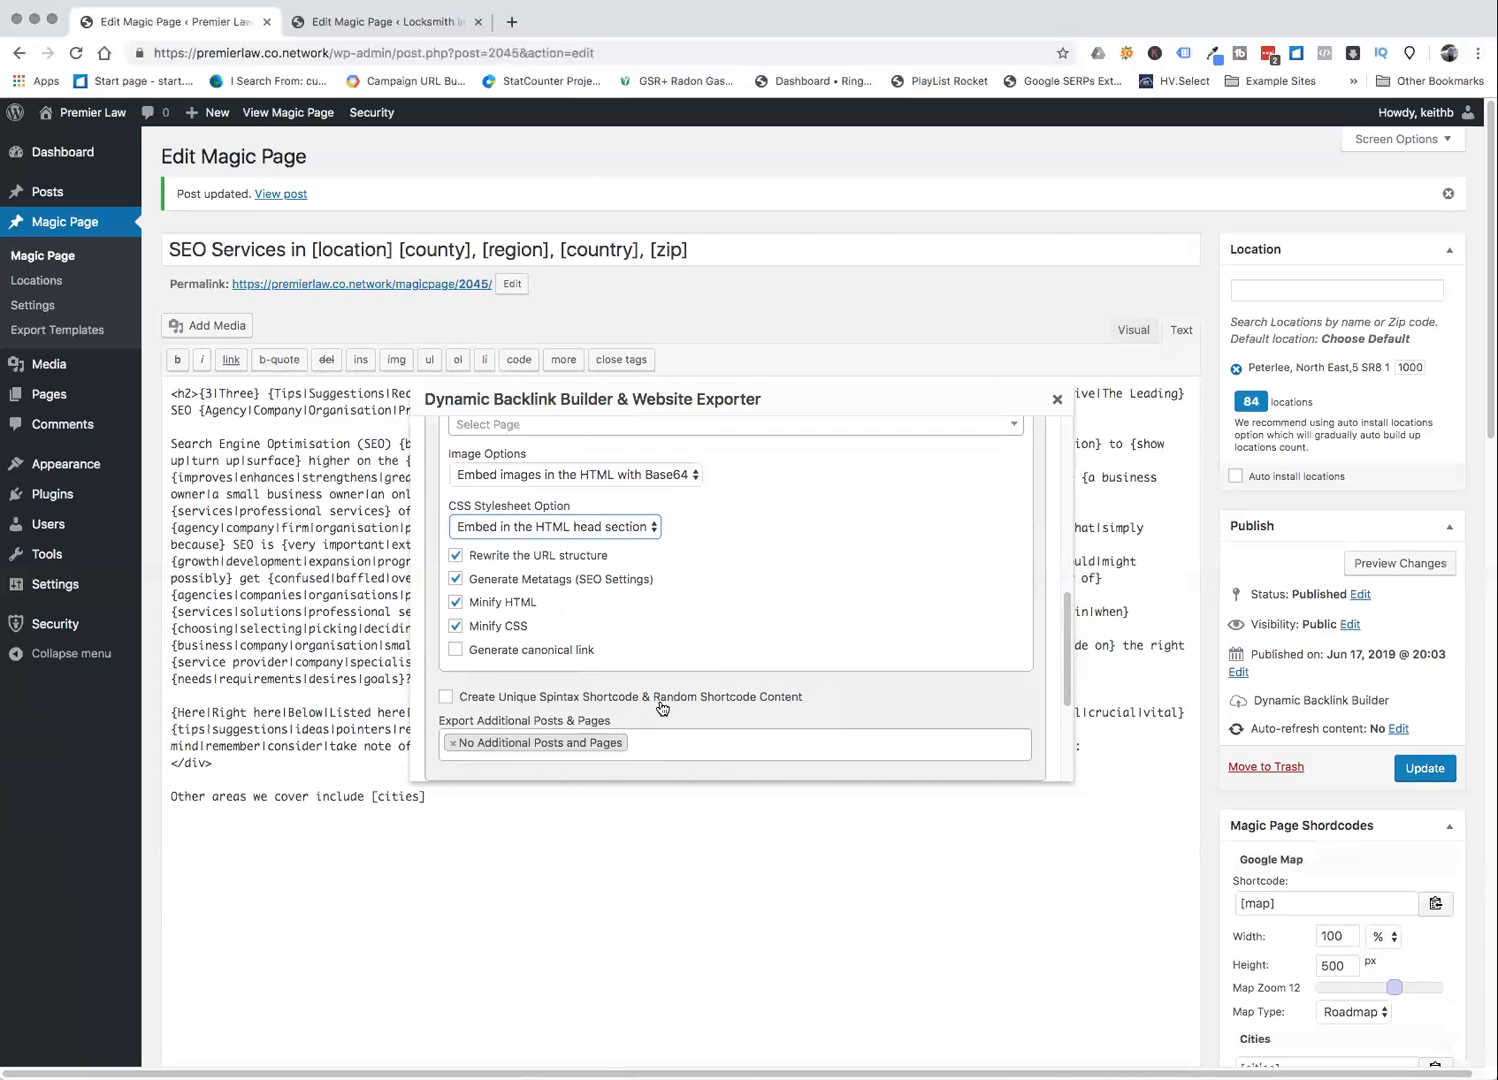
scroll(661, 708, "down", 6)
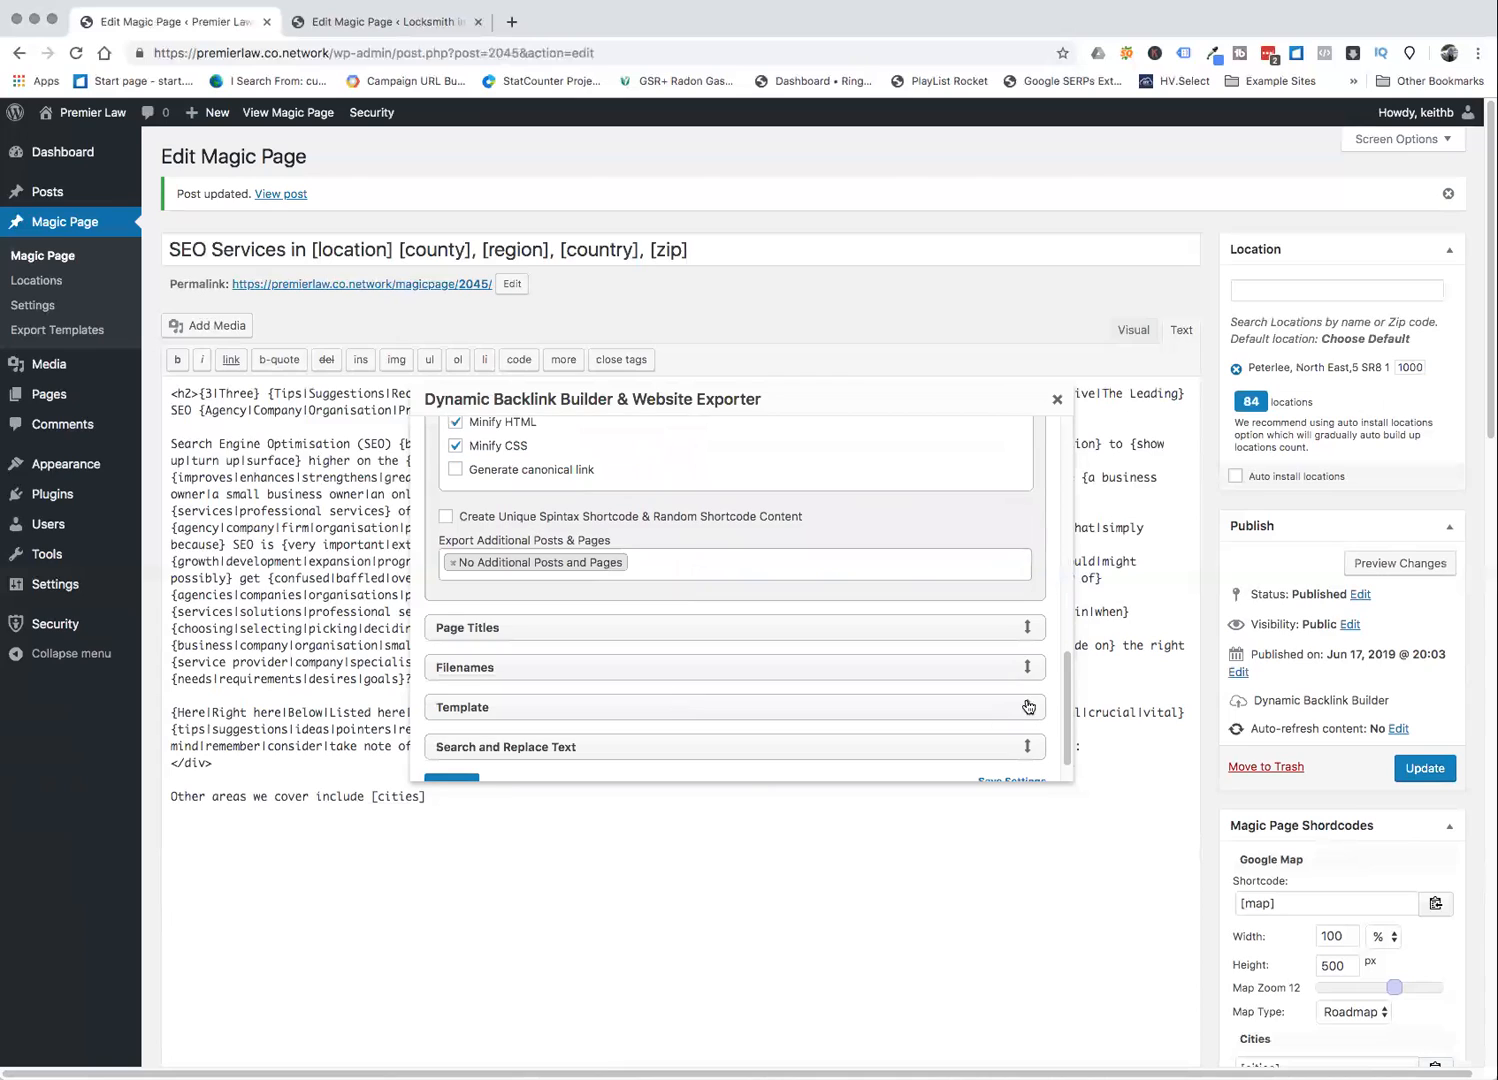
left_click(1025, 630)
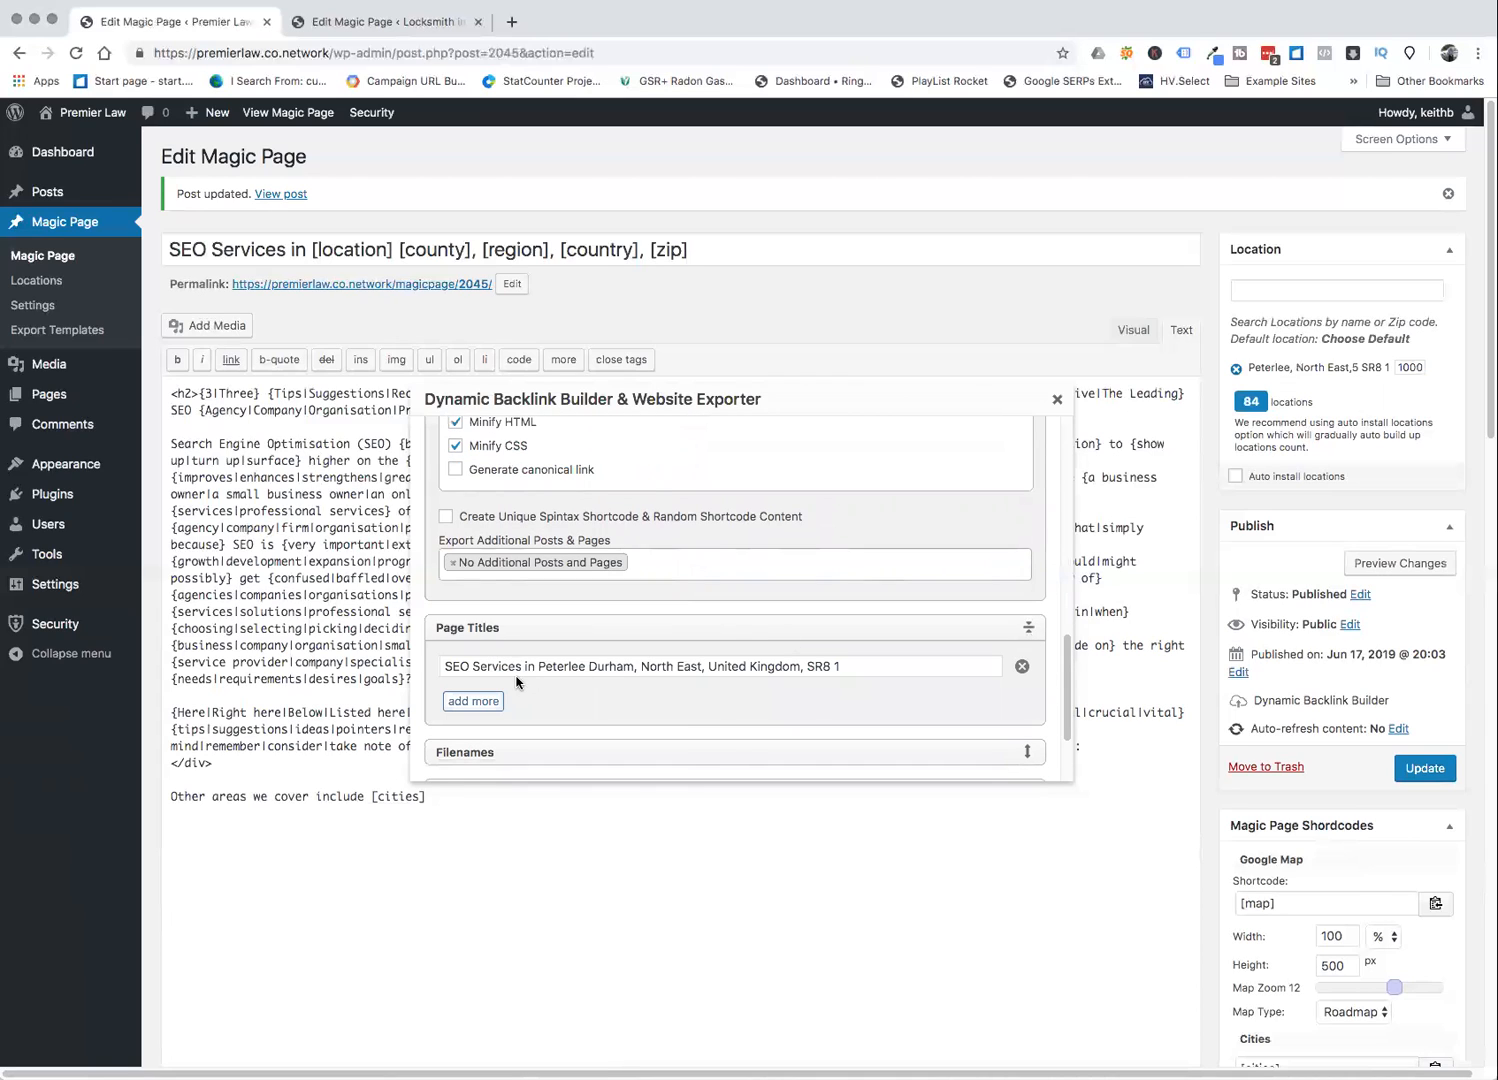
left_click_drag(523, 666, 875, 670)
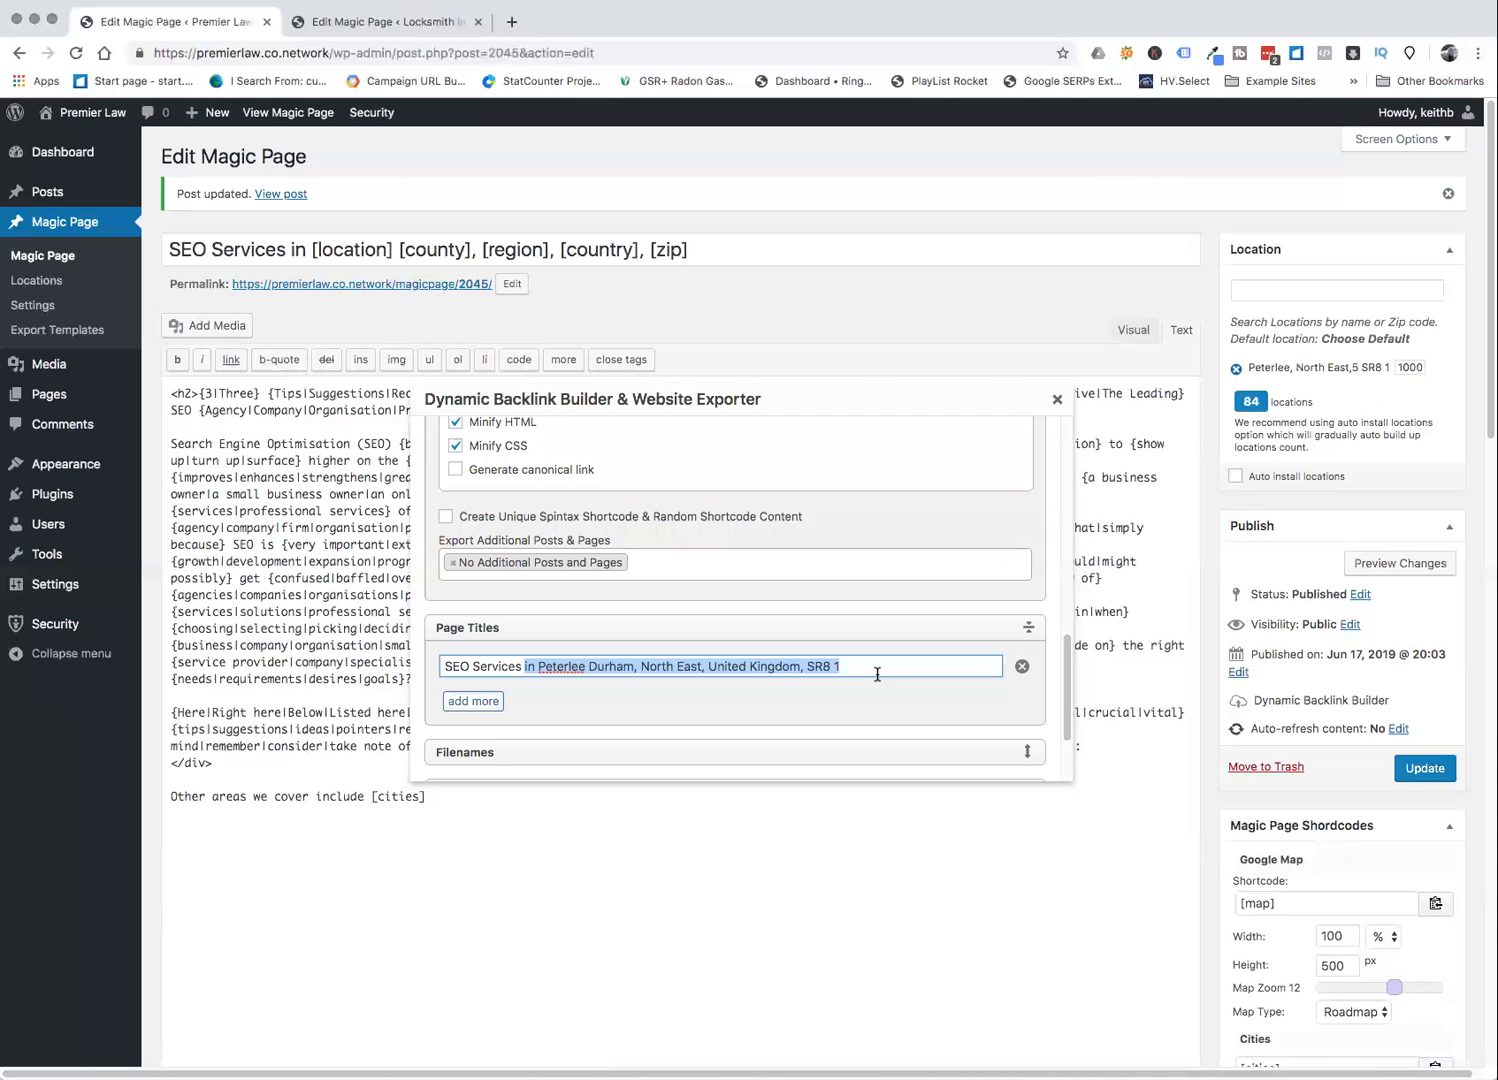
key("BackSpace")
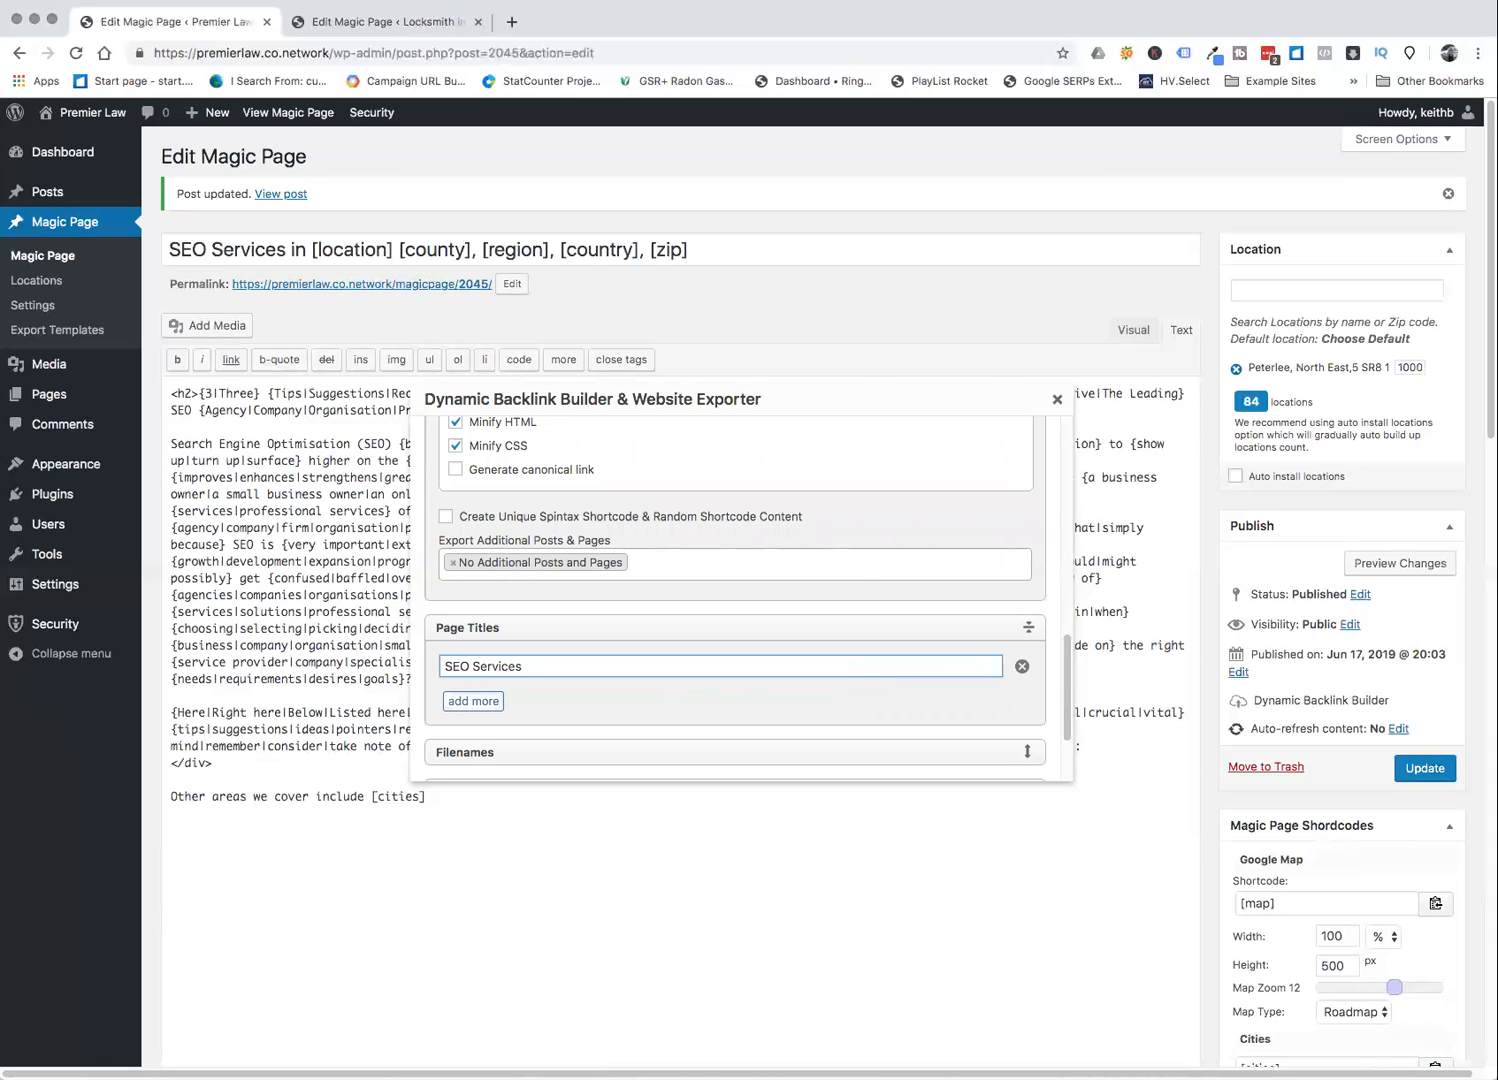
type("[location")
left_click(441, 665)
type("{SEO|Marketi")
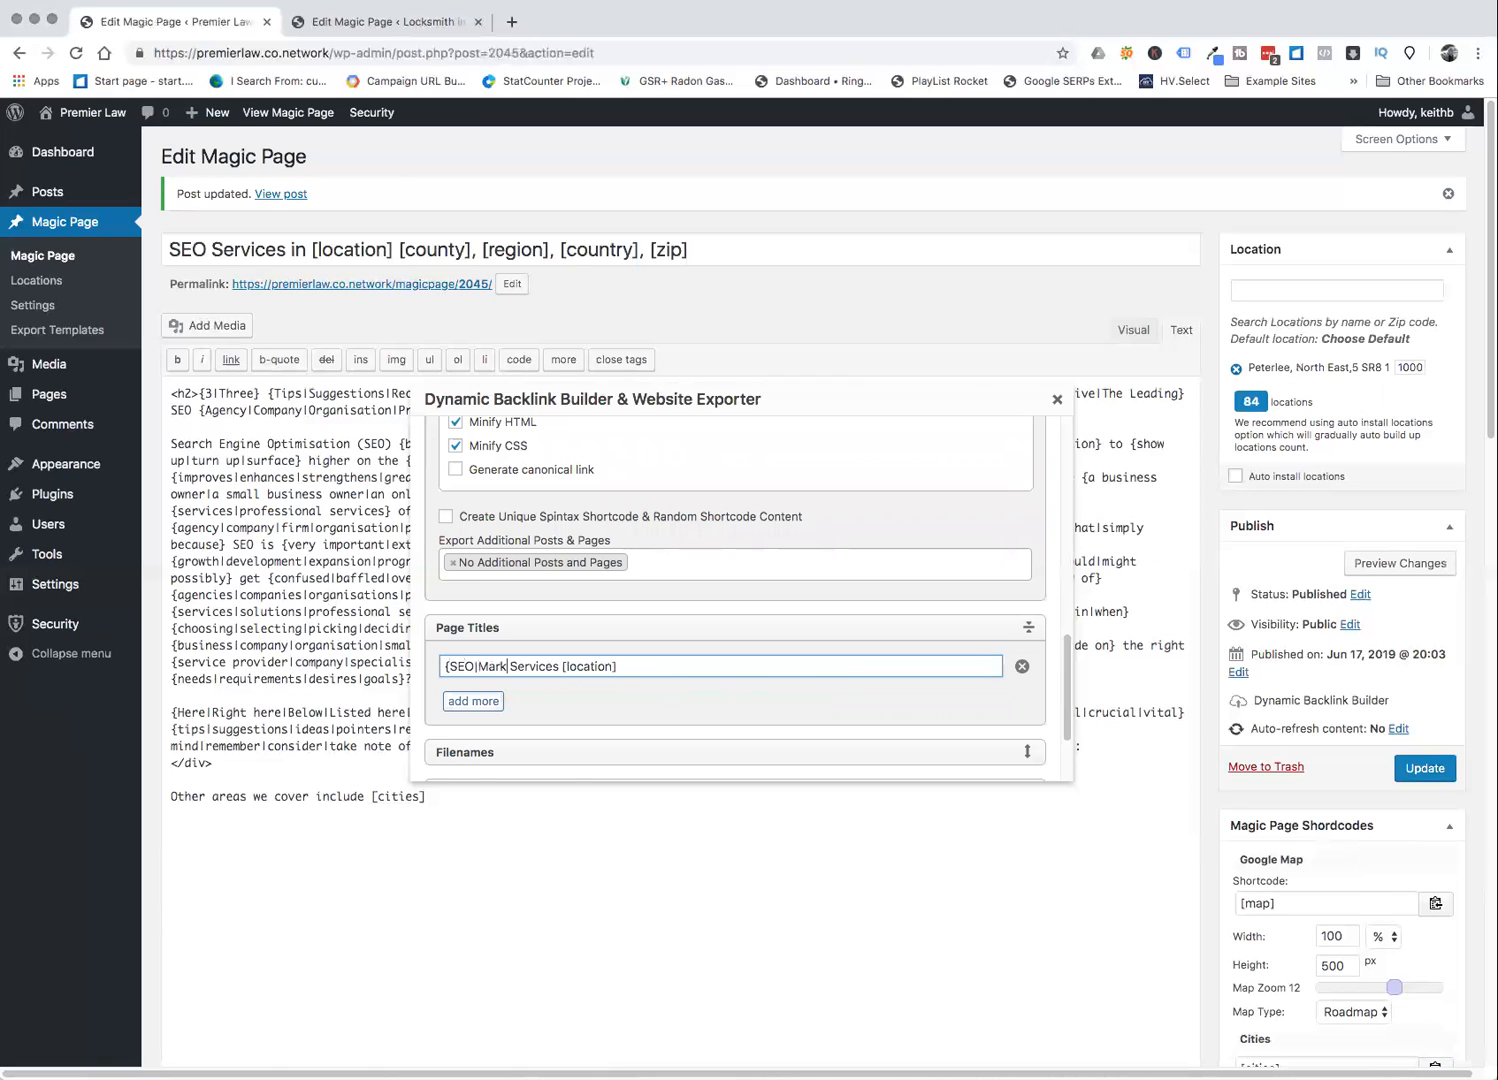
type("ng|Digital Marketing")
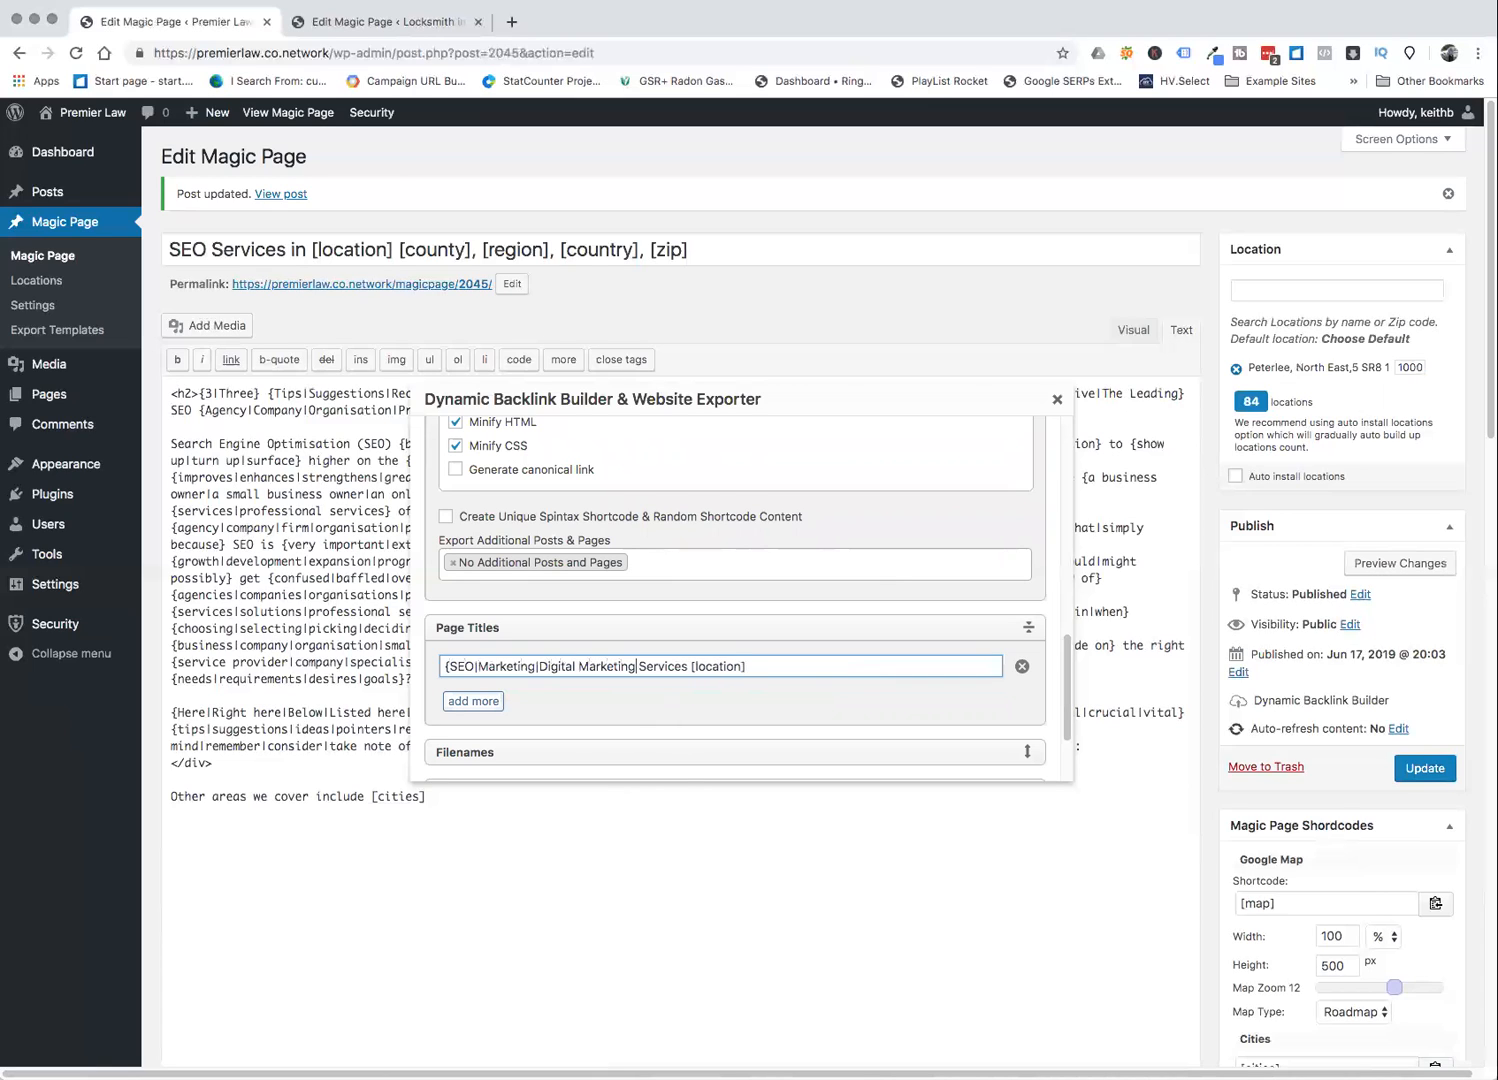
type("}")
- Change the filename pattern in the exporter's Filenames section to "seo-[location]"
scroll(687, 690, "down", 2)
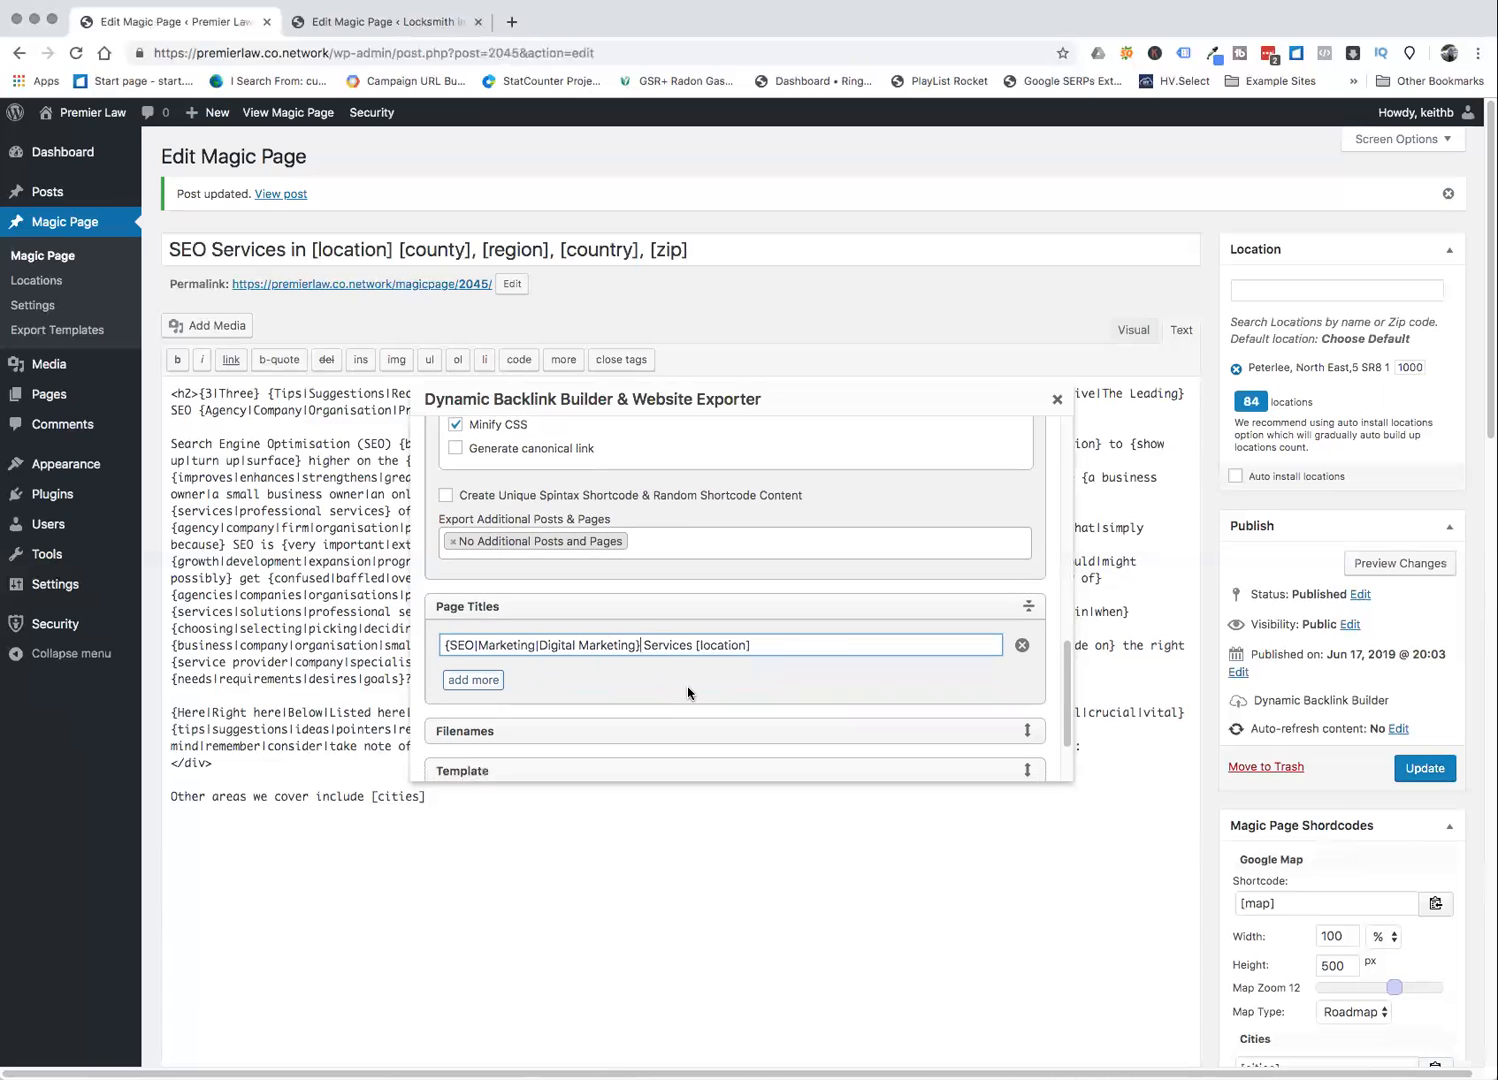
scroll(687, 690, "down", 3)
left_click(1028, 698)
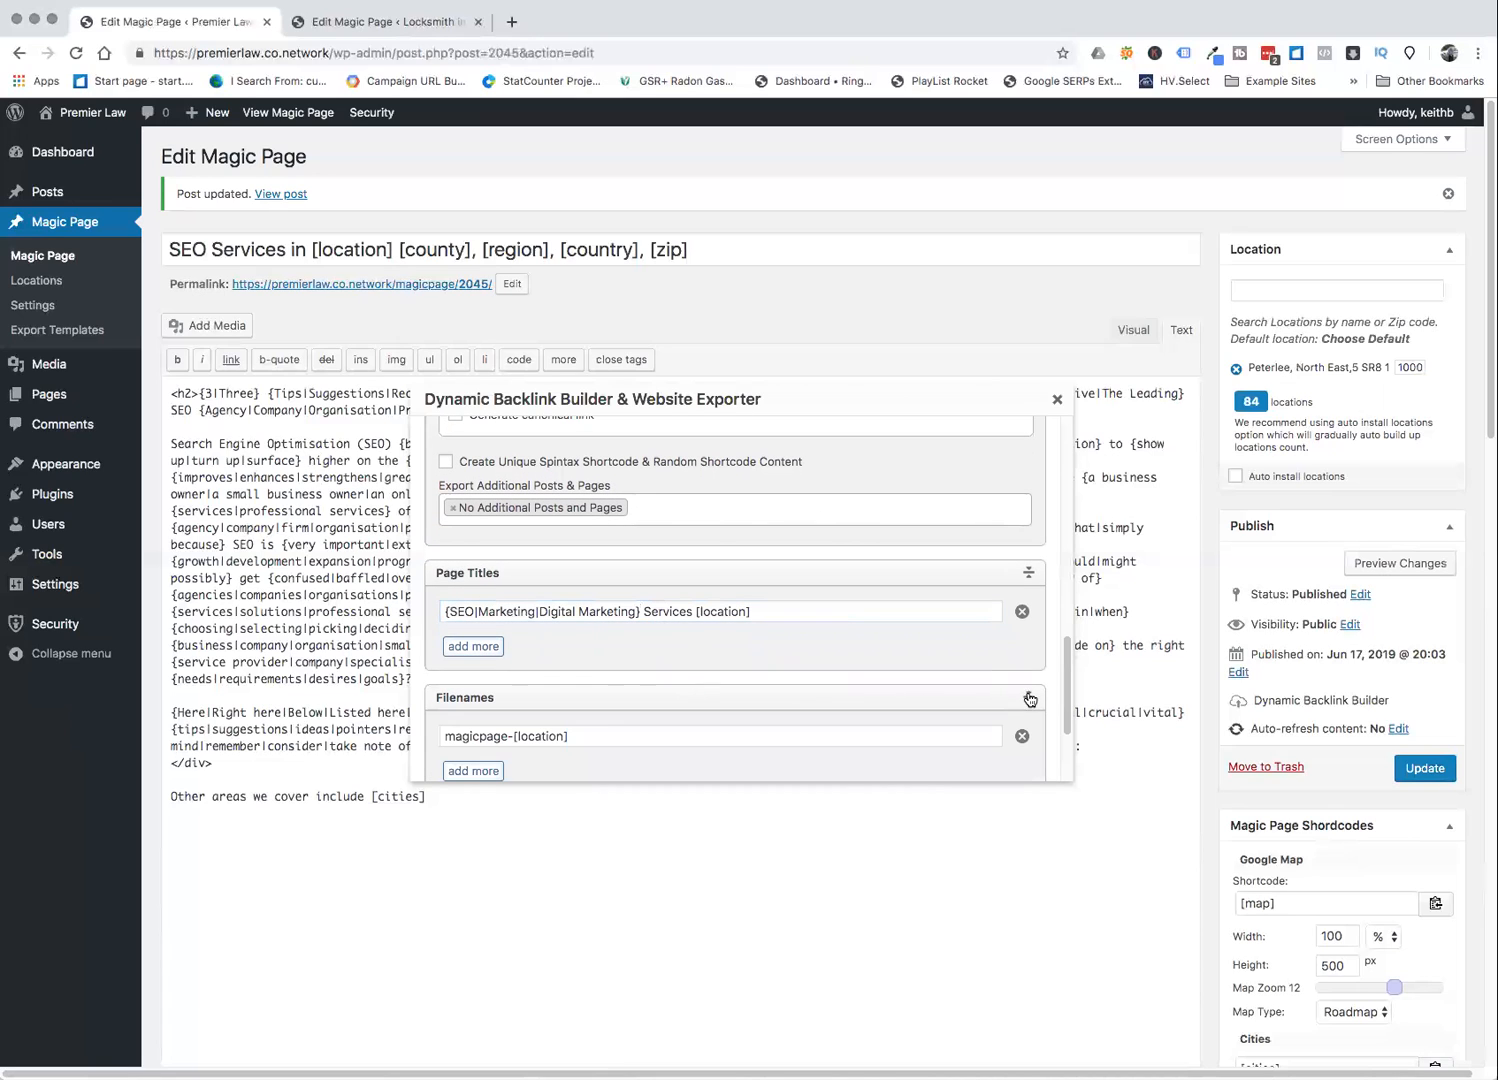
double_click(456, 736)
type("seo")
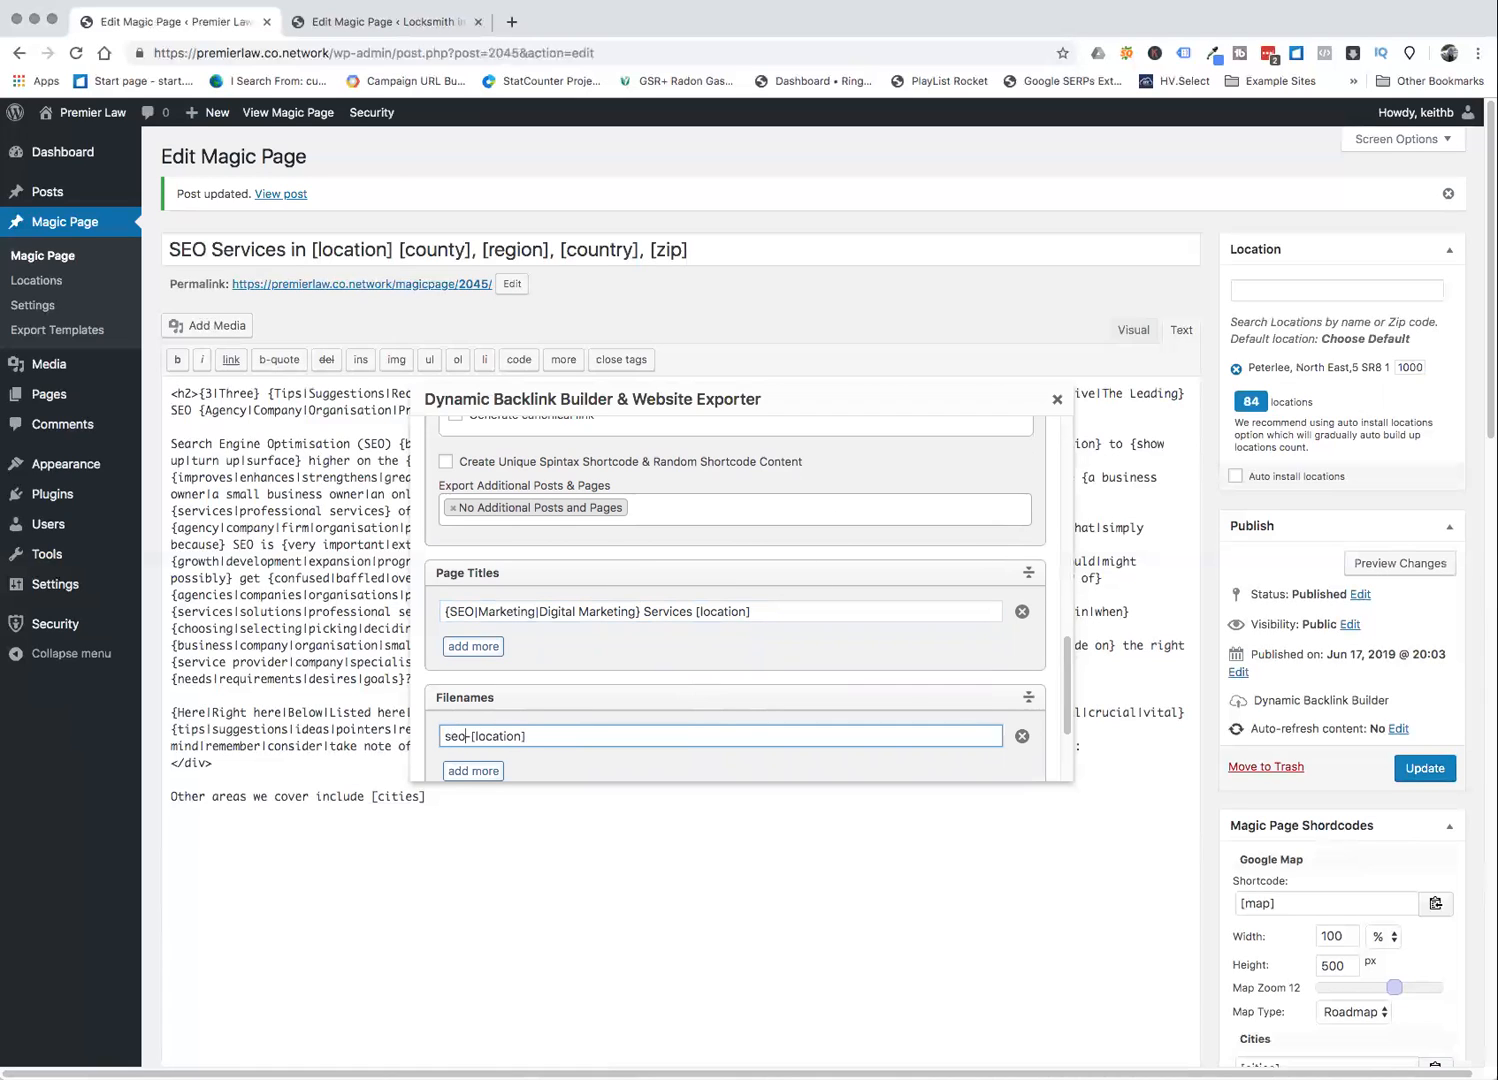
- Add a second filename pattern, "marketing-location]", to the exporter's Filenames section
scroll(828, 708, "down", 1)
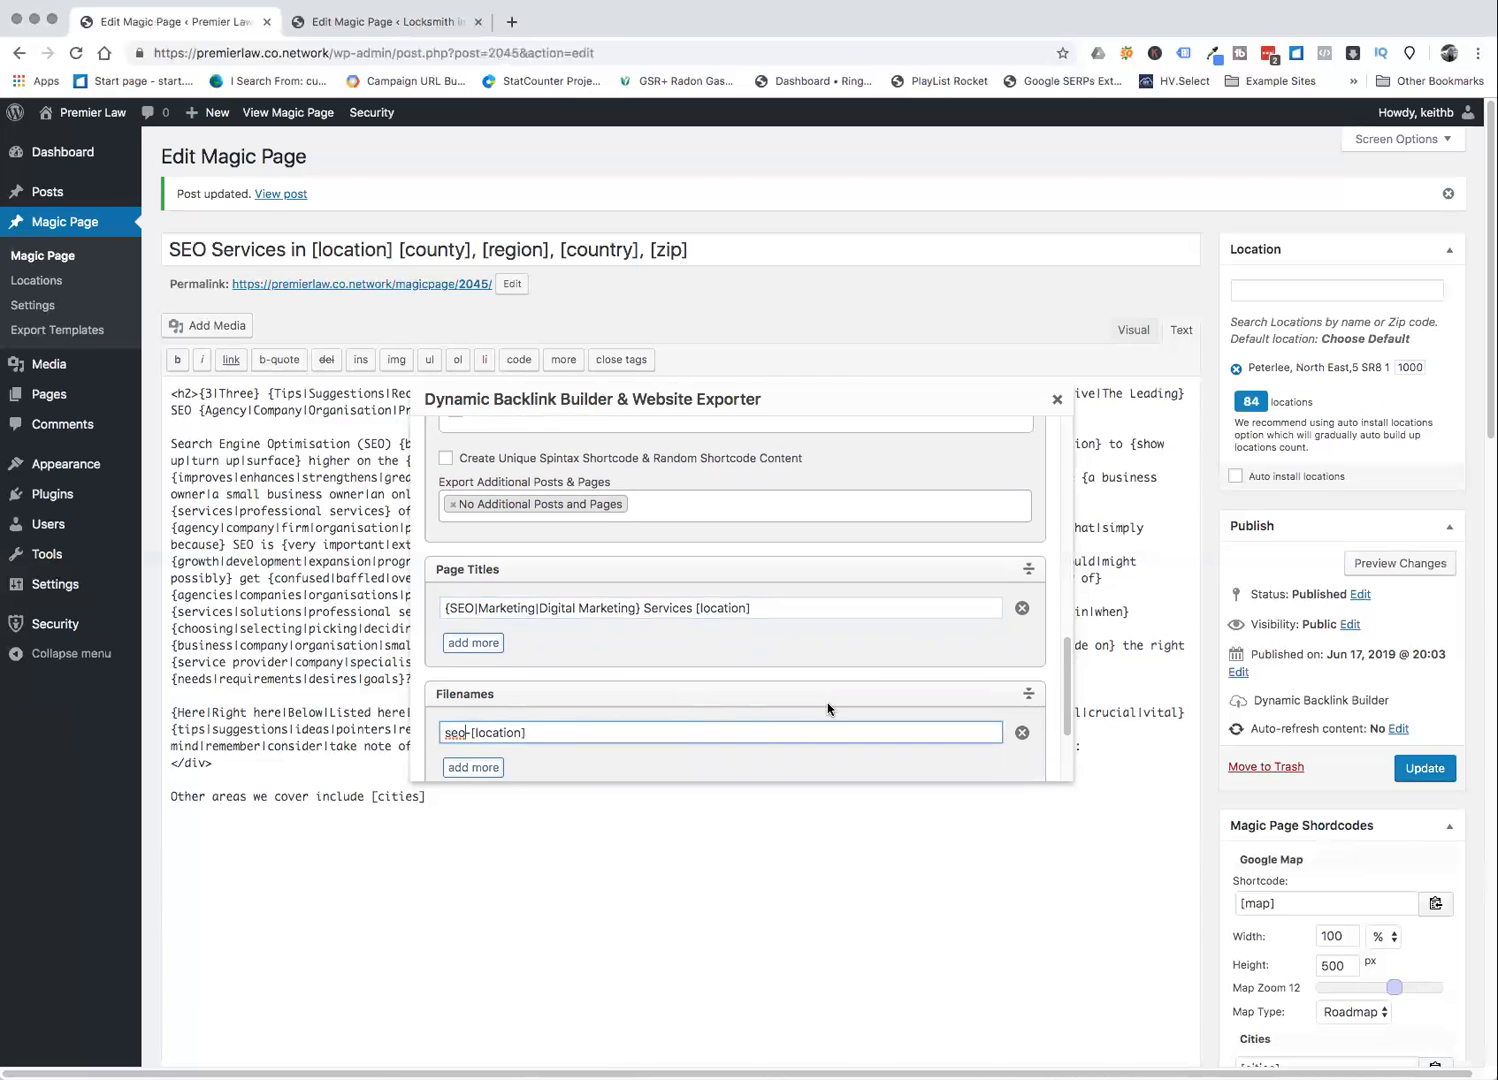
scroll(828, 708, "down", 3)
scroll(821, 706, "down", 1)
scroll(818, 706, "down", 1)
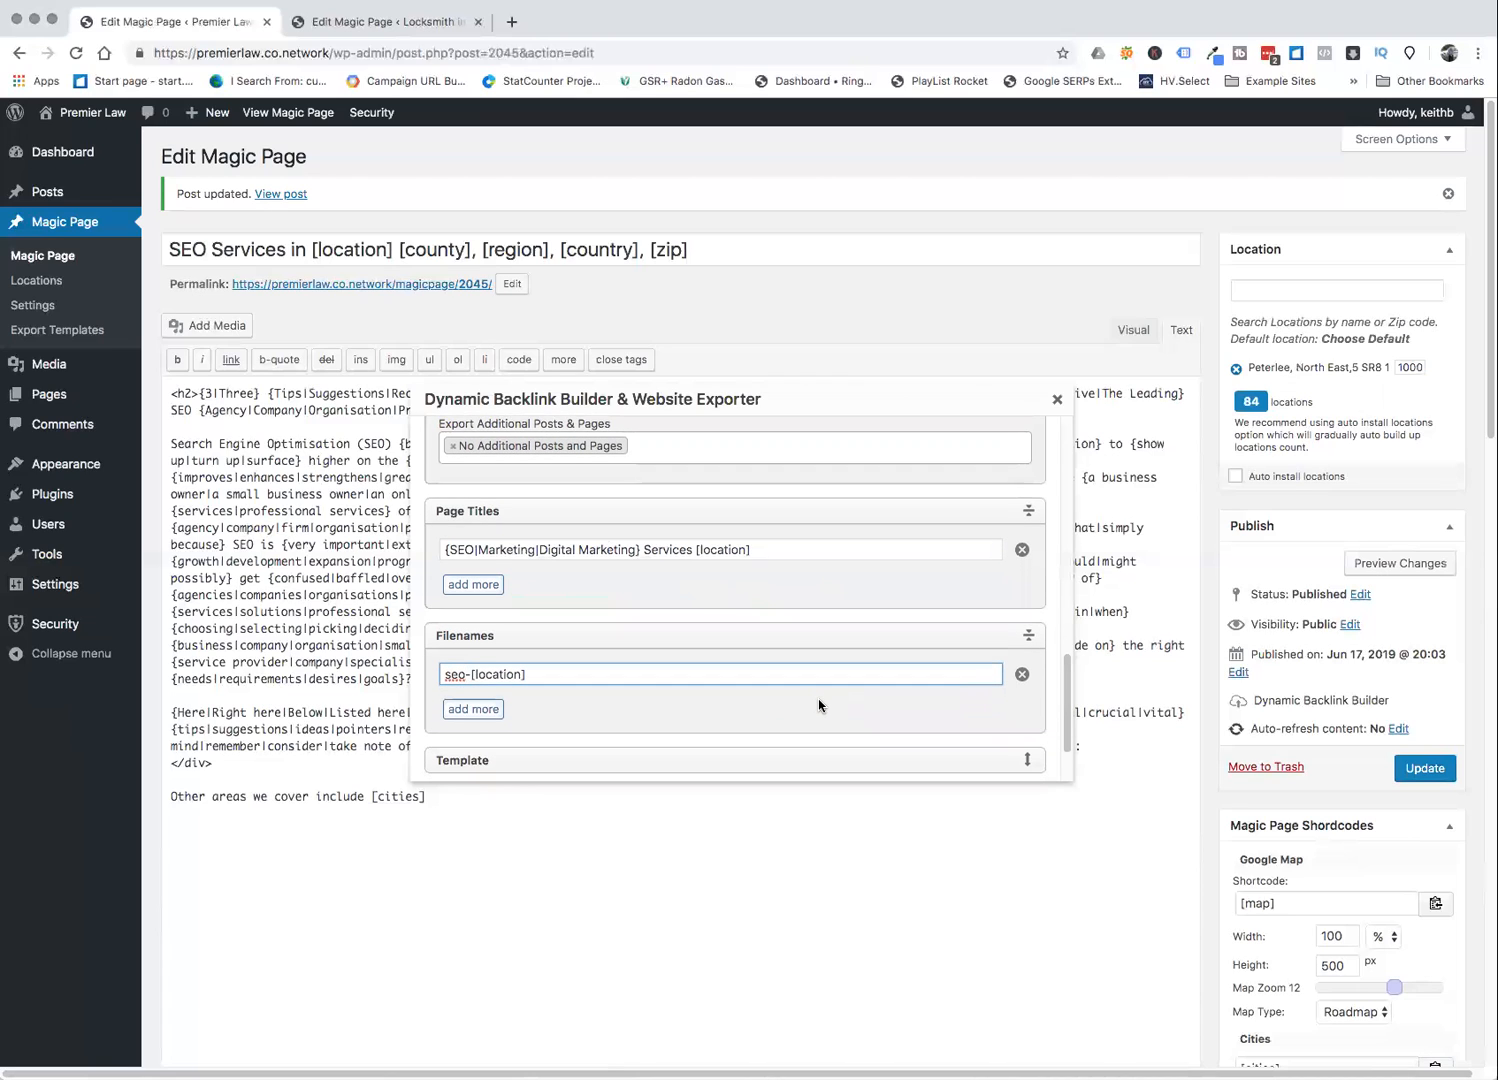
left_click(476, 701)
left_click(474, 693)
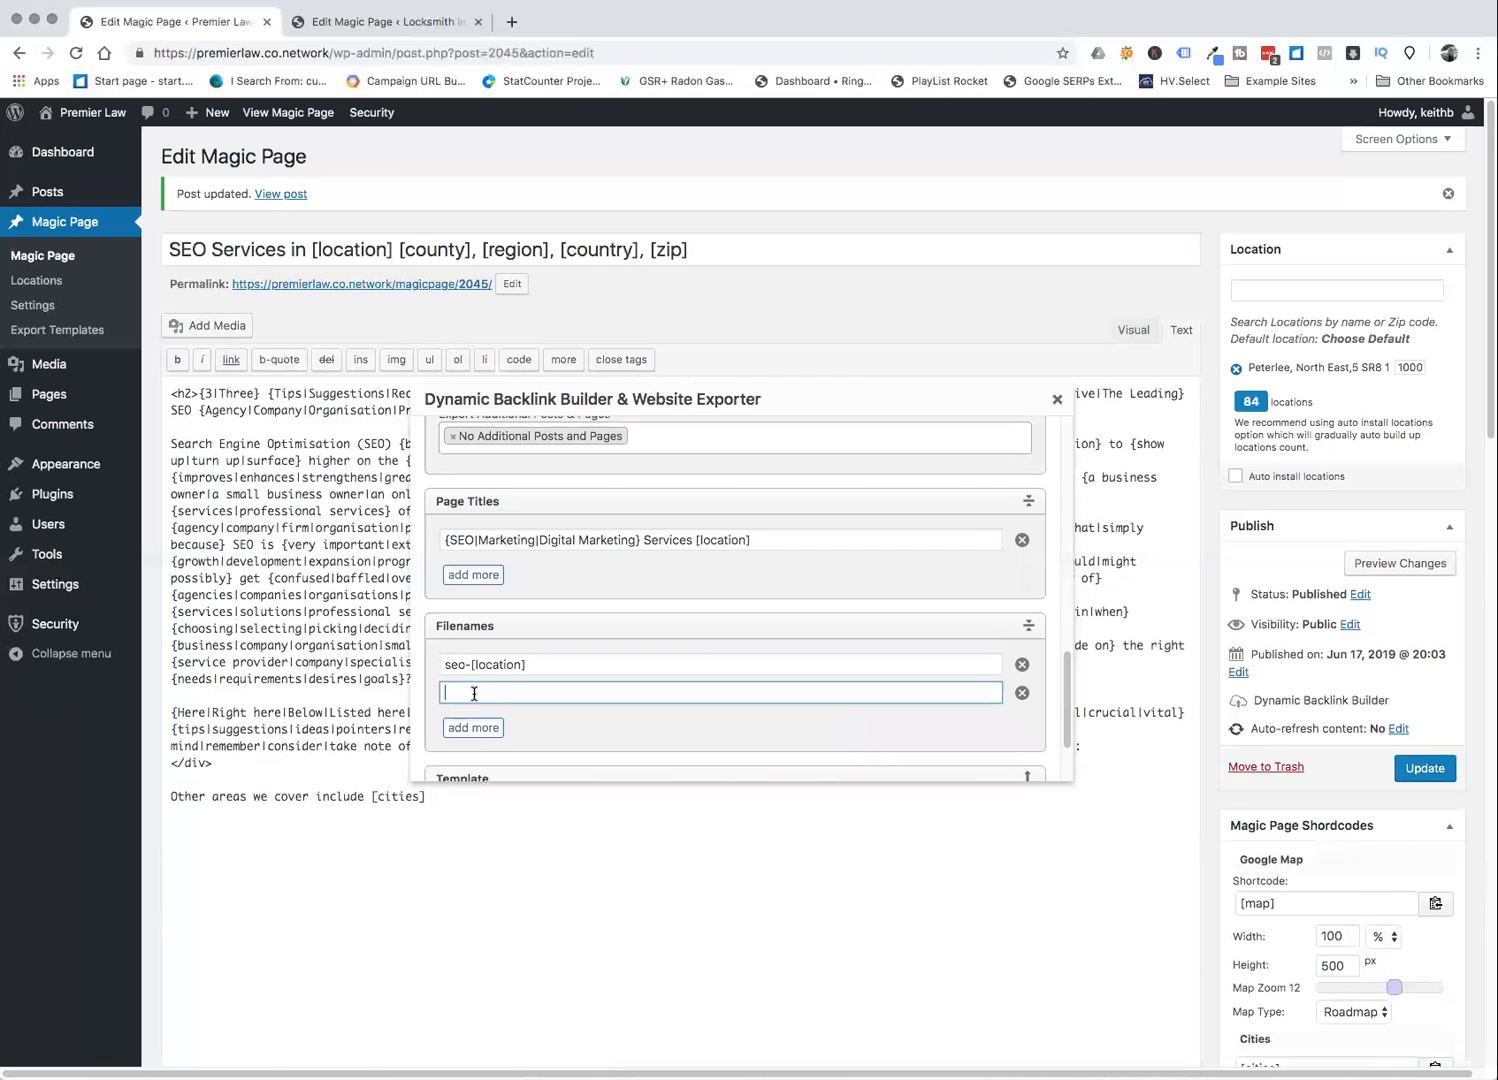
type("marketing-location")
- Expand the exporter's Template and Search and Replace Text sections and review their options
scroll(722, 720, "down", 2)
left_click(1020, 728)
left_click(1022, 725)
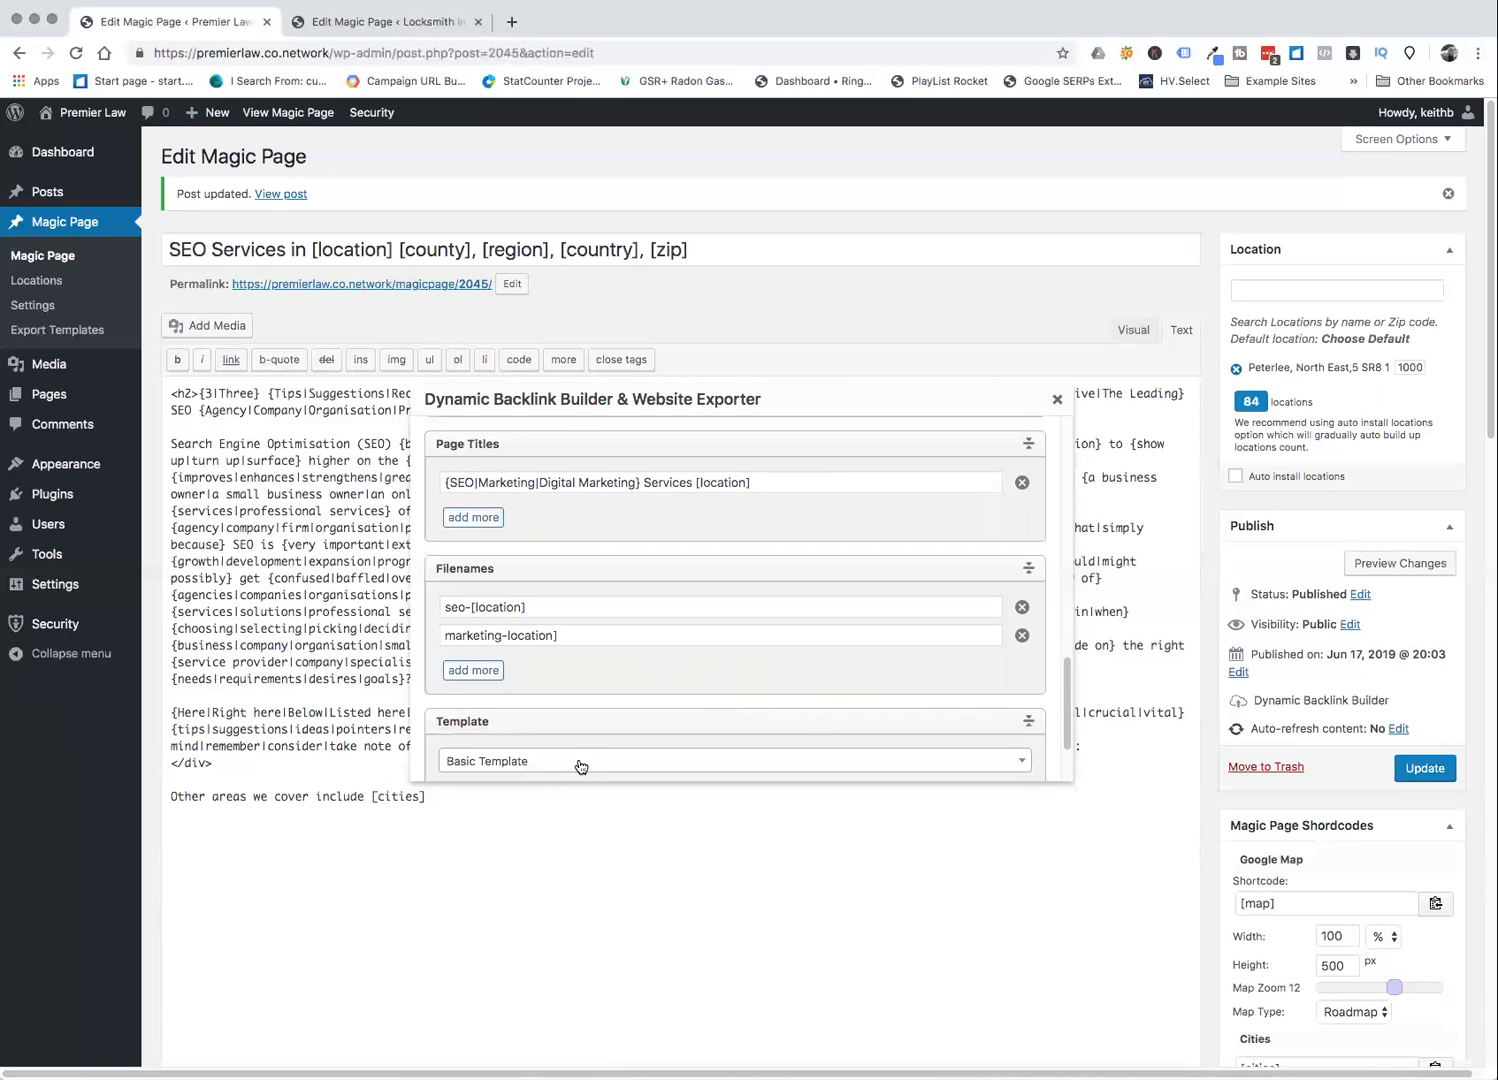
scroll(826, 688, "down", 3)
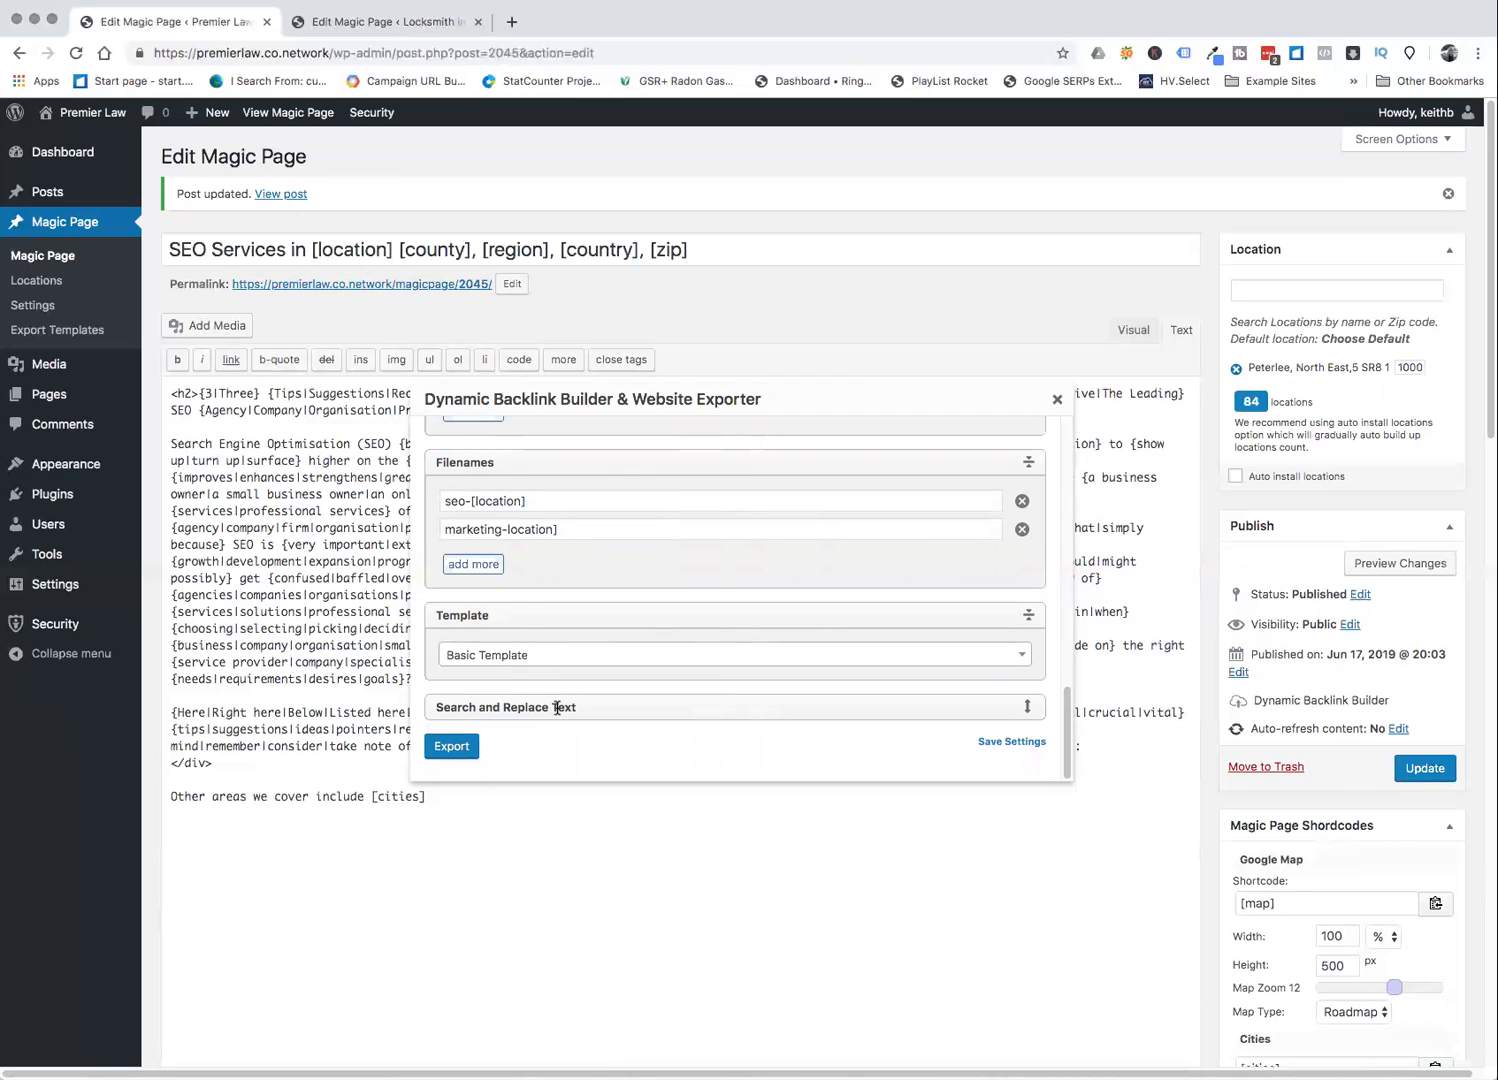
left_click(1025, 707)
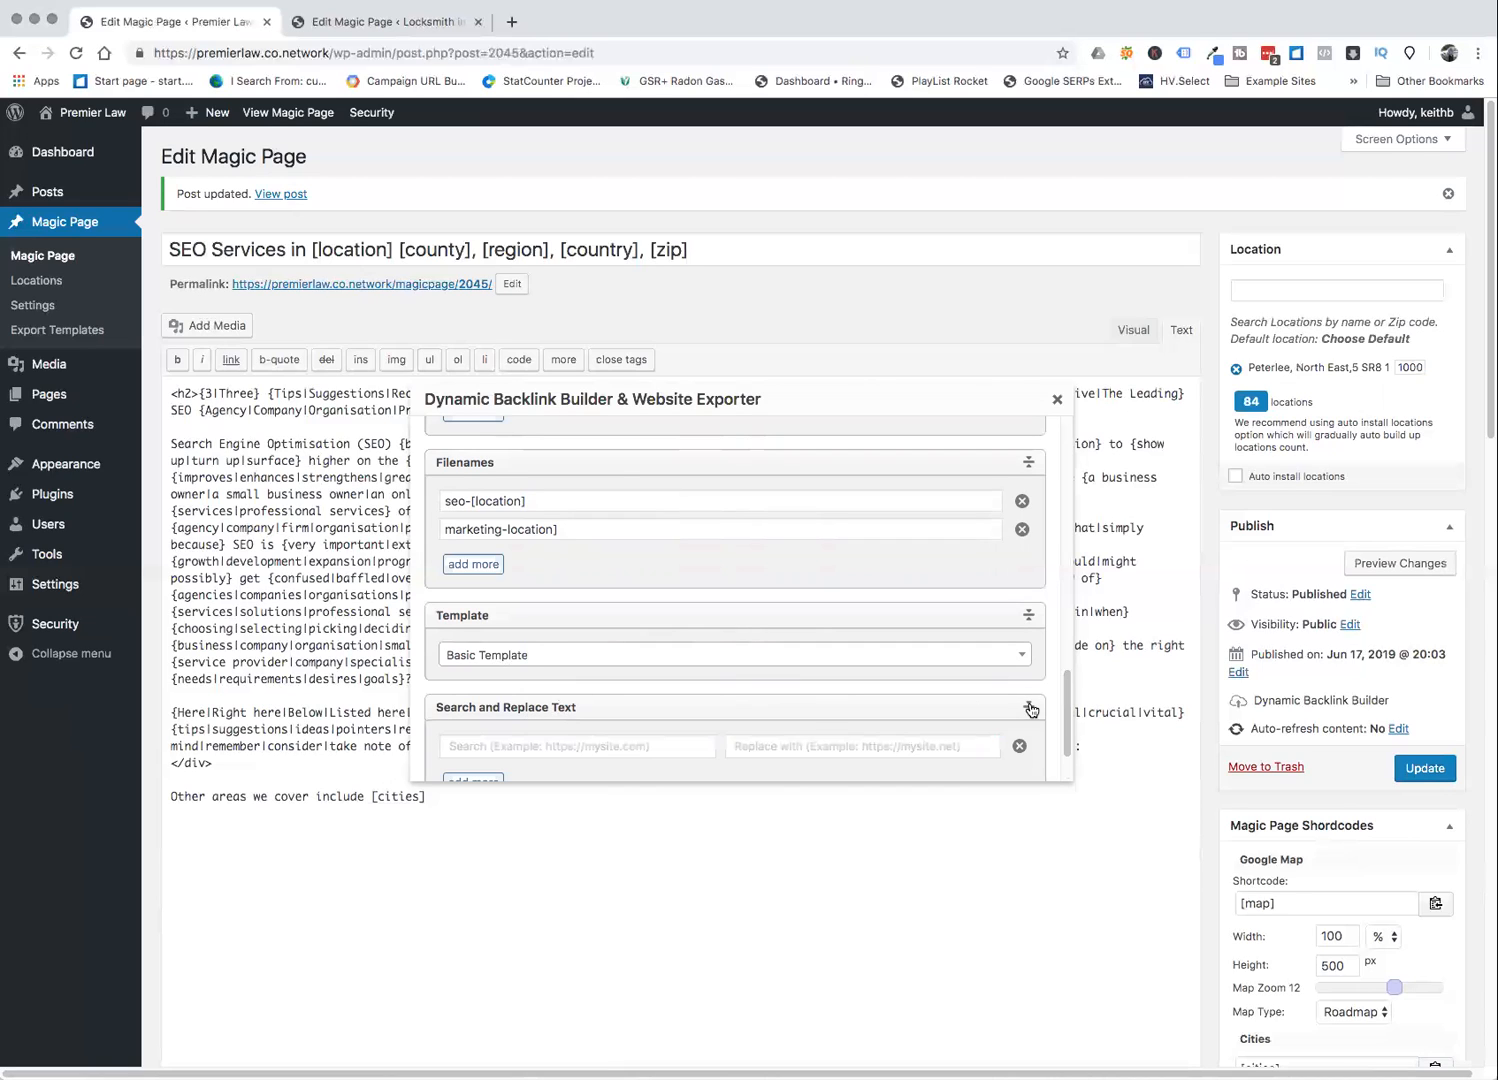
scroll(561, 742, "down", 1)
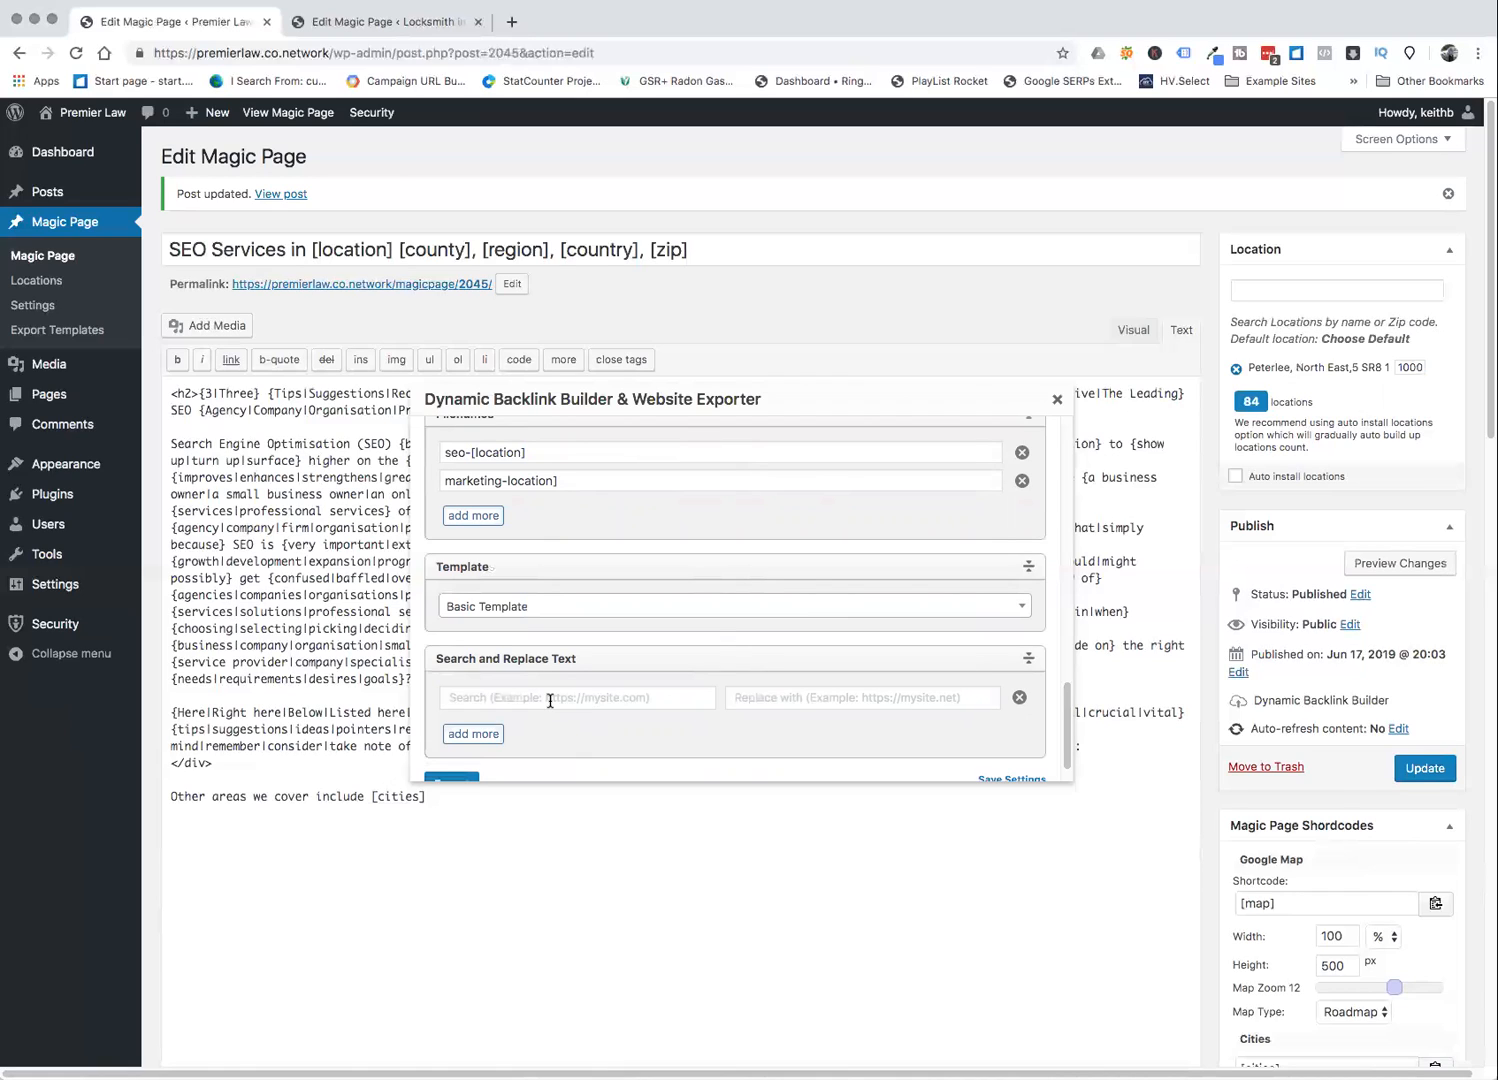
scroll(556, 706, "down", 1)
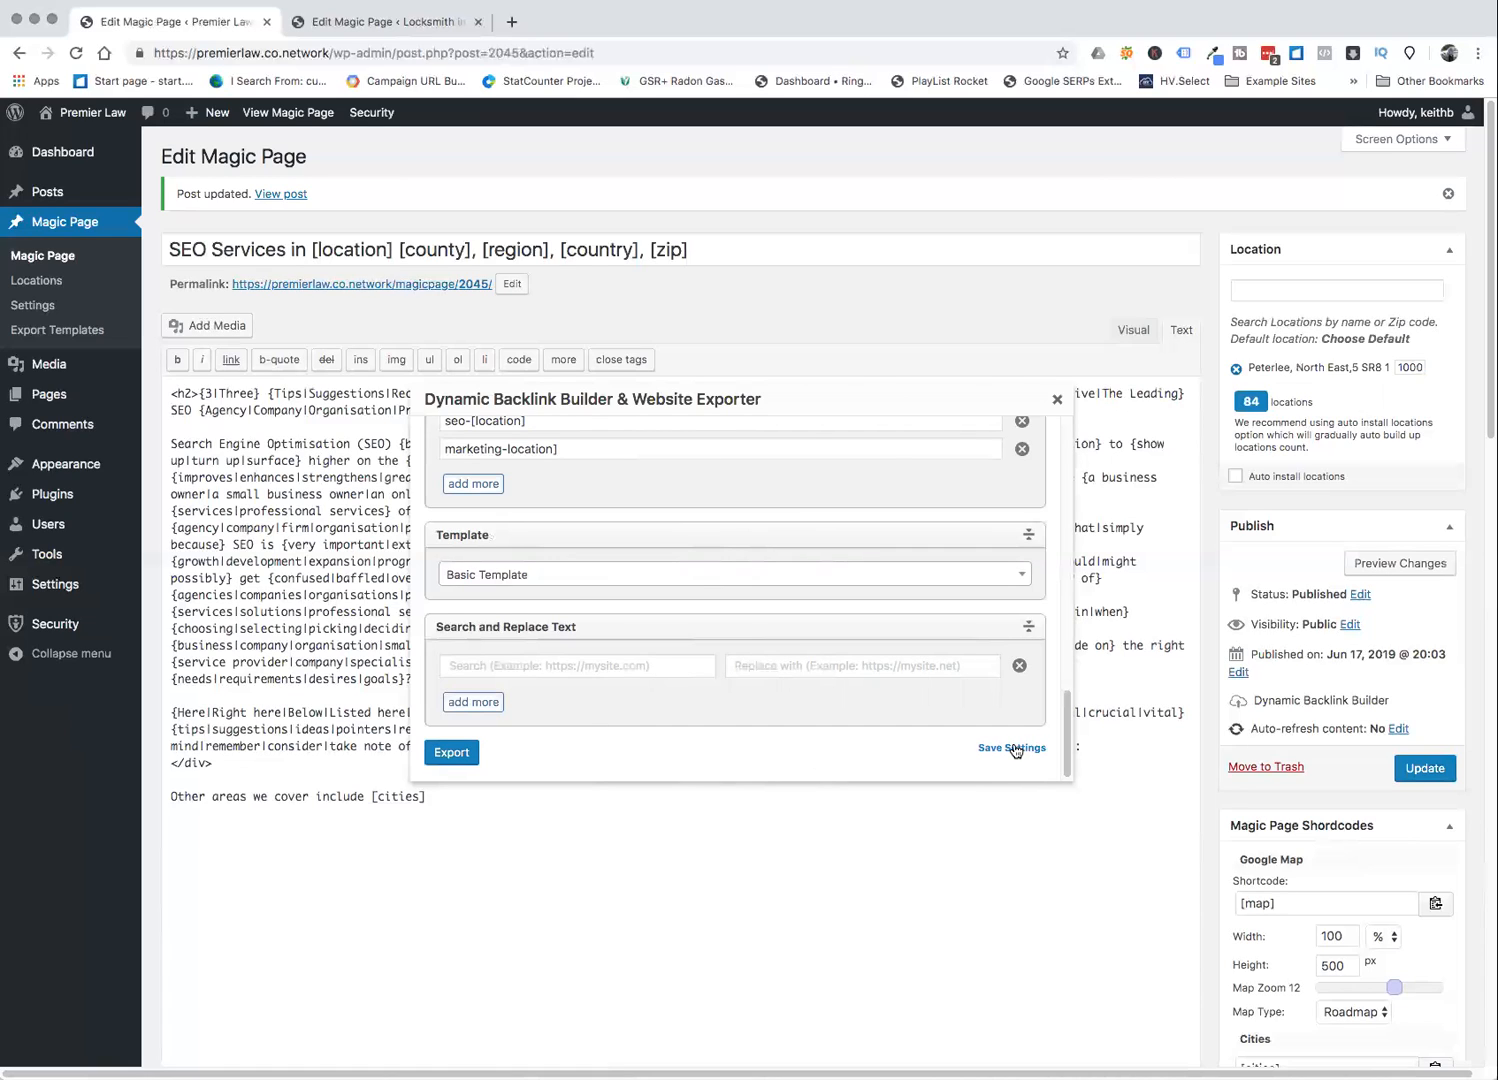
scroll(680, 705, "down", 1)
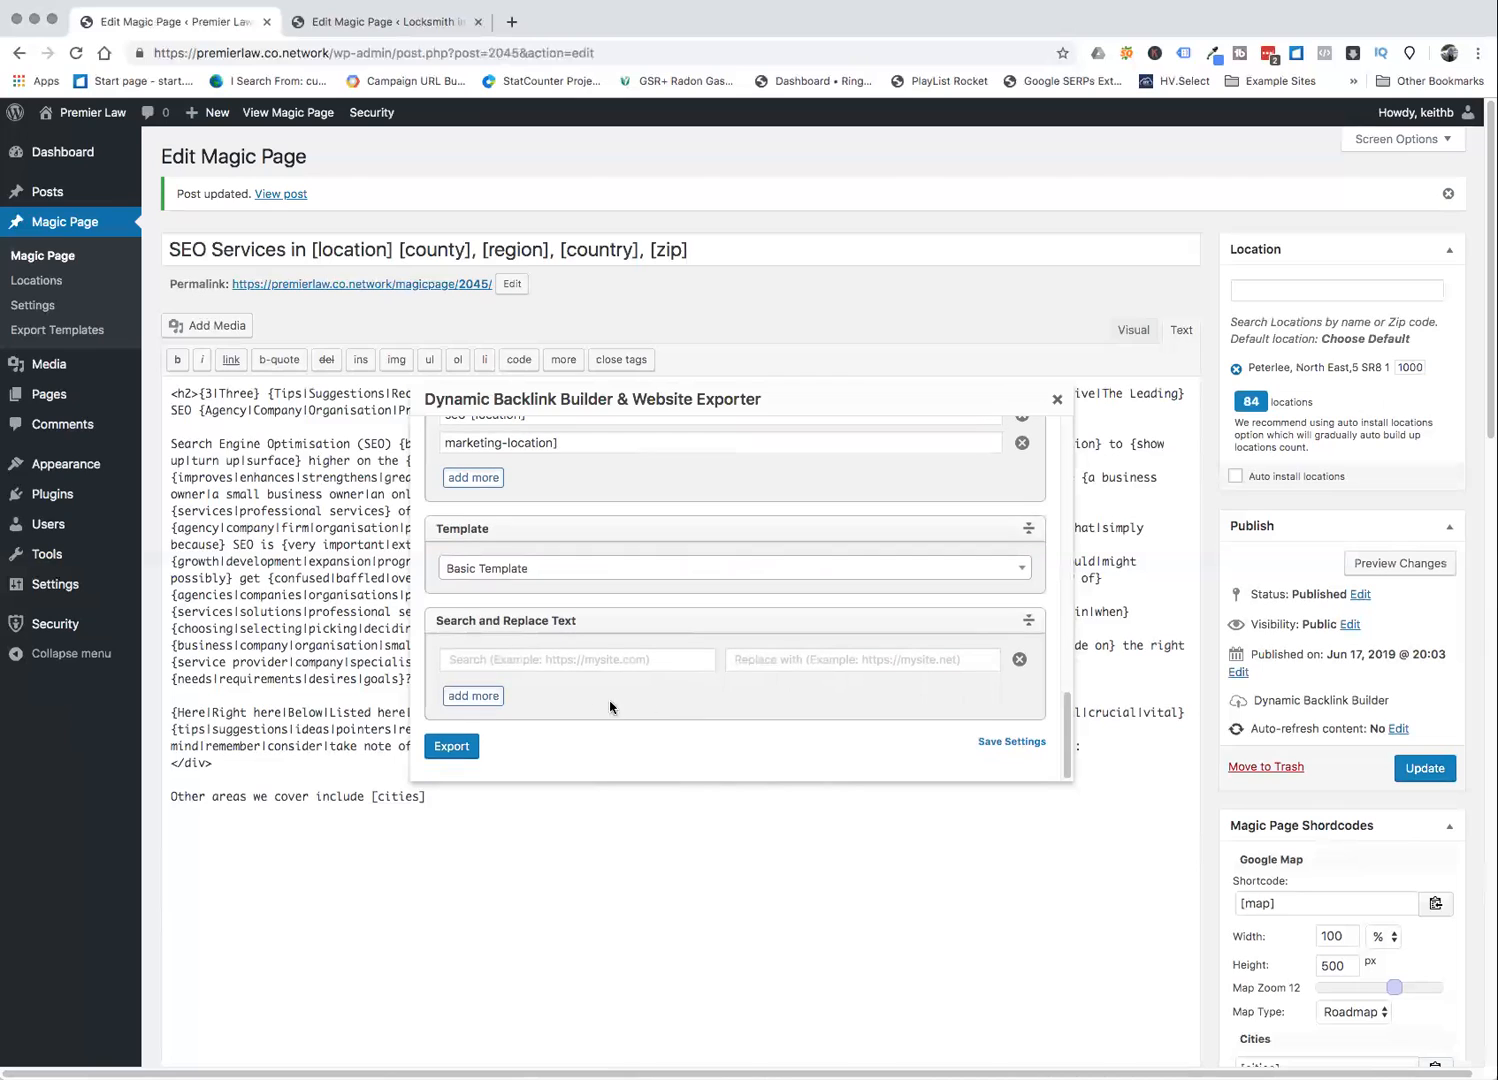
- Export the location pages and compare the generated files with the filename patterns
left_click(455, 748)
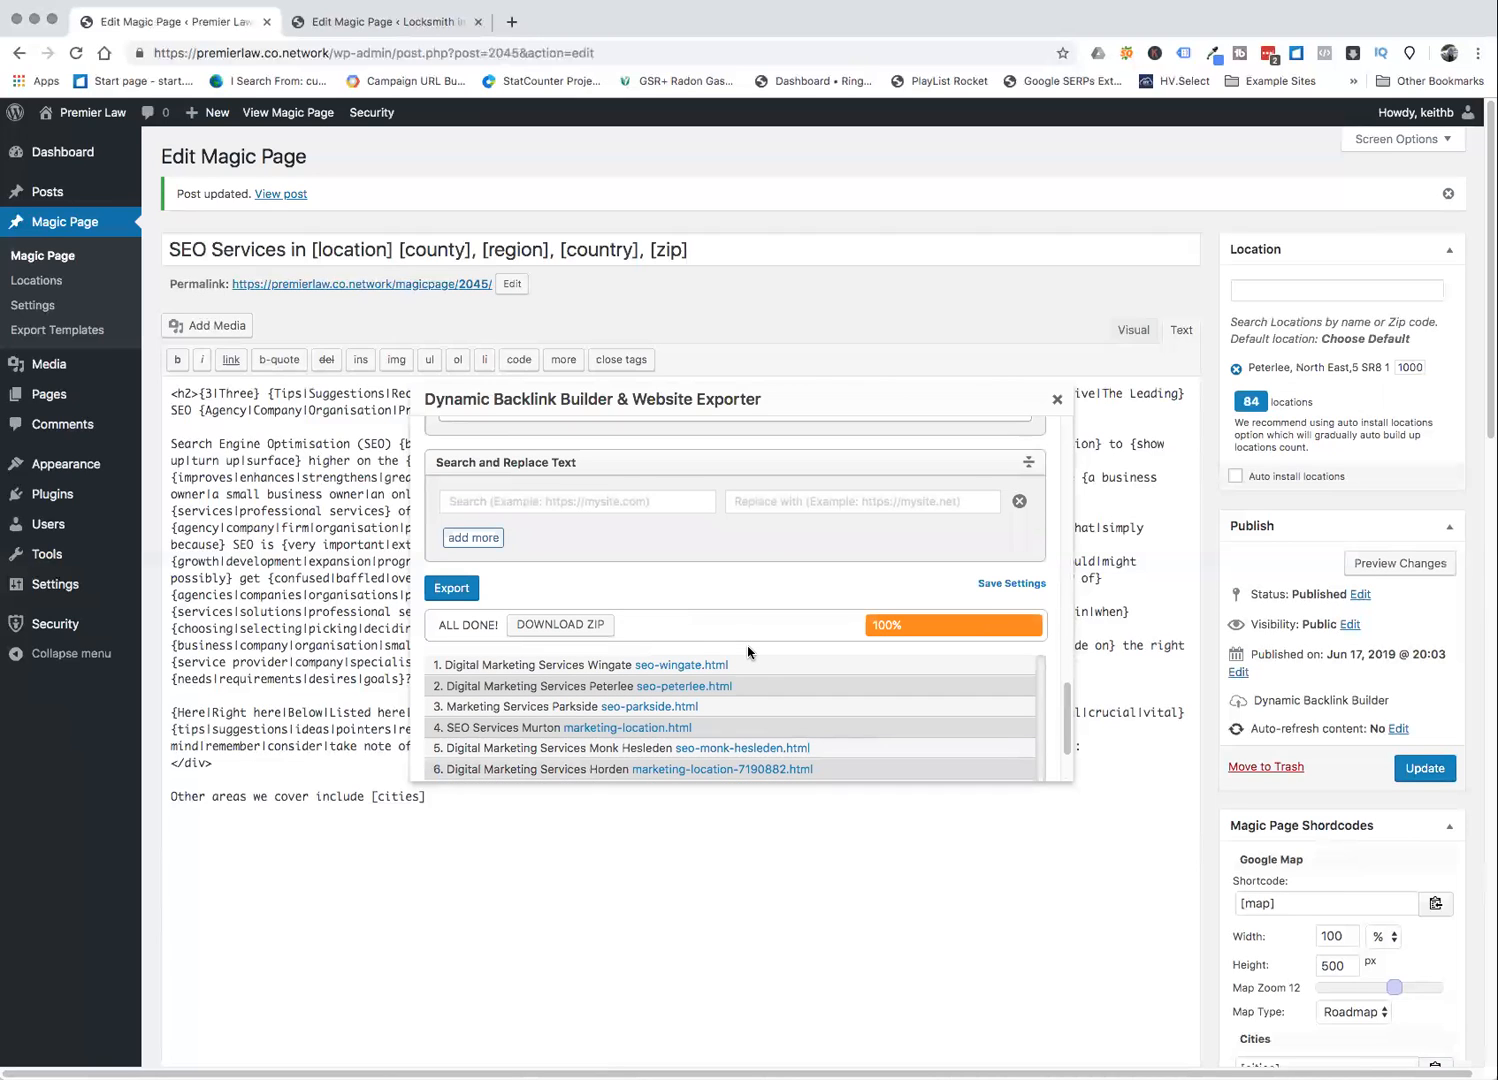
scroll(748, 652, "down", 3)
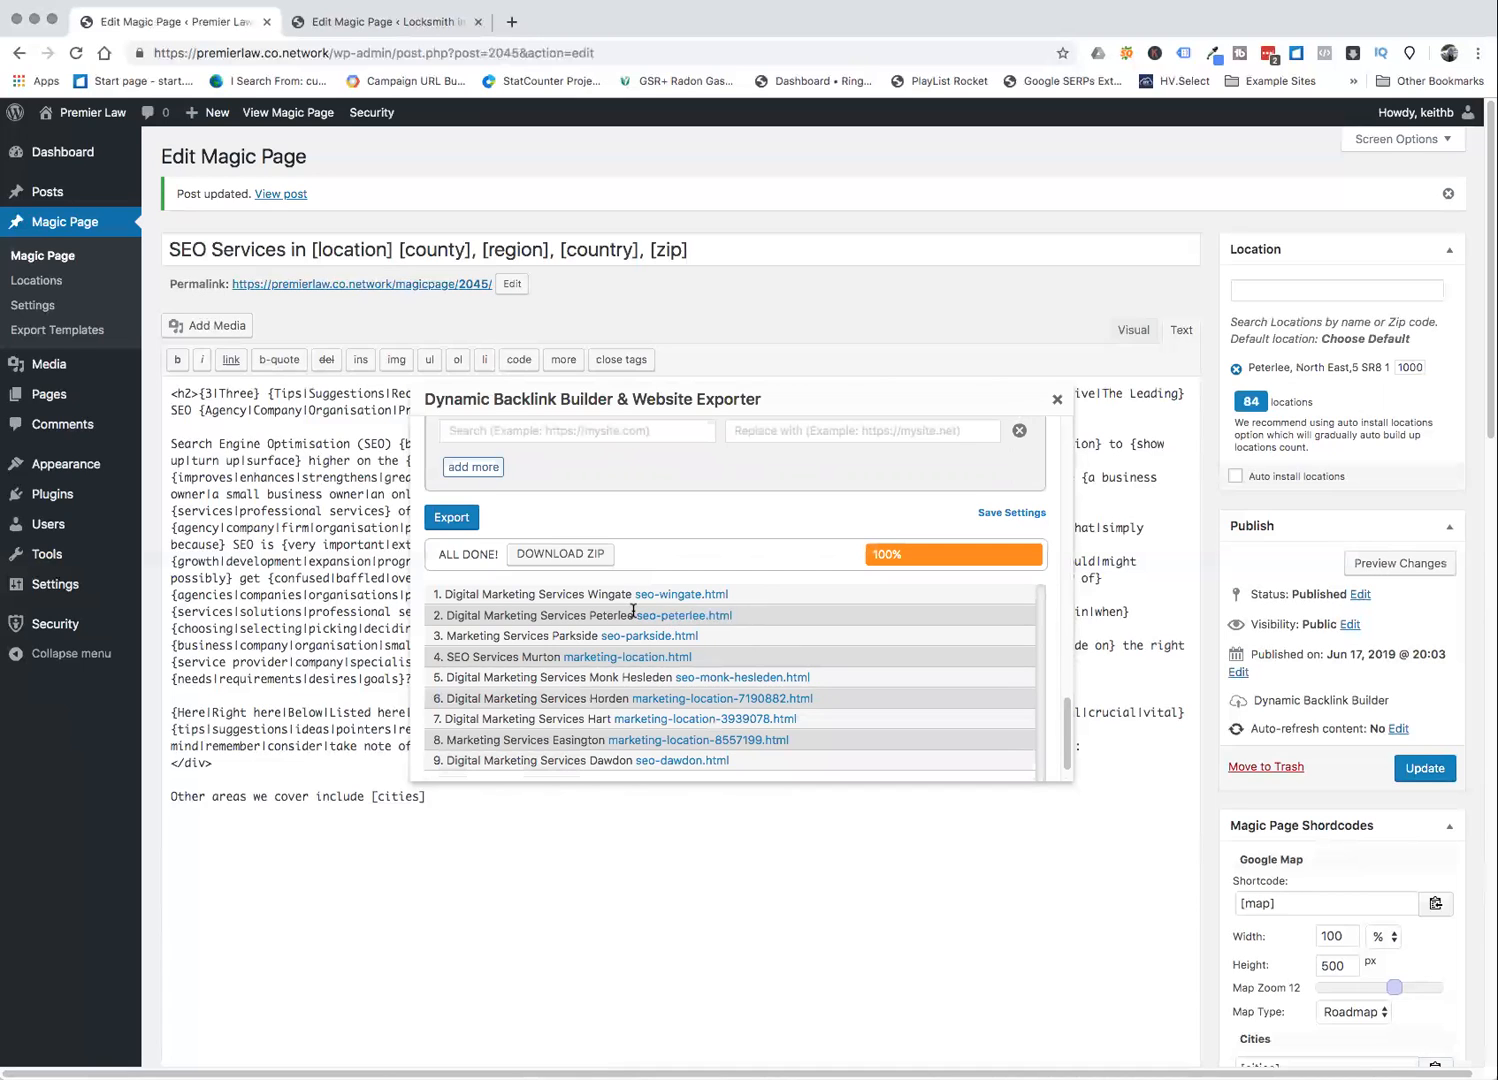
scroll(633, 615, "up", 3)
scroll(633, 618, "up", 5)
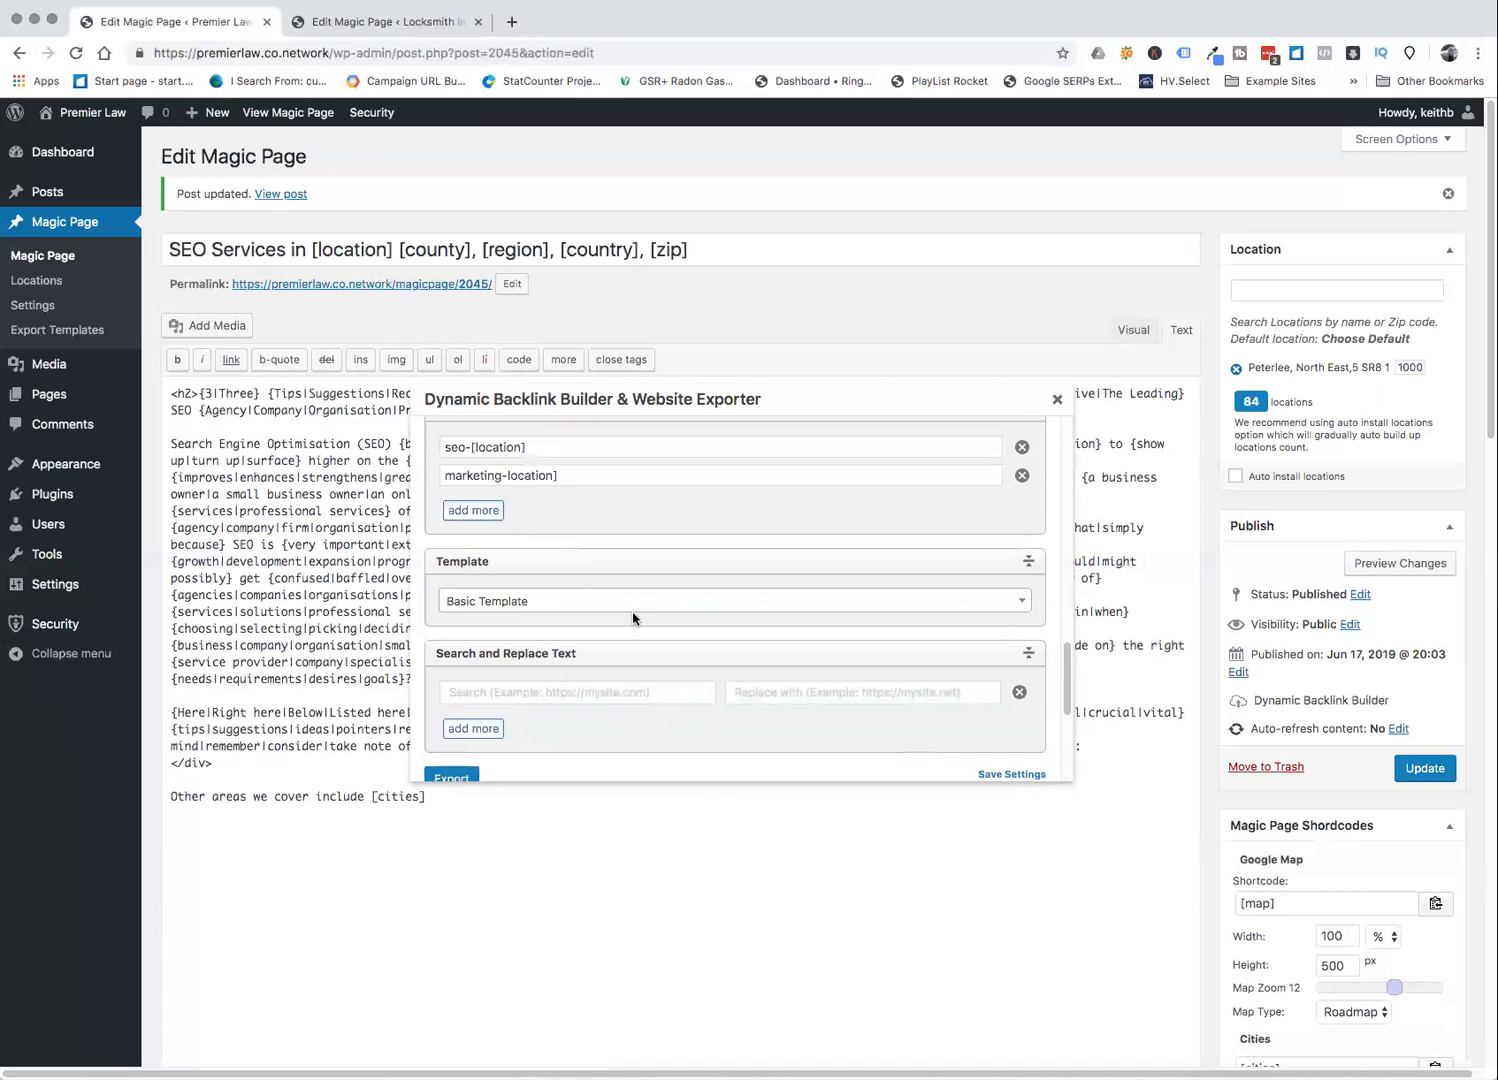
- Look through the list of exported pages, preview seo-peterlee.html and close the preview
scroll(642, 694, "down", 5)
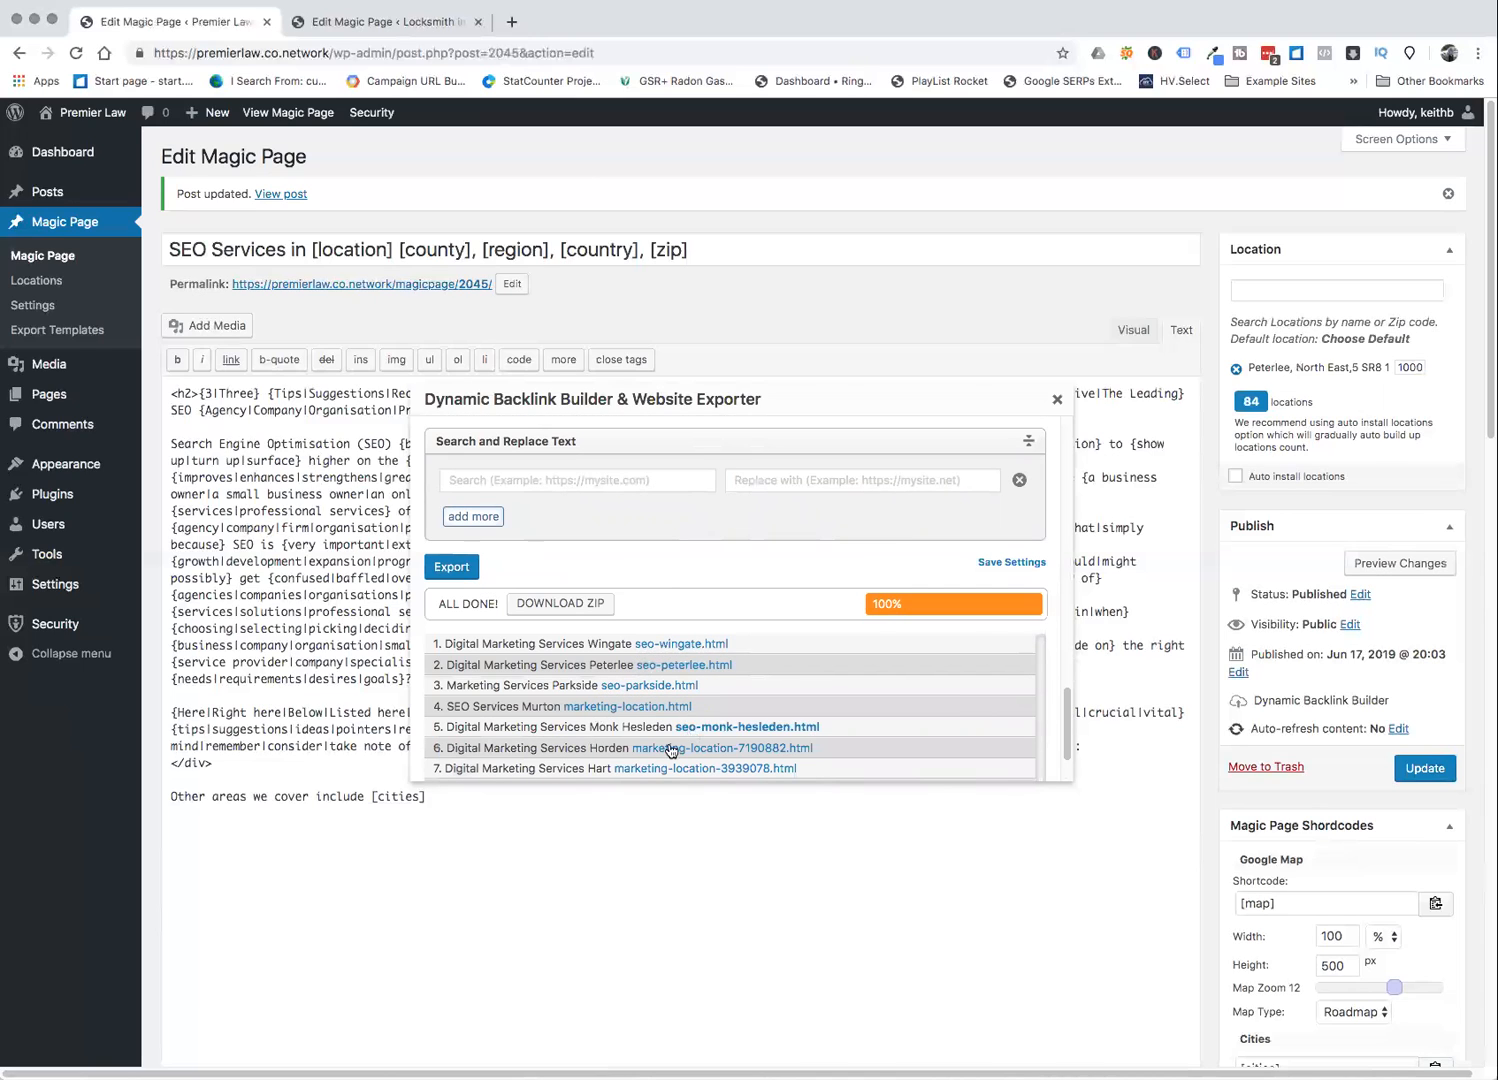
scroll(636, 752, "down", 1)
scroll(638, 748, "down", 3)
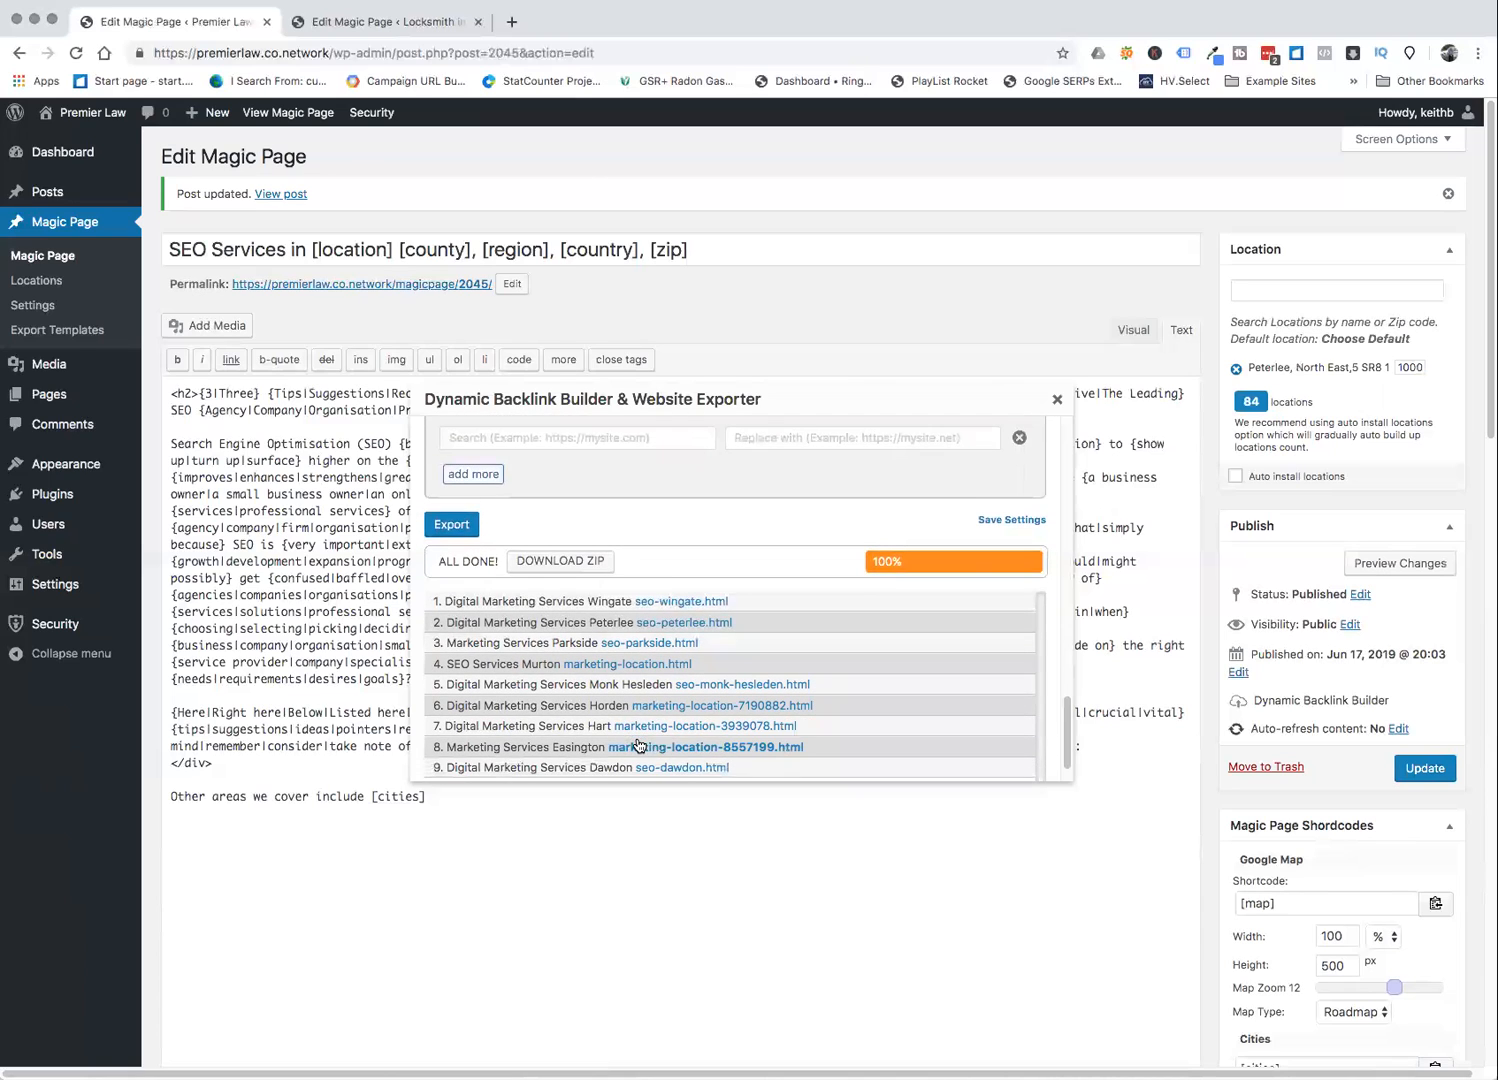
scroll(640, 740, "down", 1)
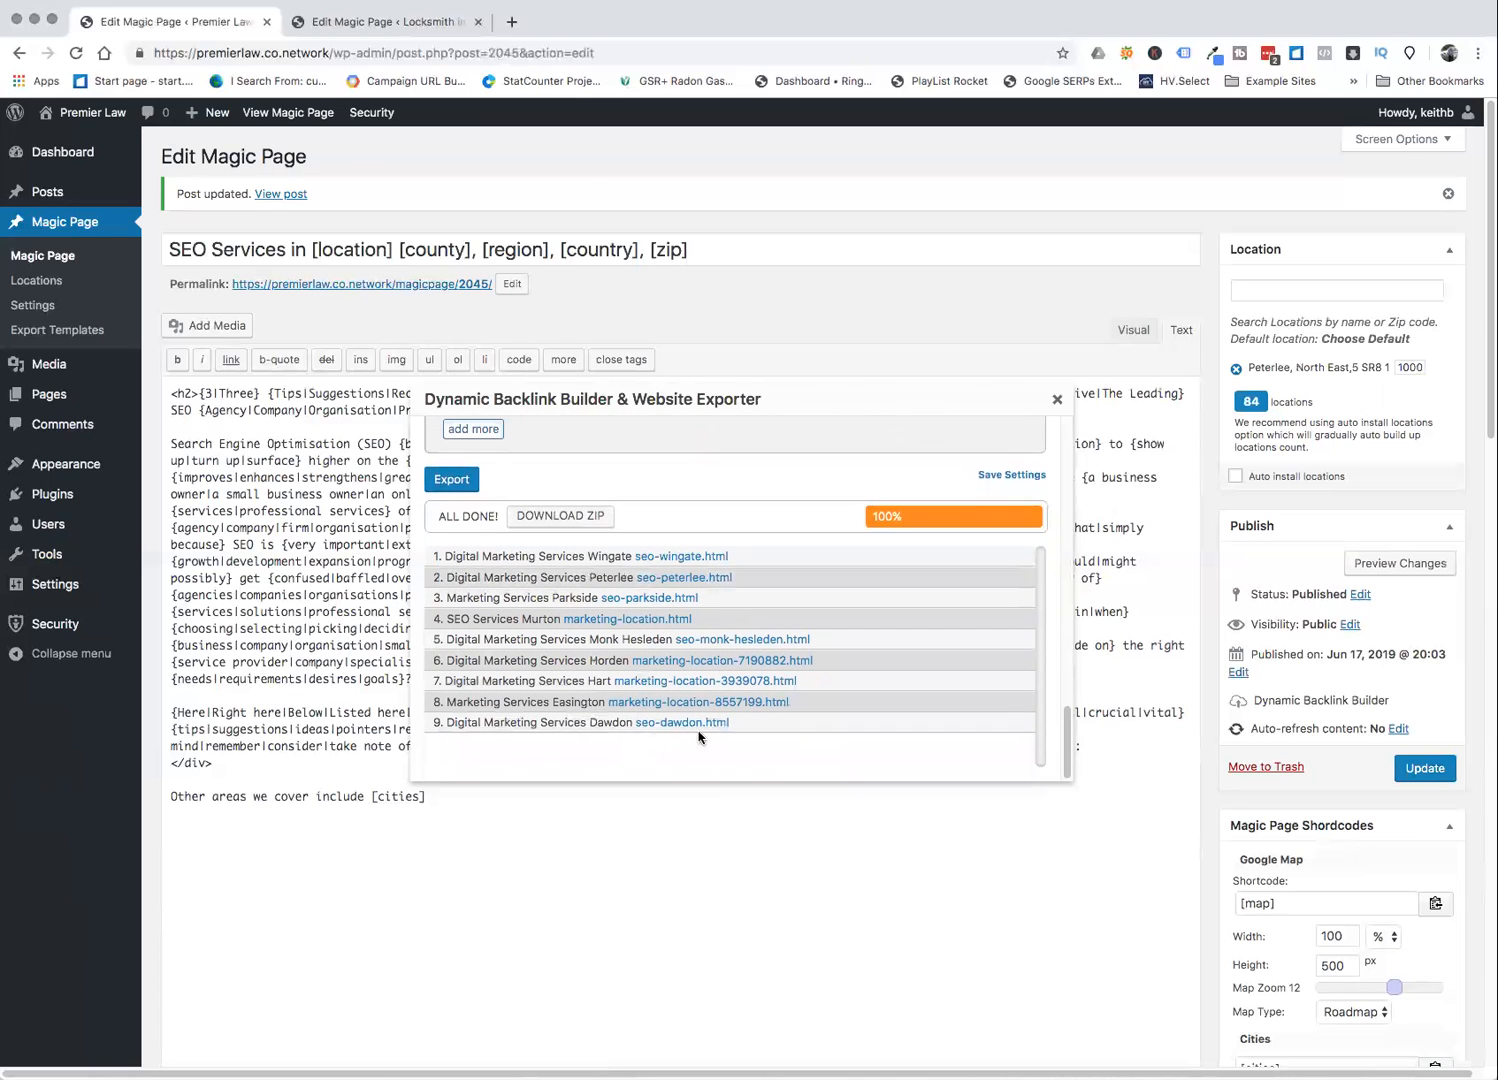
left_click(705, 580)
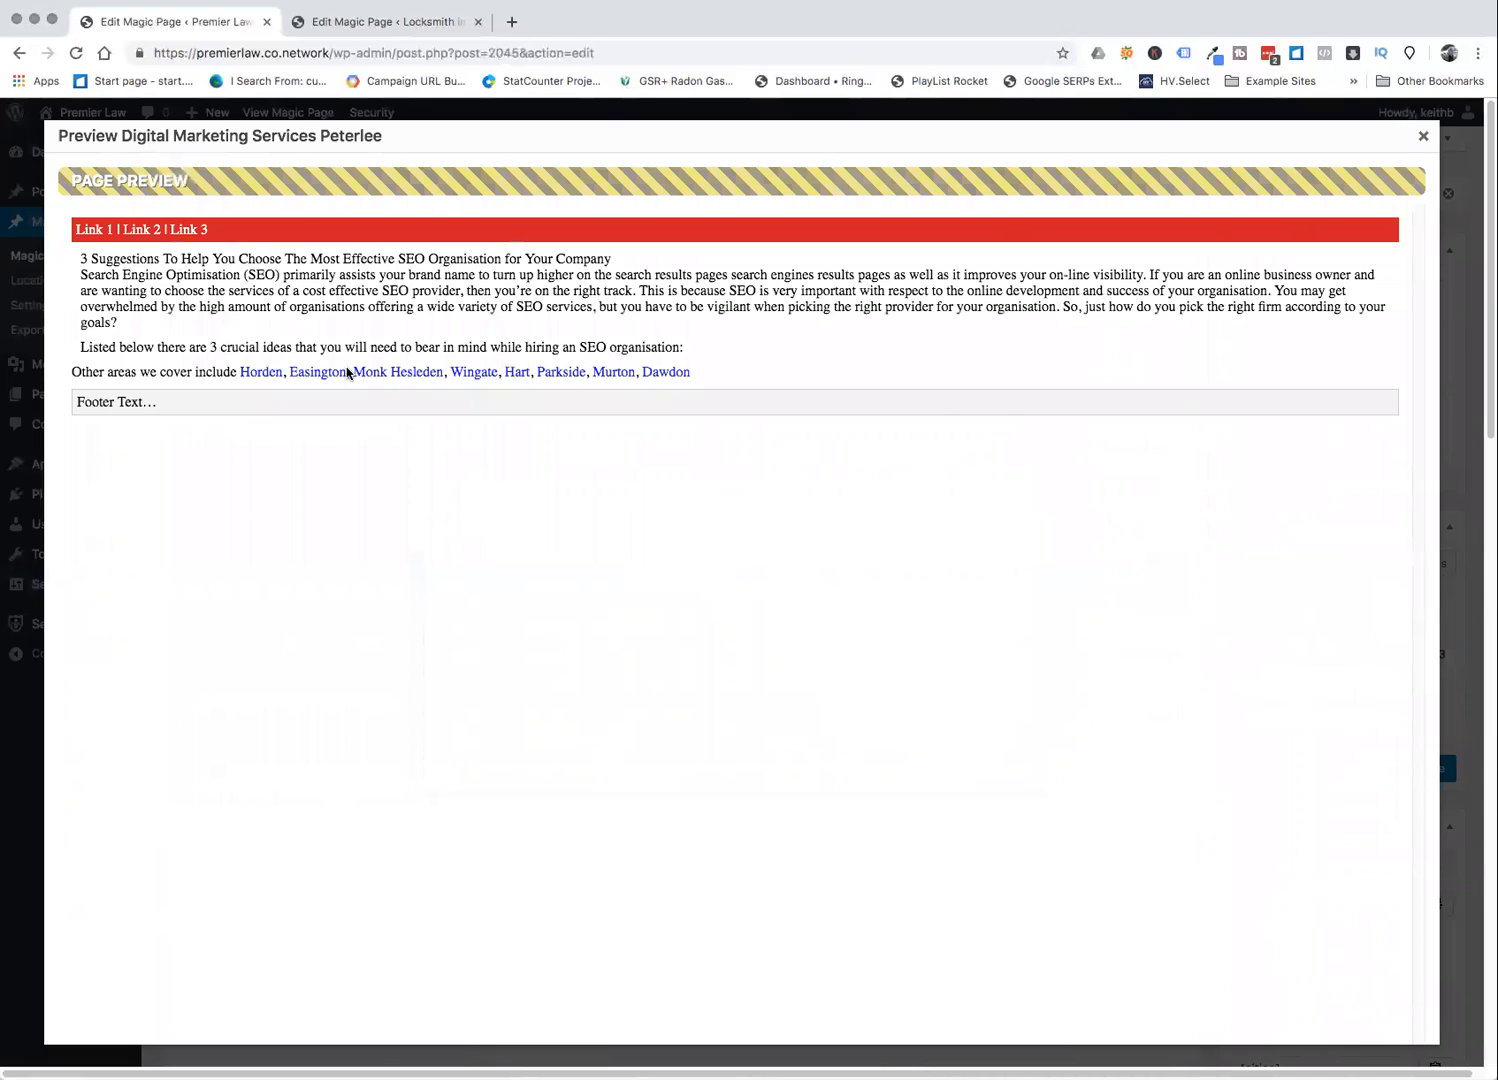
left_click(1424, 140)
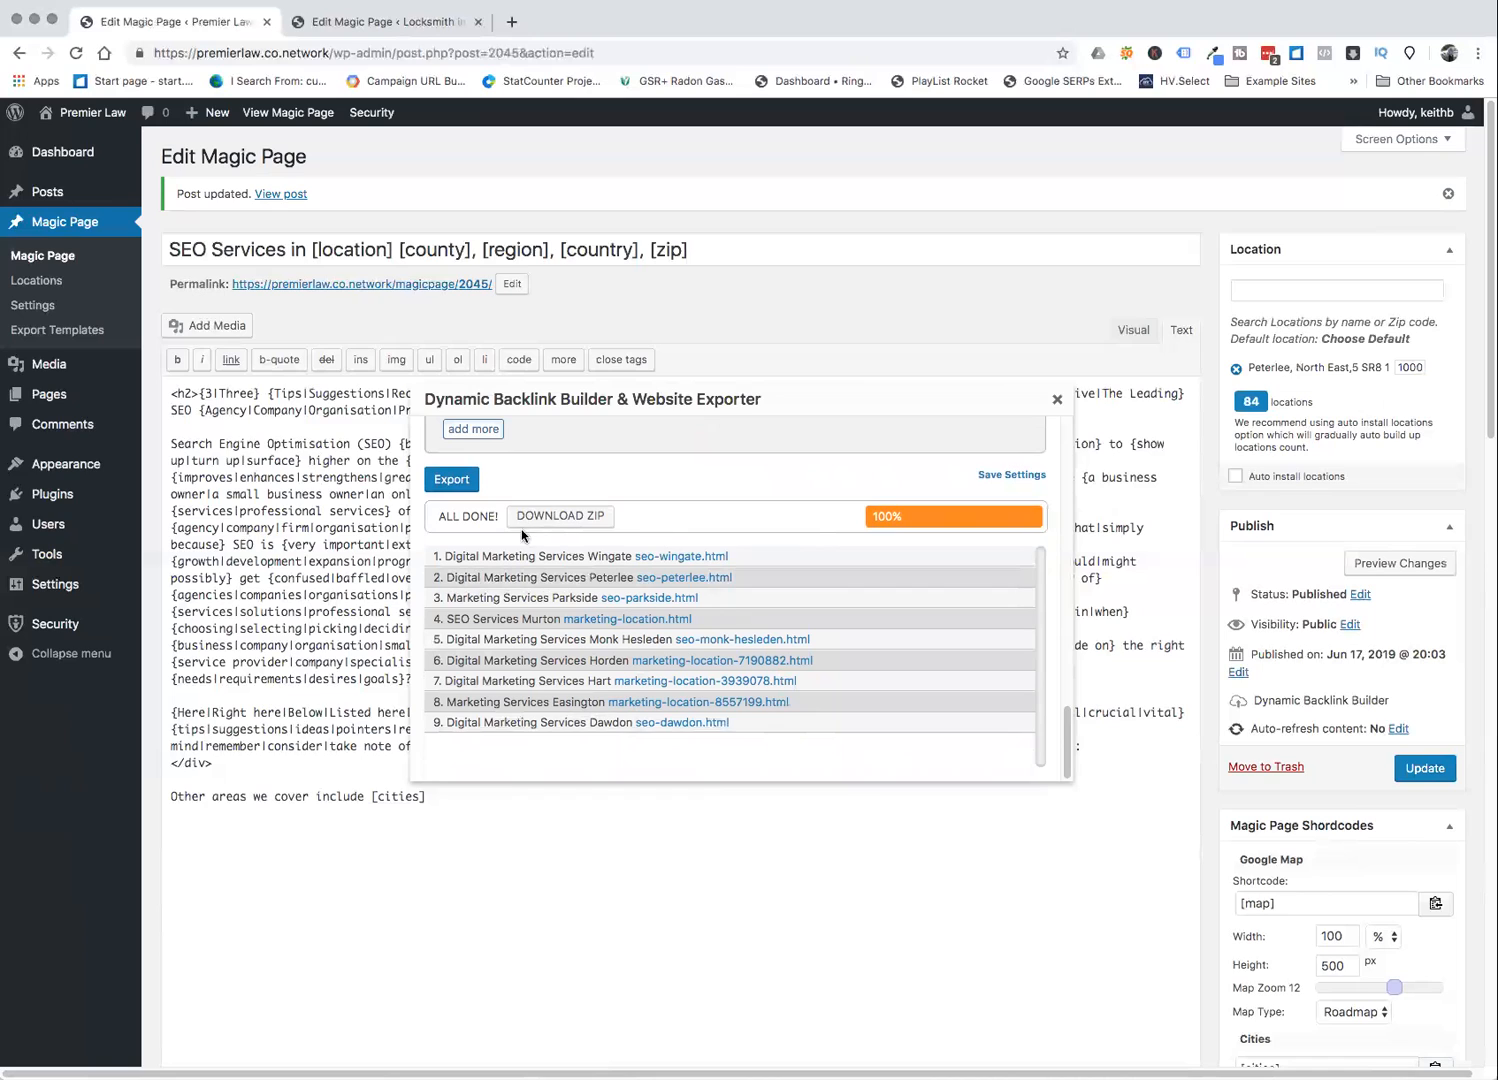
- Start downloading the exported HTML pages as a ZIP, cancel the save, and close the exporter
left_click(556, 518)
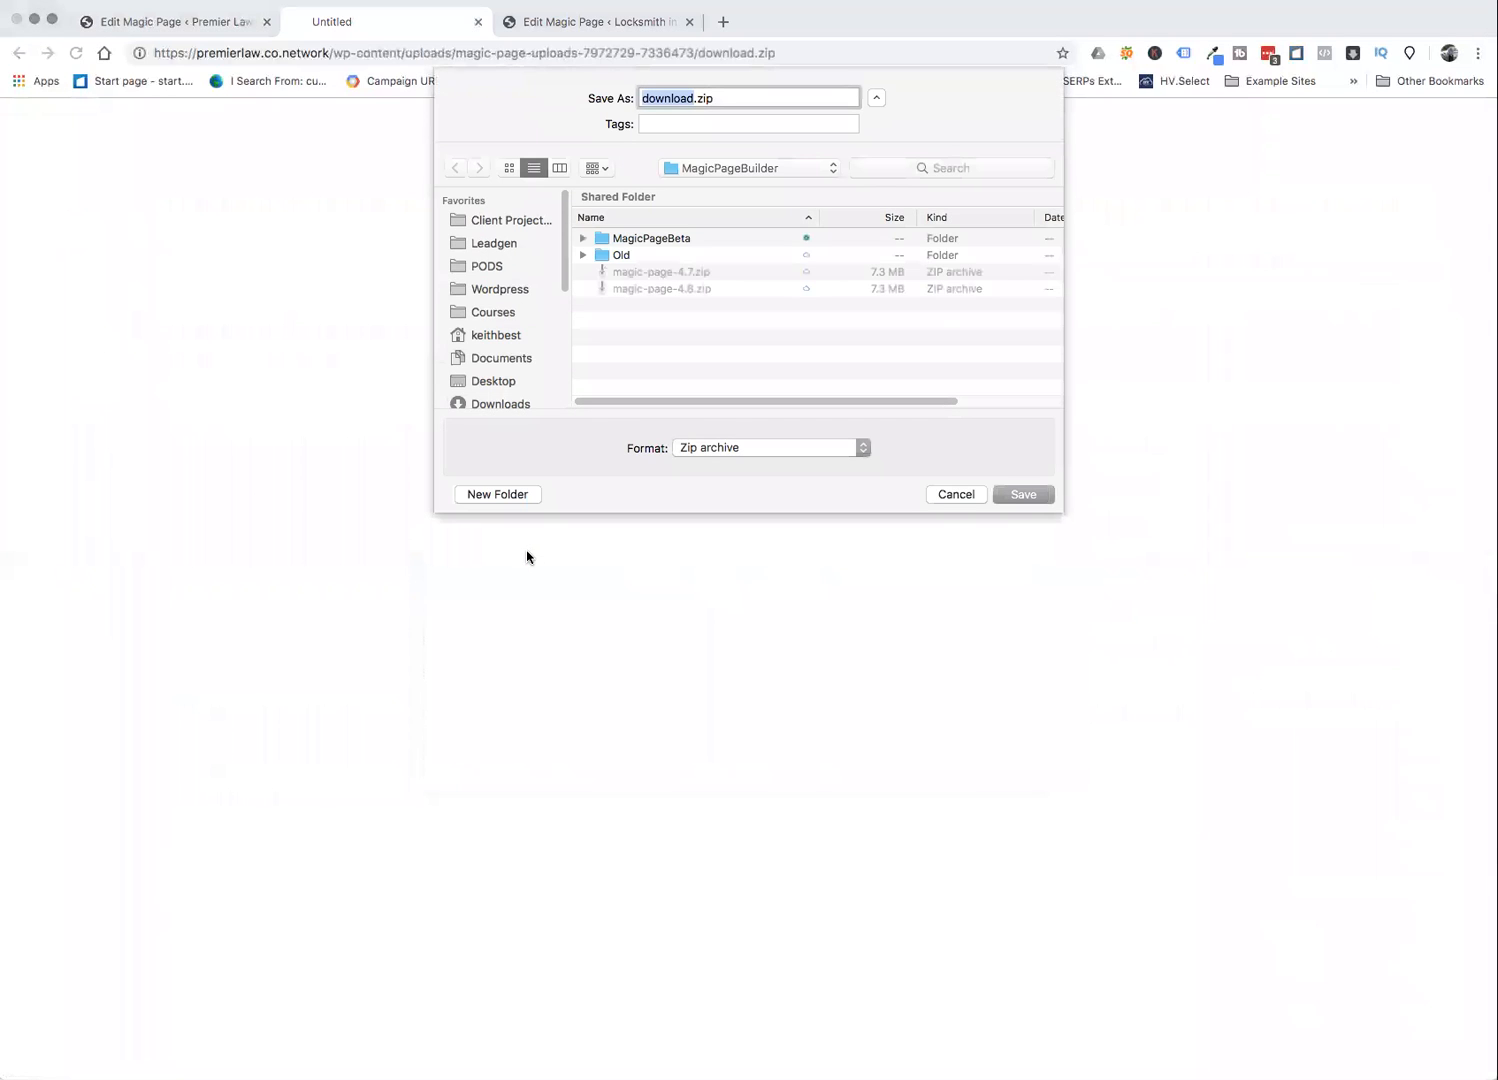
left_click(966, 497)
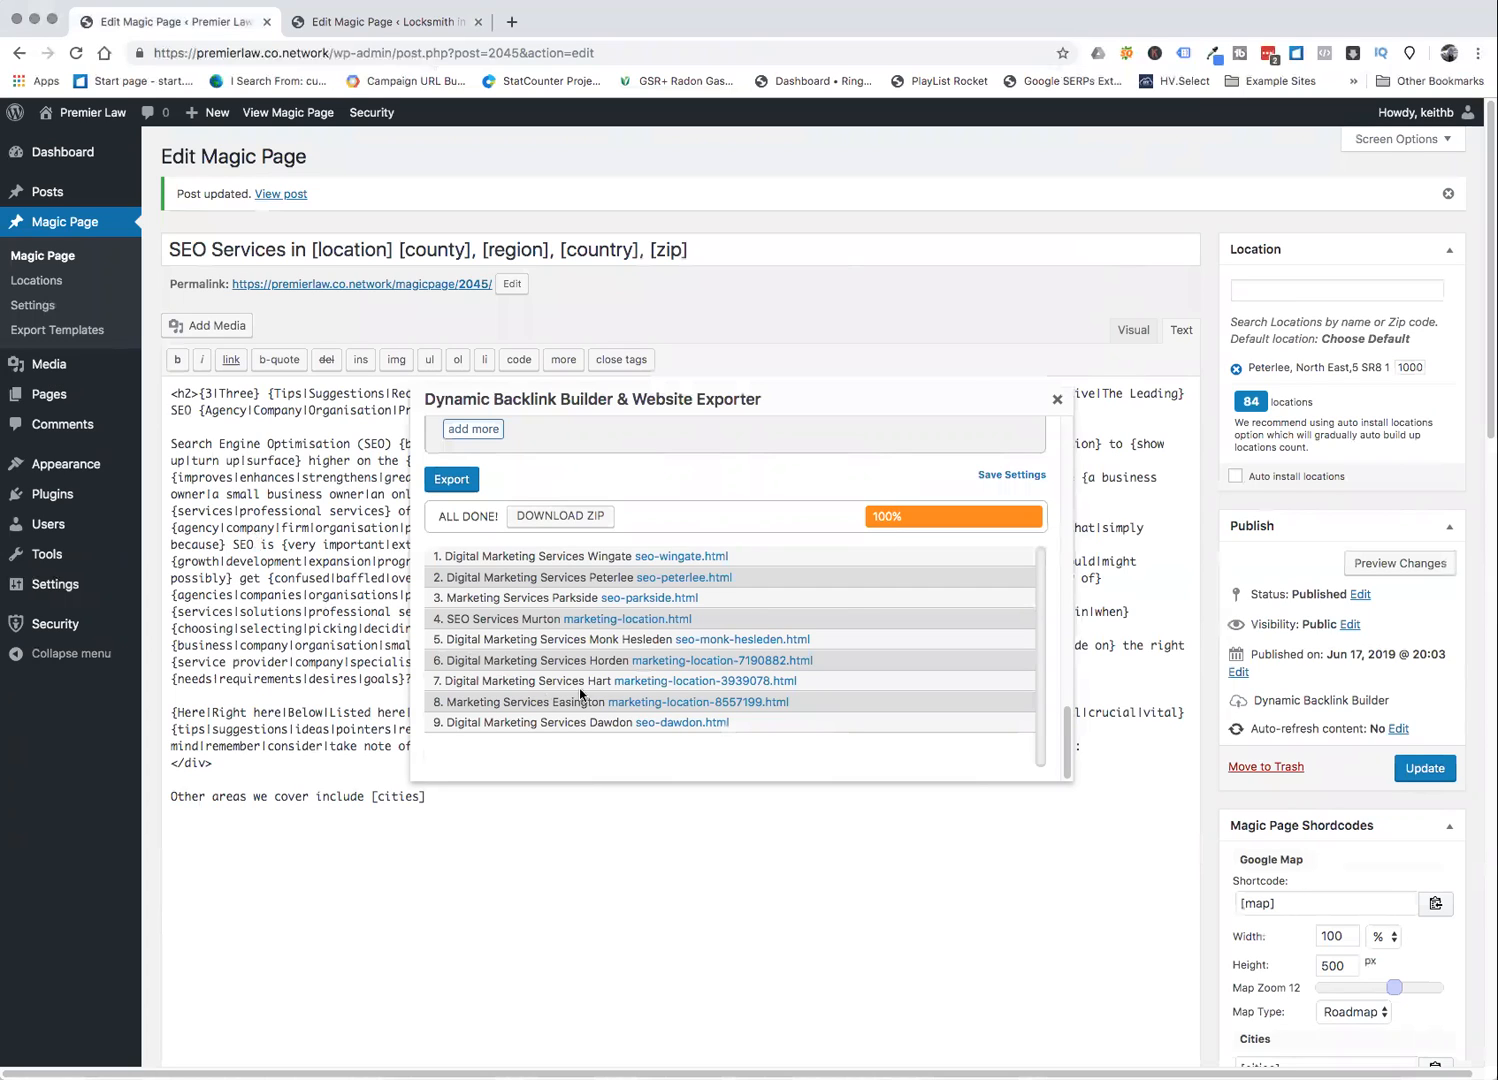
scroll(965, 655, "up", 5)
scroll(963, 657, "up", 10)
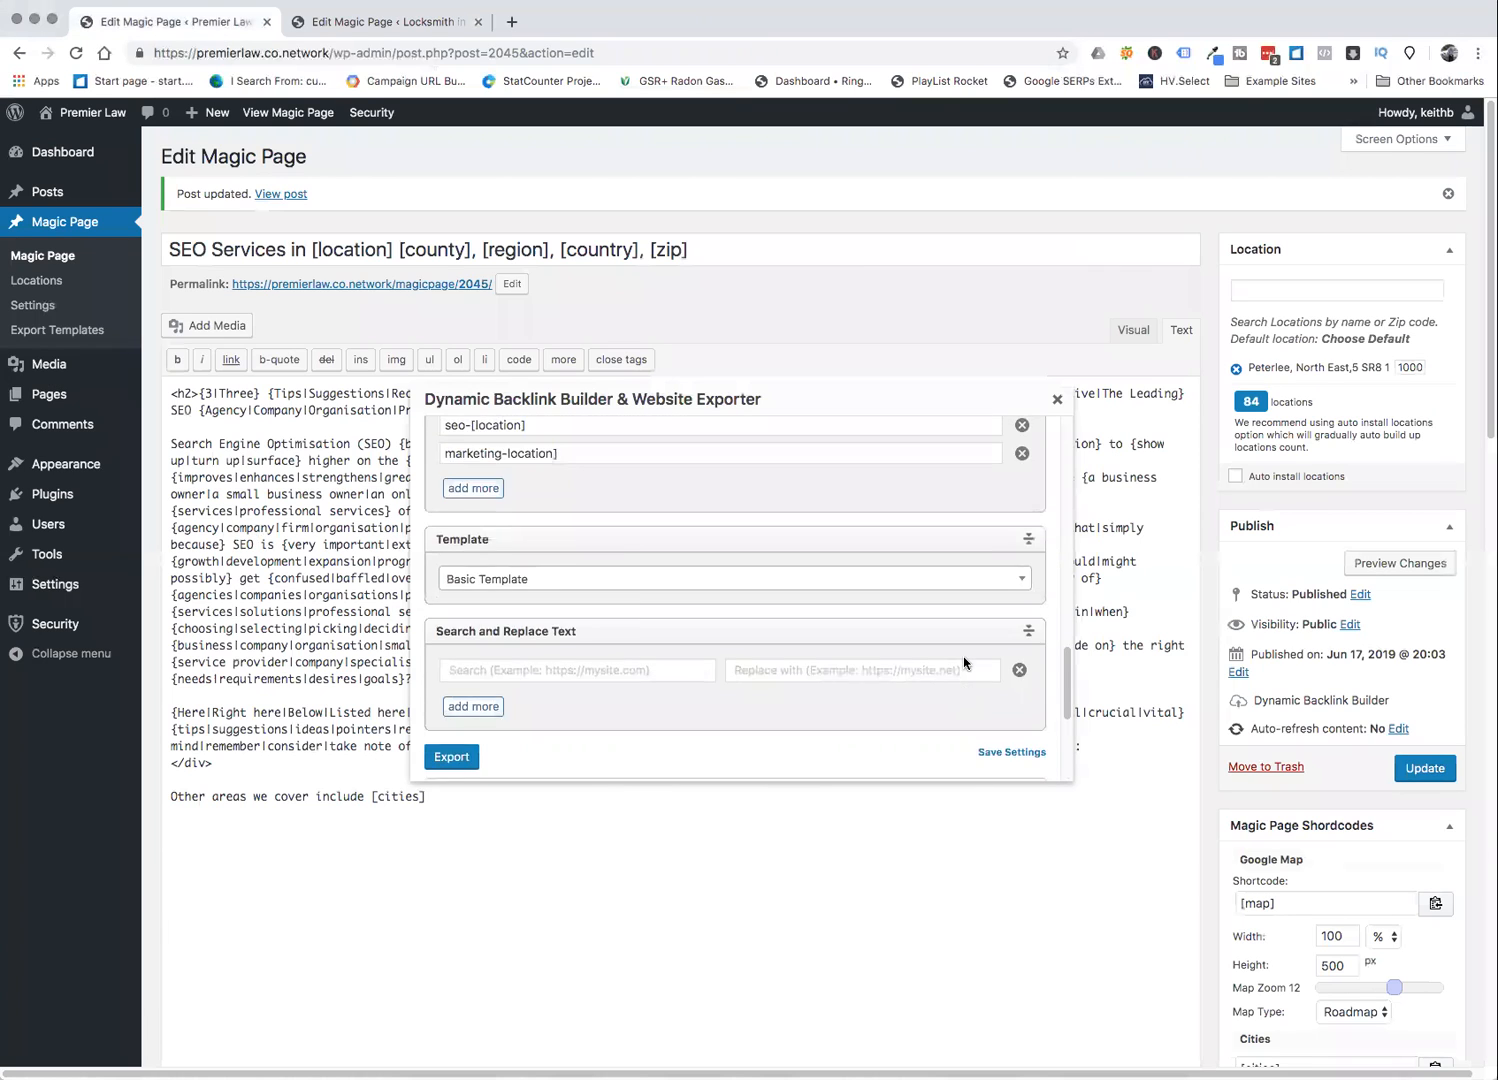
scroll(965, 658, "up", 5)
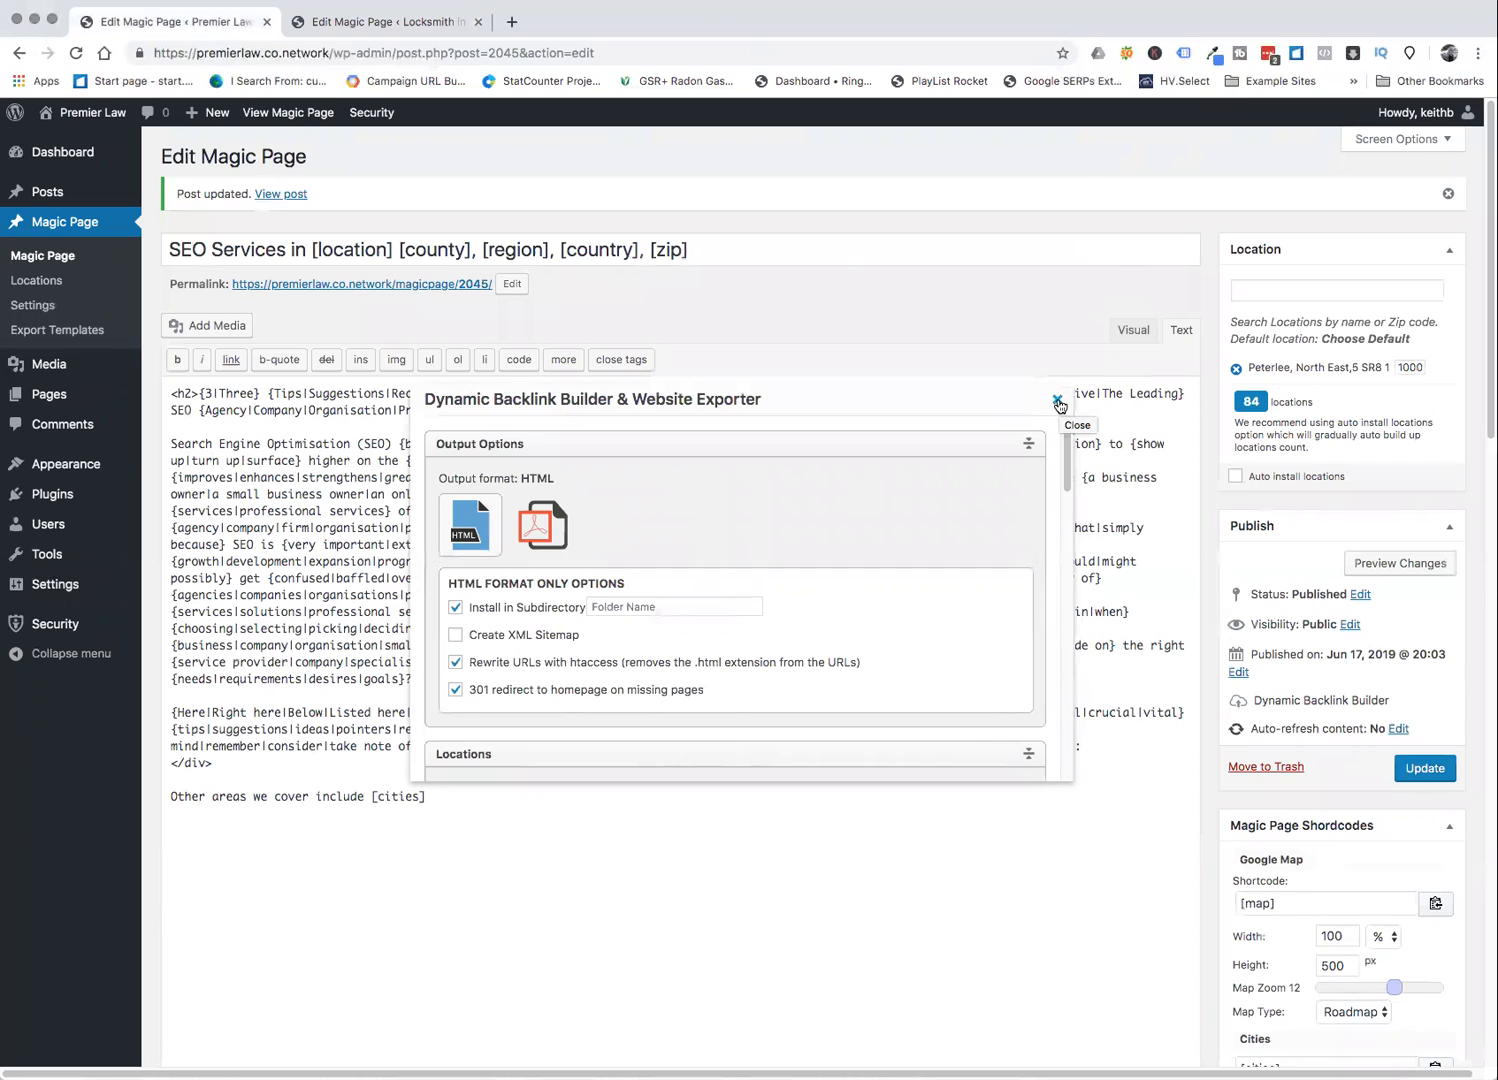
left_click(1058, 401)
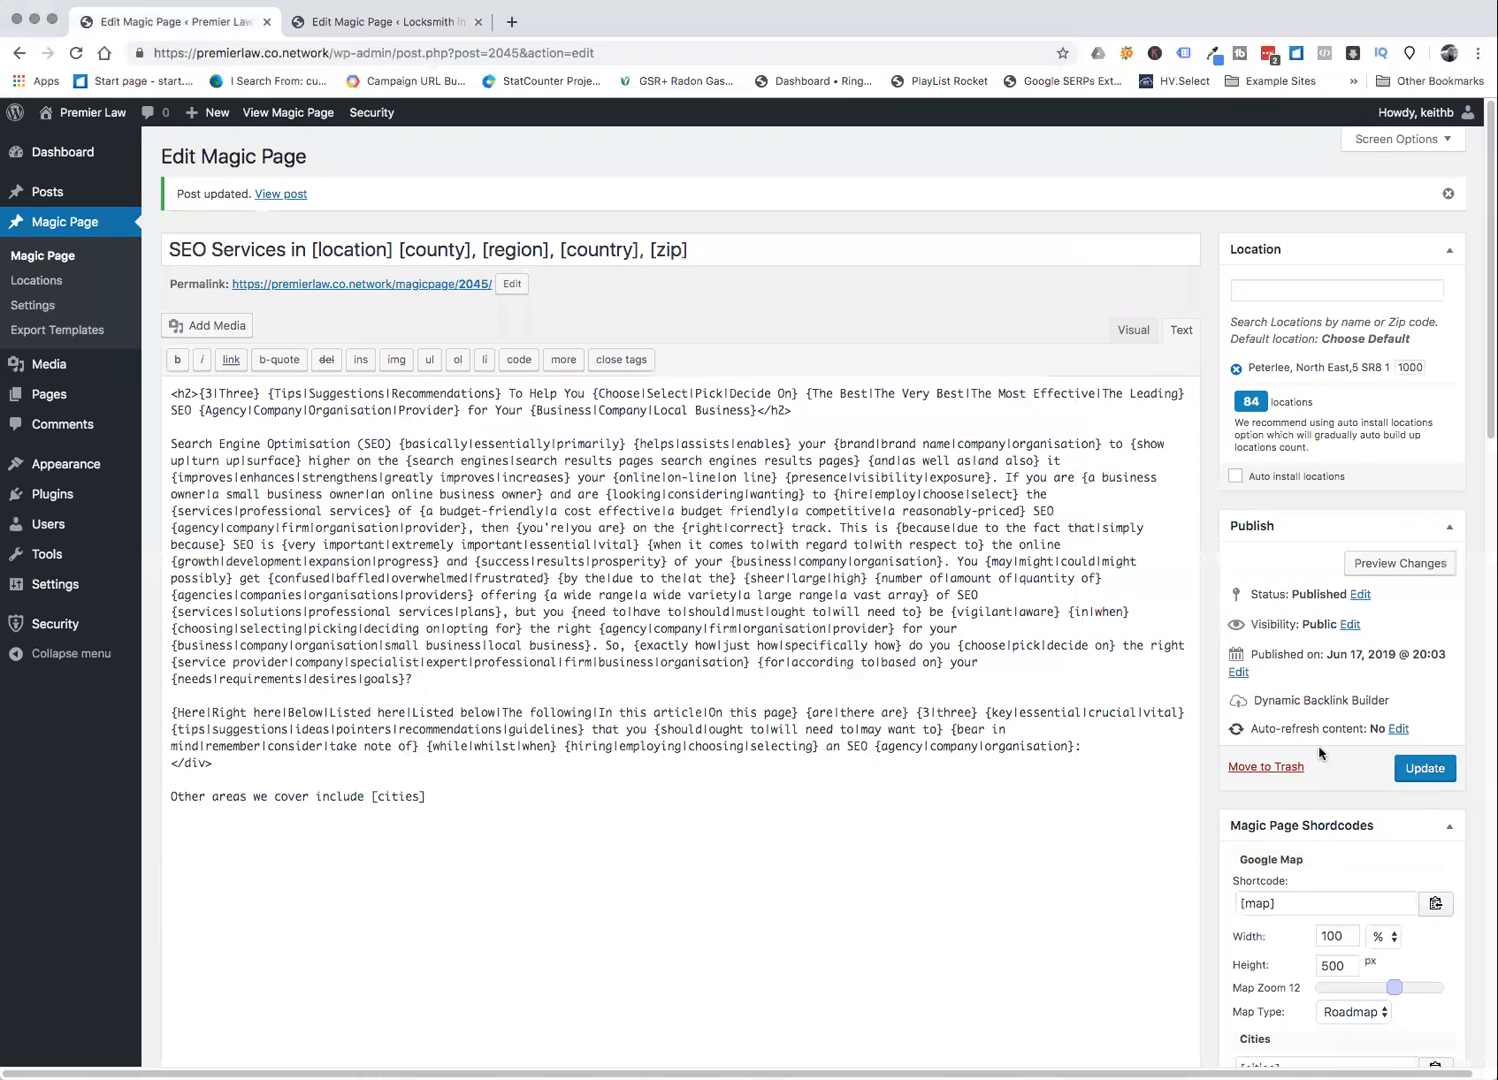
- Update the SEO Services Magic Page and reopen its Dynamic Backlink Builder exporter
left_click(1425, 770)
left_click(1343, 702)
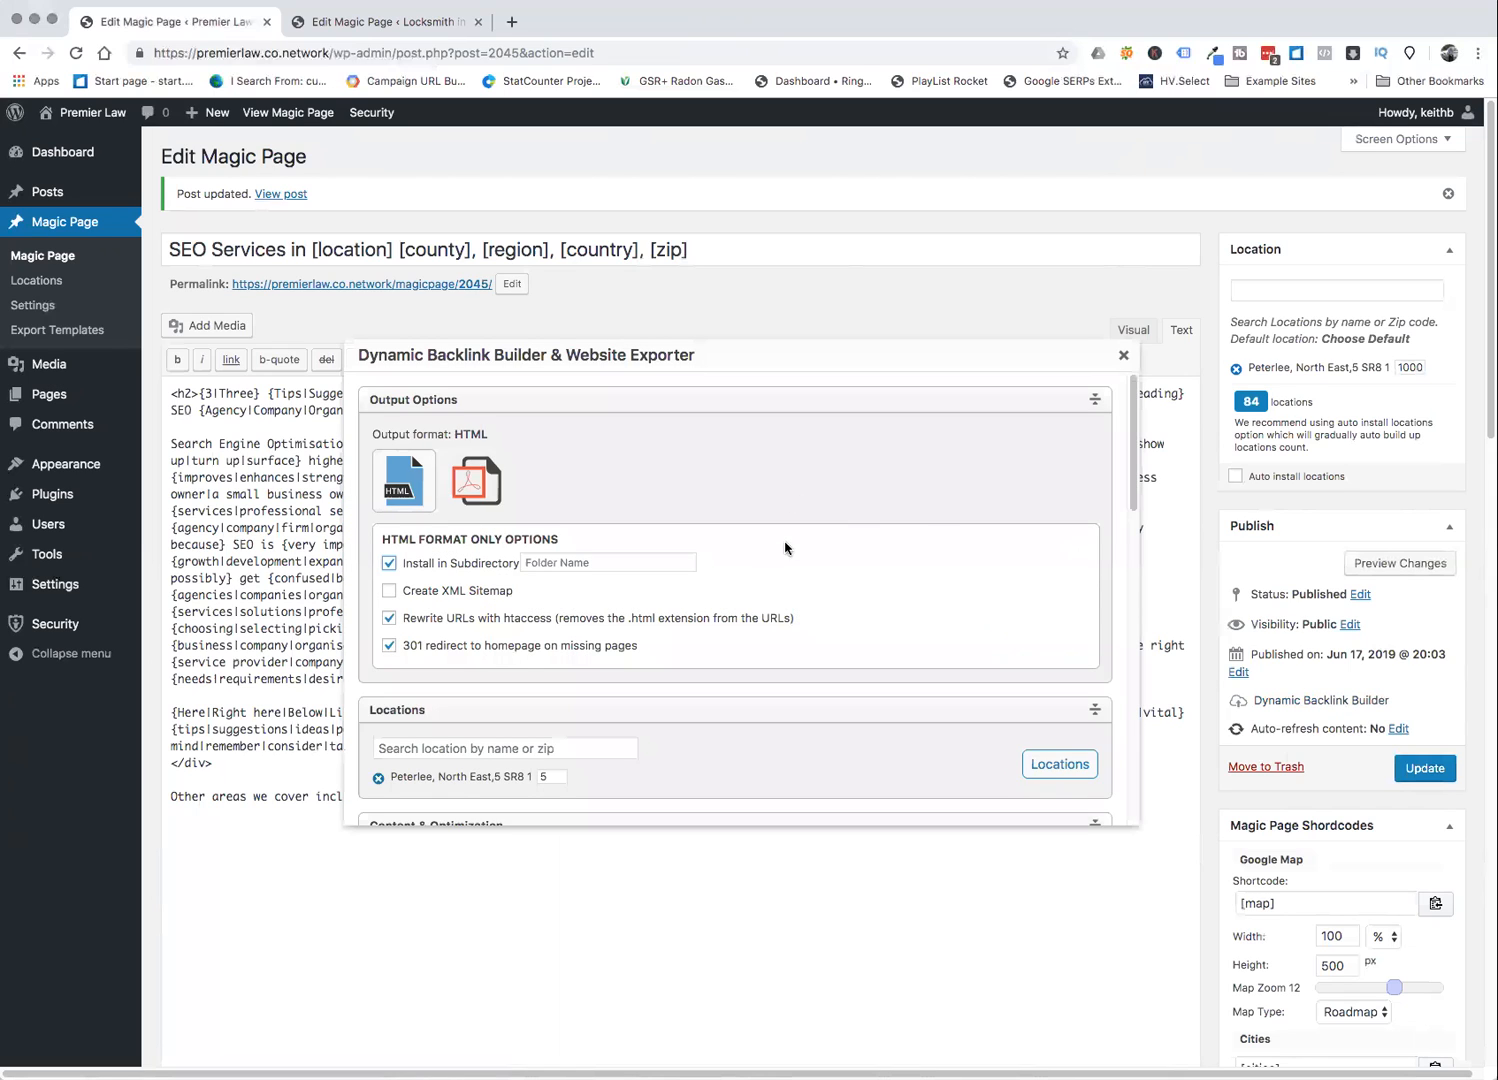
- Turn off Install in Subdirectory in the exporter's Output Options and set the output format to PDF
scroll(759, 572, "down", 3)
scroll(759, 572, "down", 10)
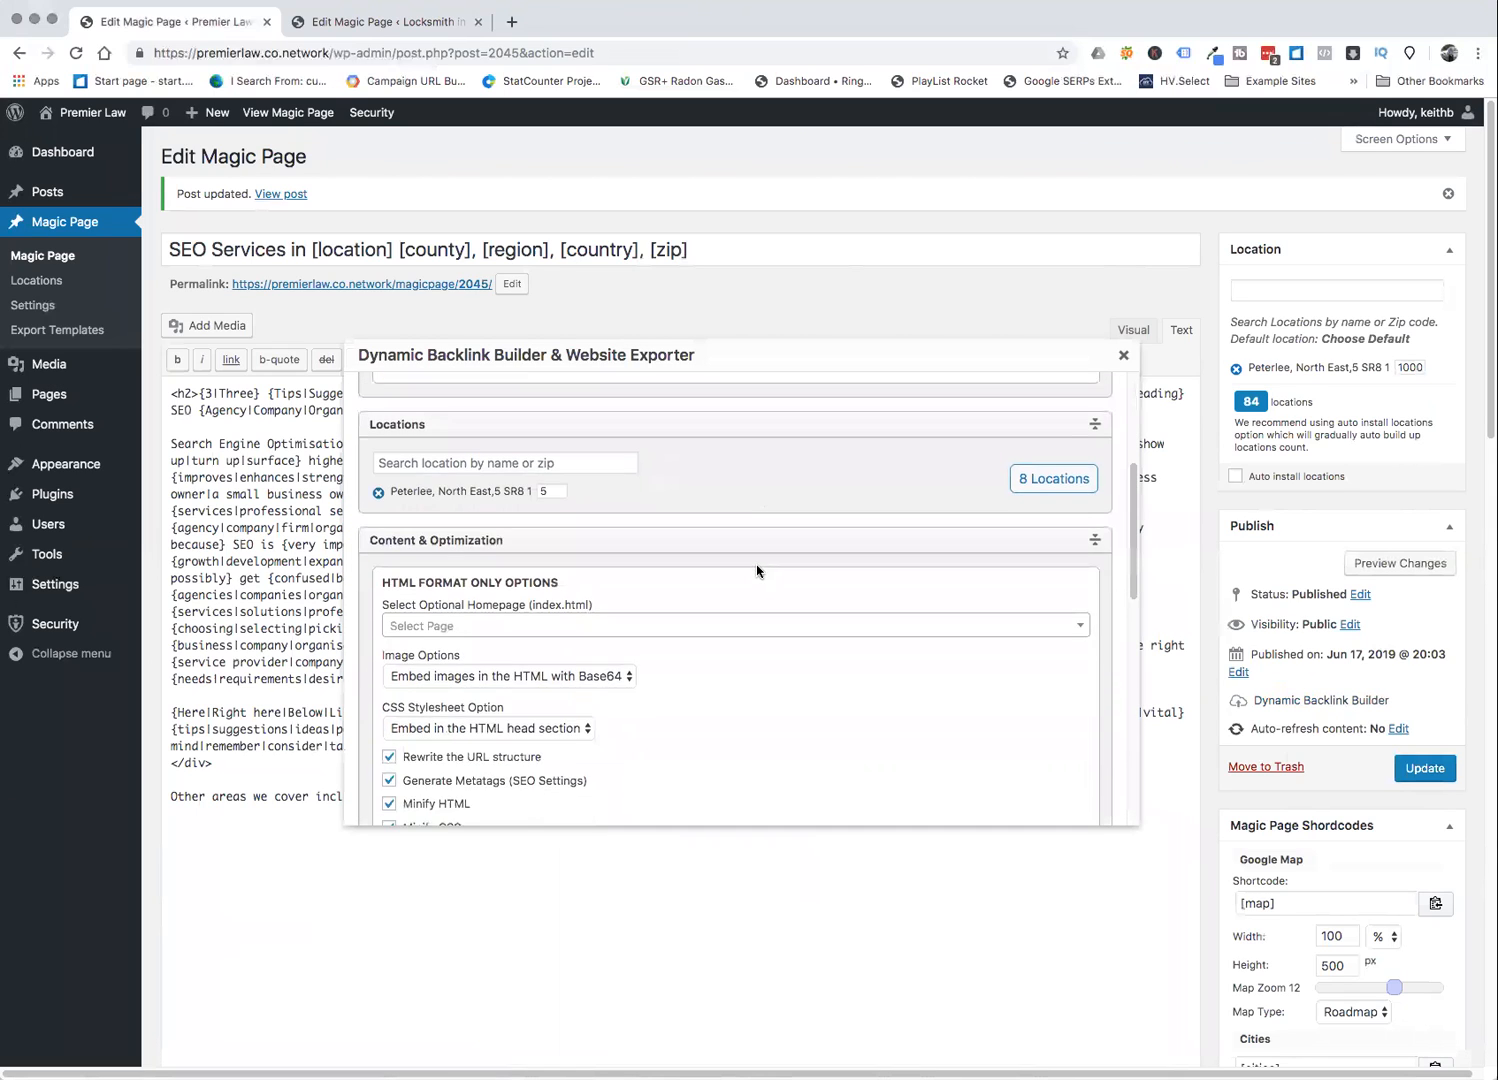
scroll(620, 563, "up", 5)
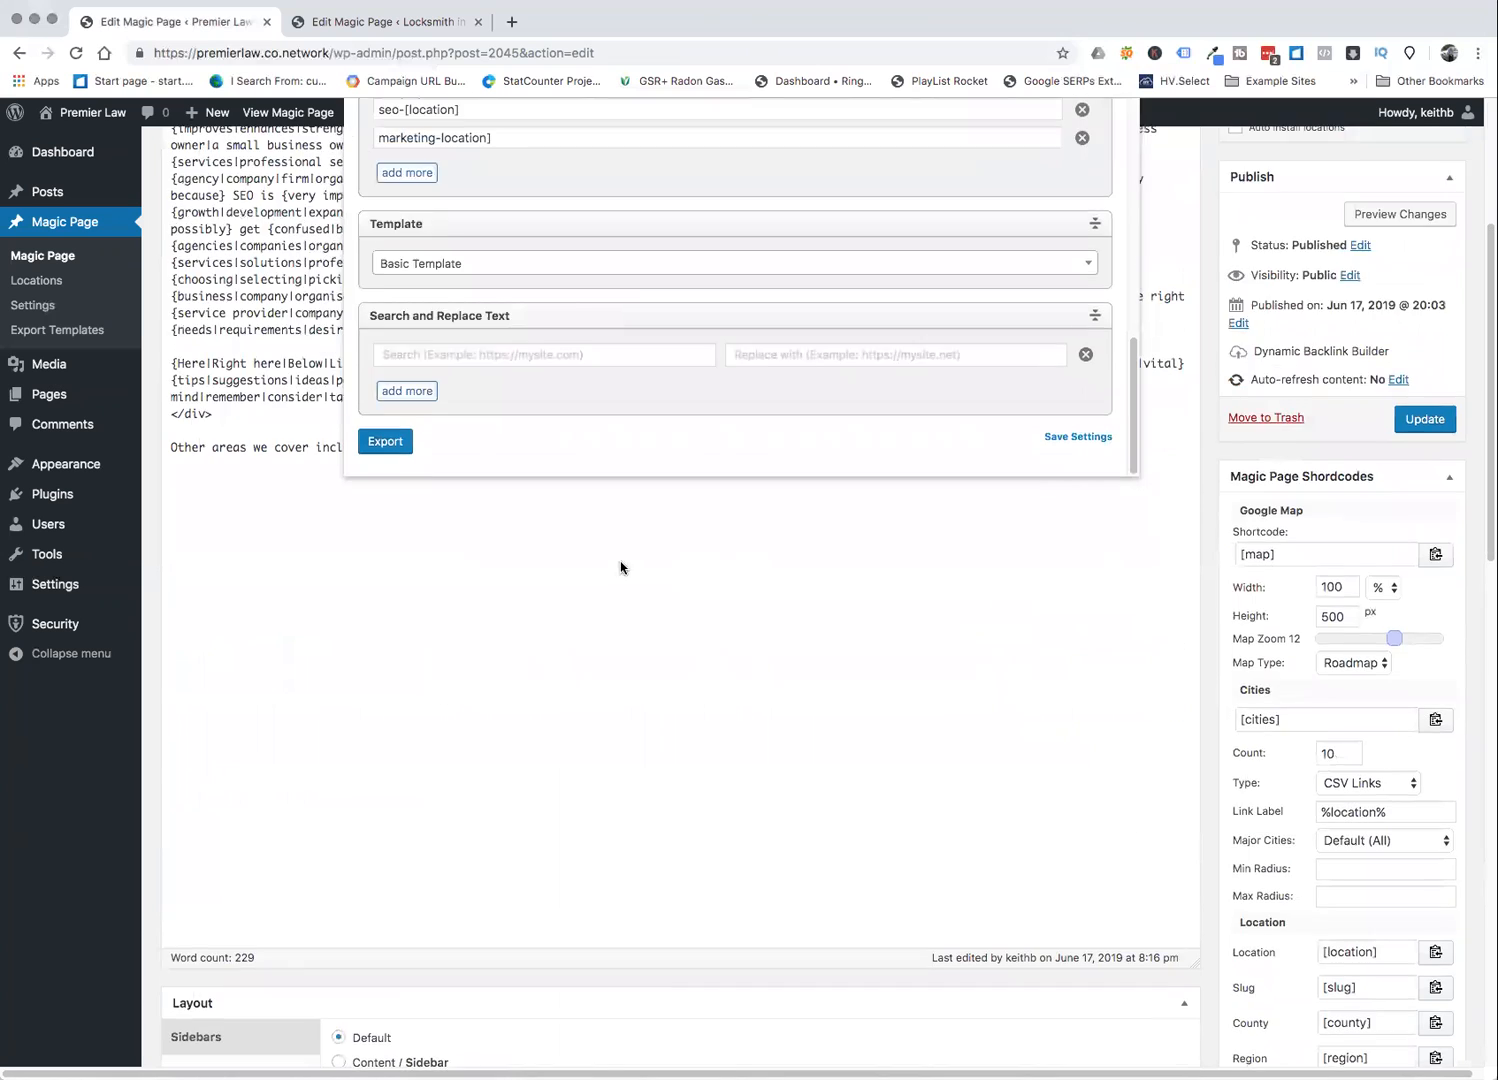
scroll(597, 665, "up", 1)
scroll(597, 665, "up", 10)
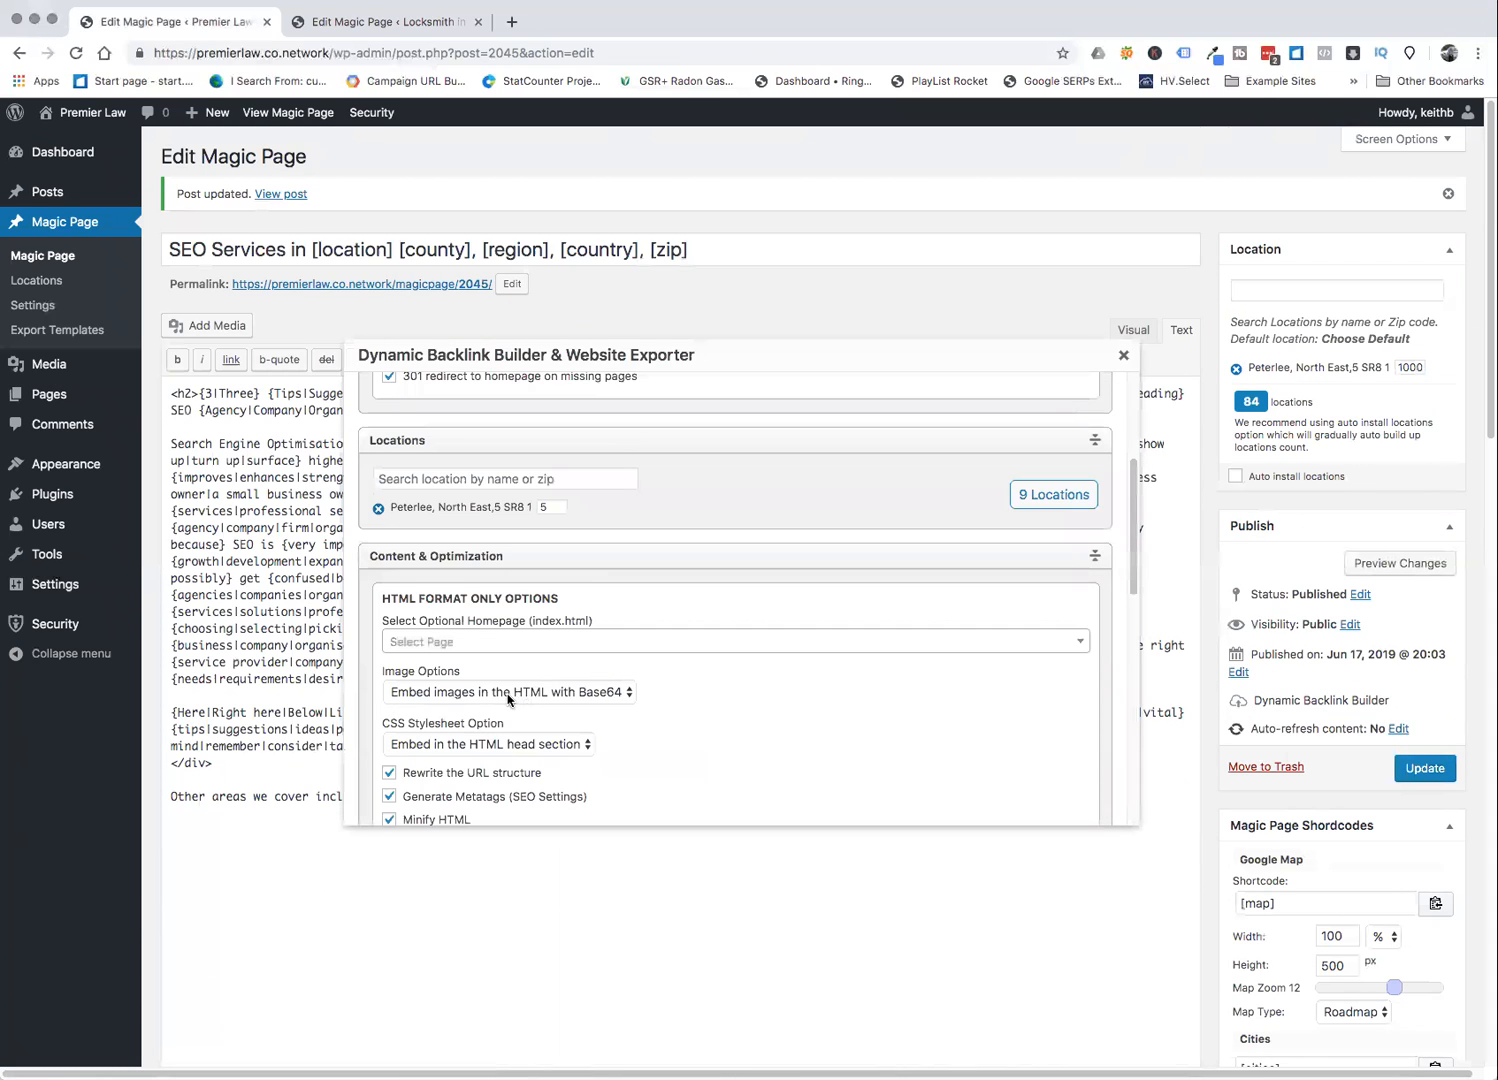
scroll(512, 696, "up", 3)
left_click(390, 566)
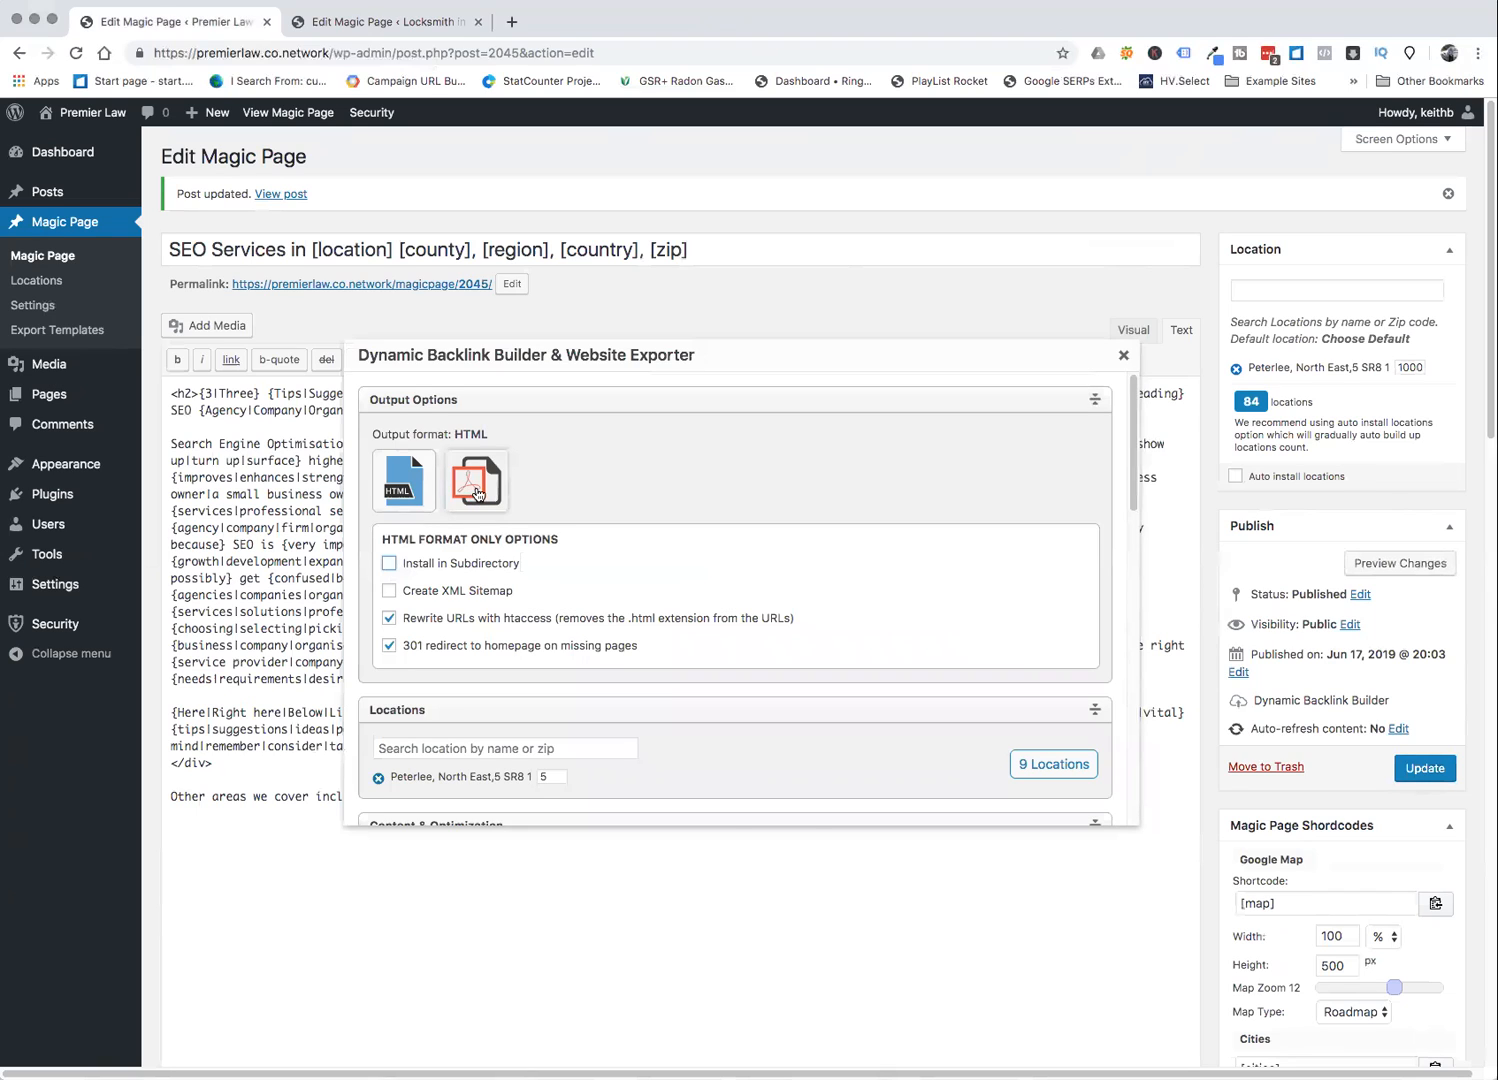
left_click(477, 493)
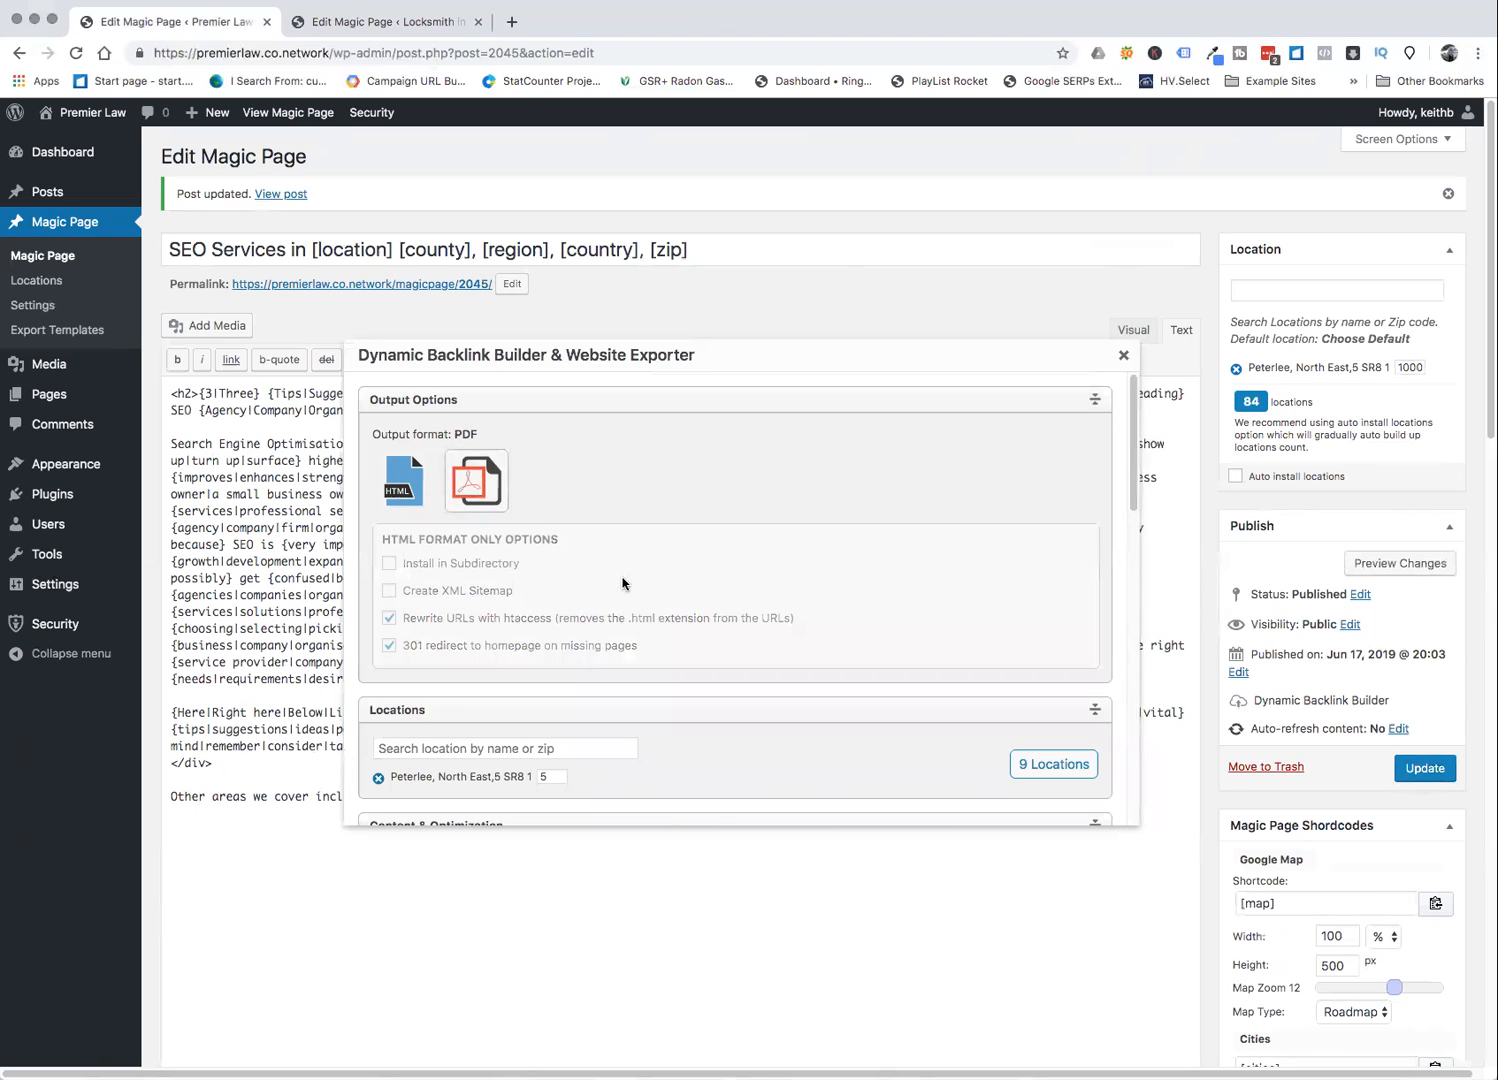
- Examine which exporter options apply to PDF output, from the HTML-only options to Page Titles, Filenames, Template and Search and Replace Text
scroll(622, 585, "down", 1)
scroll(622, 585, "down", 3)
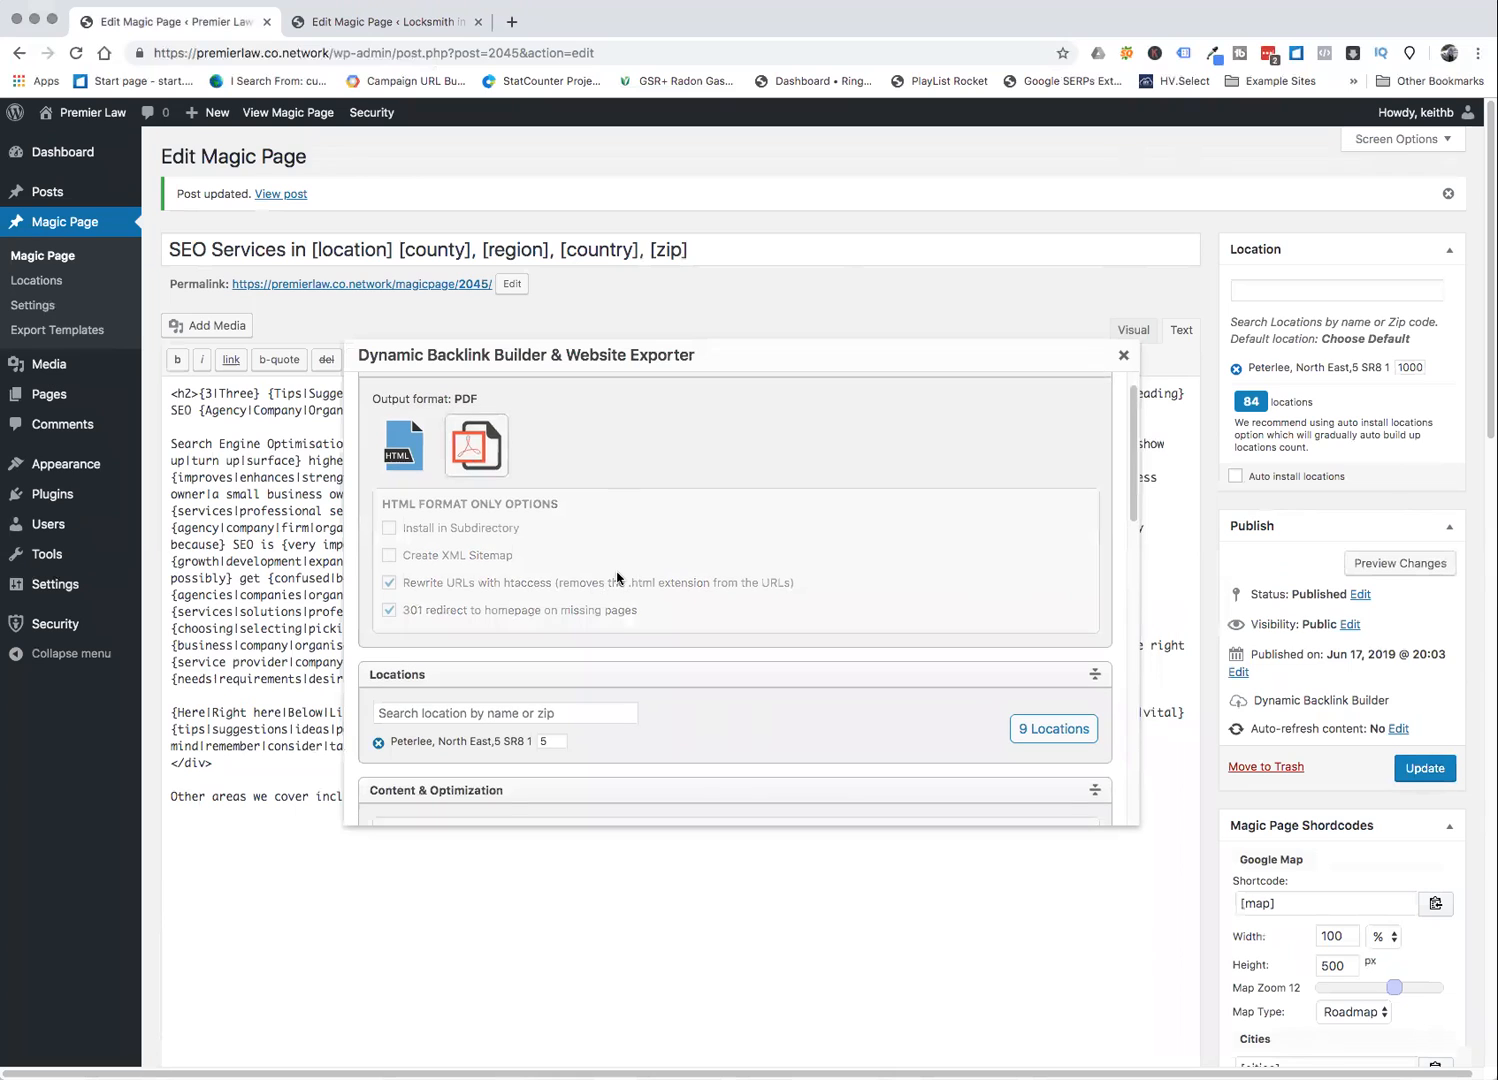
scroll(773, 680, "down", 1)
scroll(772, 680, "down", 8)
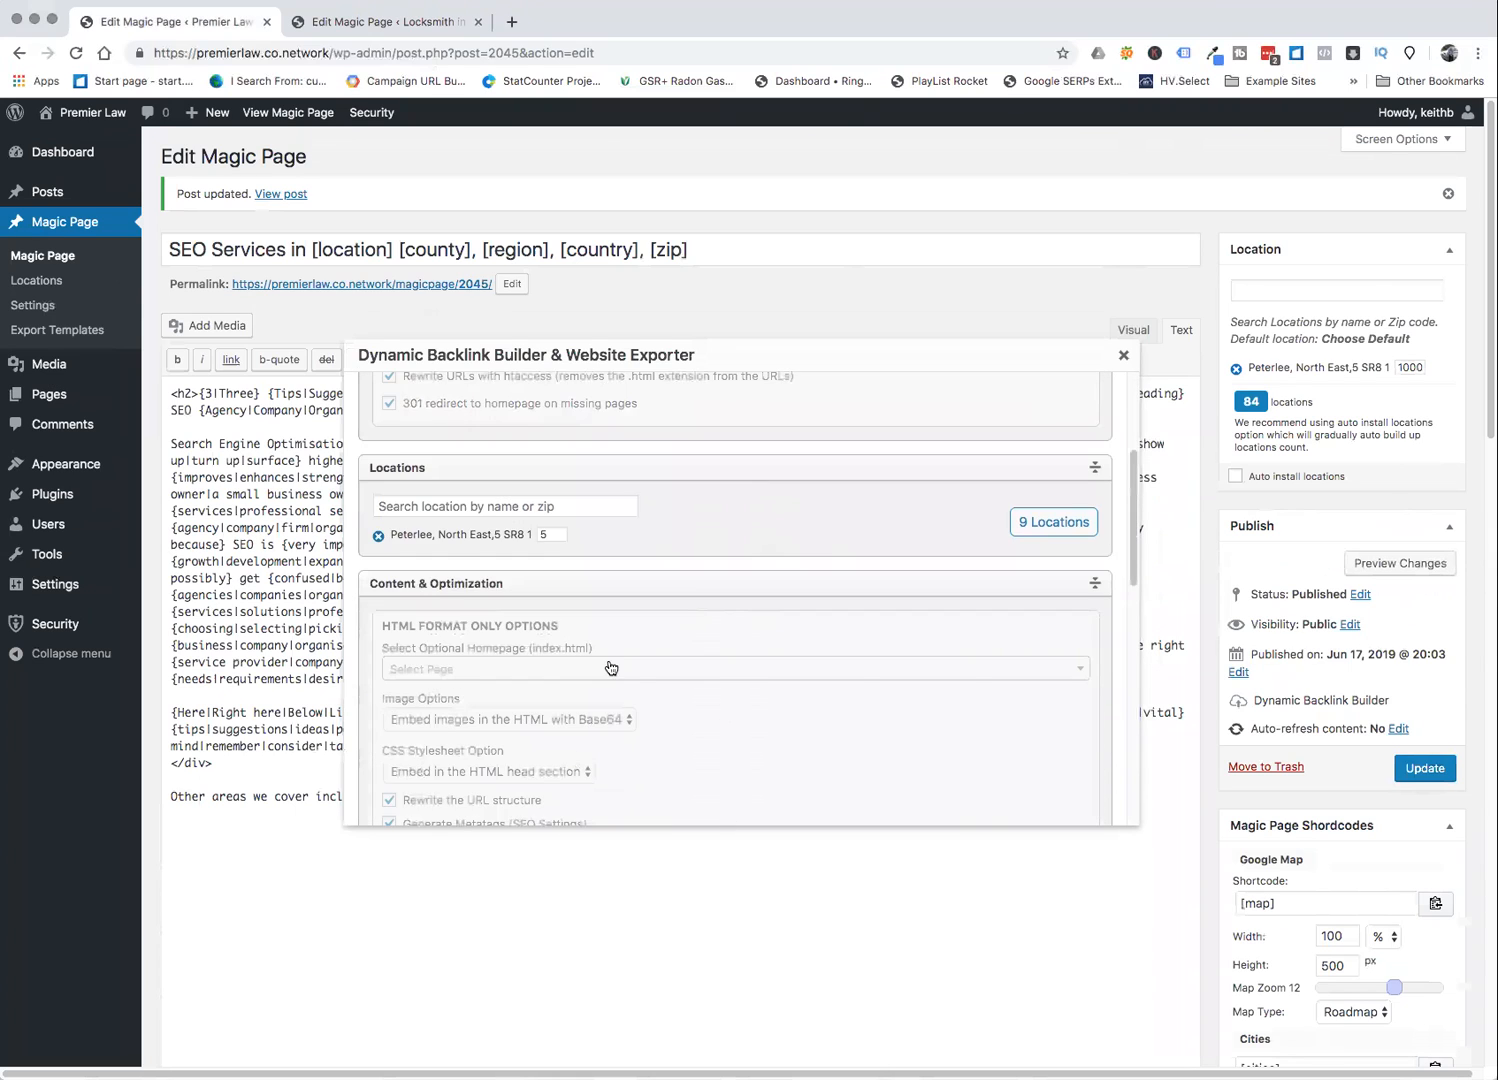
scroll(609, 676, "down", 15)
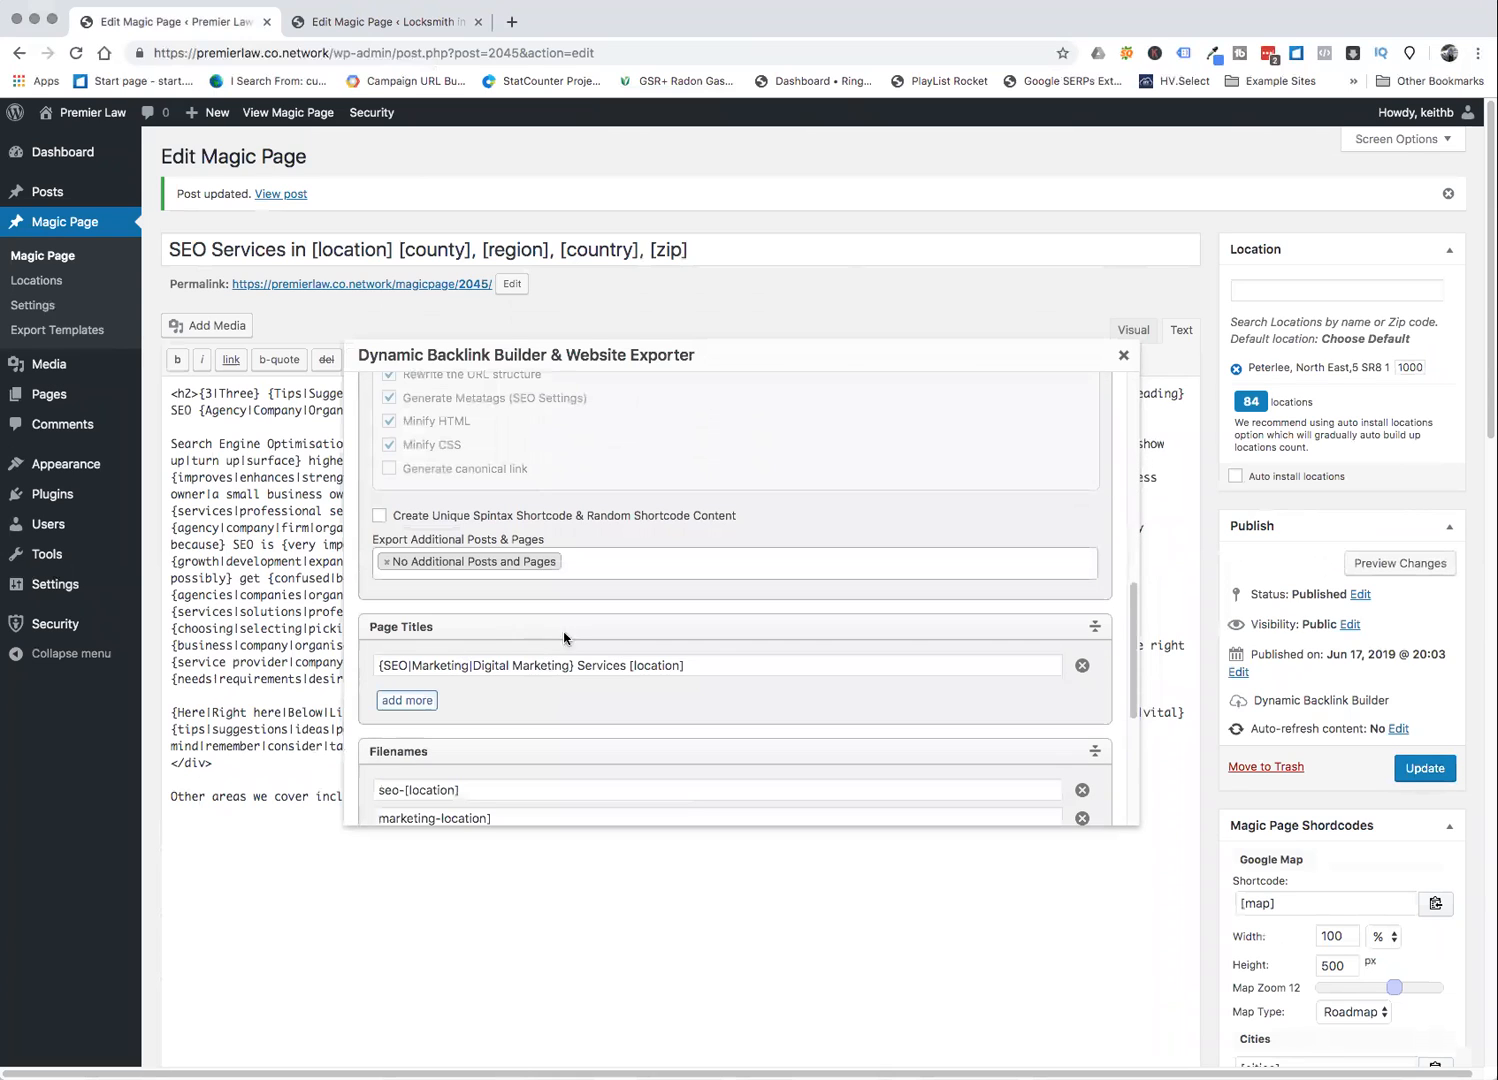
scroll(475, 643, "down", 2)
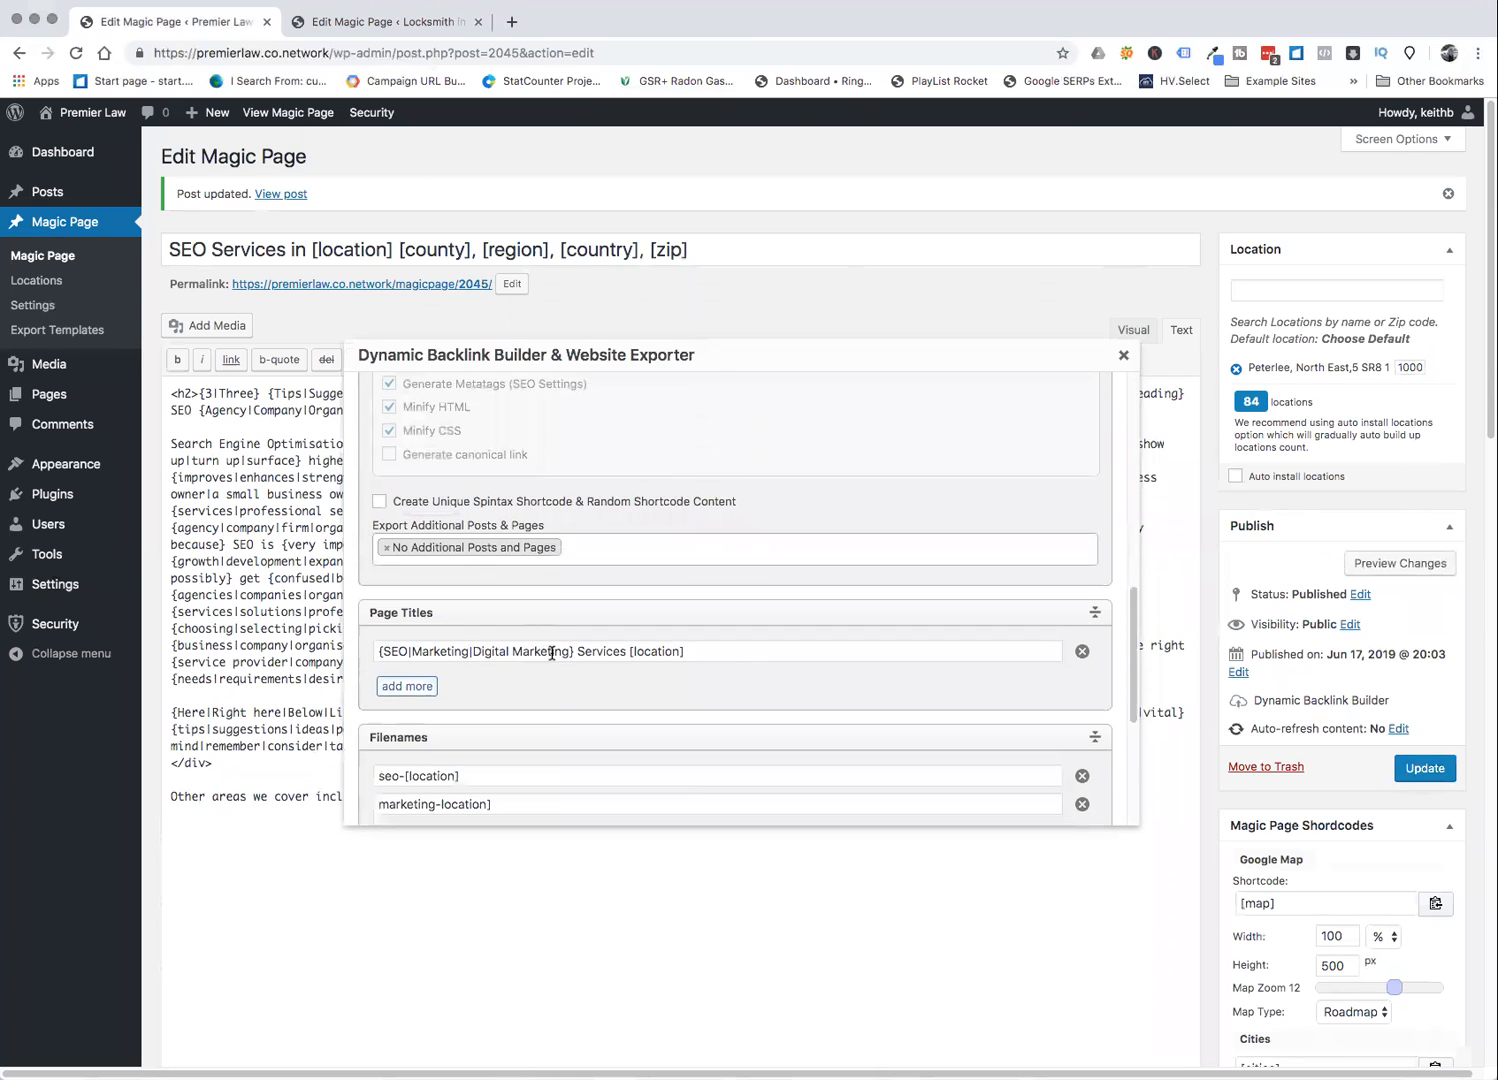
scroll(619, 729, "down", 7)
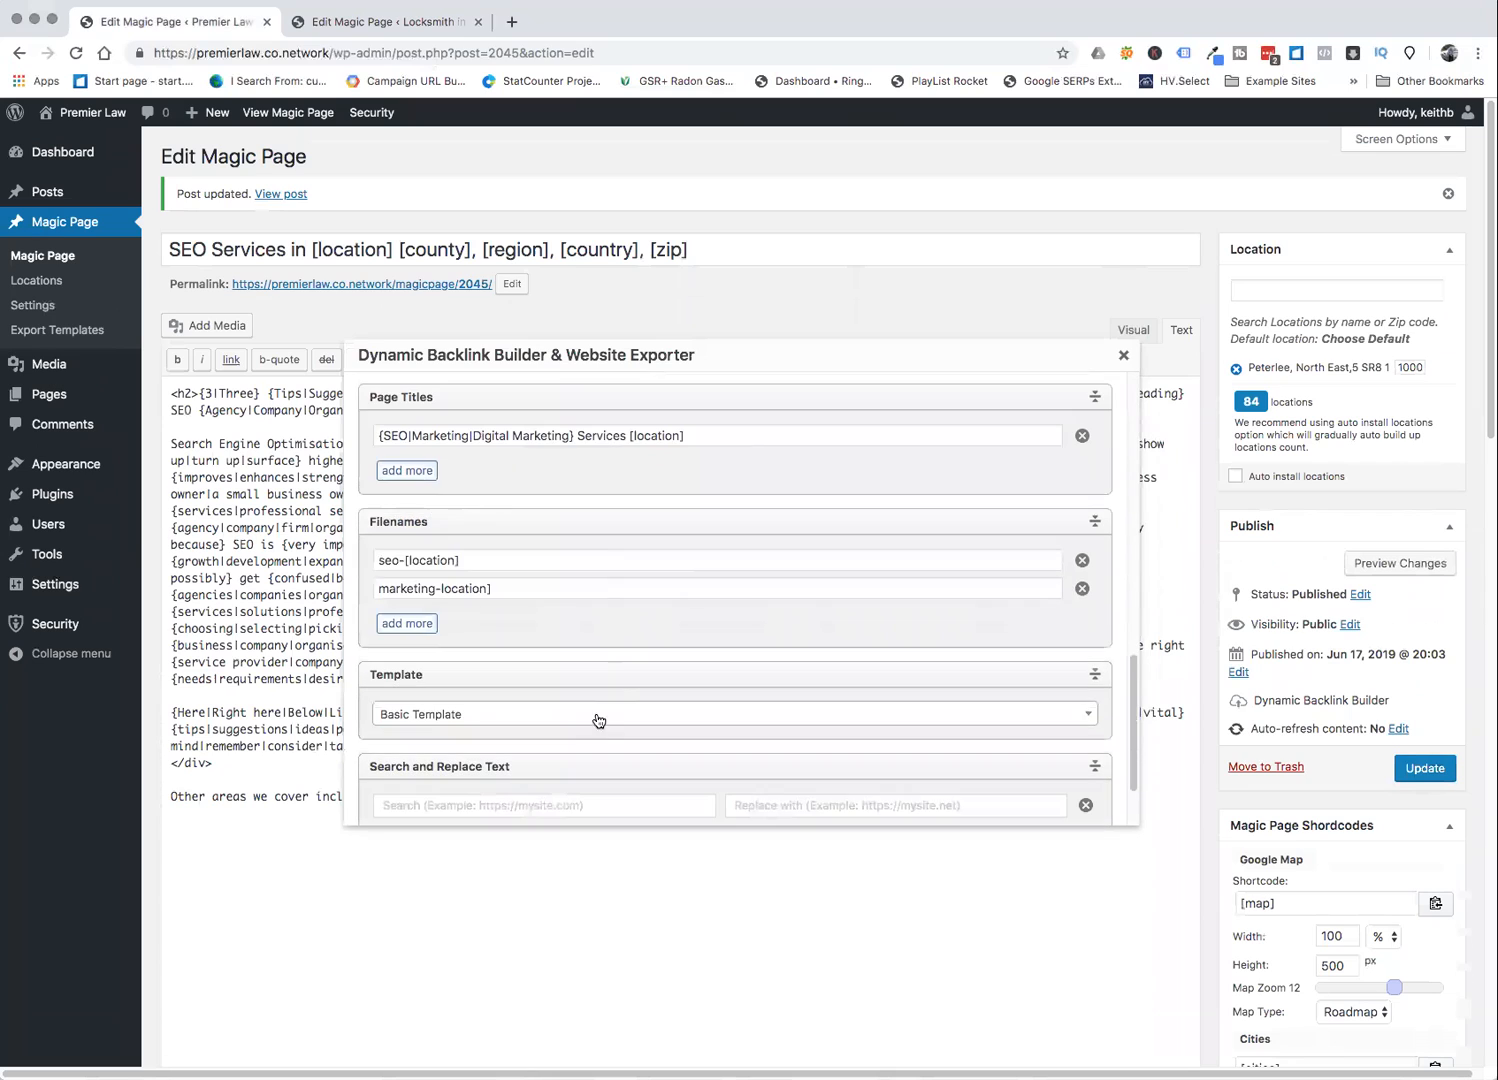
scroll(612, 712, "down", 4)
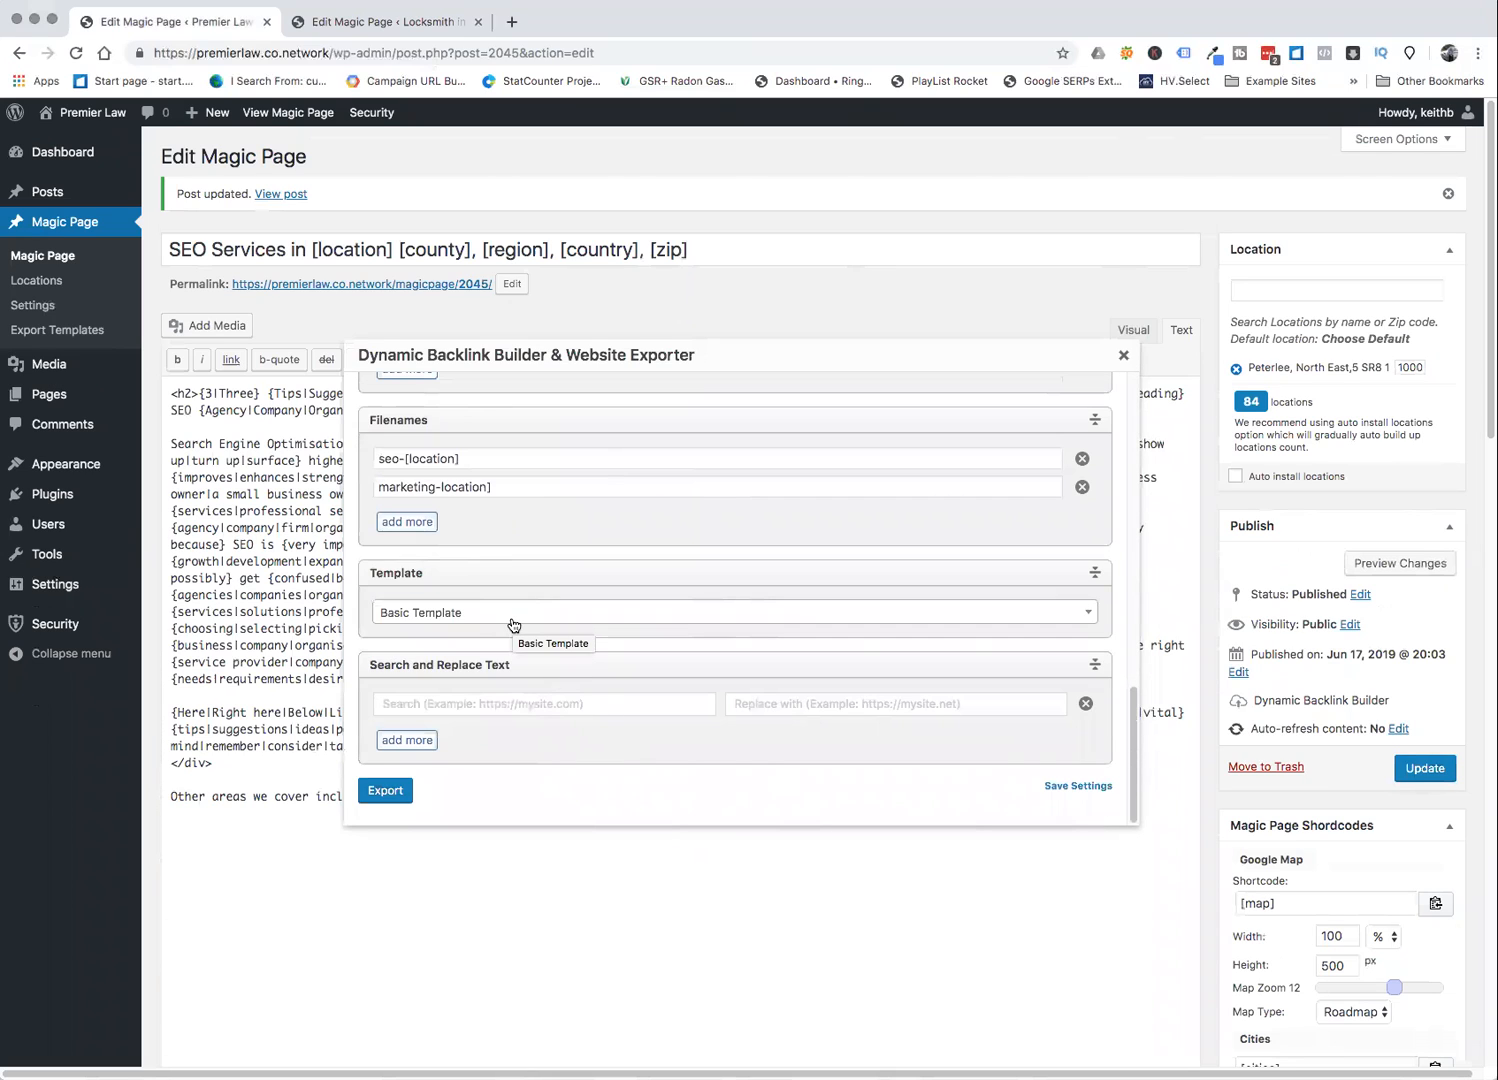
scroll(649, 702, "down", 1)
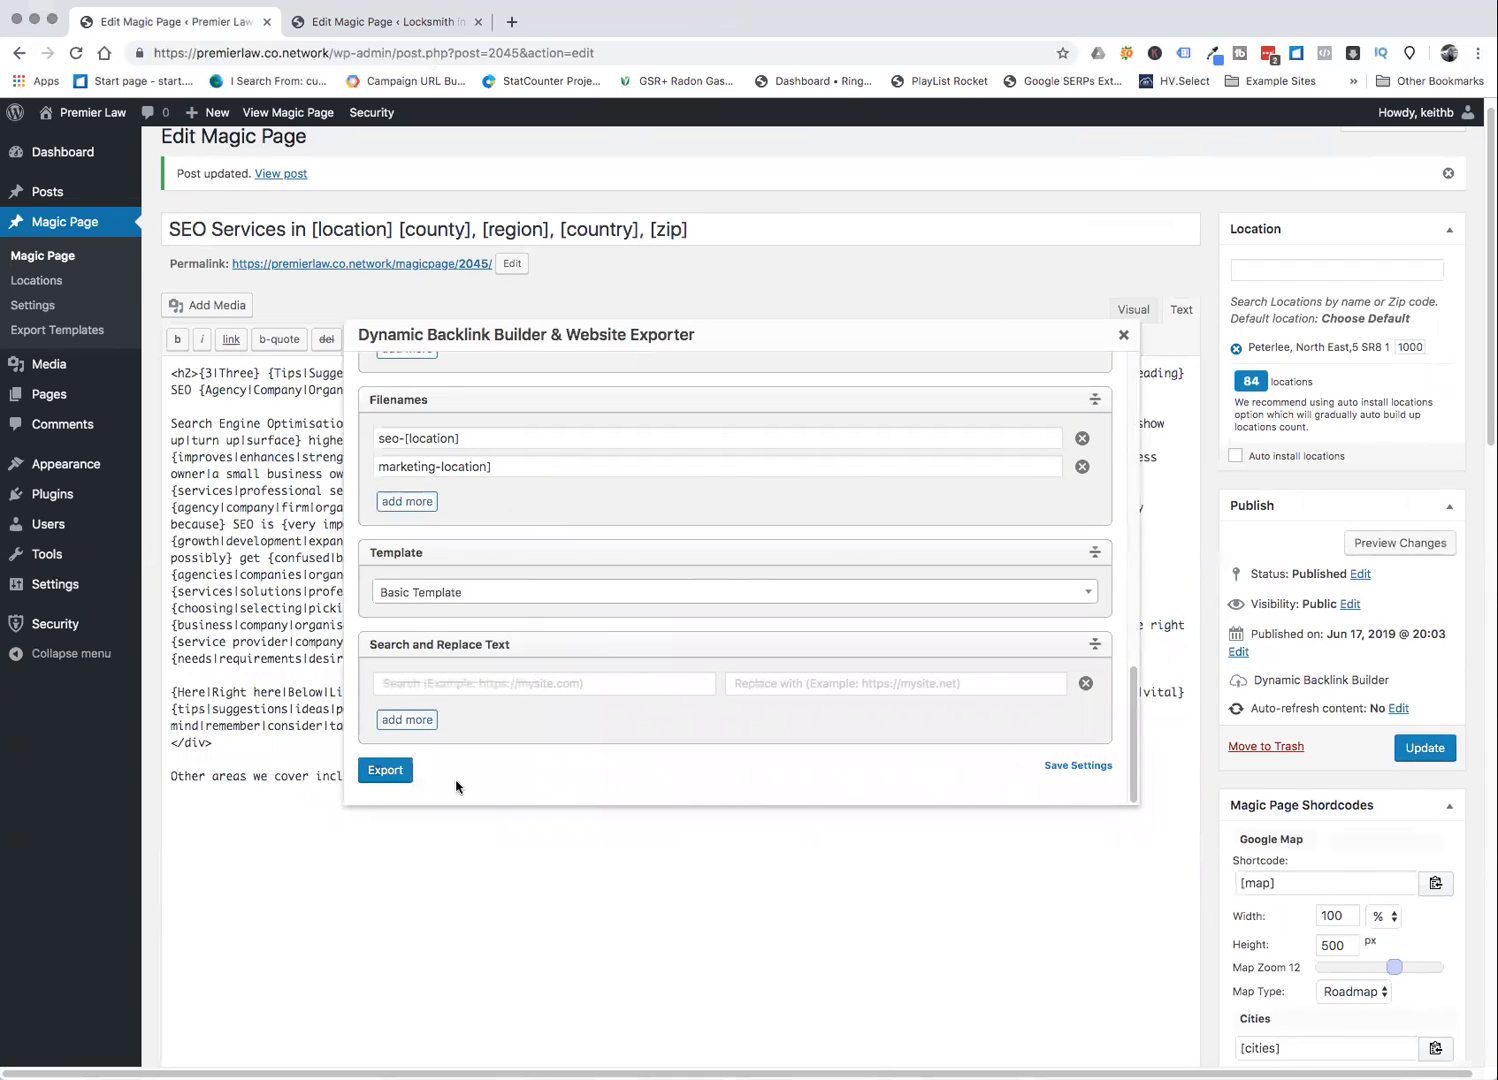
- Export the Peterlee-area location pages in PDF format and bring up the list of generated files
left_click(383, 777)
scroll(645, 706, "down", 3)
scroll(645, 713, "down", 1)
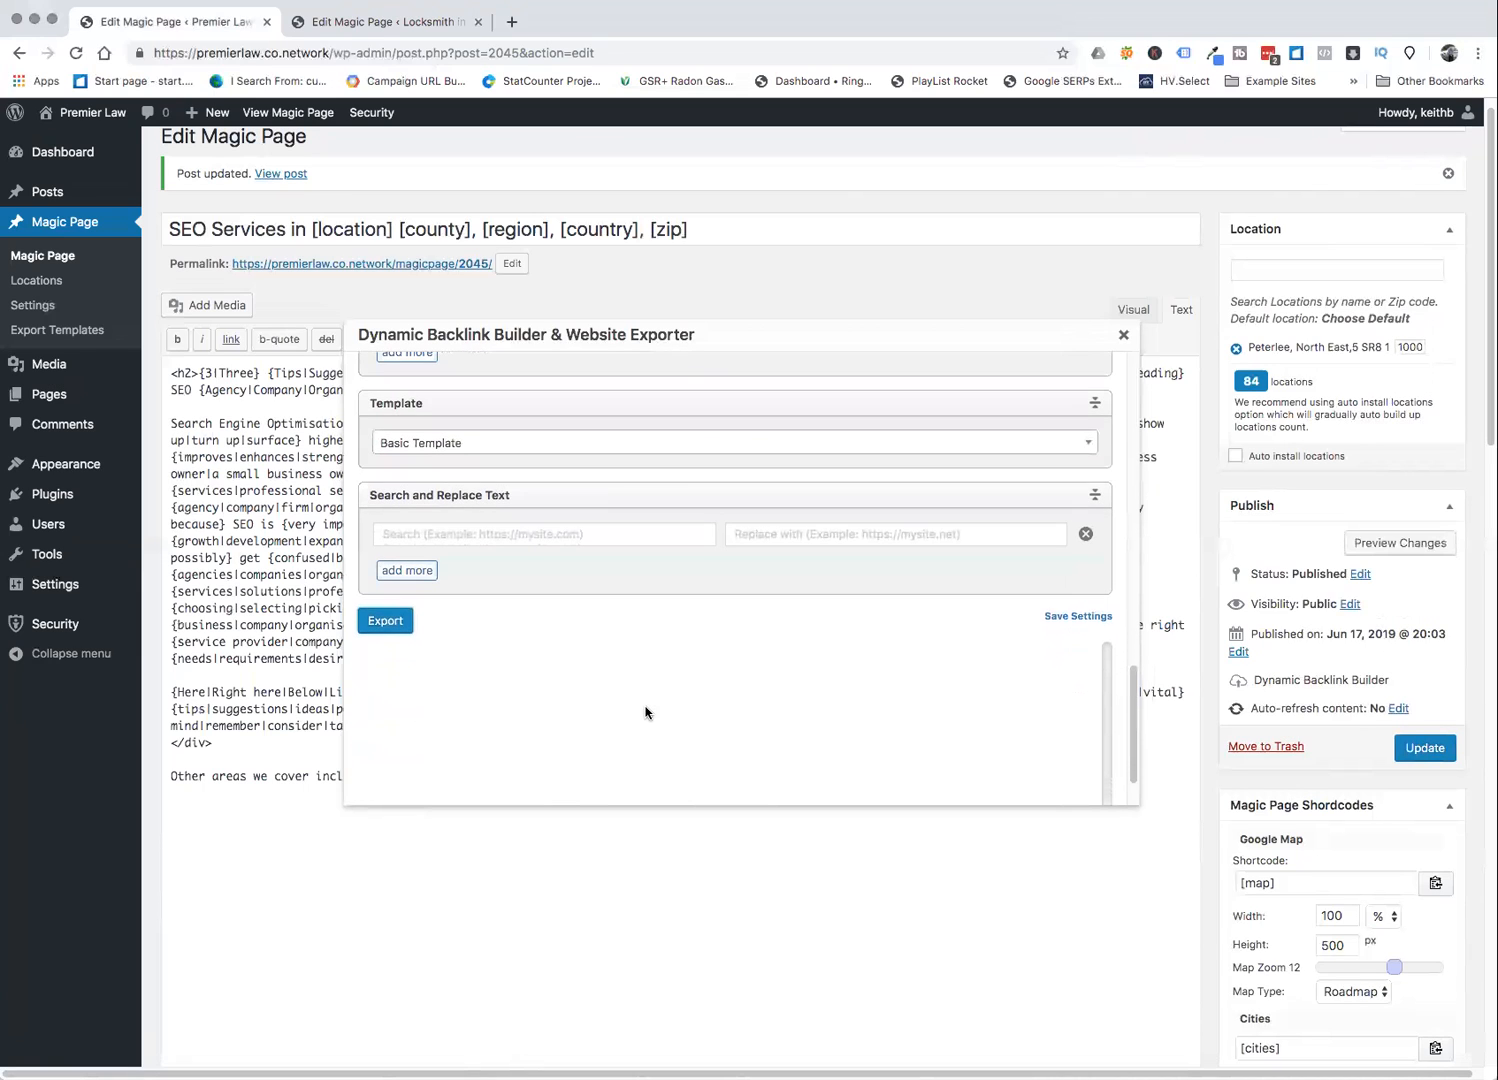
scroll(647, 714, "down", 1)
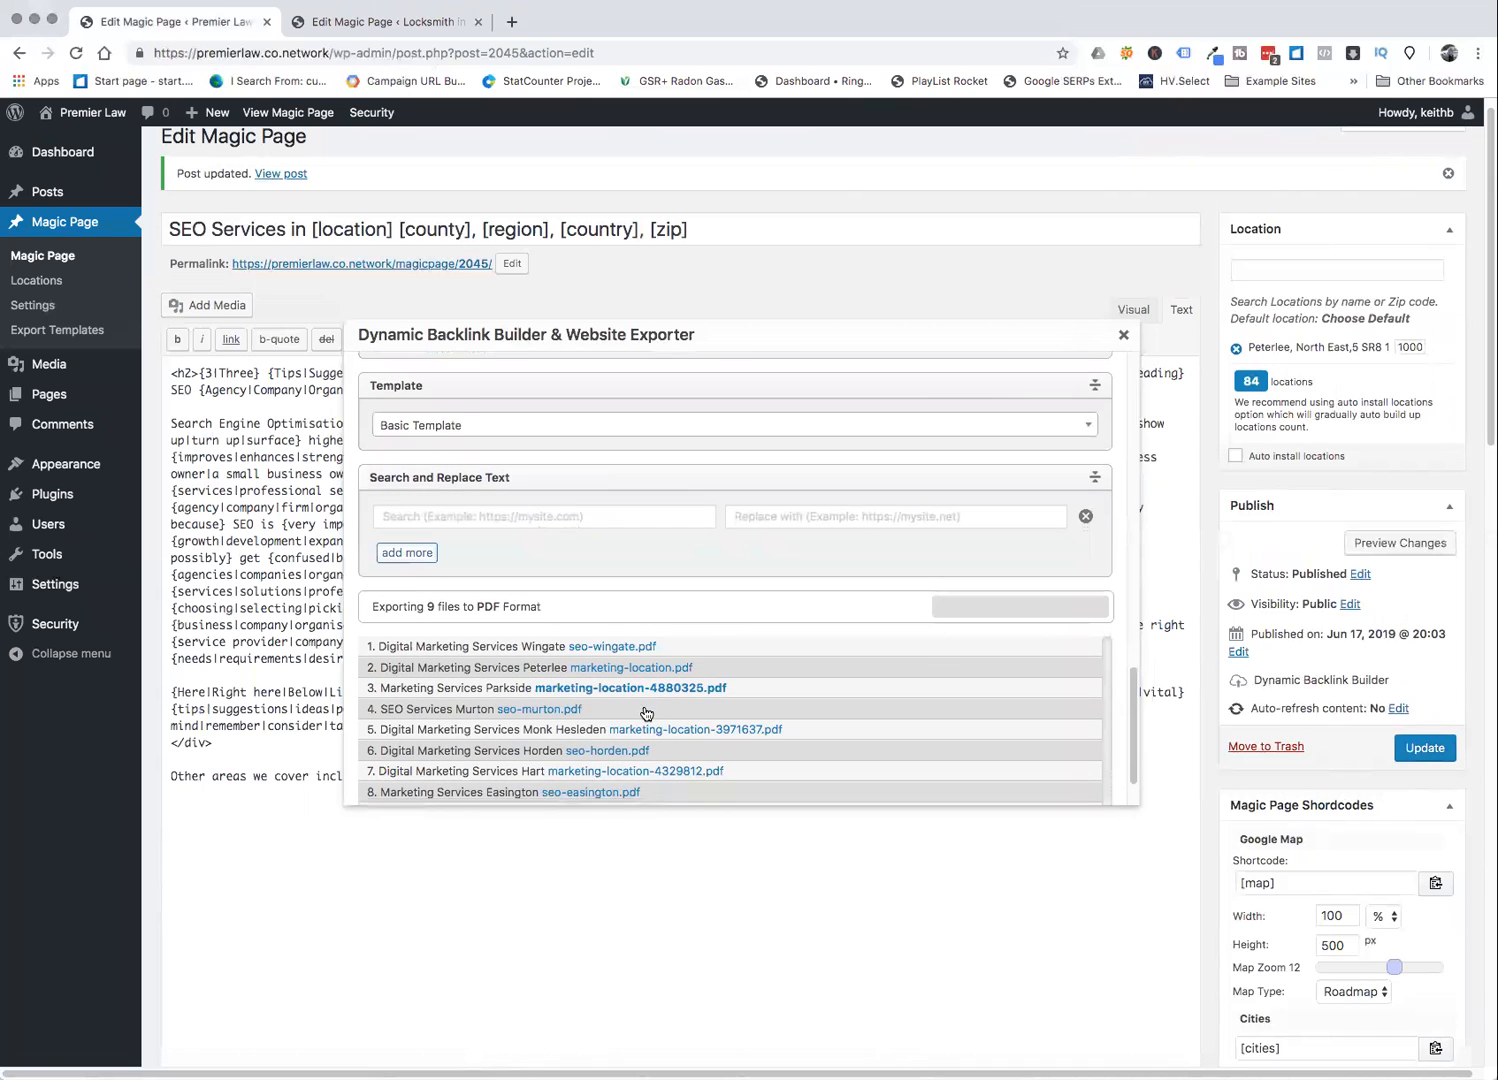
scroll(645, 711, "down", 2)
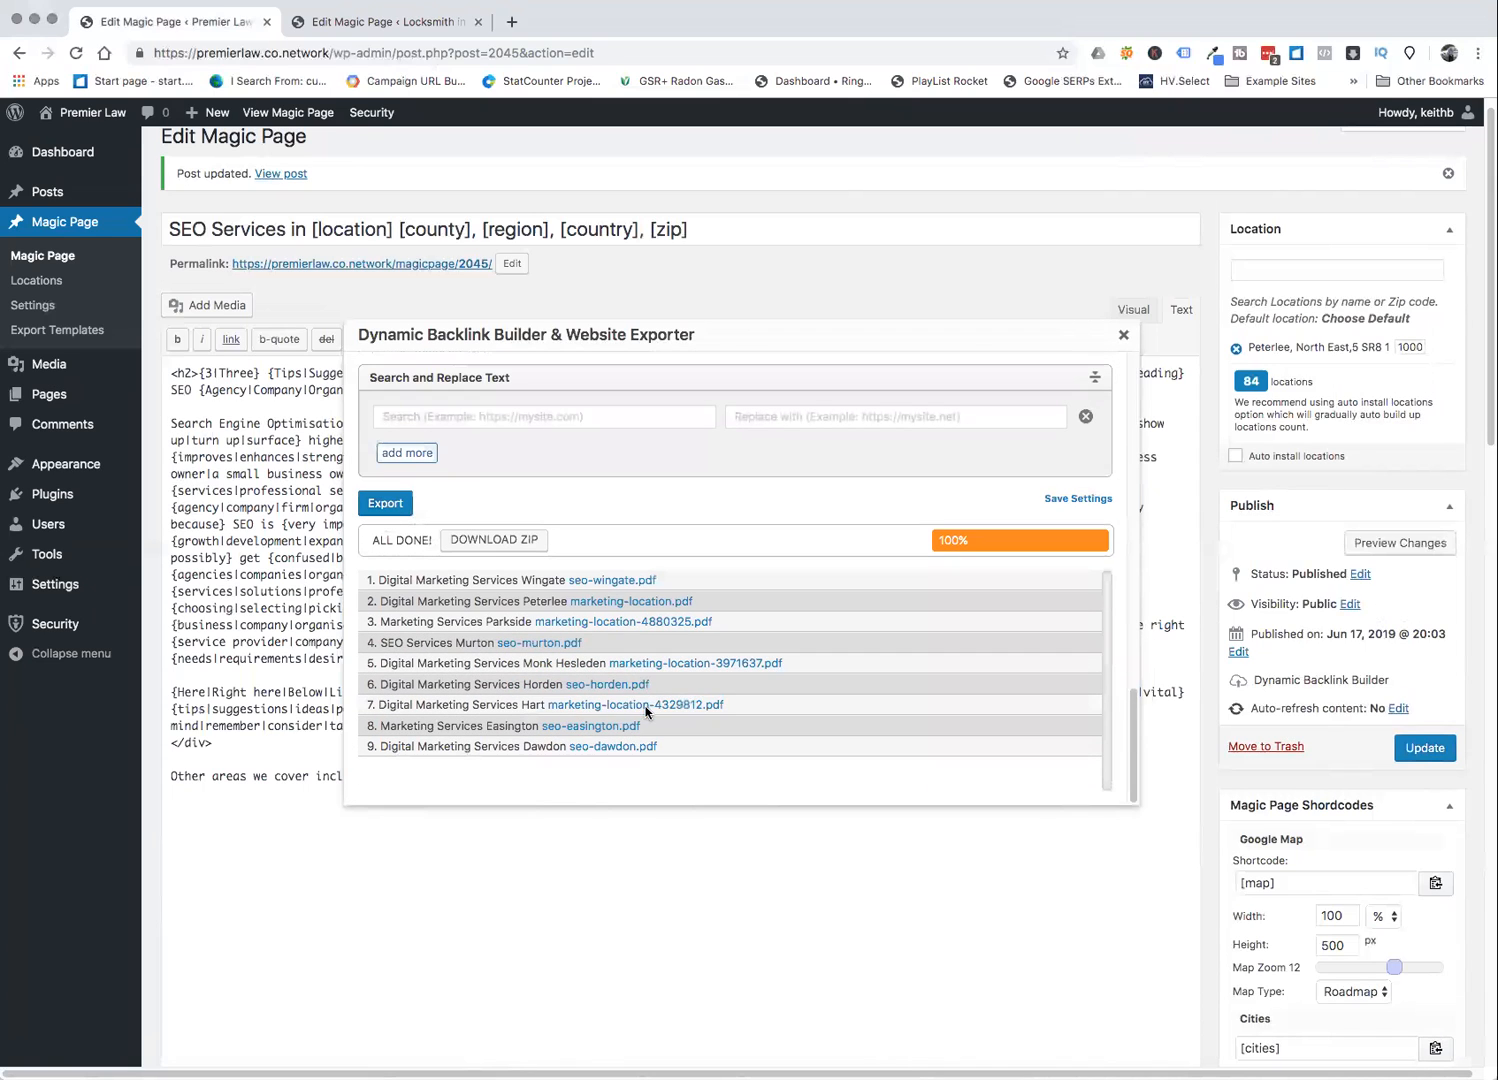
- Preview the exported Marketing Services Parkside PDF, then close the preview and the exporter
left_click(592, 624)
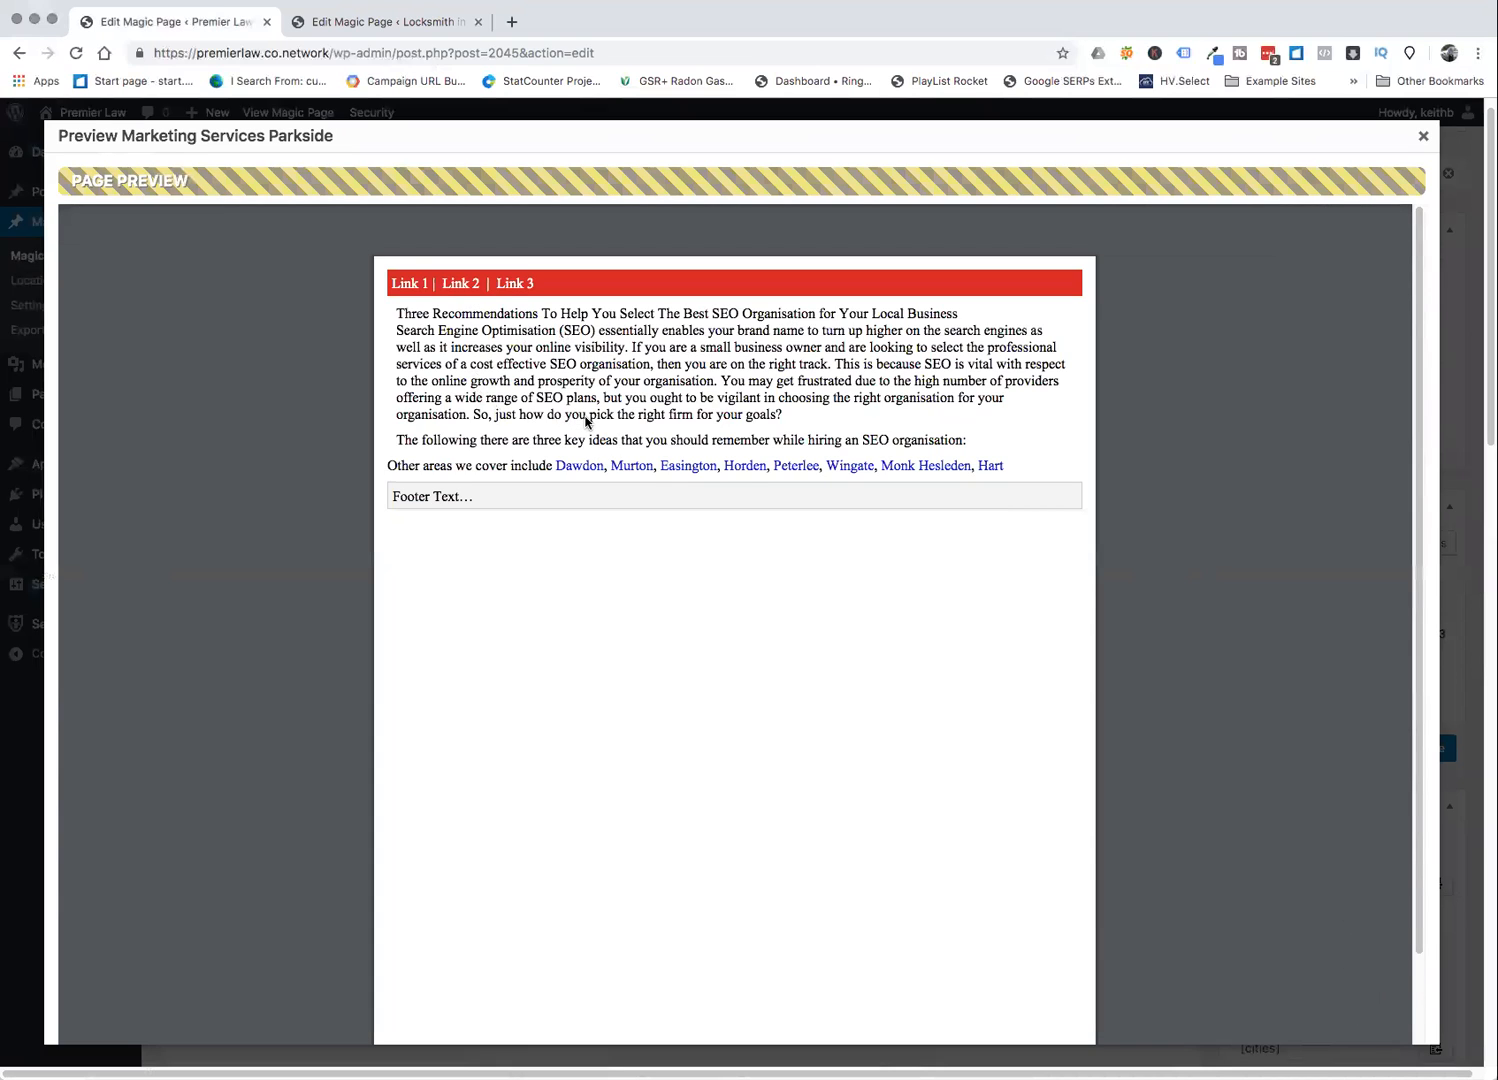
scroll(586, 422, "down", 1)
scroll(586, 422, "up", 1)
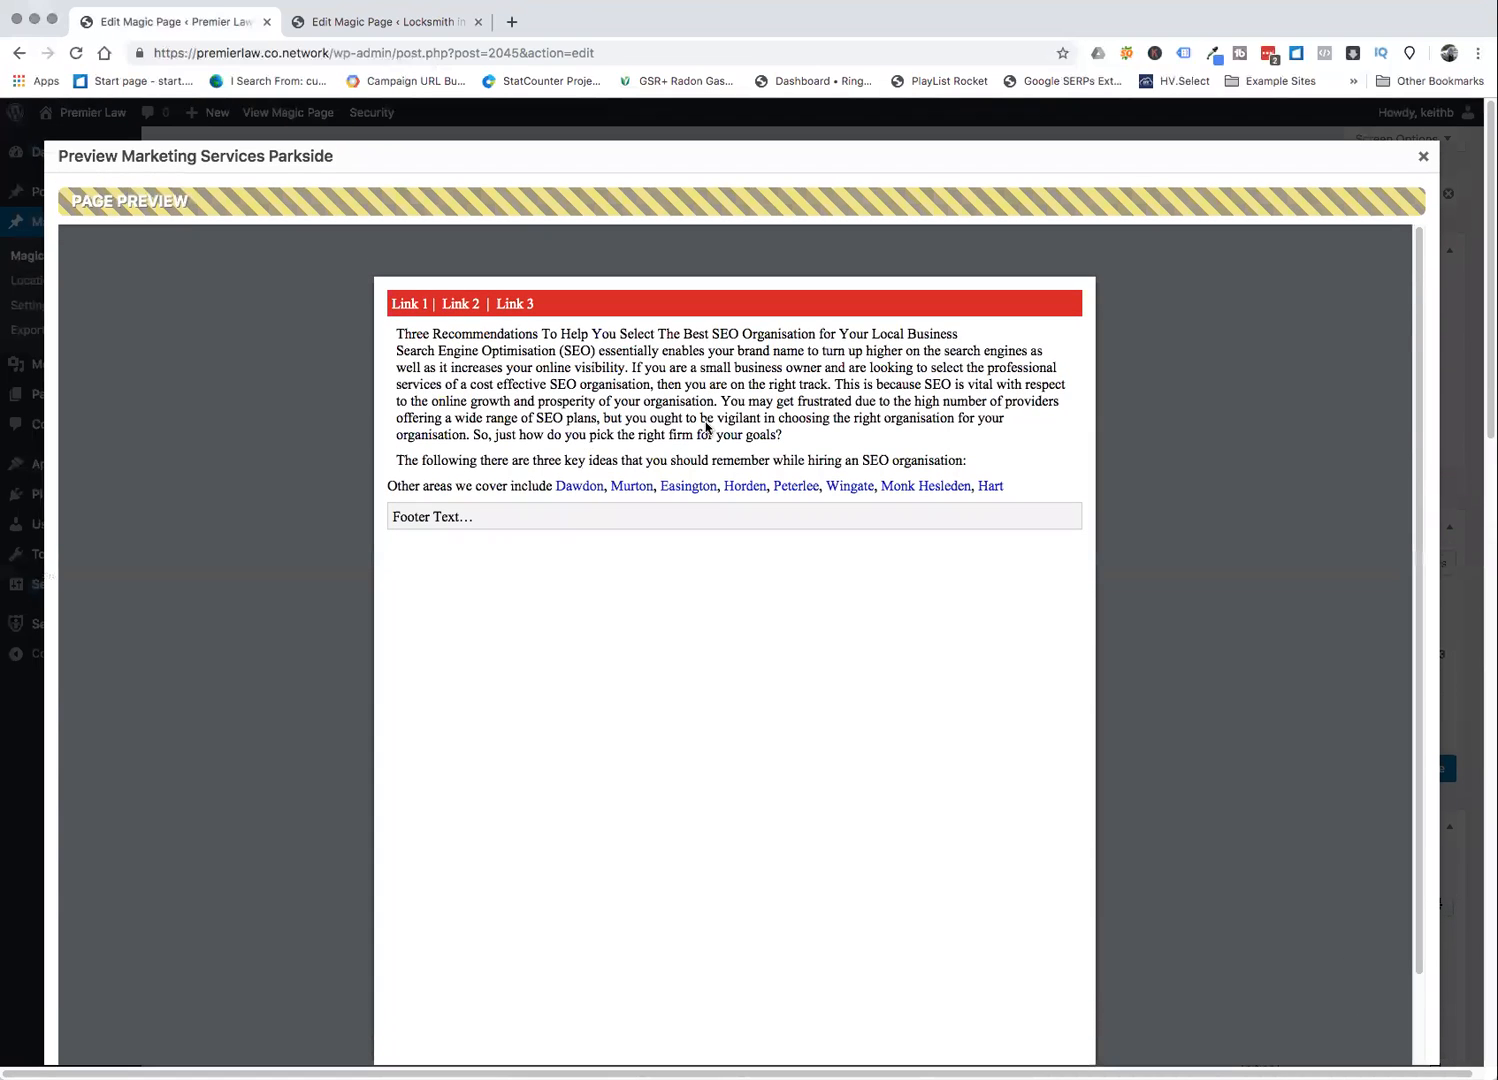
left_click(1423, 158)
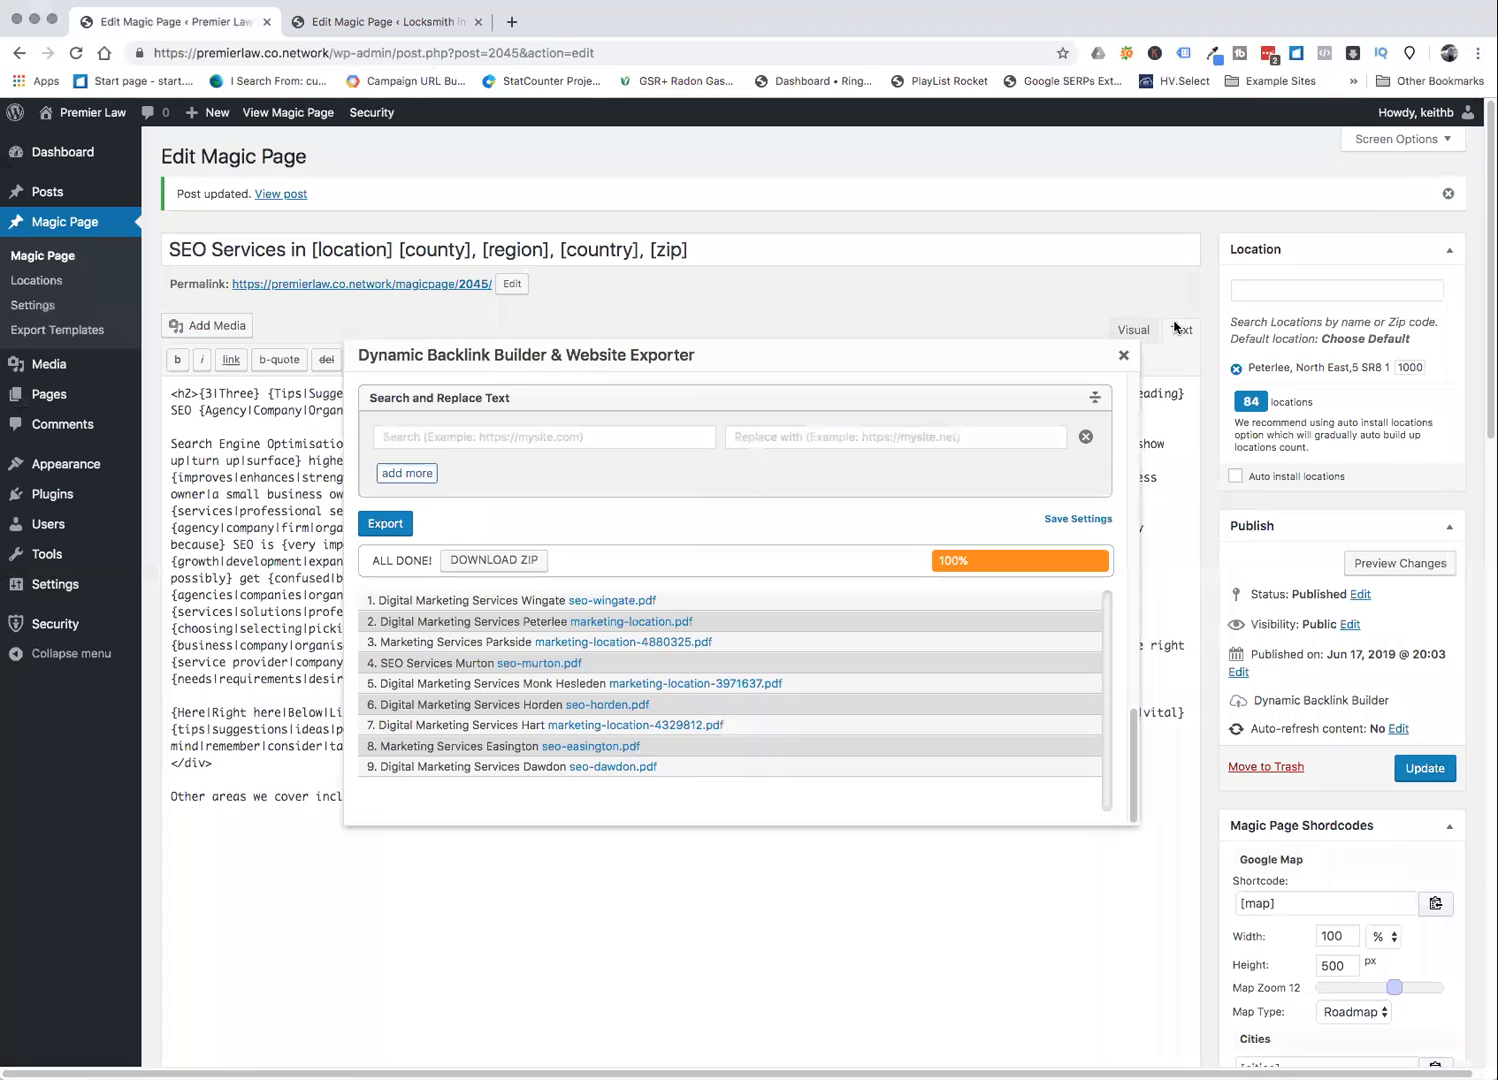
left_click(1123, 357)
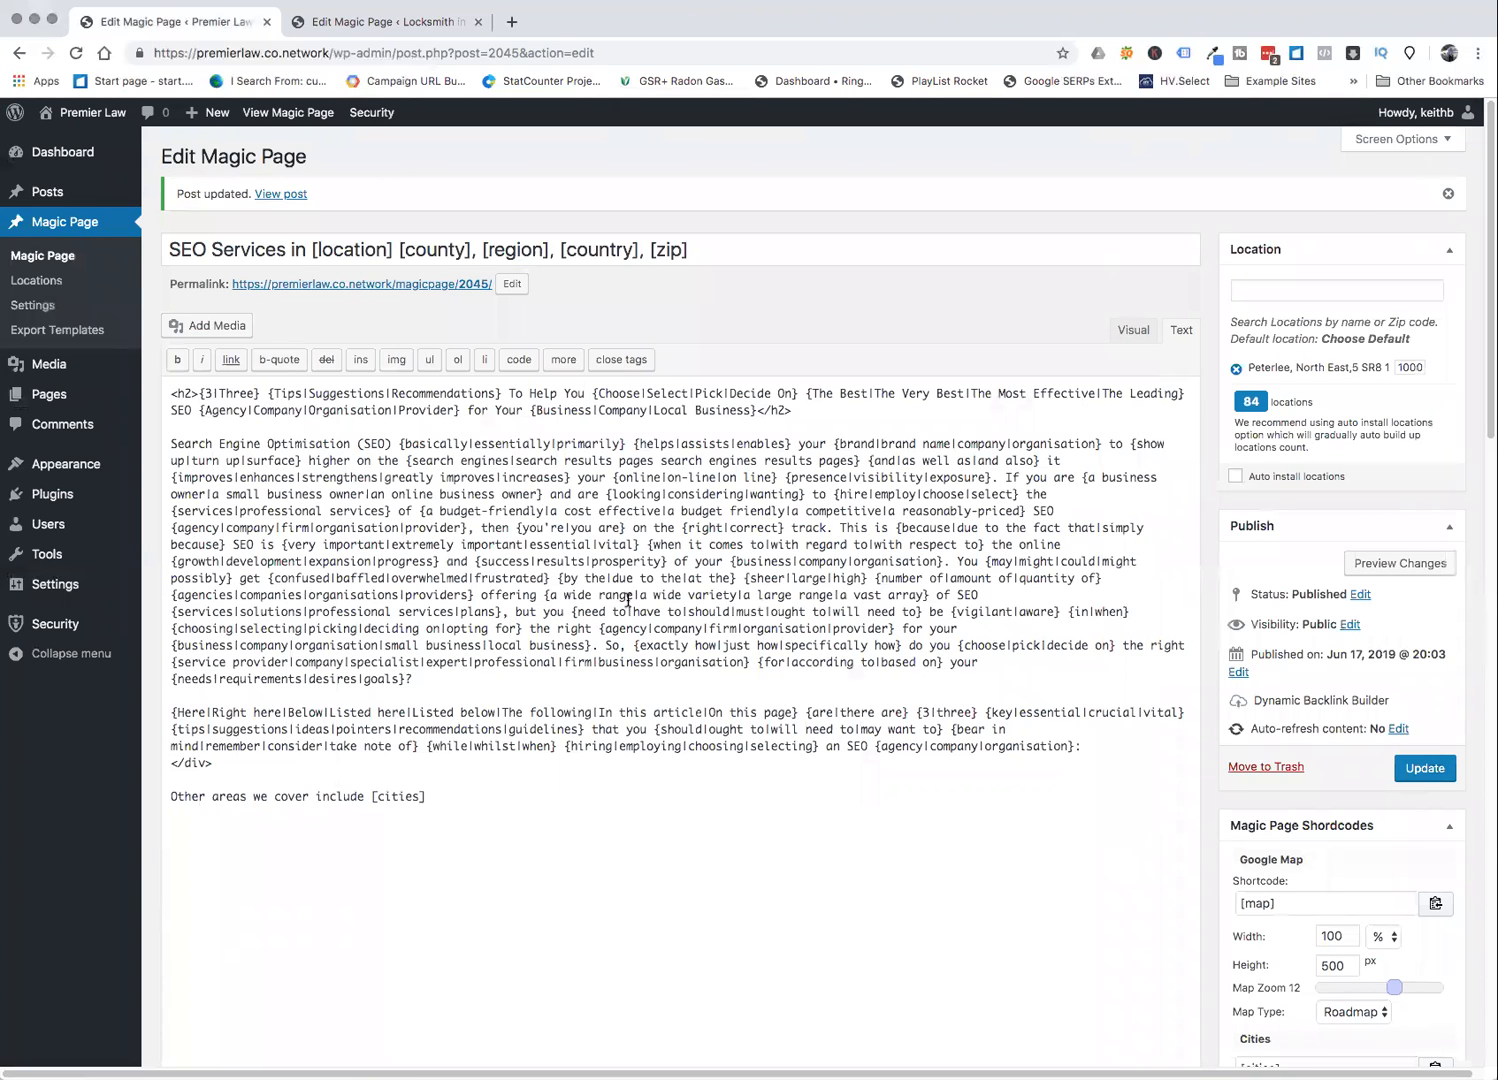